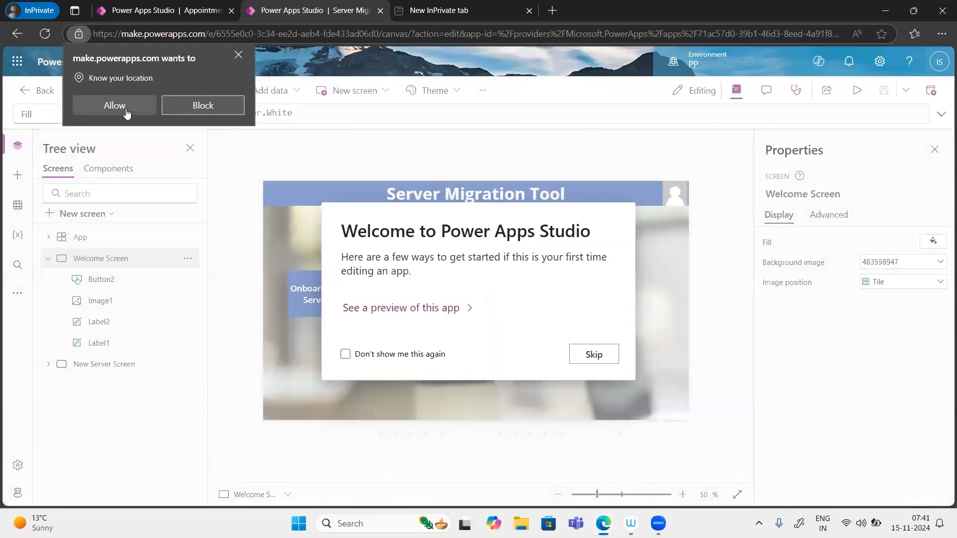
Step: Allow the site's location request and skip the Power Apps Studio welcome dialog
{"action": "left_click", "coordinate": [114, 106]}
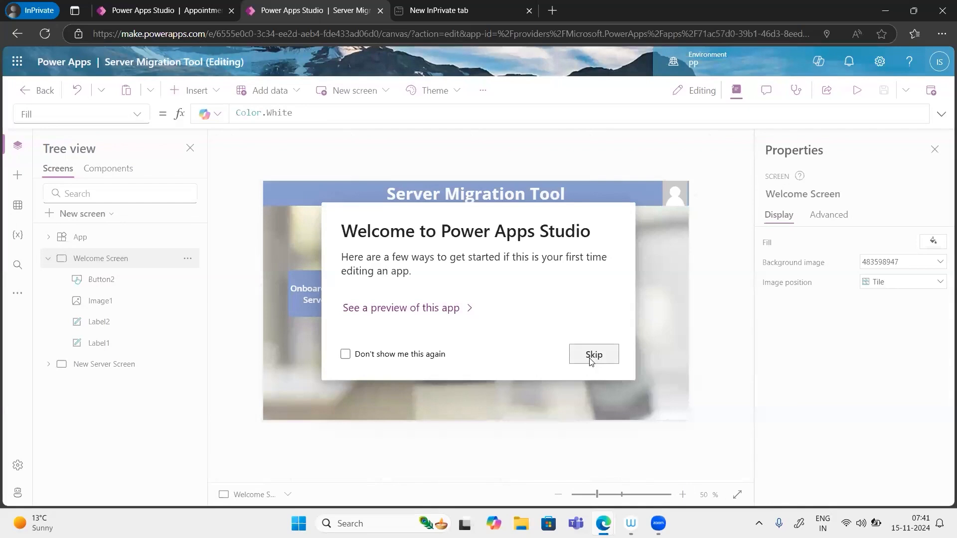
{"action": "left_click", "coordinate": [592, 356]}
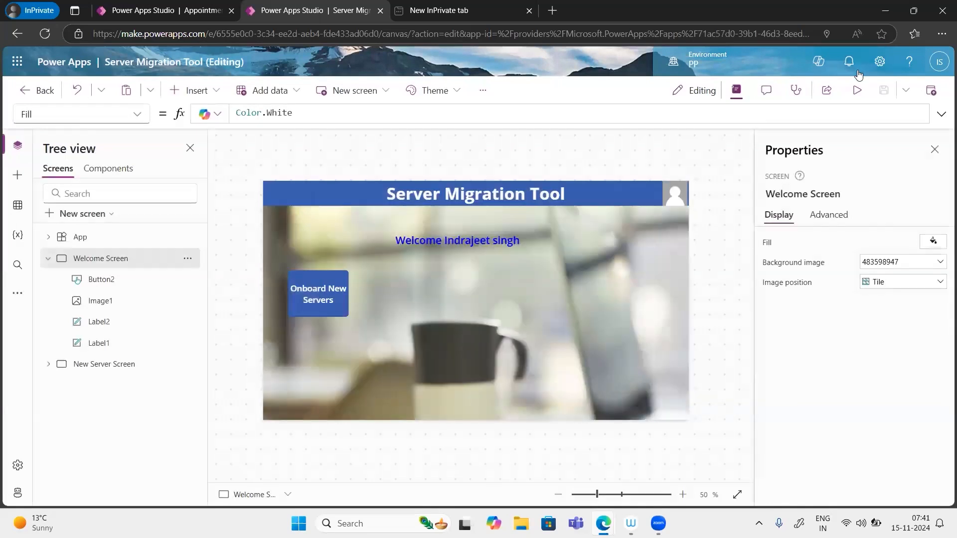
Step: Preview the app and navigate between the welcome screen and the Onboard New Servers form, ending on the form
{"action": "left_click", "coordinate": [852, 95]}
{"action": "left_click", "coordinate": [242, 275]}
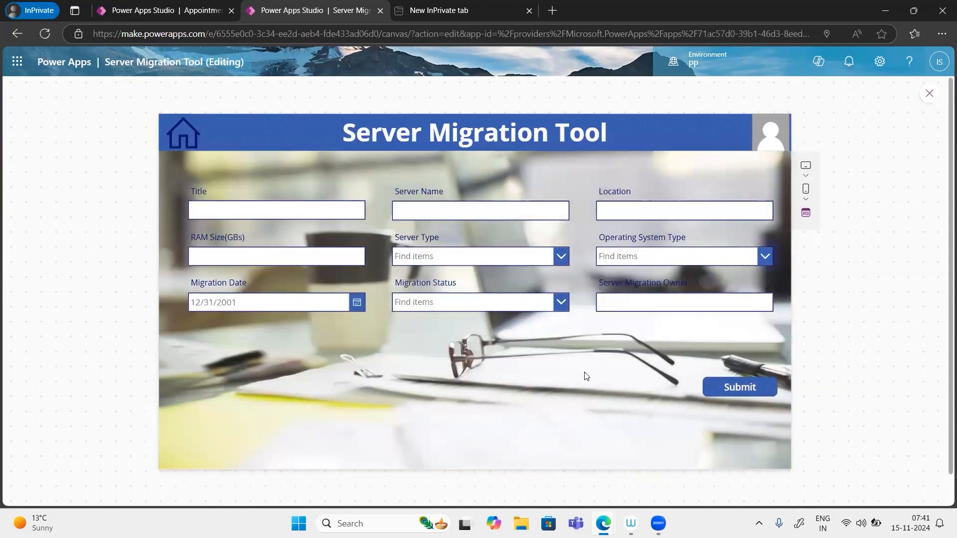
{"action": "left_click", "coordinate": [188, 147]}
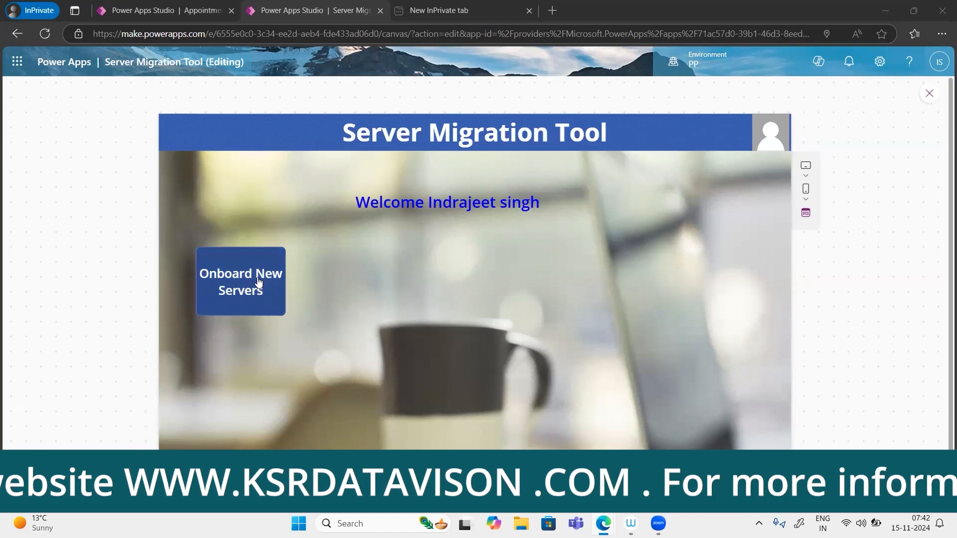
{"action": "left_click", "coordinate": [227, 299]}
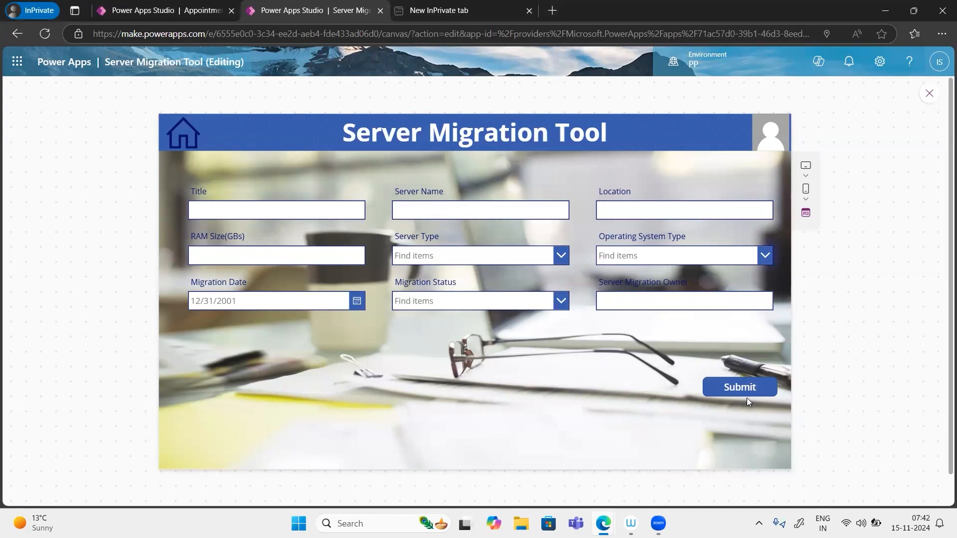
Step: Close the empty InPrivate tab and open the Appointment Details SharePoint list in a new tab of the regular browser window
{"action": "left_click", "coordinate": [529, 10]}
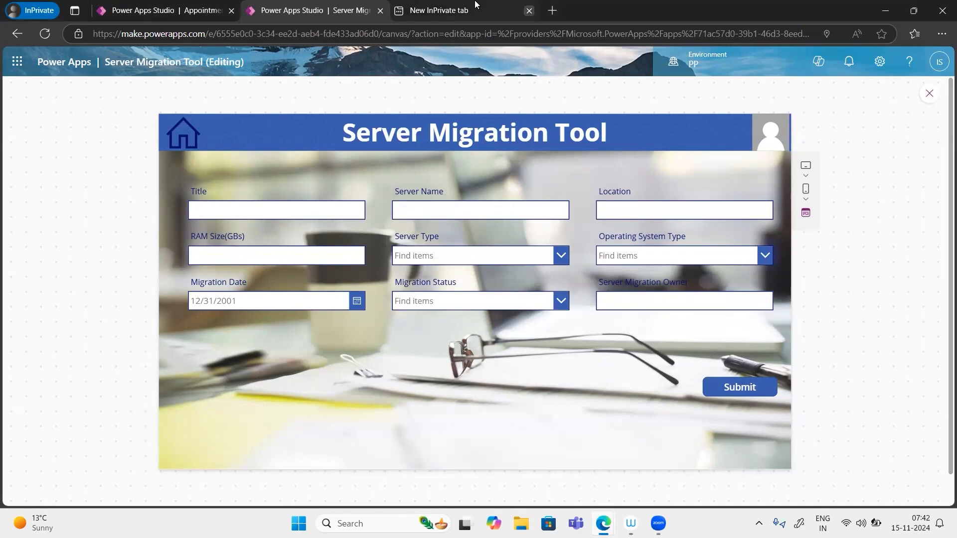
{"action": "left_click", "coordinate": [884, 11]}
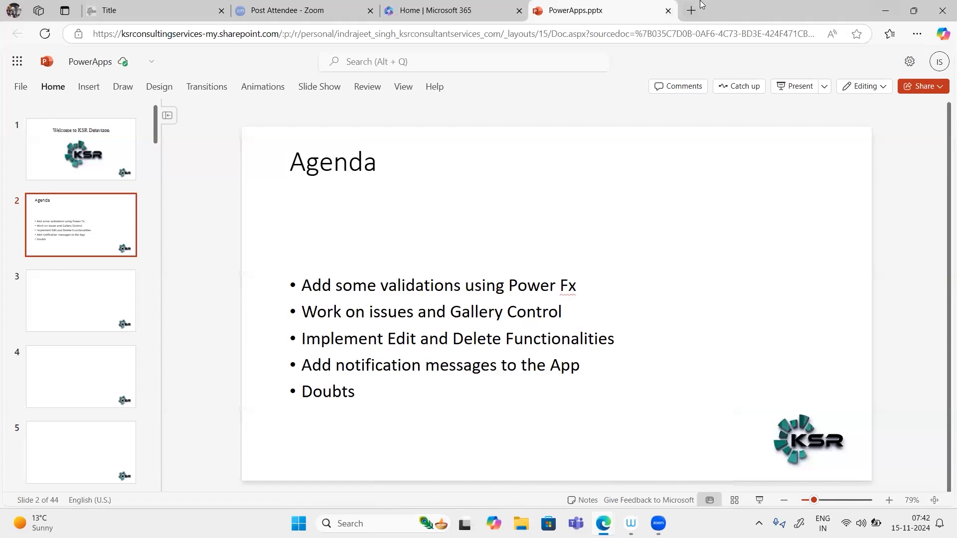
{"action": "left_click", "coordinate": [691, 10]}
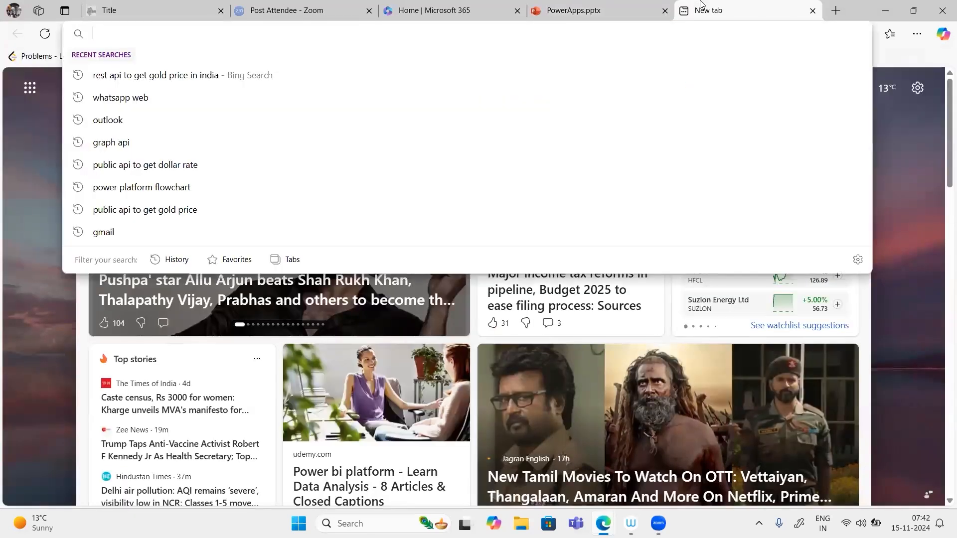
{"action": "type", "text": "sharePoint"}
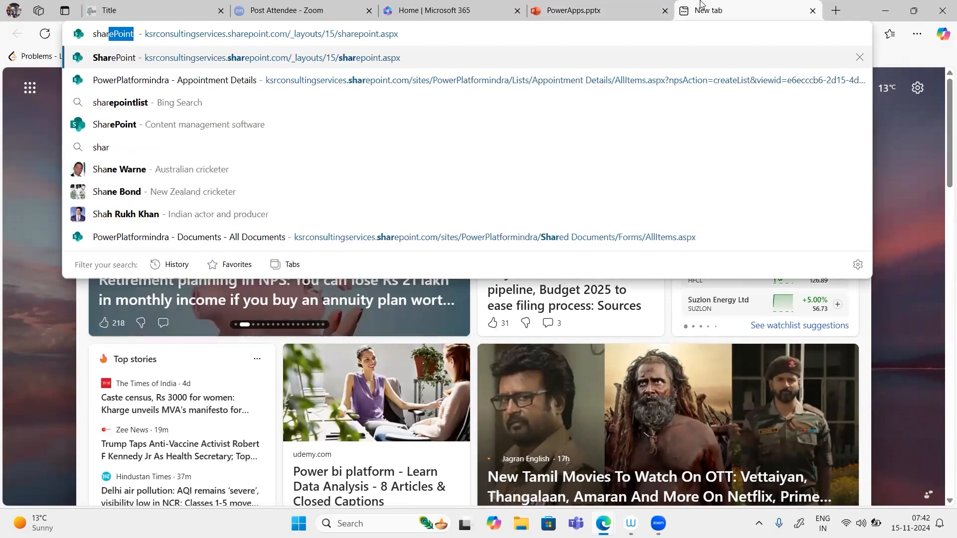
{"action": "key", "text": "Down"}
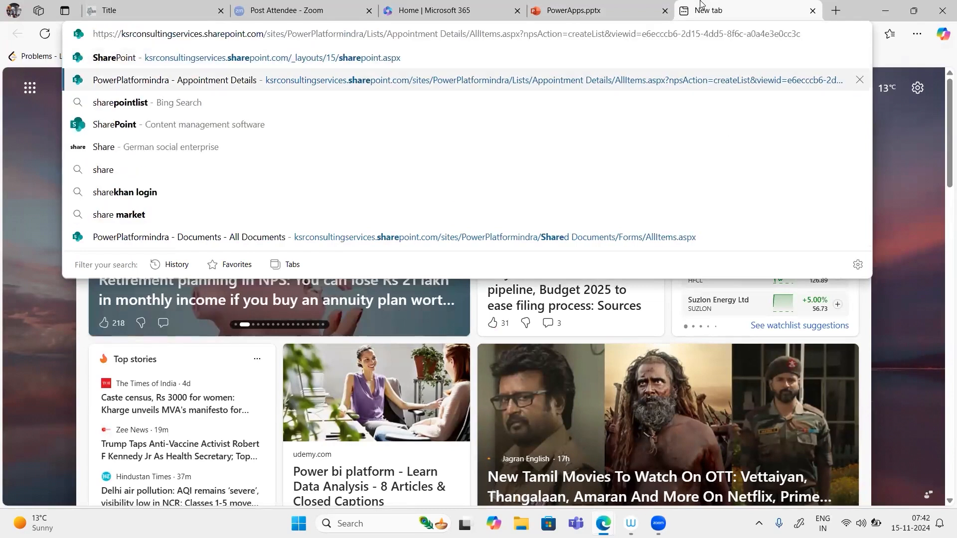
{"action": "key", "text": "Return"}
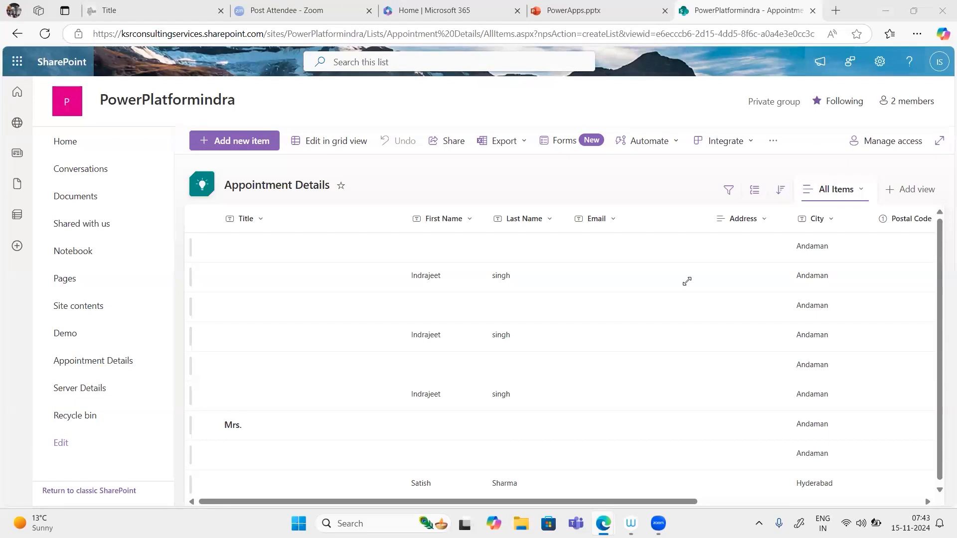
Step: Close the blank browser window and return to the server form in the Power Apps preview
{"action": "key", "text": "alt+Tab"}
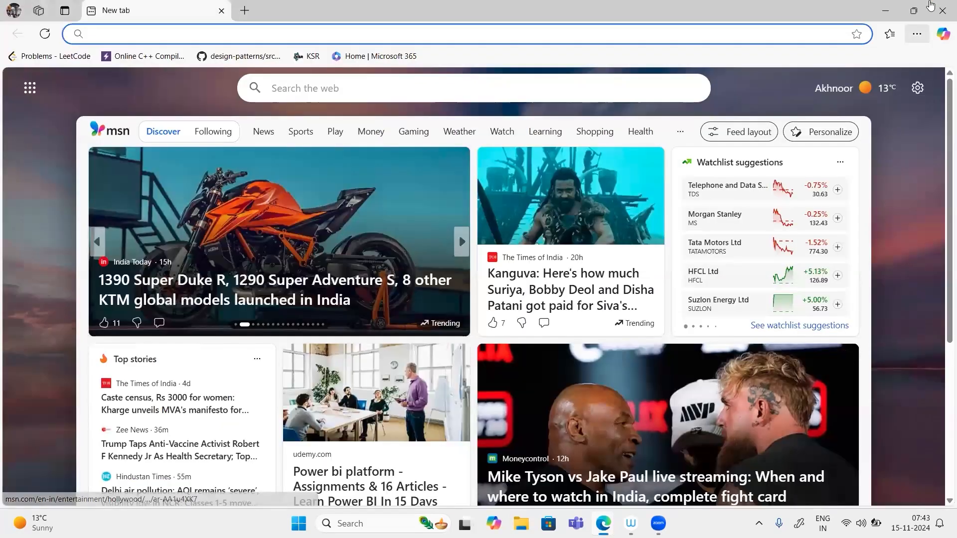
{"action": "left_click", "coordinate": [937, 11]}
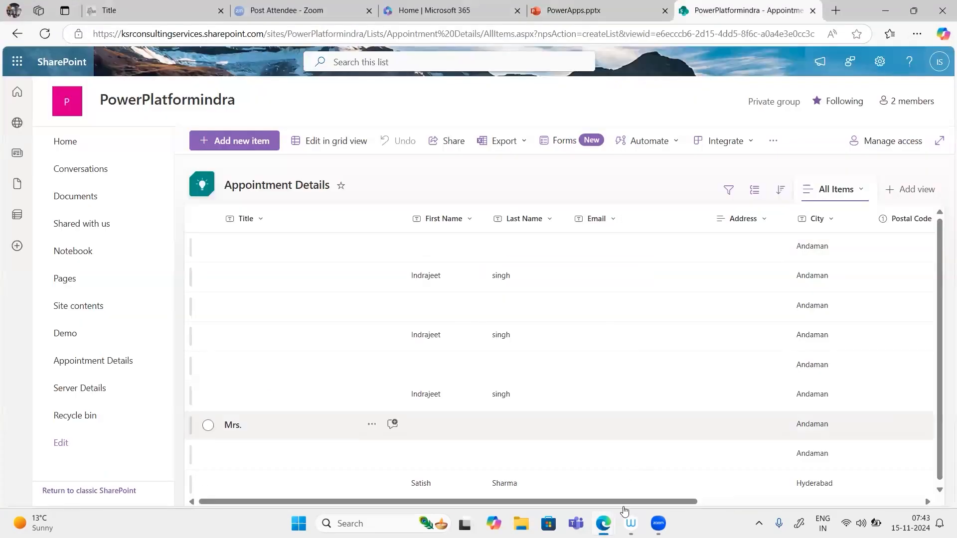
{"action": "mouse_move", "coordinate": [603, 523]}
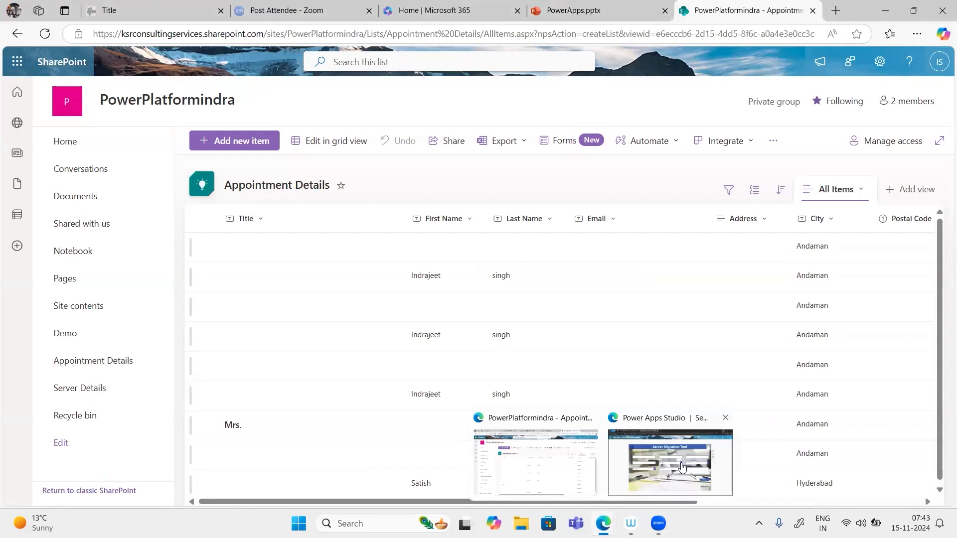
{"action": "left_click", "coordinate": [684, 468]}
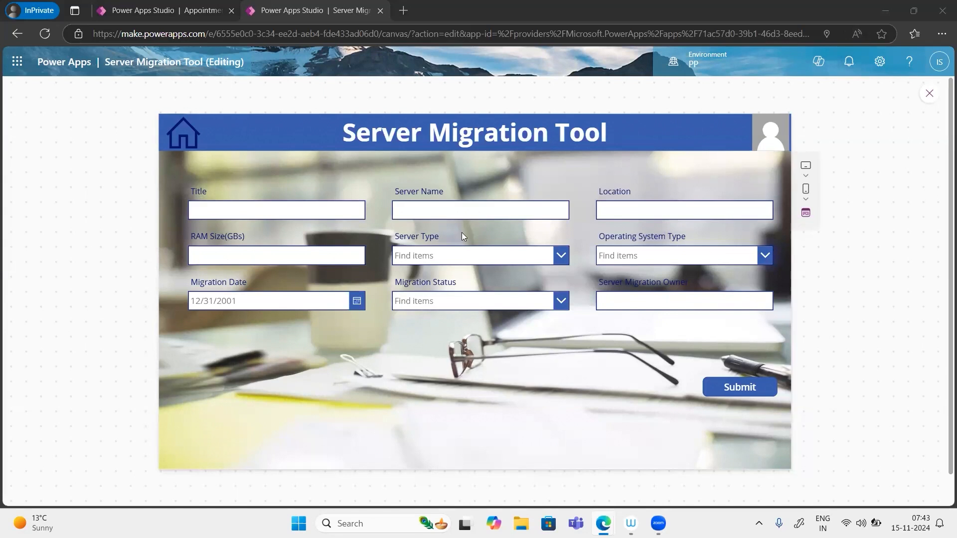
{"action": "left_click", "coordinate": [417, 209]}
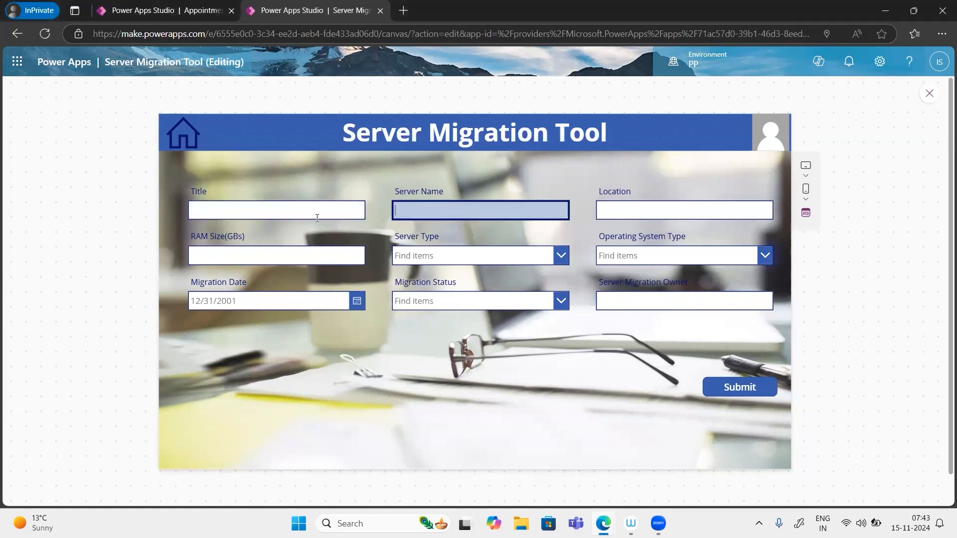
{"action": "left_click", "coordinate": [371, 223]}
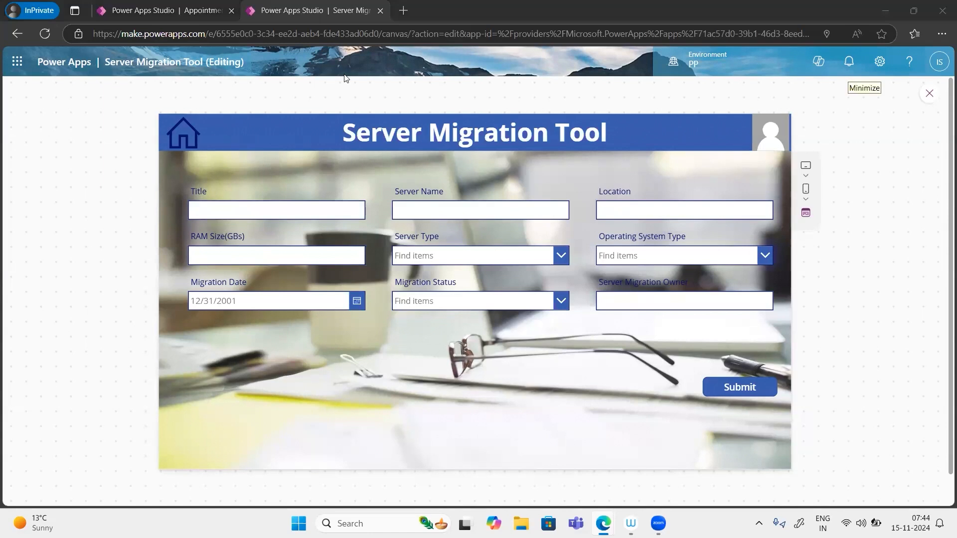
Step: Switch to the SharePoint site and open the Server Details list
{"action": "left_click", "coordinate": [886, 11]}
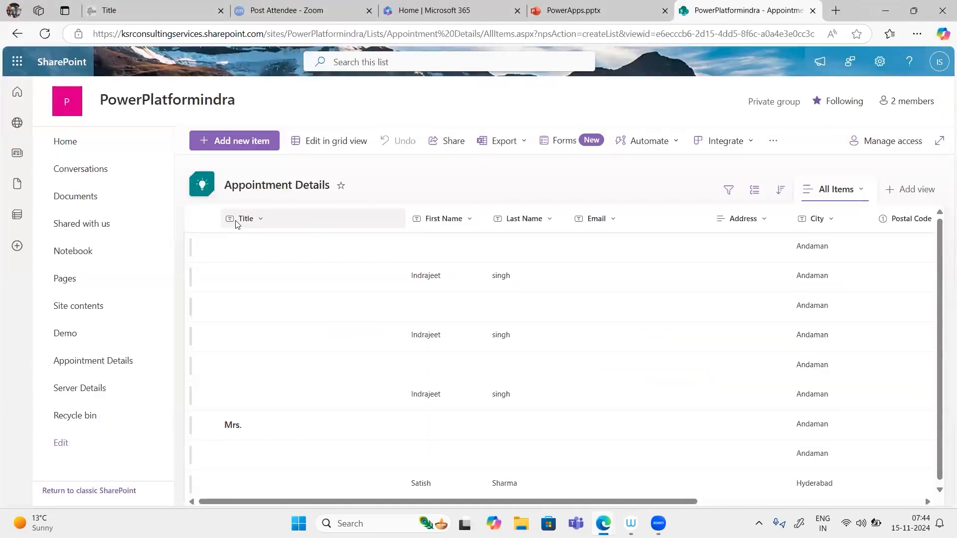
{"action": "left_click", "coordinate": [83, 387]}
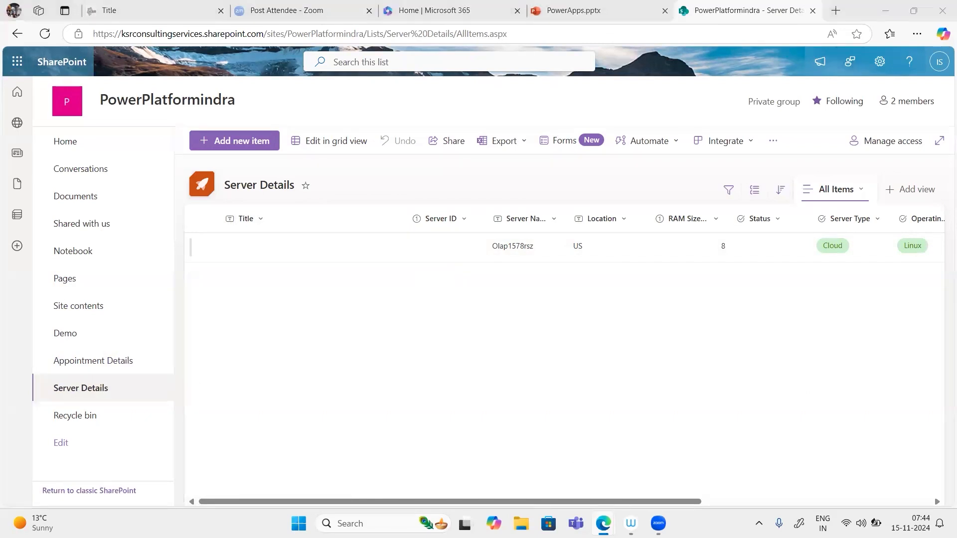
Step: Return to the Power Apps preview and enter localhost440 as the Server Name and India as the Location
{"action": "mouse_move", "coordinate": [603, 523]}
{"action": "left_click", "coordinate": [653, 456]}
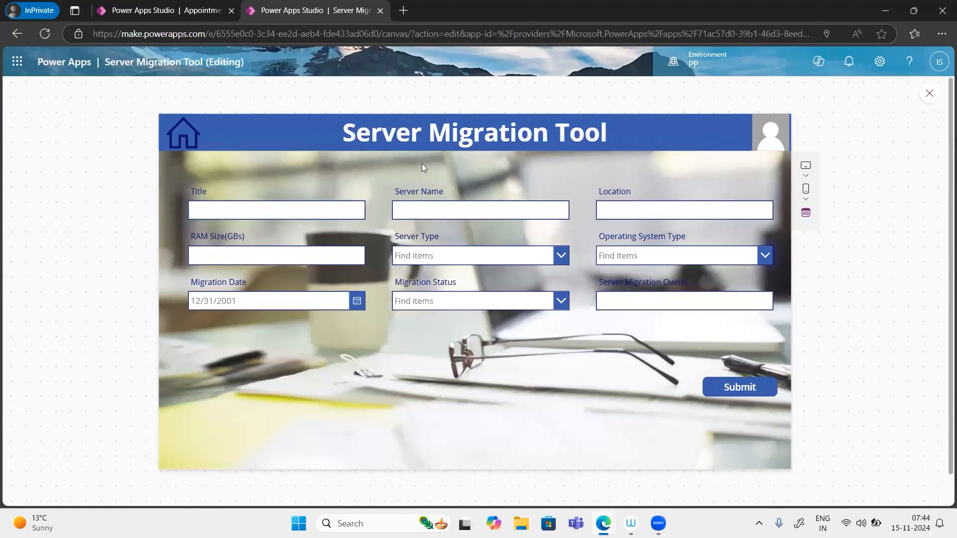
{"action": "left_click", "coordinate": [446, 212]}
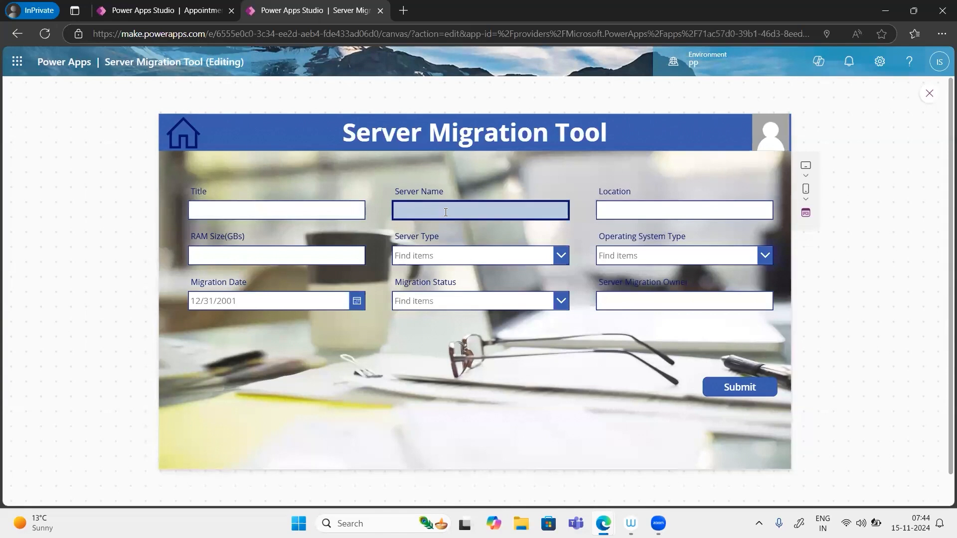
{"action": "left_click", "coordinate": [726, 392]}
{"action": "type", "text": "localhost440"}
{"action": "left_click", "coordinate": [632, 209]}
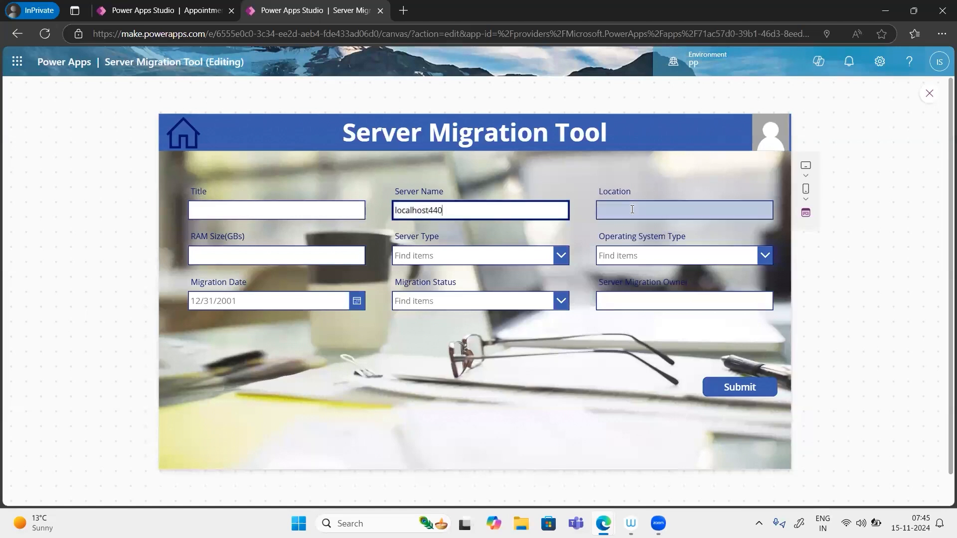
{"action": "type", "text": "India"}
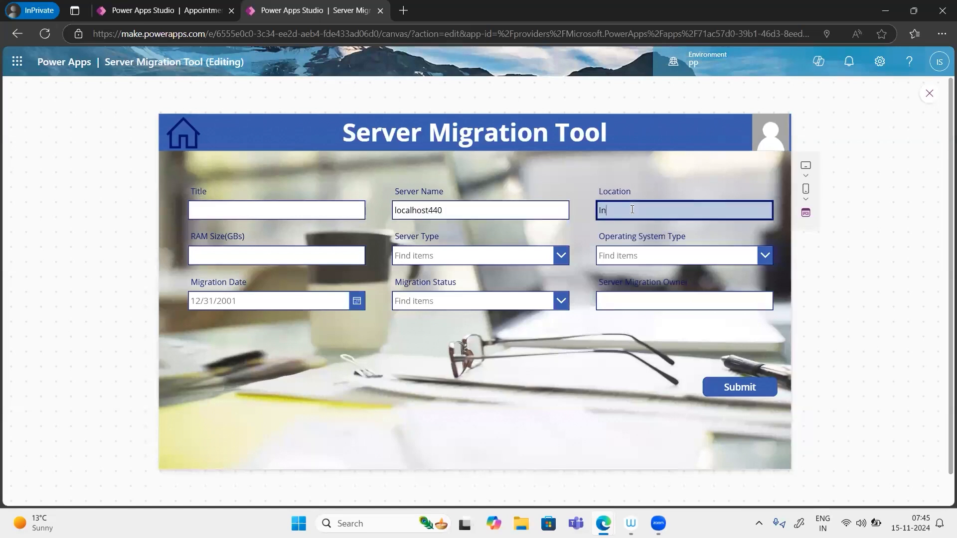
Step: Set the Server Type to On Prem and the Migration Date to 11/15/2024
{"action": "left_click", "coordinate": [216, 261]}
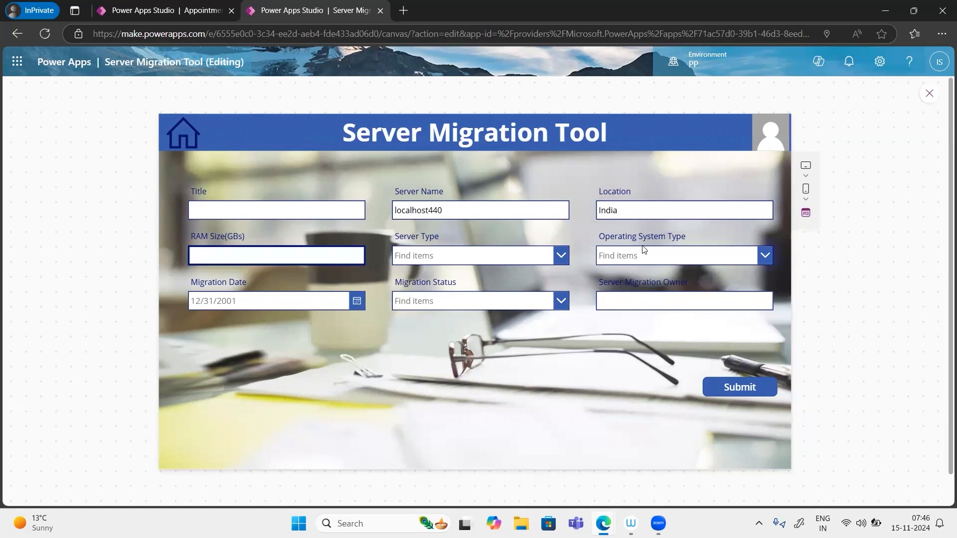
{"action": "left_click", "coordinate": [561, 257]}
{"action": "left_click", "coordinate": [406, 277]}
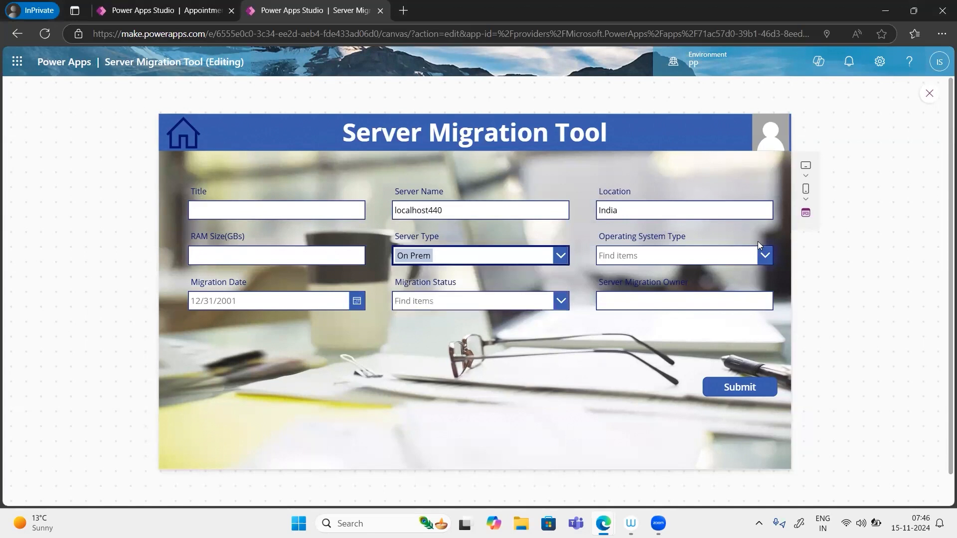
{"action": "left_click", "coordinate": [357, 302]}
{"action": "left_click", "coordinate": [316, 390]}
{"action": "left_click", "coordinate": [288, 452]}
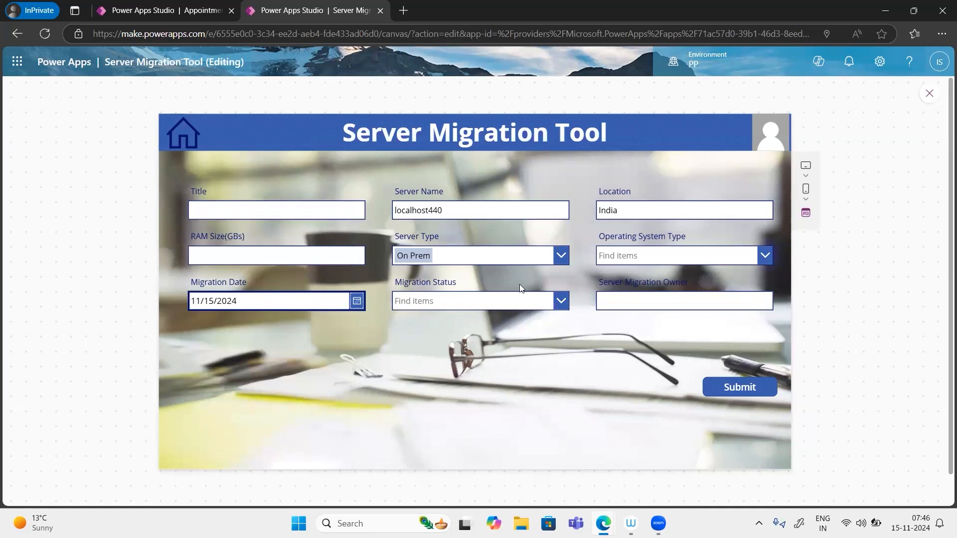
Step: Set the Migration Status to In Progress and submit the server form
{"action": "left_click", "coordinate": [561, 299]}
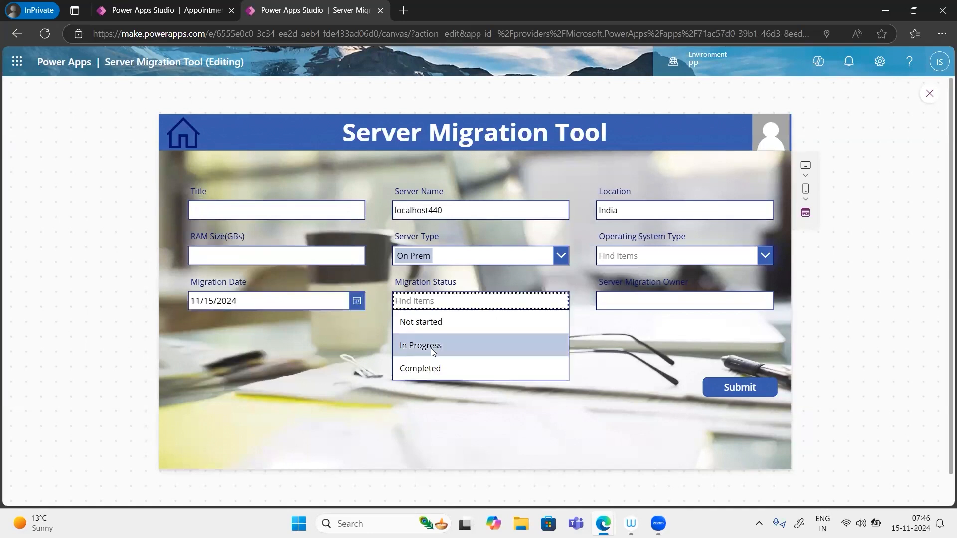
{"action": "left_click", "coordinate": [433, 350]}
{"action": "left_click", "coordinate": [753, 390]}
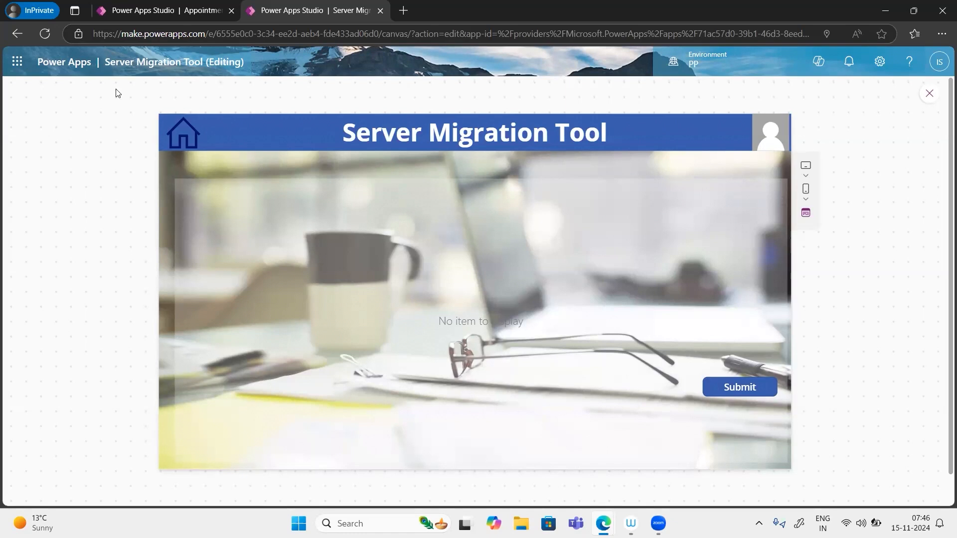
Step: Try to reload the app page, and open a duplicate of the Server Migration Tool tab
{"action": "left_click", "coordinate": [45, 38]}
{"action": "left_click", "coordinate": [534, 103]}
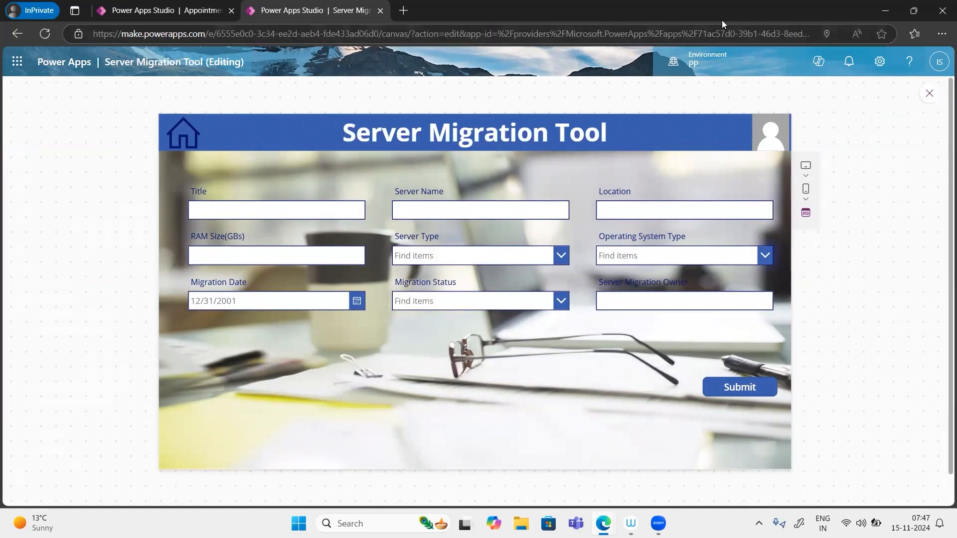
{"action": "right_click", "coordinate": [311, 12]}
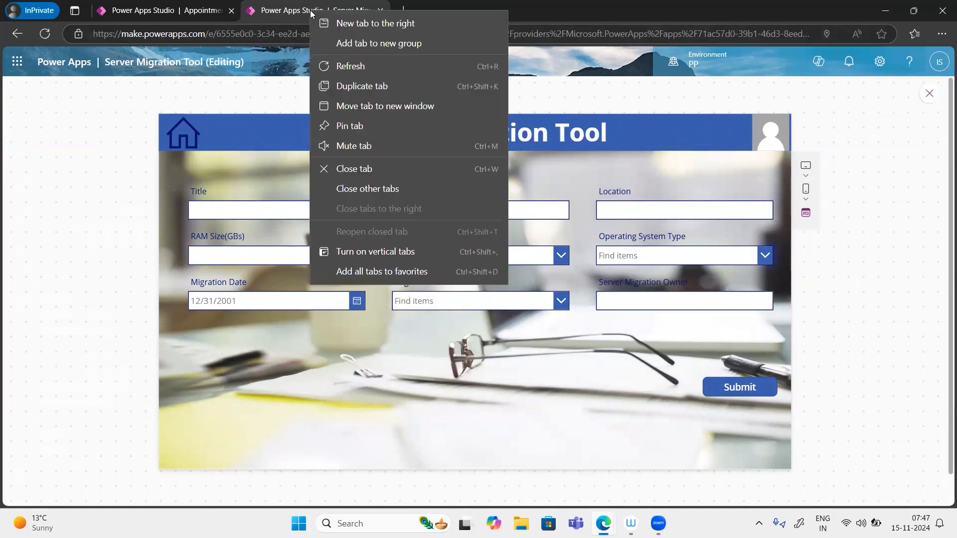
{"action": "left_click", "coordinate": [359, 87]}
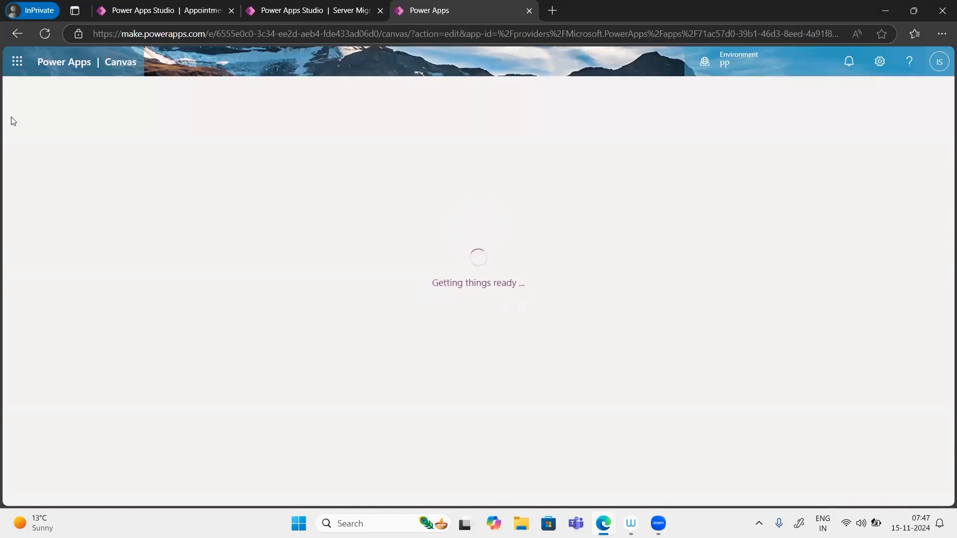
{"action": "left_click", "coordinate": [296, 2]}
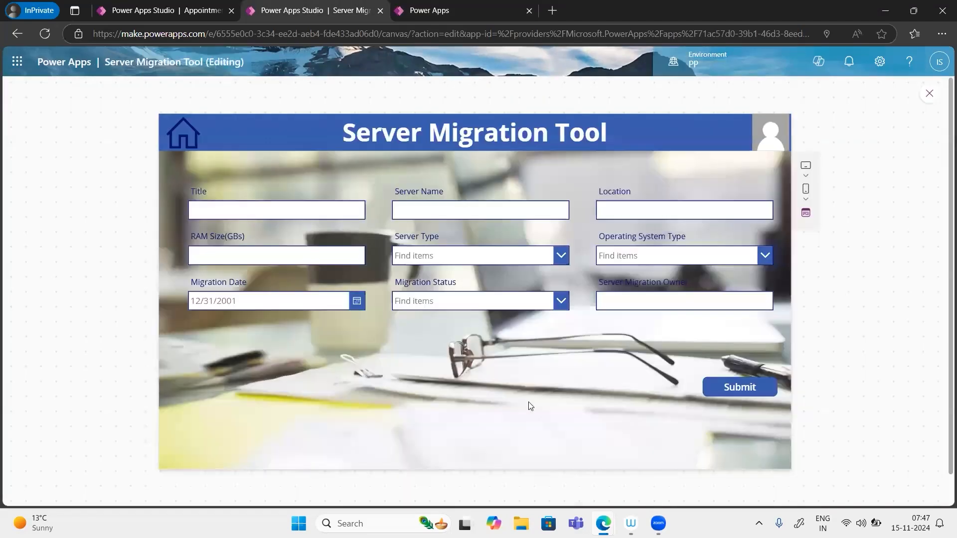
{"action": "left_click", "coordinate": [460, 8]}
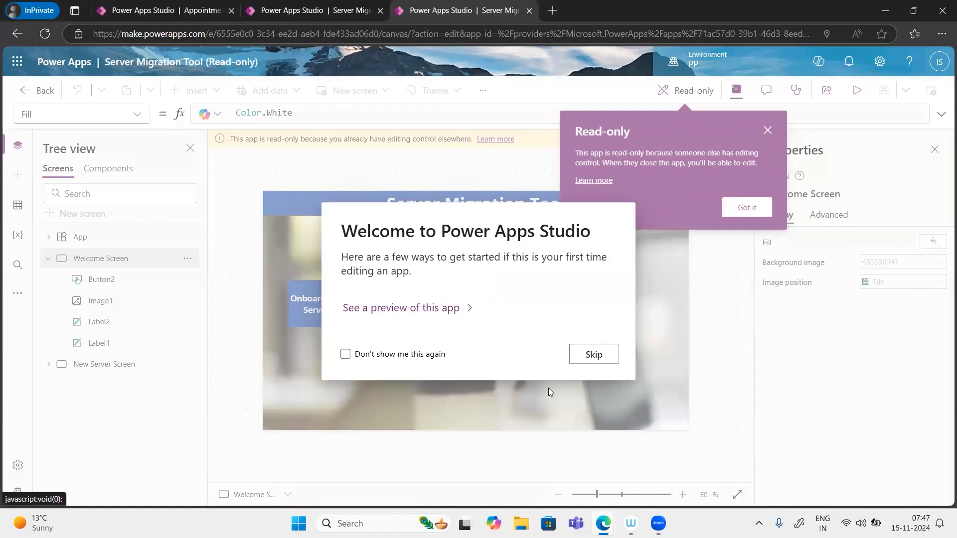
Step: Leave the read-only copy of the Server Migration Tool and open the list of apps
{"action": "left_click", "coordinate": [594, 354]}
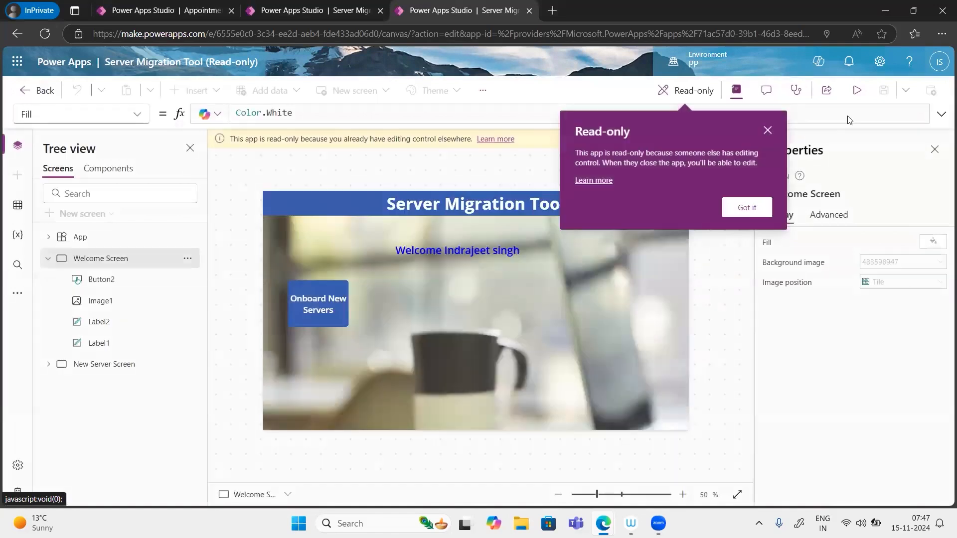
{"action": "left_click", "coordinate": [769, 131]}
{"action": "left_click", "coordinate": [32, 95]}
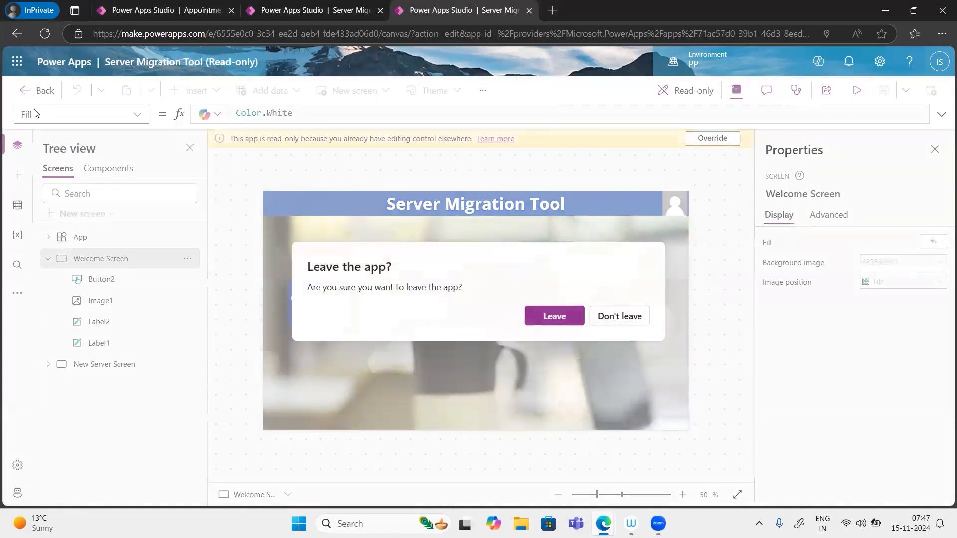
{"action": "left_click", "coordinate": [554, 315]}
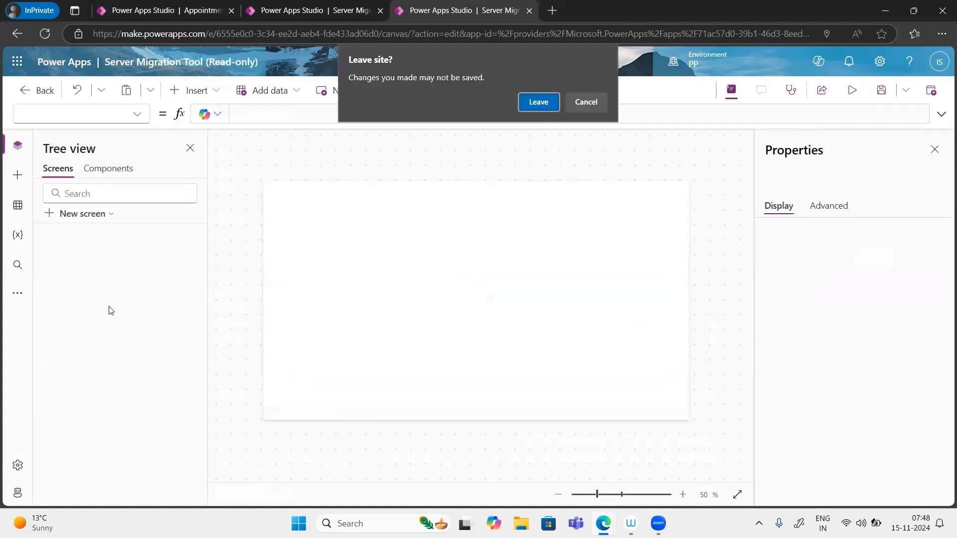
{"action": "left_click", "coordinate": [539, 102]}
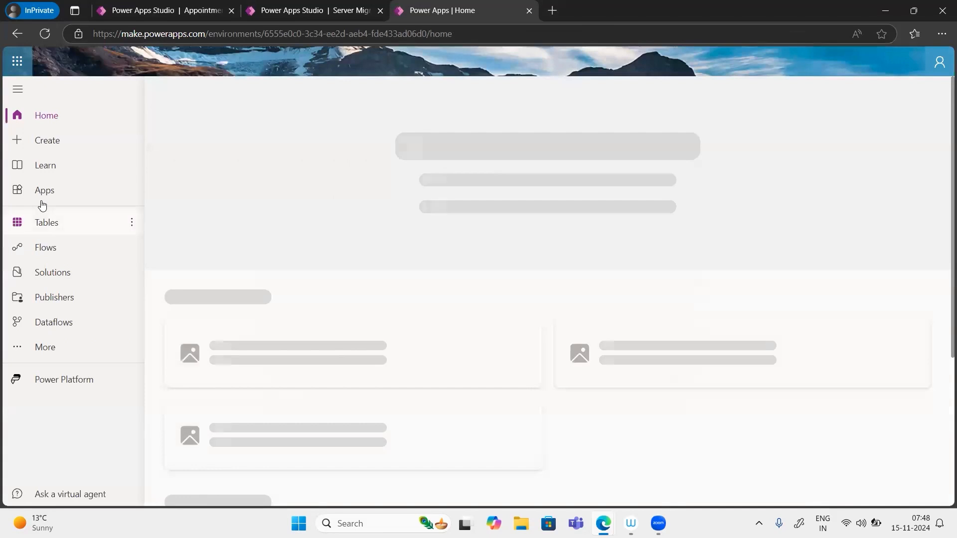
{"action": "left_click", "coordinate": [45, 197]}
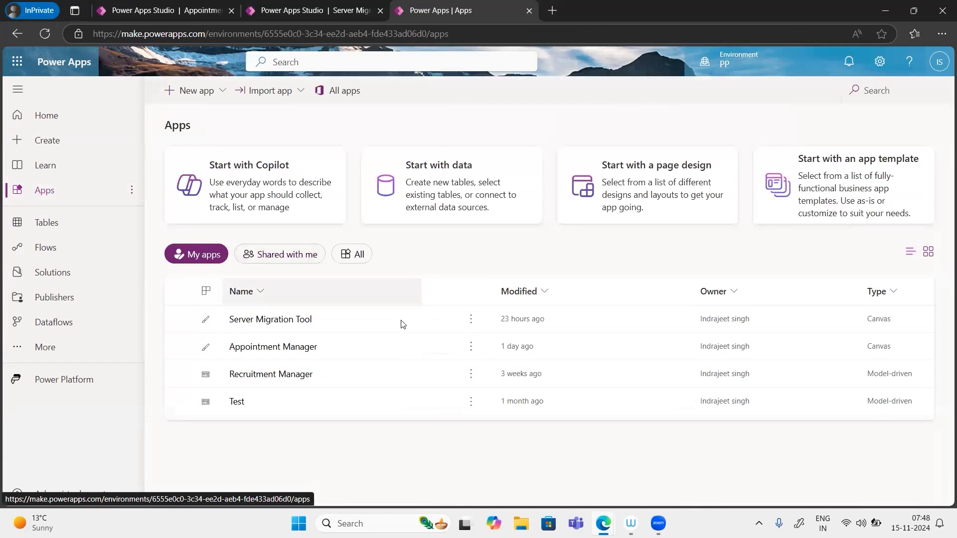
Step: Play the Server Migration Tool app, blocking location access and allowing its SharePoint permissions
{"action": "mouse_move", "coordinate": [431, 323]}
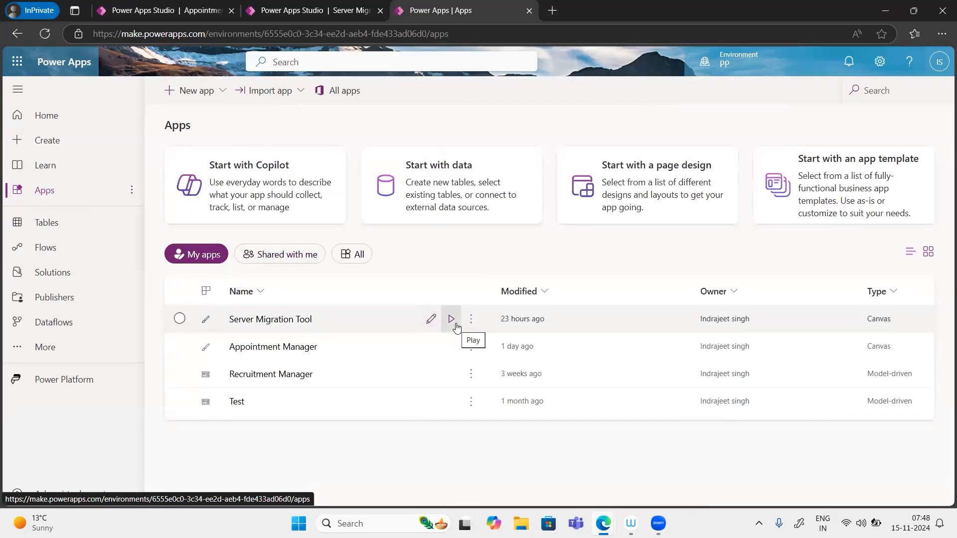
{"action": "left_click", "coordinate": [452, 319]}
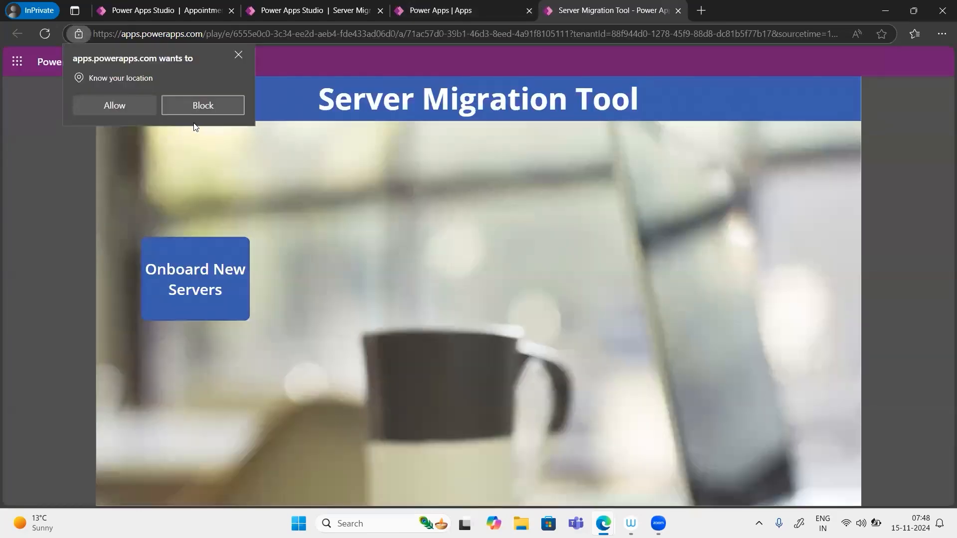
{"action": "left_click", "coordinate": [214, 106]}
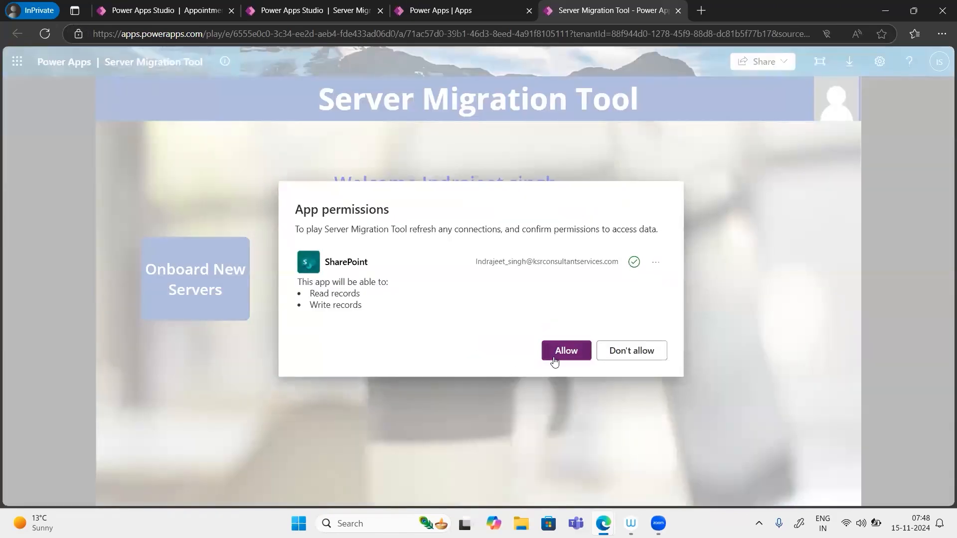
{"action": "left_click", "coordinate": [554, 359]}
Step: Open the Onboard New Servers form and enter localhost789 as the Server Name
{"action": "left_click", "coordinate": [232, 273]}
{"action": "left_click", "coordinate": [481, 190]}
{"action": "type", "text": "localhost"}
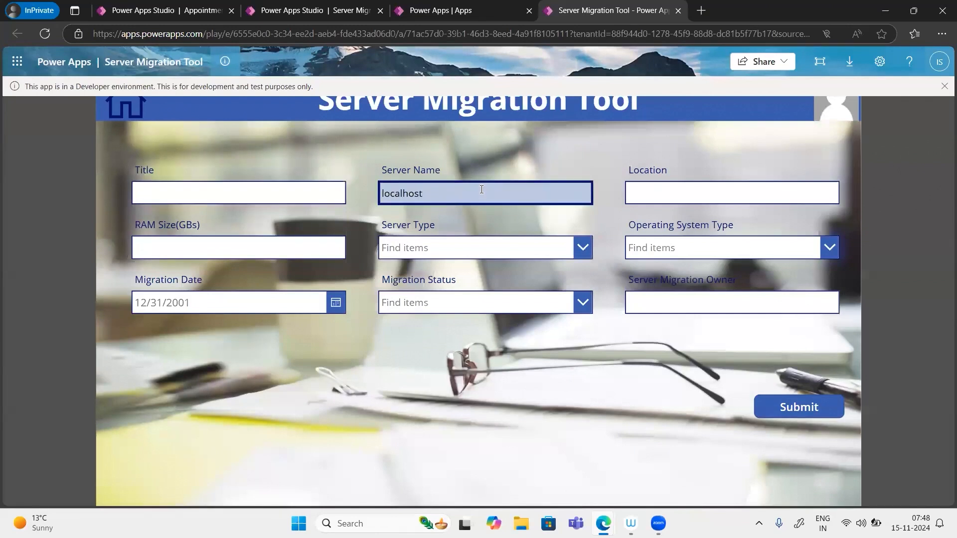
{"action": "type", "text": "789"}
{"action": "left_click", "coordinate": [652, 197]}
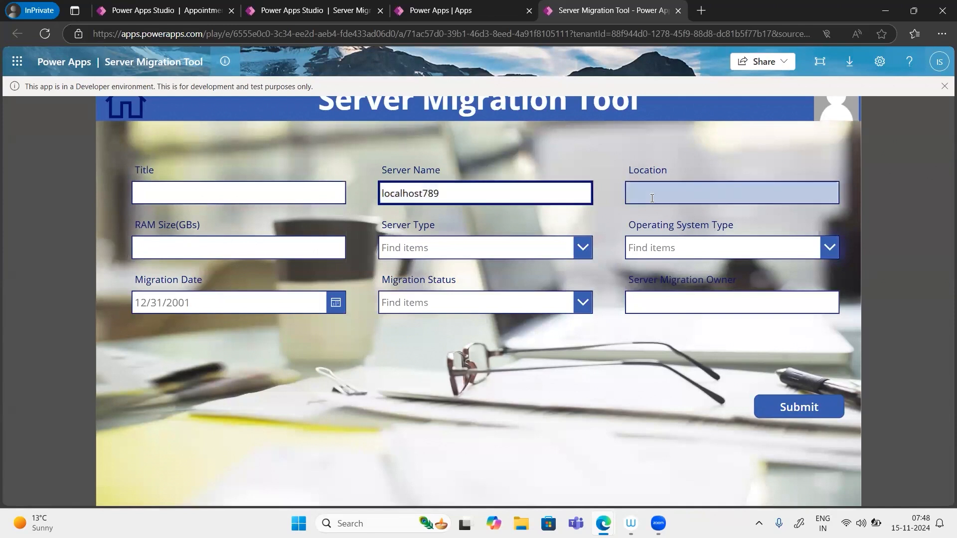
Step: Set the Server Type to Cloud and the Migration Status to In Progress, and submit the form
{"action": "left_click", "coordinate": [580, 248]}
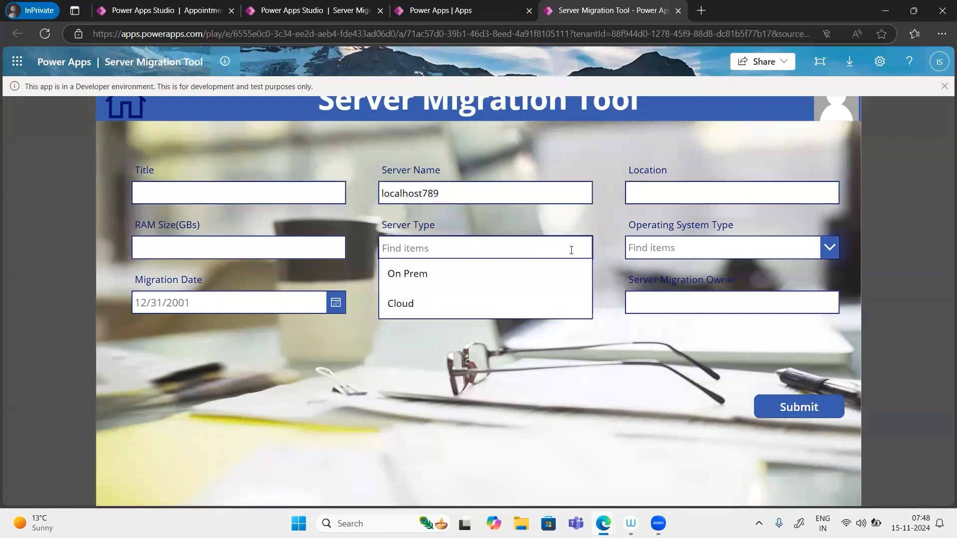
{"action": "left_click", "coordinate": [514, 304]}
{"action": "left_click", "coordinate": [419, 367]}
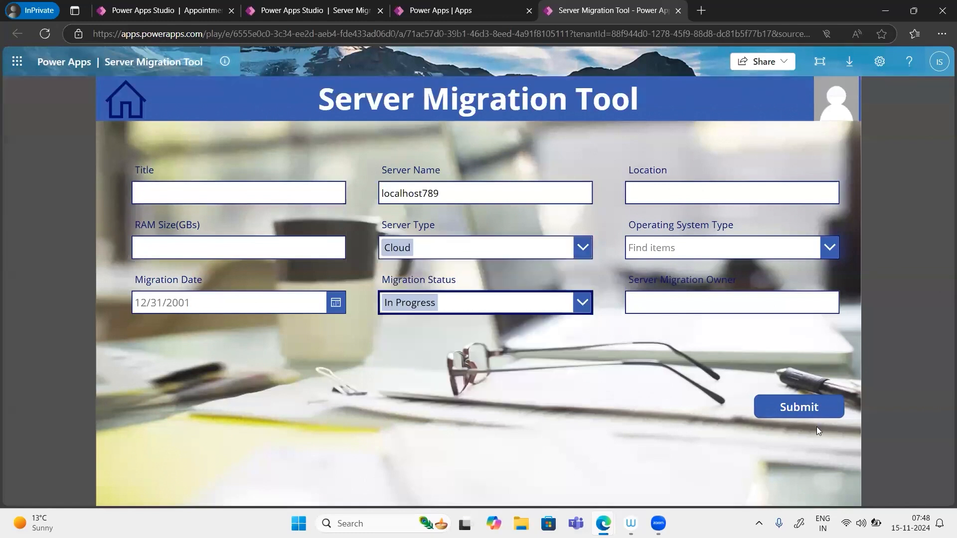
{"action": "left_click", "coordinate": [813, 415]}
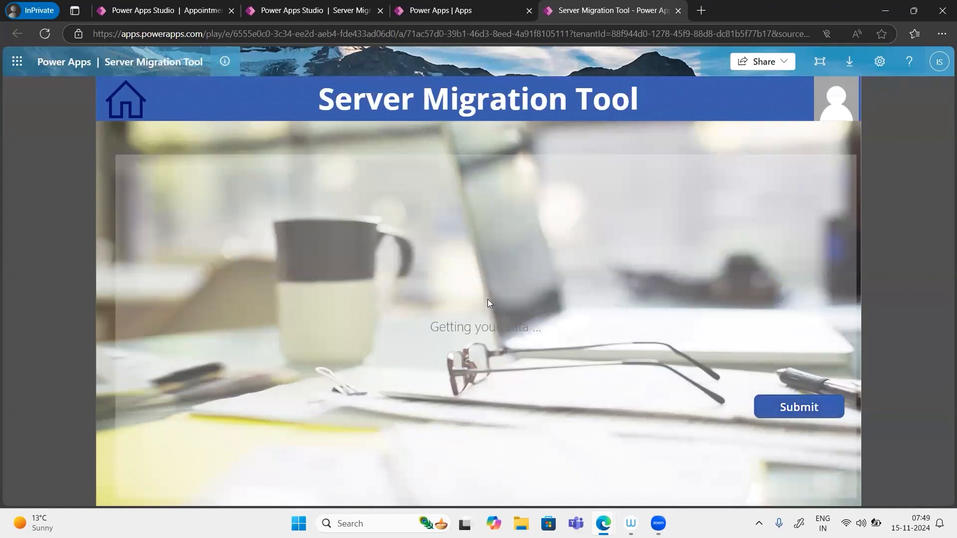
Step: Reload the played app, dismiss the location request, and reopen the Onboard New Servers form without the developer environment banner
{"action": "left_click", "coordinate": [44, 33]}
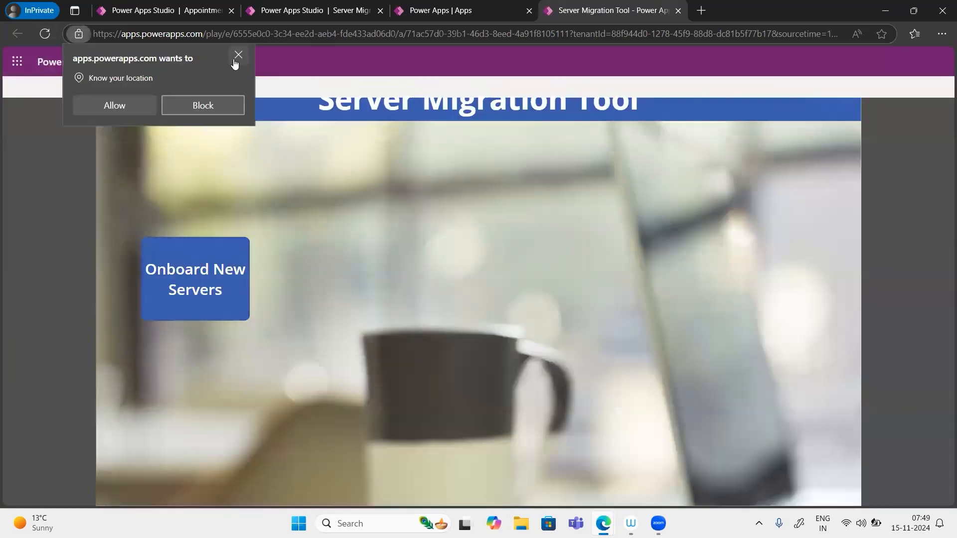
{"action": "left_click", "coordinate": [238, 55]}
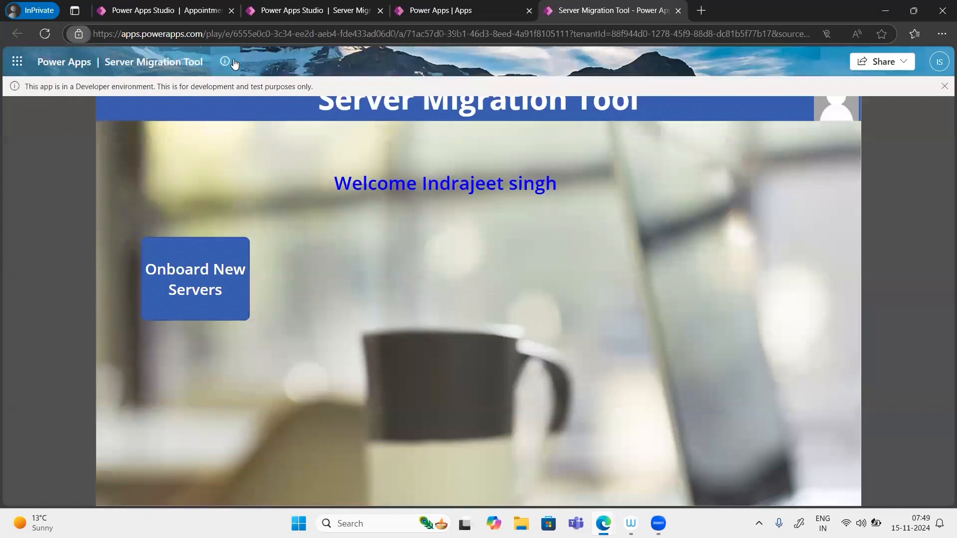
{"action": "left_click", "coordinate": [120, 296]}
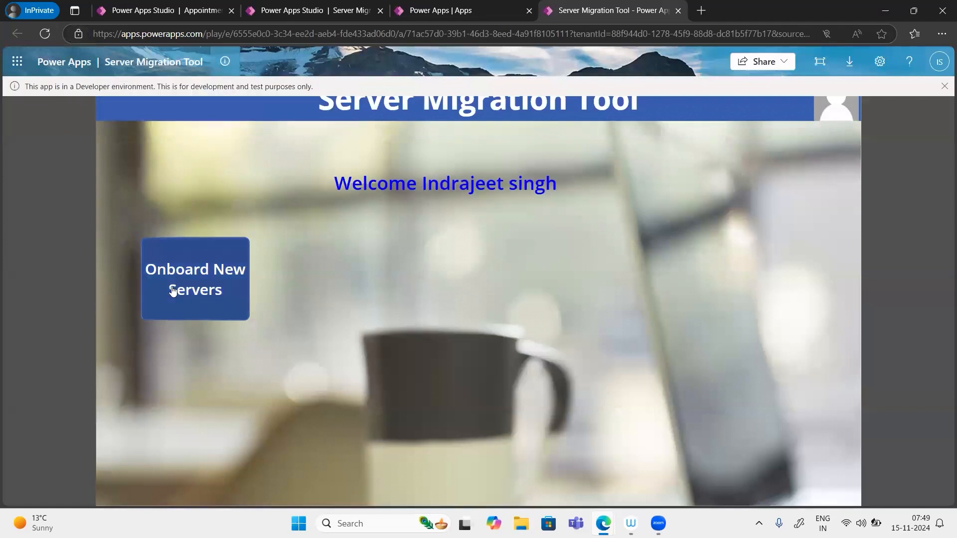
{"action": "left_click", "coordinate": [210, 288]}
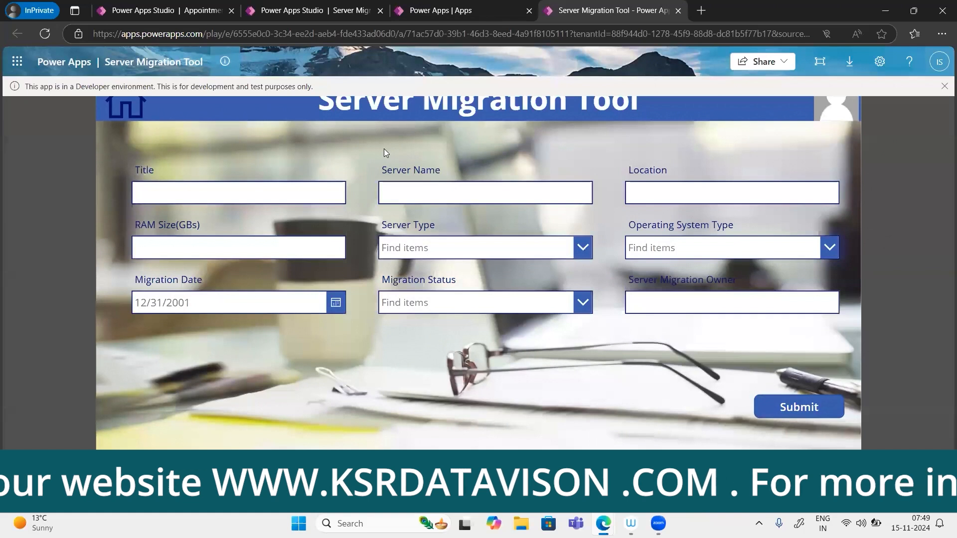
{"action": "left_click", "coordinate": [945, 87]}
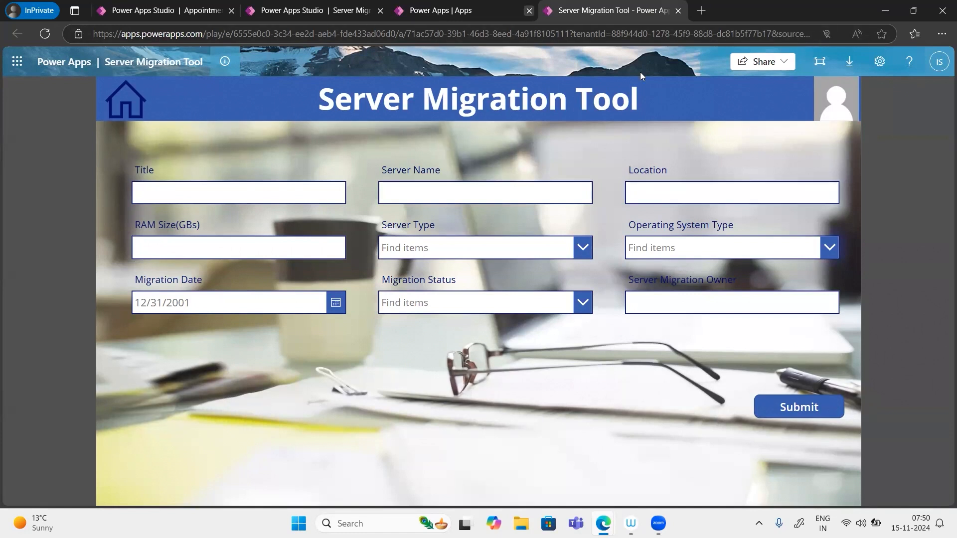
Step: Return to the Server Migration Tool editing tab in Power Apps Studio and close the app preview
{"action": "left_click", "coordinate": [471, 11]}
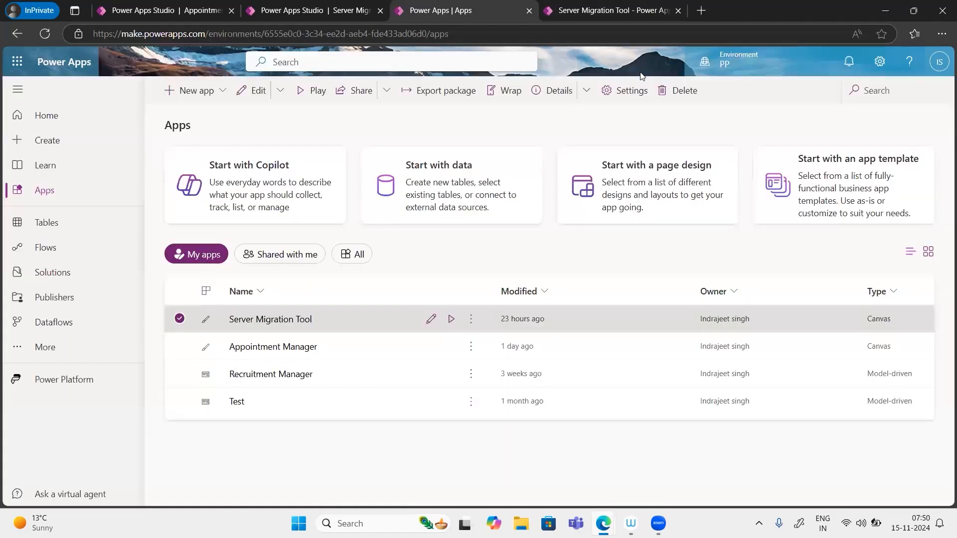
{"action": "left_click", "coordinate": [301, 7]}
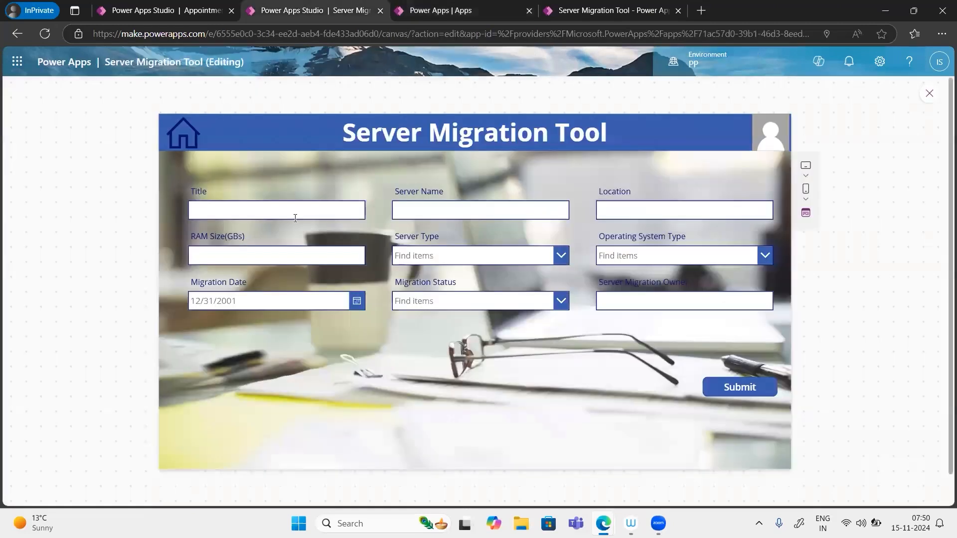
{"action": "left_click", "coordinate": [930, 94]}
{"action": "left_click", "coordinate": [627, 338]}
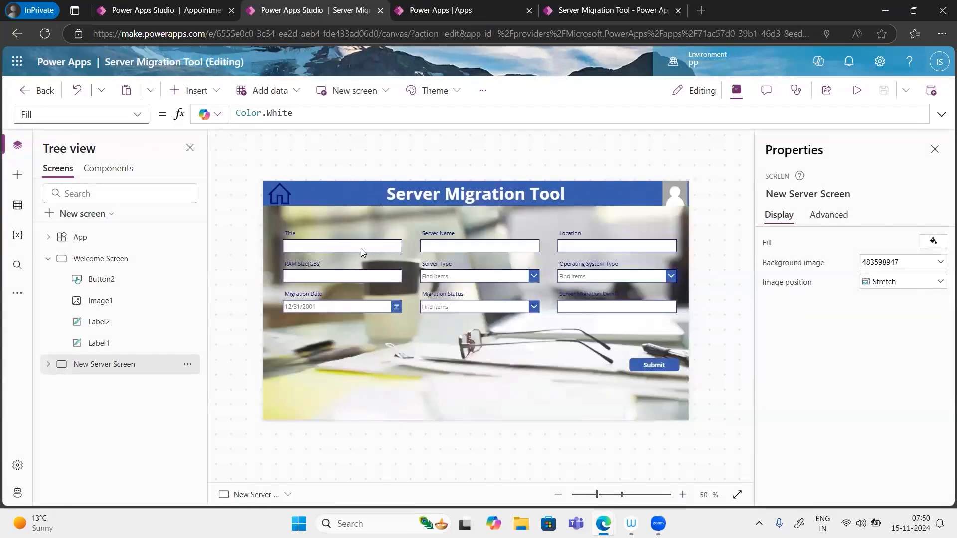
Step: Remove the Title field from Form1 on the New Server Screen
{"action": "left_click", "coordinate": [361, 249]}
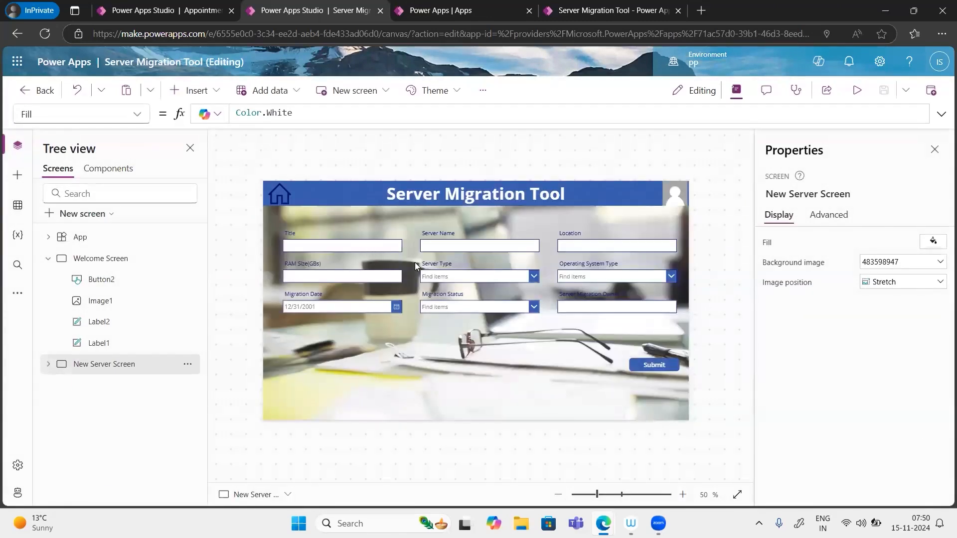
{"action": "left_click", "coordinate": [612, 326]}
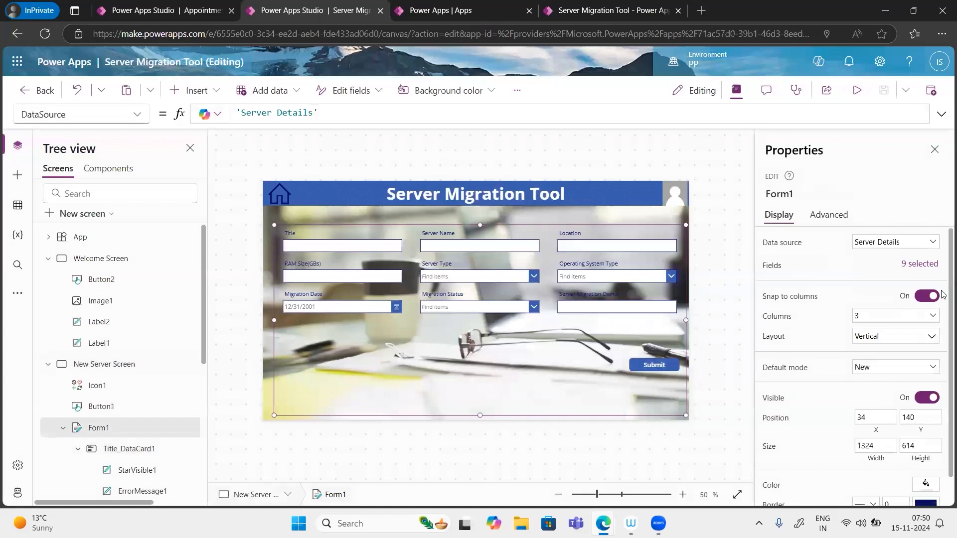
{"action": "left_click", "coordinate": [908, 267]}
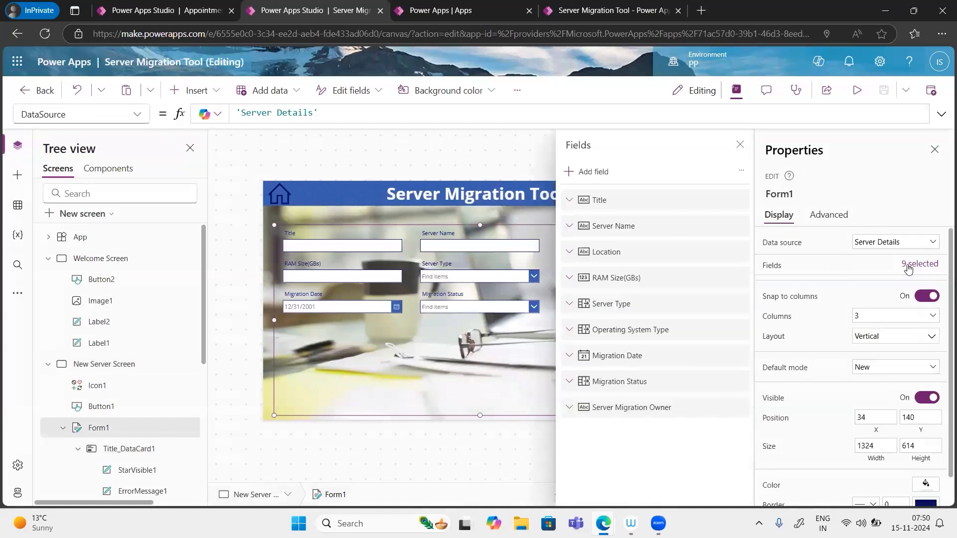
{"action": "left_click", "coordinate": [740, 200]}
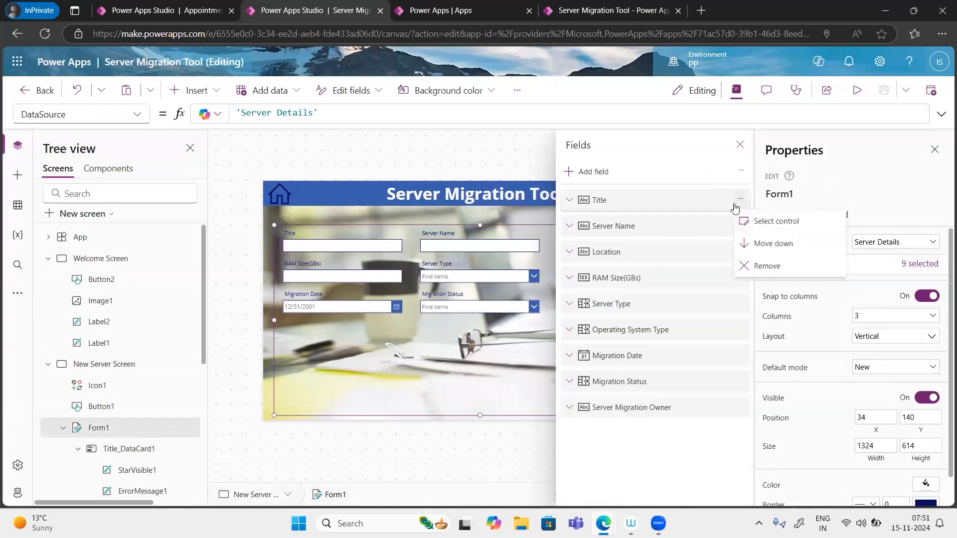
{"action": "left_click", "coordinate": [759, 267]}
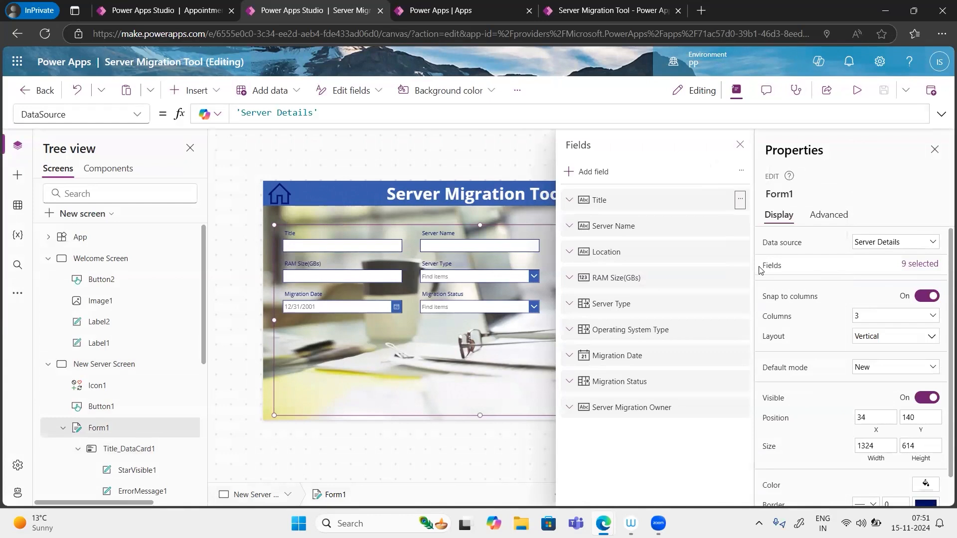
{"action": "left_click", "coordinate": [739, 146]}
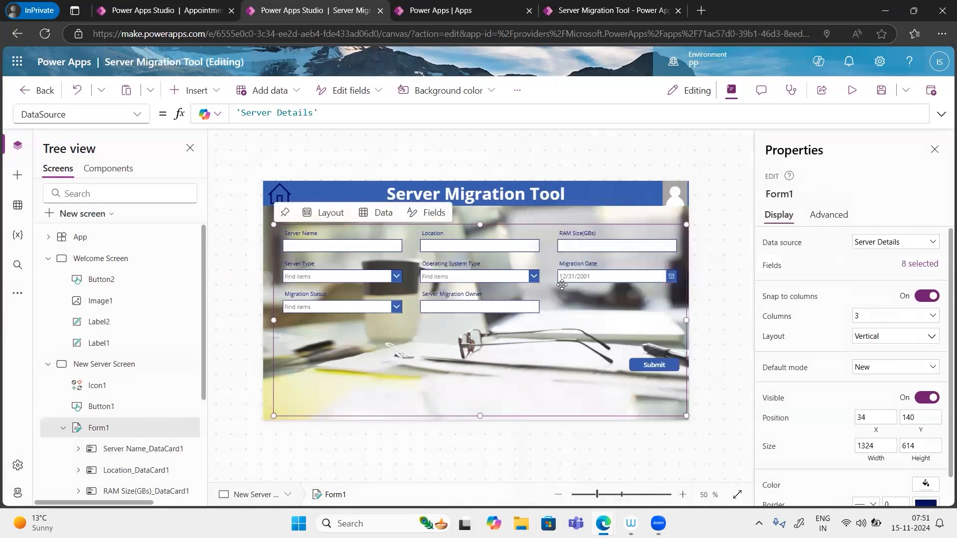
{"action": "left_click", "coordinate": [329, 242]}
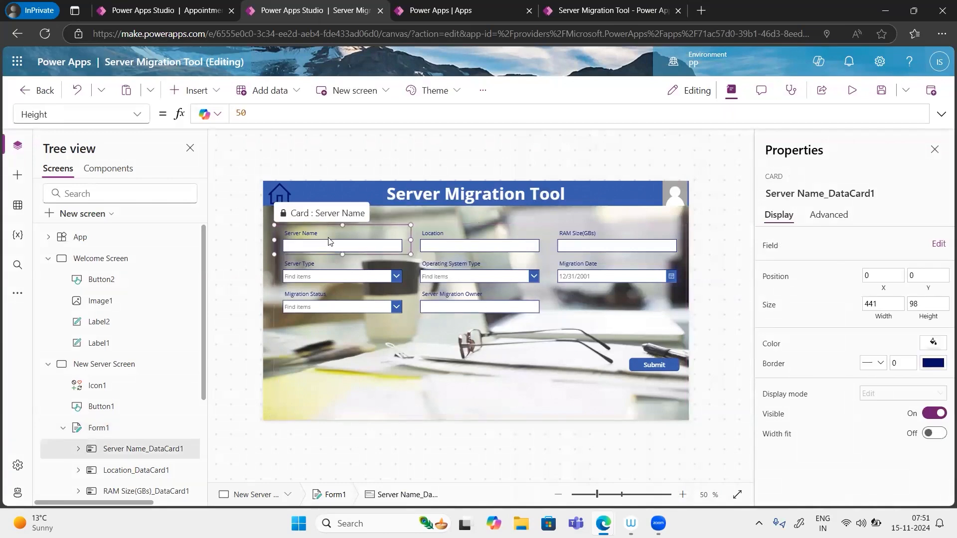
{"action": "left_click", "coordinate": [585, 315]}
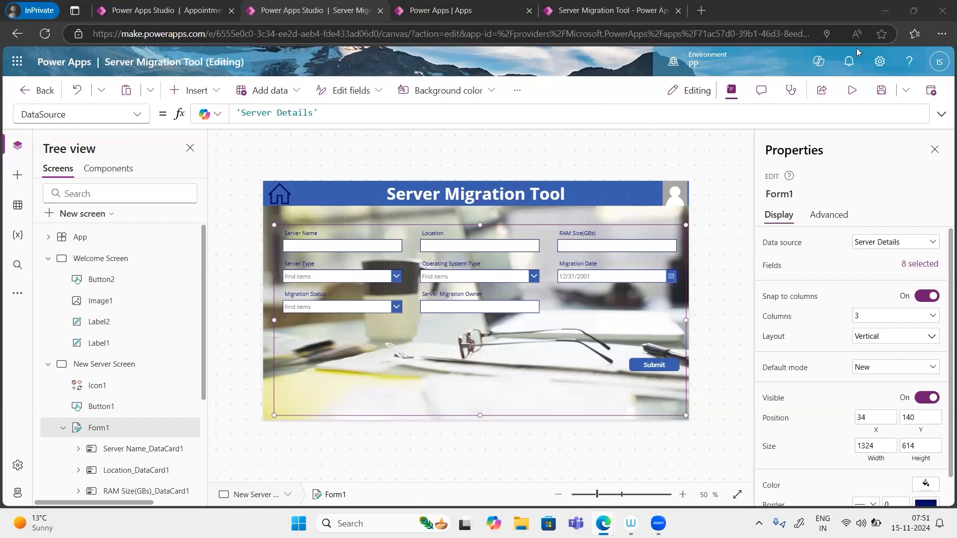
Step: Extend the Submit button's OnSelect formula after SubmitForm(Form1) with ;Notify("Record is Created Successfully")
{"action": "left_click", "coordinate": [639, 363]}
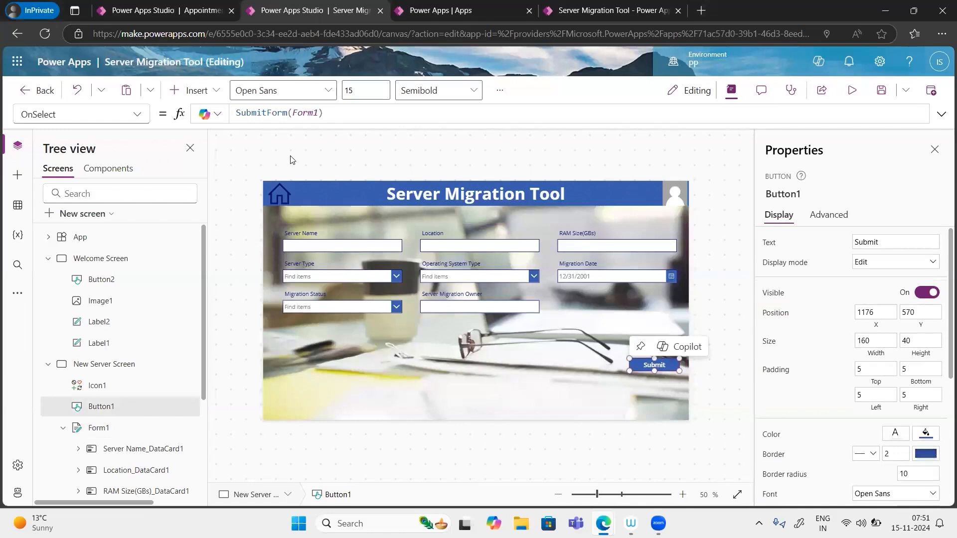
{"action": "left_click", "coordinate": [325, 115]}
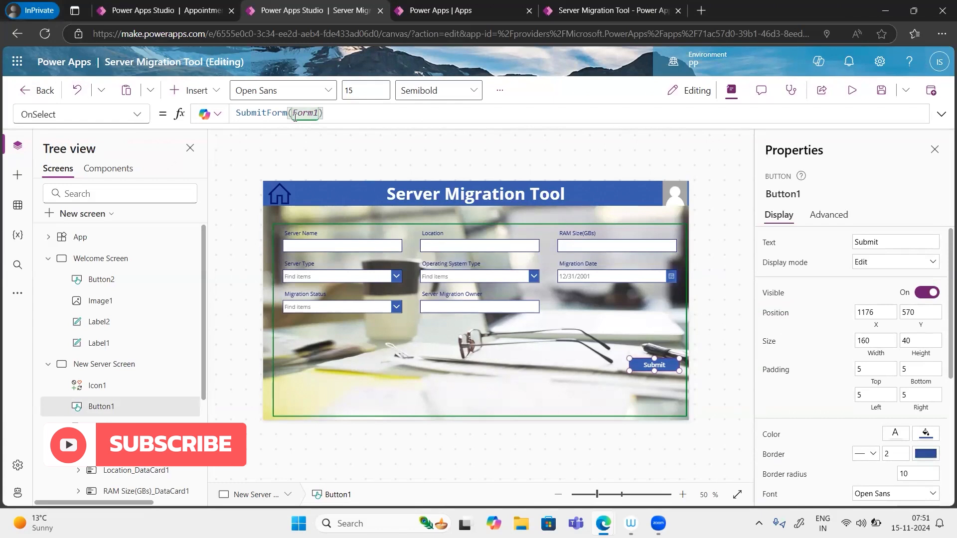
{"action": "type", "text": ";"}
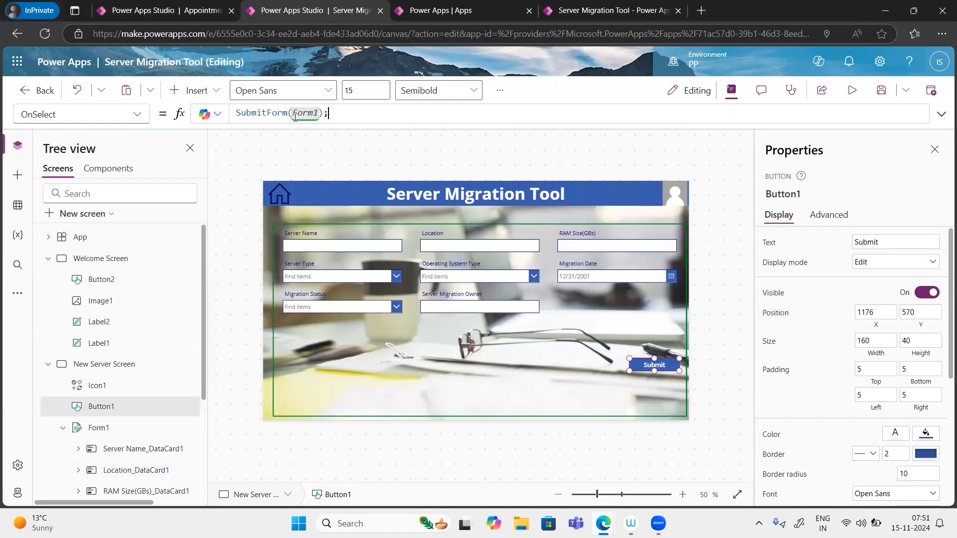
{"action": "type", "text": "Noti"}
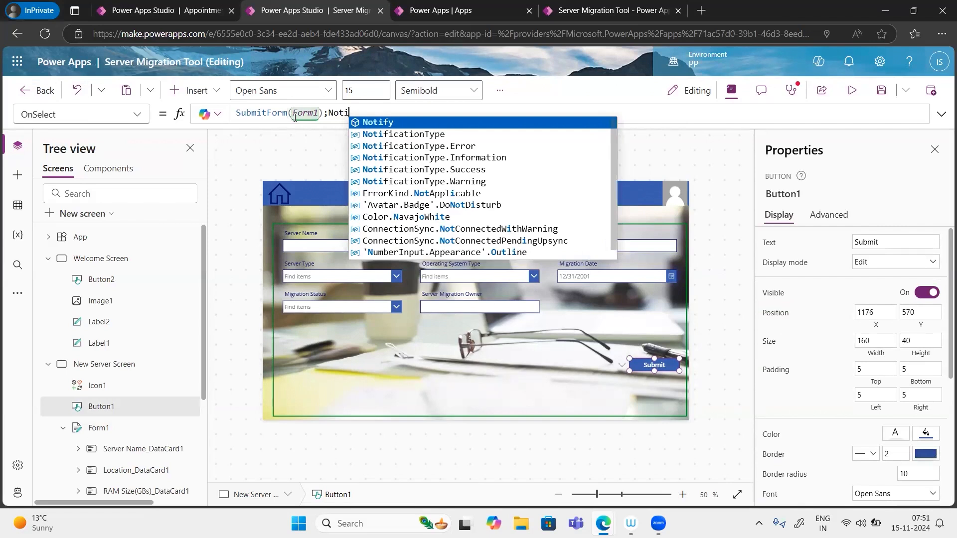
{"action": "key", "text": "Tab"}
{"action": "type", "text": "("}
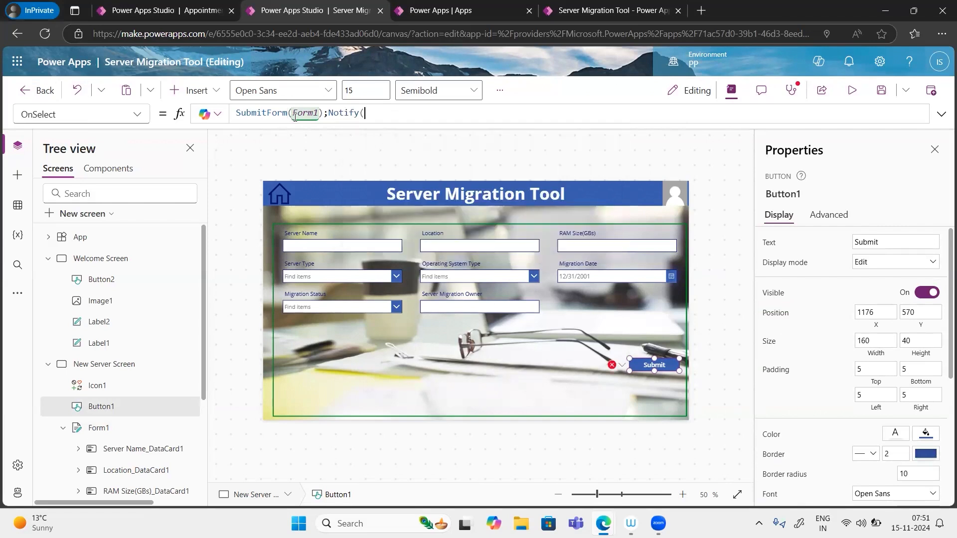
{"action": "type", "text": "\"\""}
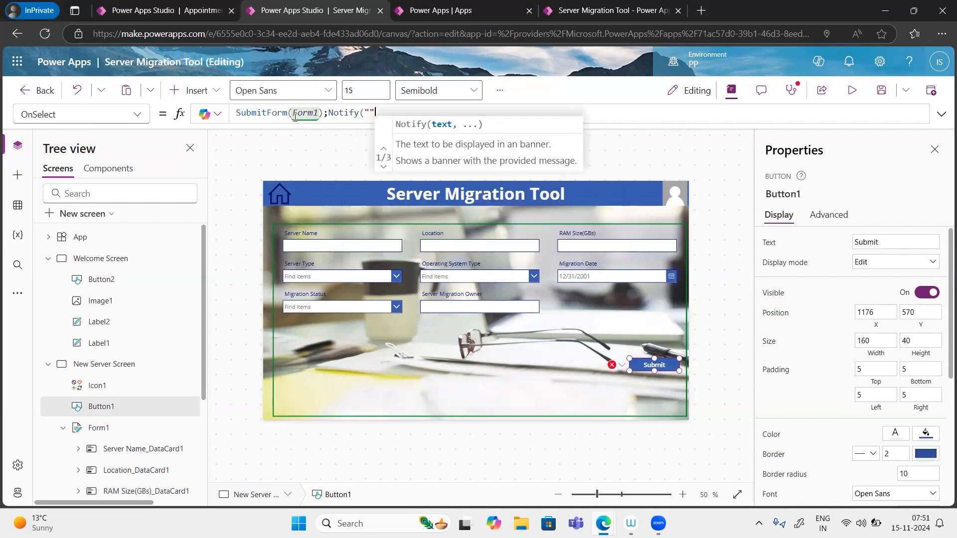
{"action": "key", "text": "Left"}
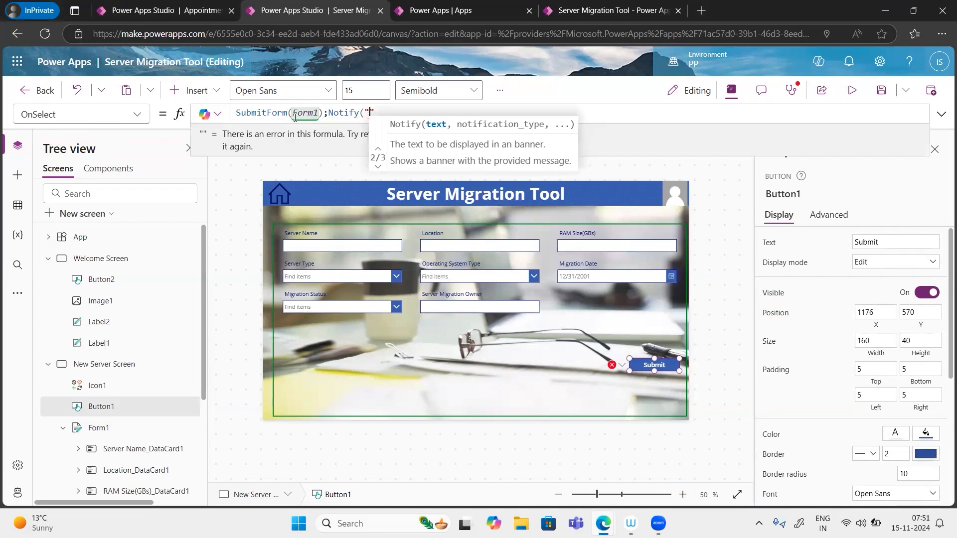
{"action": "type", "text": "Recor"}
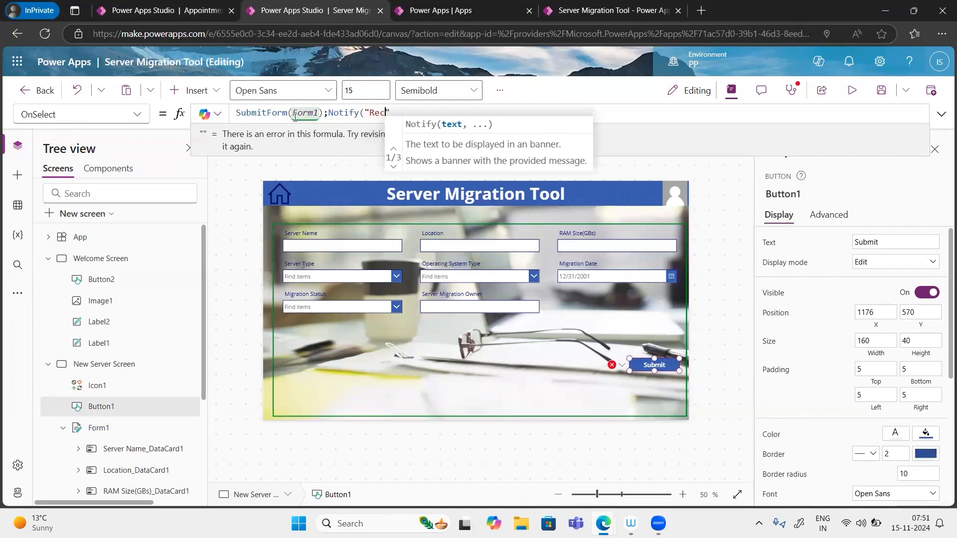
{"action": "type", "text": "d is Cre"}
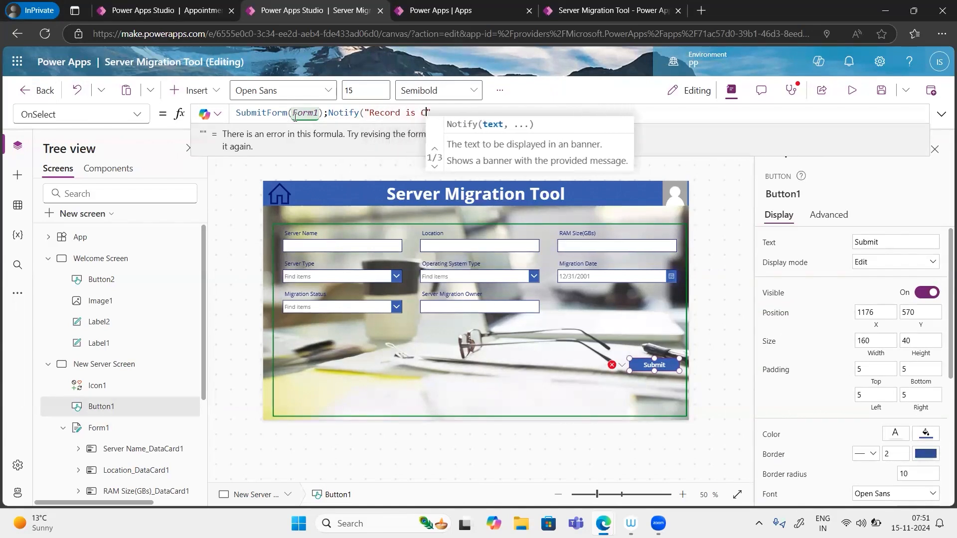
{"action": "type", "text": "ated"}
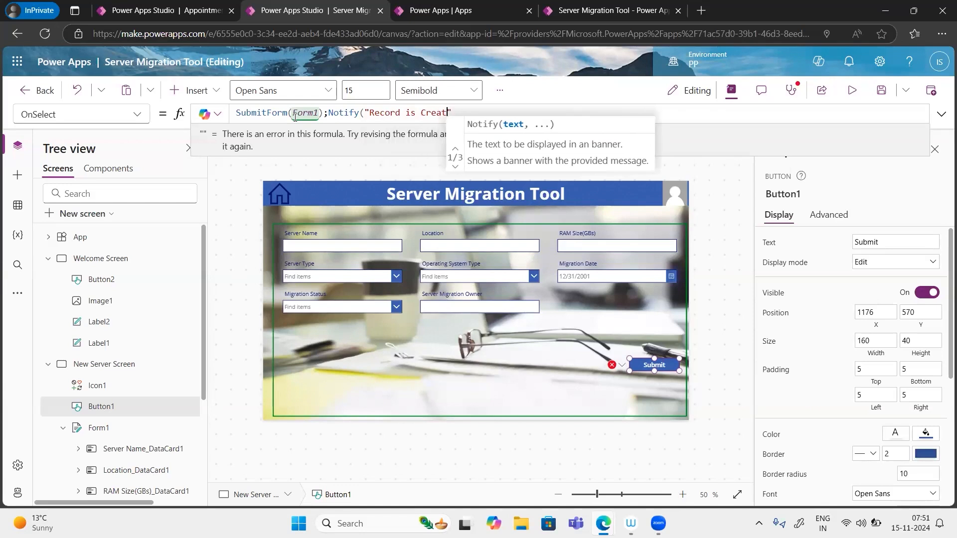
{"action": "type", "text": " Succ"}
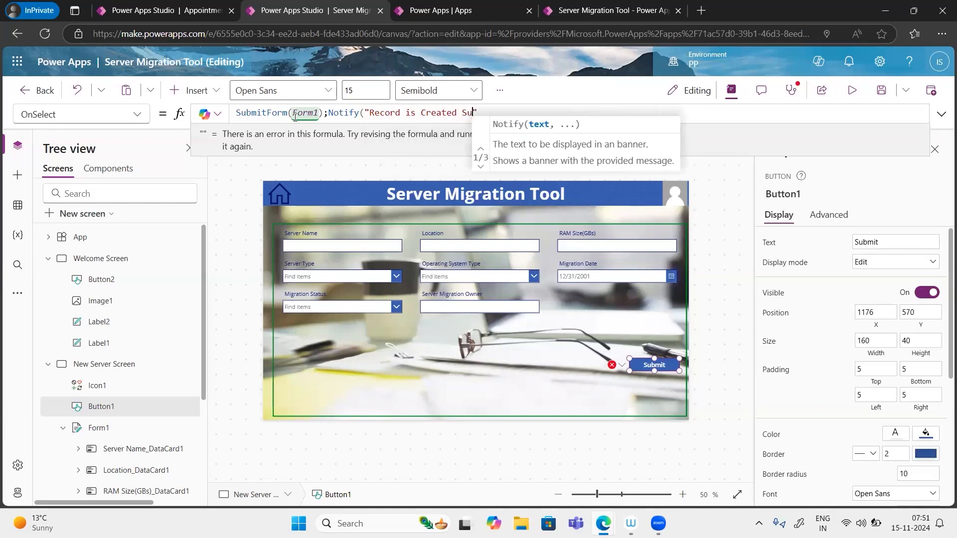
{"action": "type", "text": "essf"}
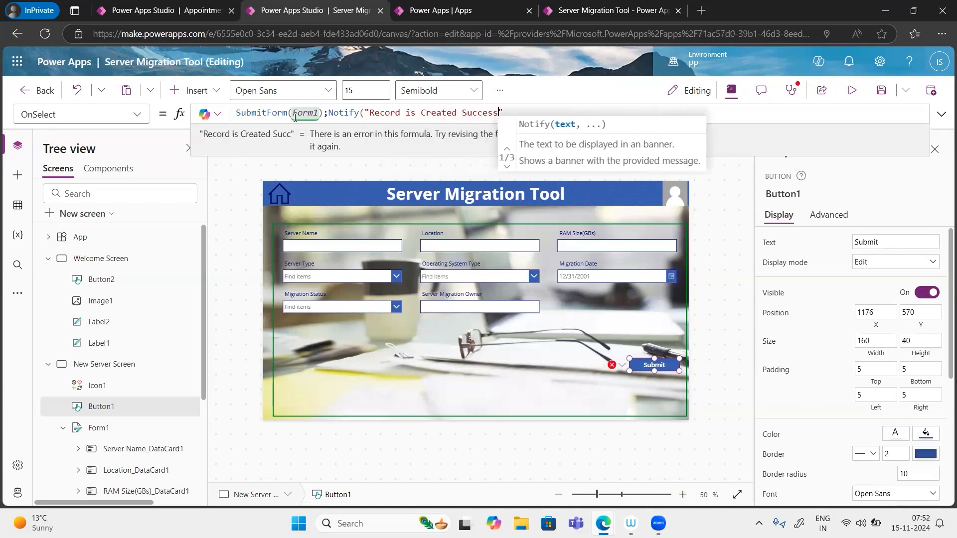
{"action": "type", "text": "u"}
{"action": "type", "text": "y"}
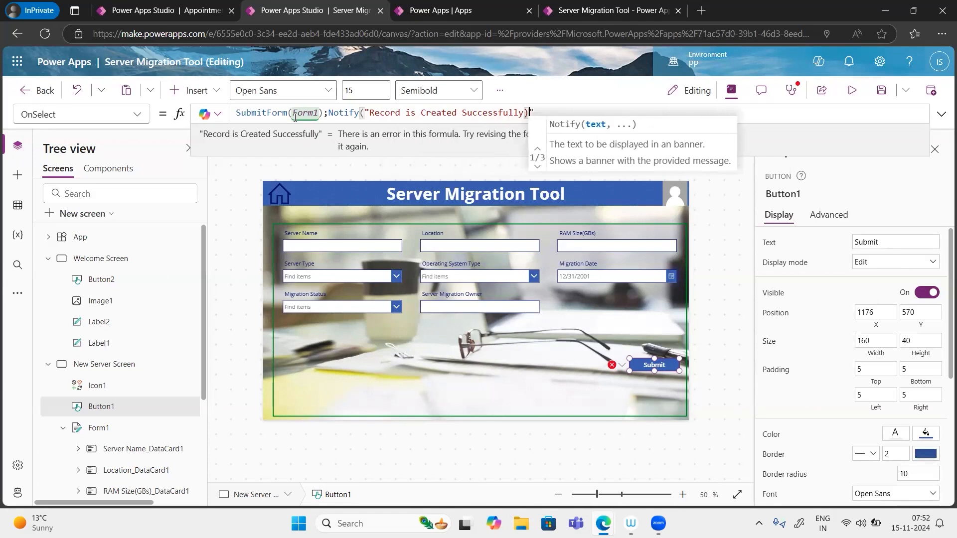
{"action": "type", "text": "\")"}
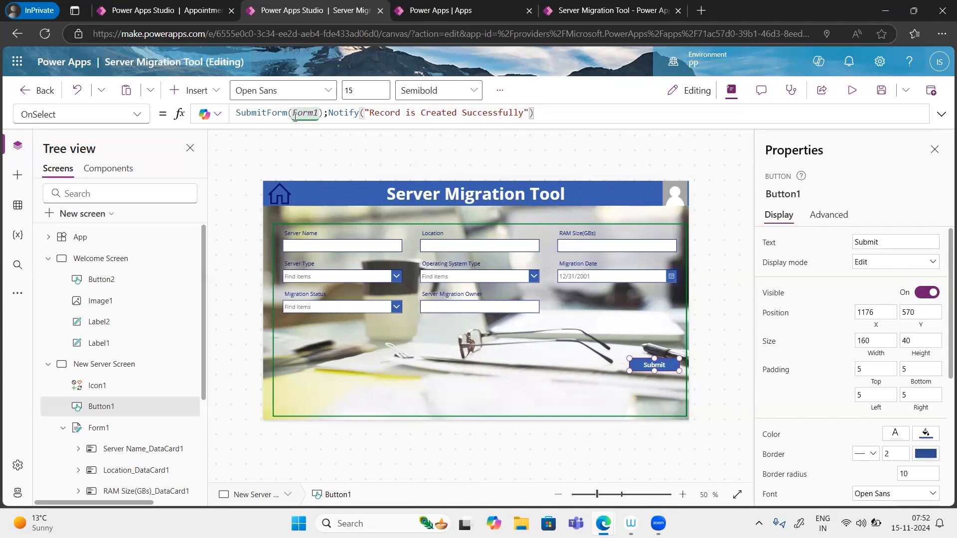
Step: Add NotificationType.Success as the second argument of the Notify call in the Submit button's formula
{"action": "type", "text": ","}
{"action": "key", "text": "BackSpace"}
{"action": "key", "text": "Left"}
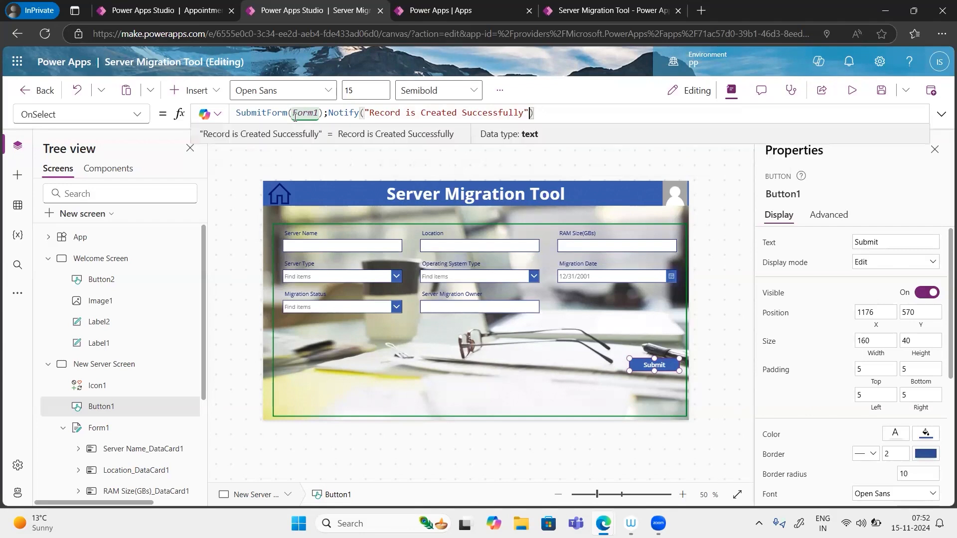
{"action": "type", "text": ","}
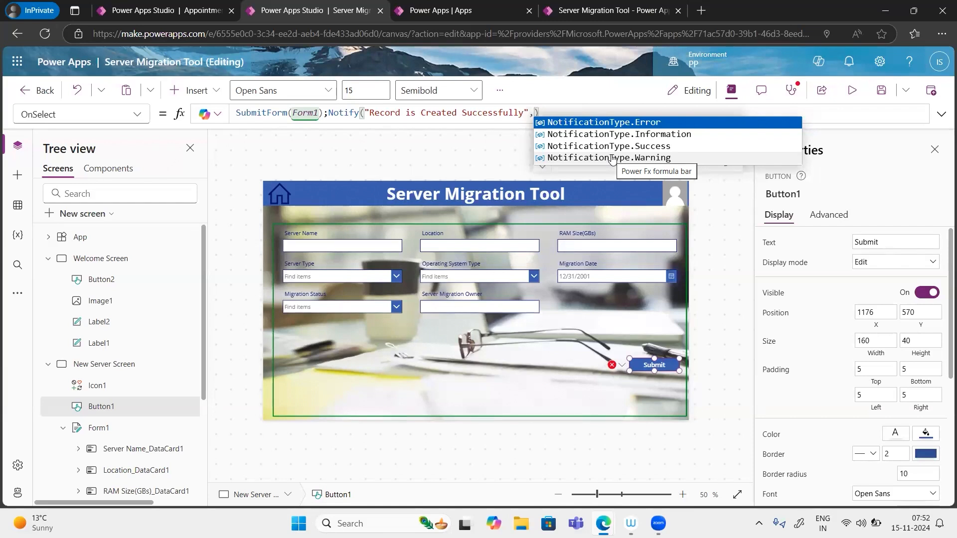
{"action": "left_click", "coordinate": [597, 147]}
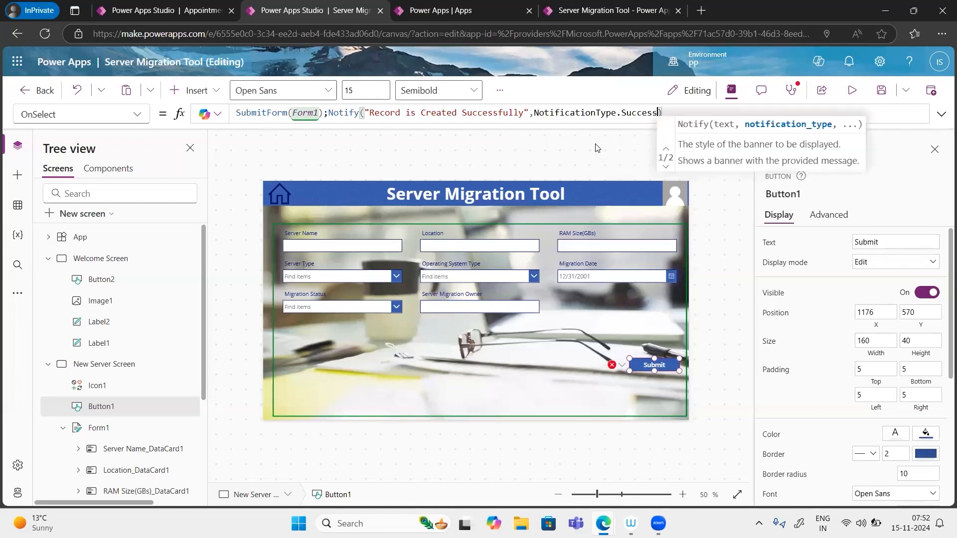
Step: Append ;NewForm(form1); after the Notify call in the Submit button's OnSelect formula
{"action": "left_click", "coordinate": [675, 113]}
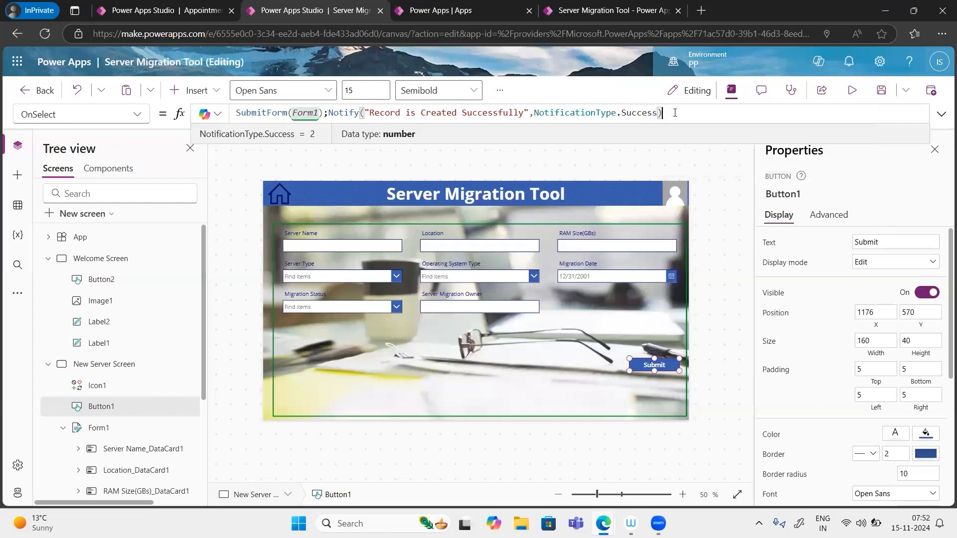
{"action": "type", "text": ";"}
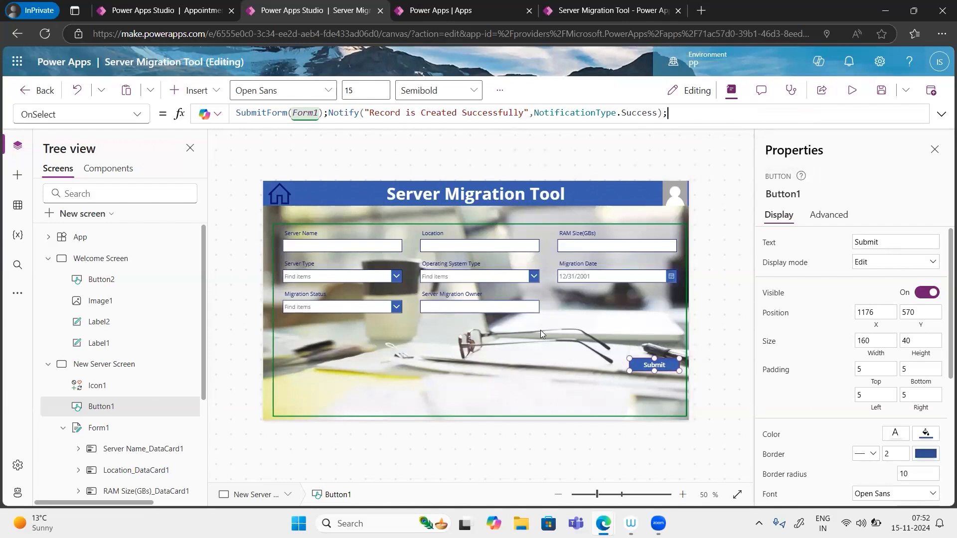
{"action": "left_click", "coordinate": [332, 118]}
{"action": "left_click", "coordinate": [684, 110]}
{"action": "type", "text": "NewForm"}
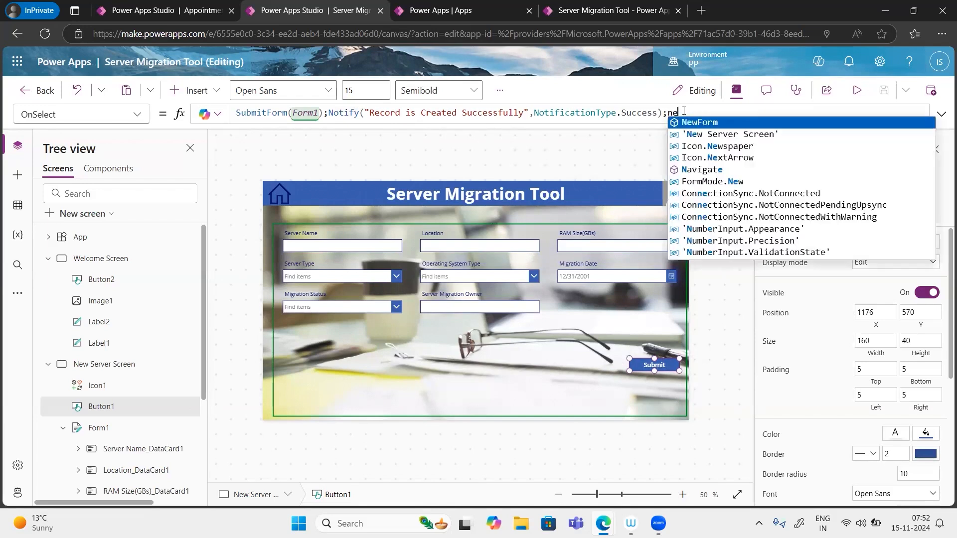
{"action": "type", "text": "()"}
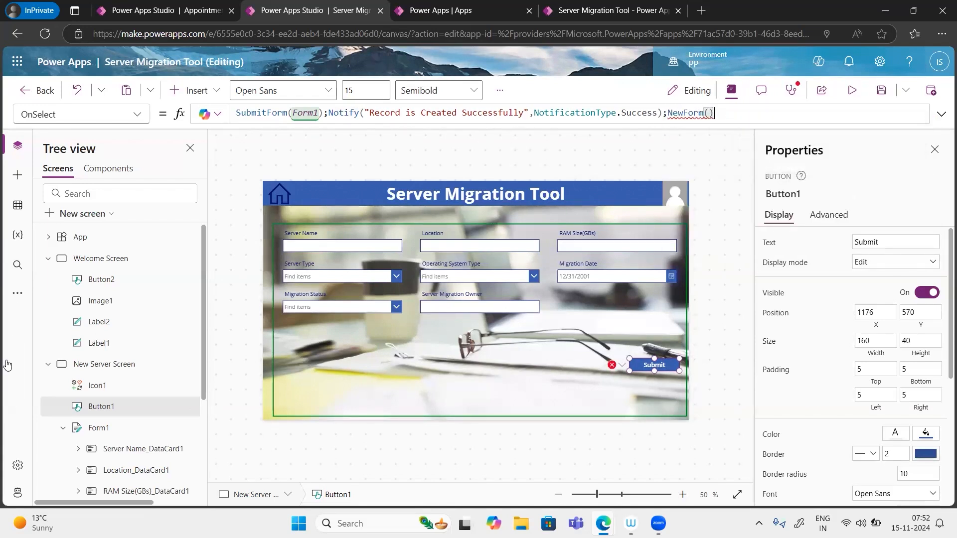
{"action": "scroll", "coordinate": [95, 385], "scroll_direction": "down", "scroll_amount": 2}
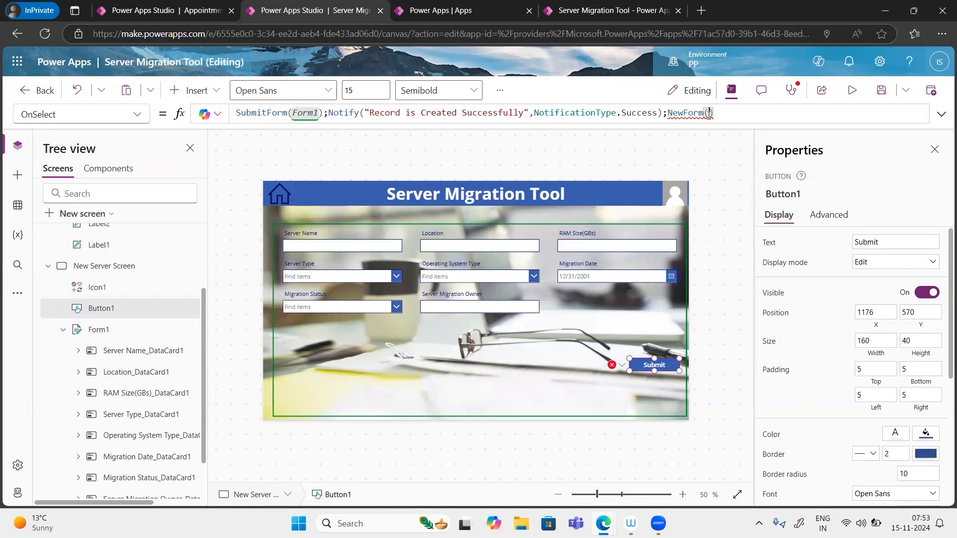
{"action": "type", "text": "form"}
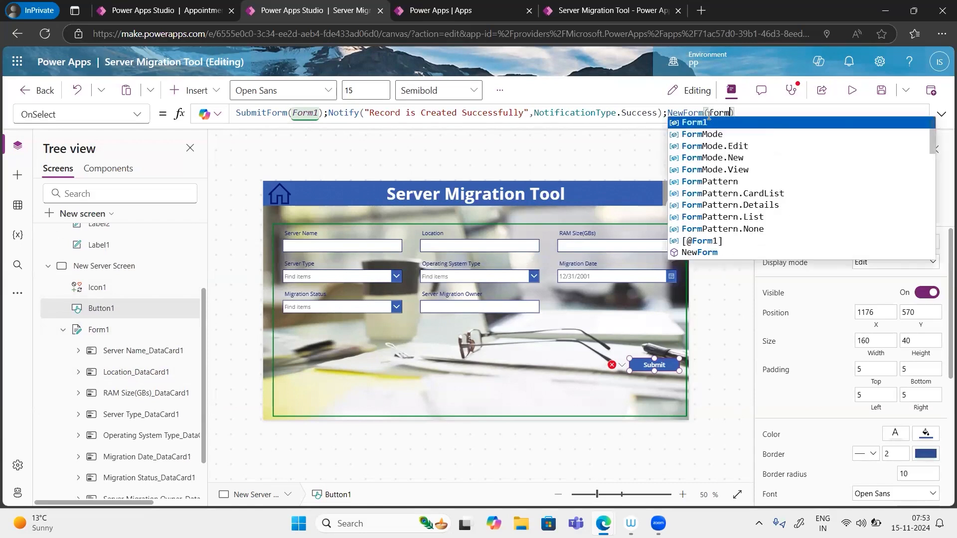
{"action": "type", "text": "1);"}
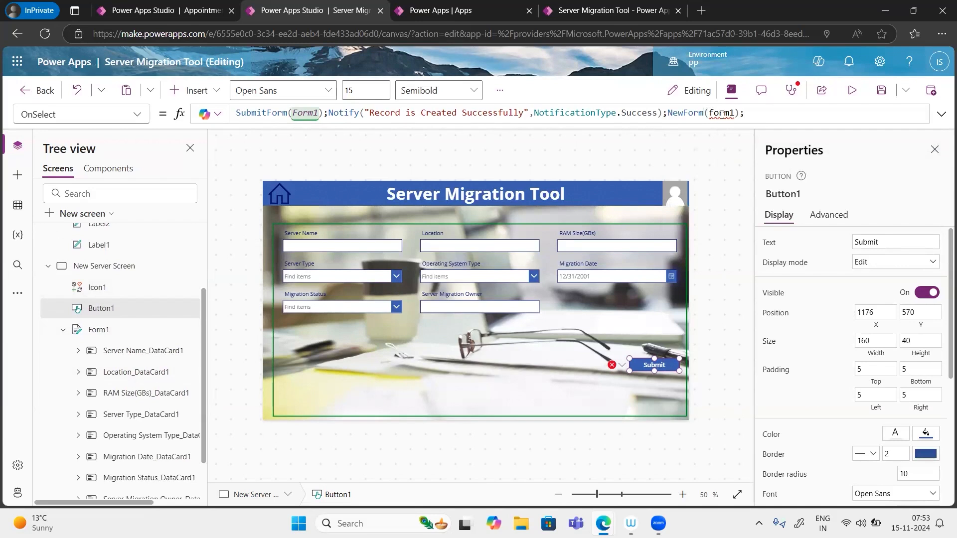
Step: Correct the NewForm argument in the Submit button's formula to the control name Form1
{"action": "left_click", "coordinate": [722, 116]}
{"action": "type", "text": "Orm"}
{"action": "key", "text": "ctrl+a"}
{"action": "double_click", "coordinate": [721, 114]}
{"action": "type", "text": "F"}
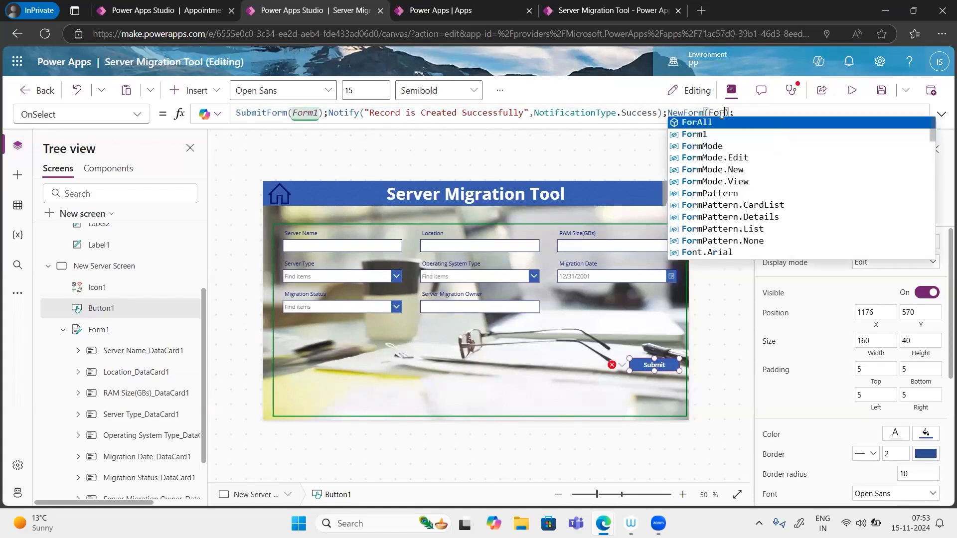
{"action": "type", "text": "orm1"}
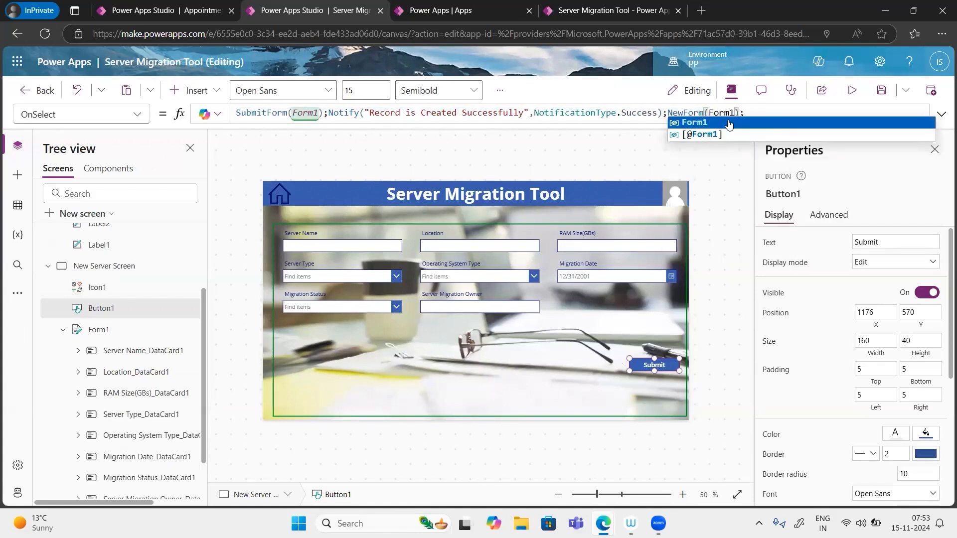
{"action": "left_click", "coordinate": [729, 122]}
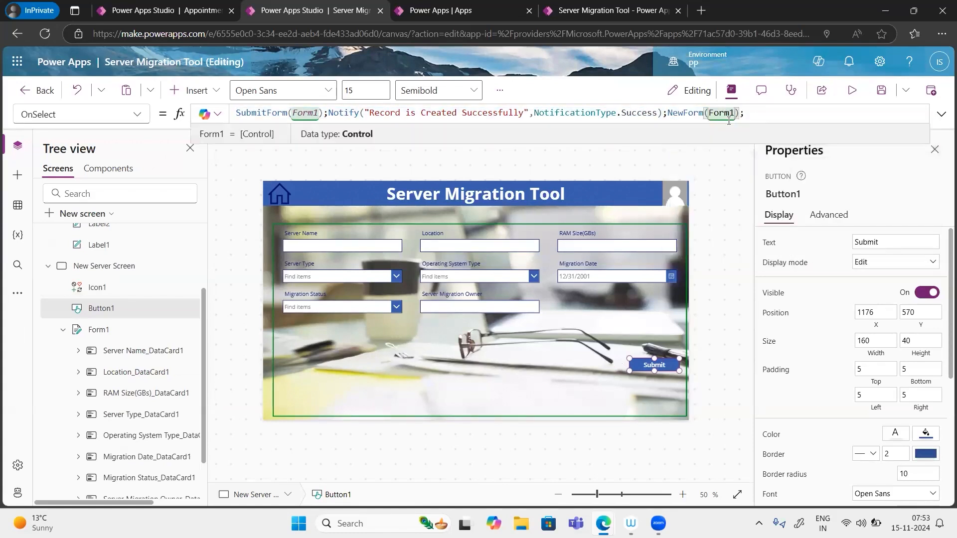
{"action": "left_click", "coordinate": [765, 116]}
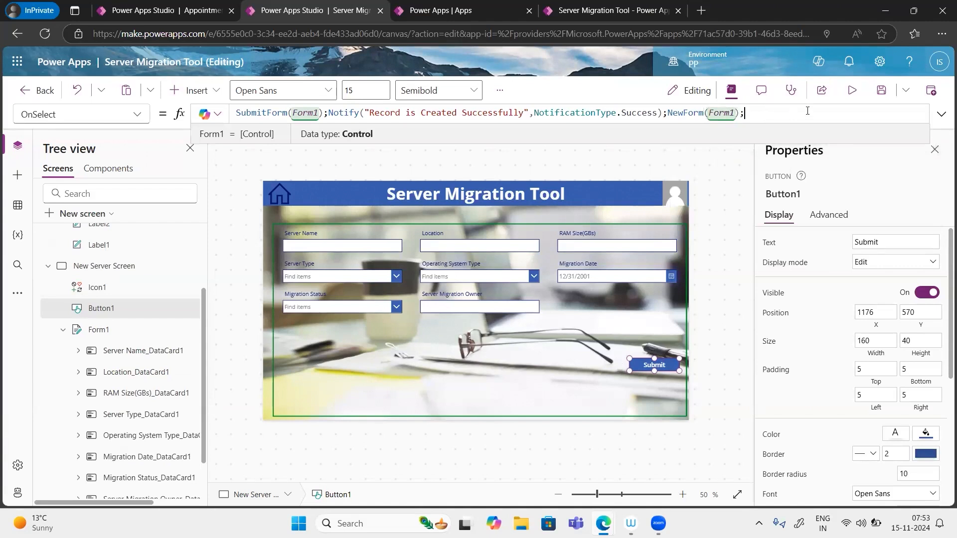
Step: Preview the app and fill in the form with Server Name localhost567 and Location USA
{"action": "left_click", "coordinate": [853, 94]}
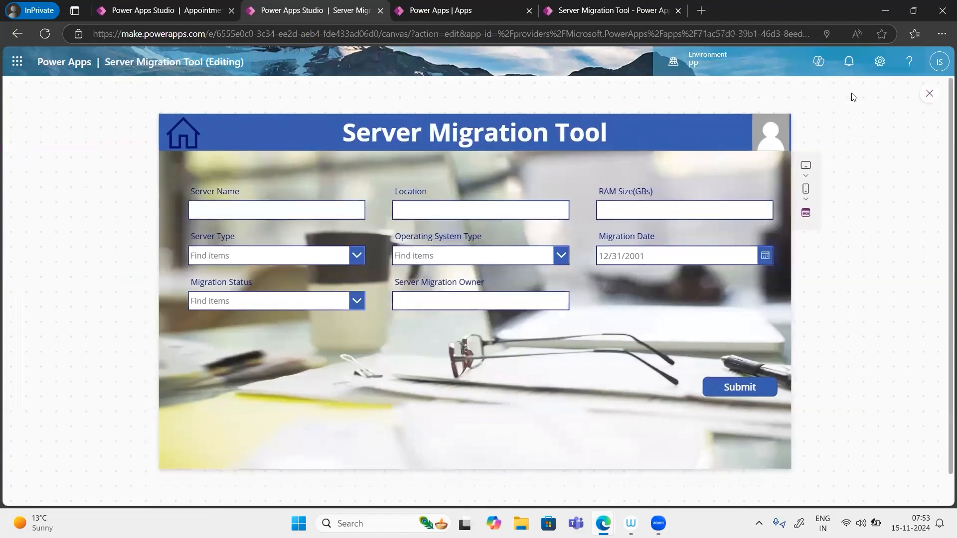
{"action": "left_click", "coordinate": [266, 214]}
{"action": "type", "text": "local"}
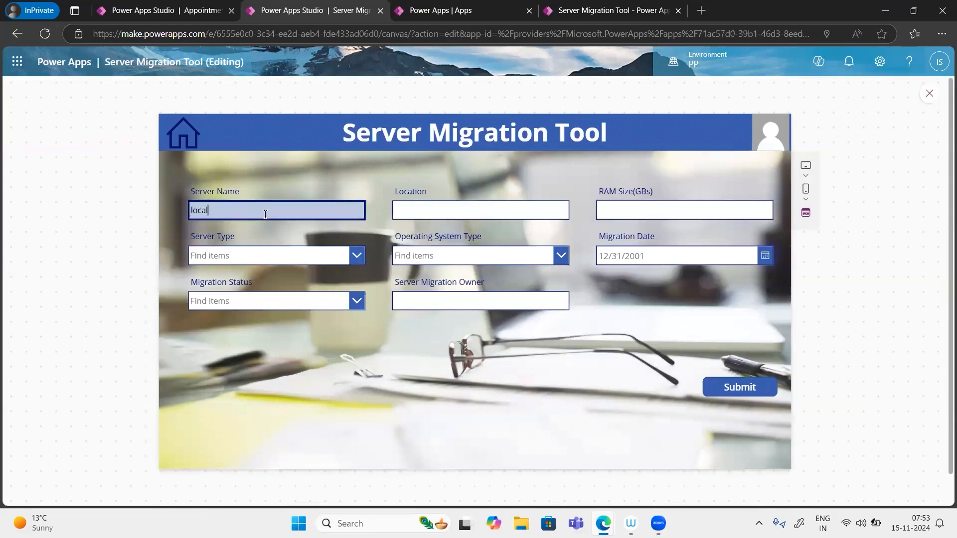
{"action": "type", "text": "host567"}
{"action": "left_click", "coordinate": [405, 211]}
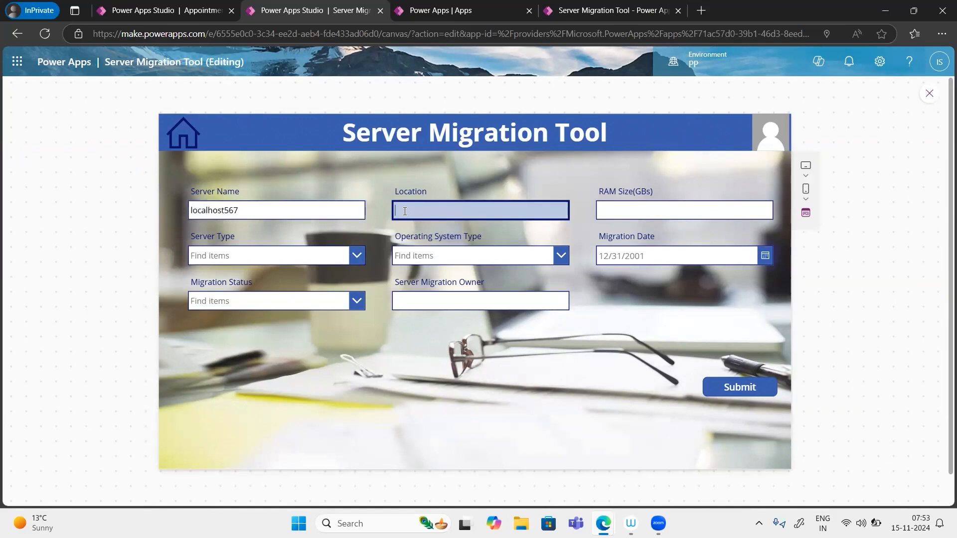
{"action": "type", "text": "USA"}
Step: Set the Server Type to On Prem and the Migration Status to In Progress, and submit the form
{"action": "left_click", "coordinate": [358, 258]}
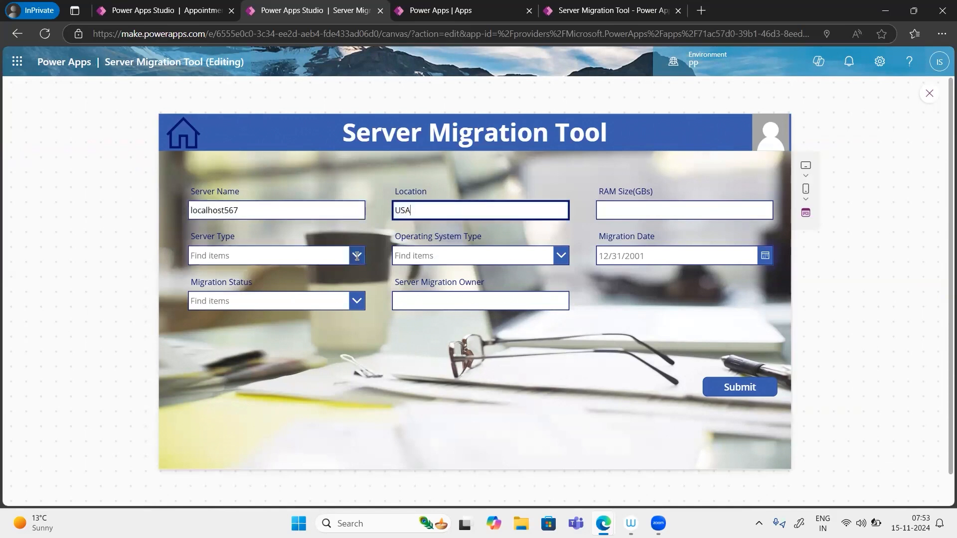
{"action": "left_click", "coordinate": [271, 277]}
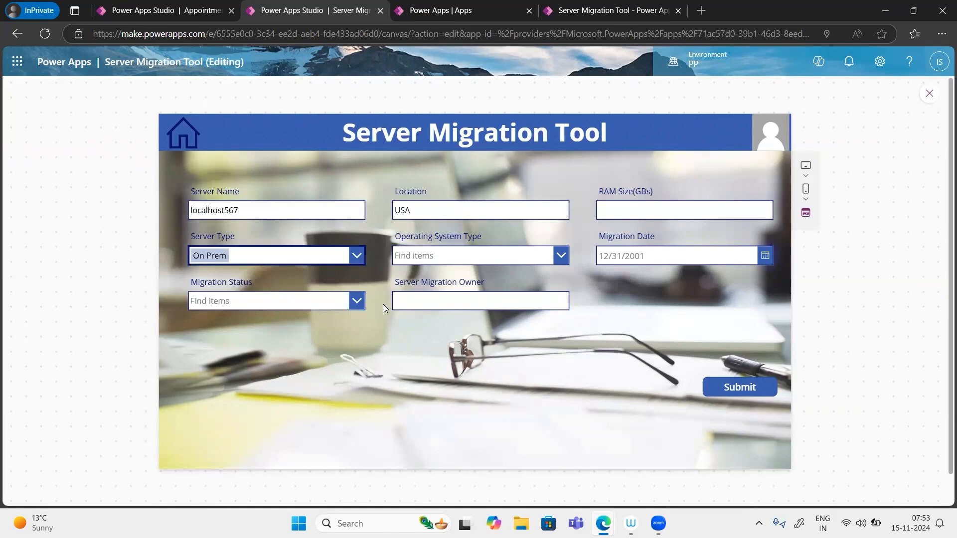
{"action": "left_click", "coordinate": [357, 302]}
{"action": "left_click", "coordinate": [253, 343]}
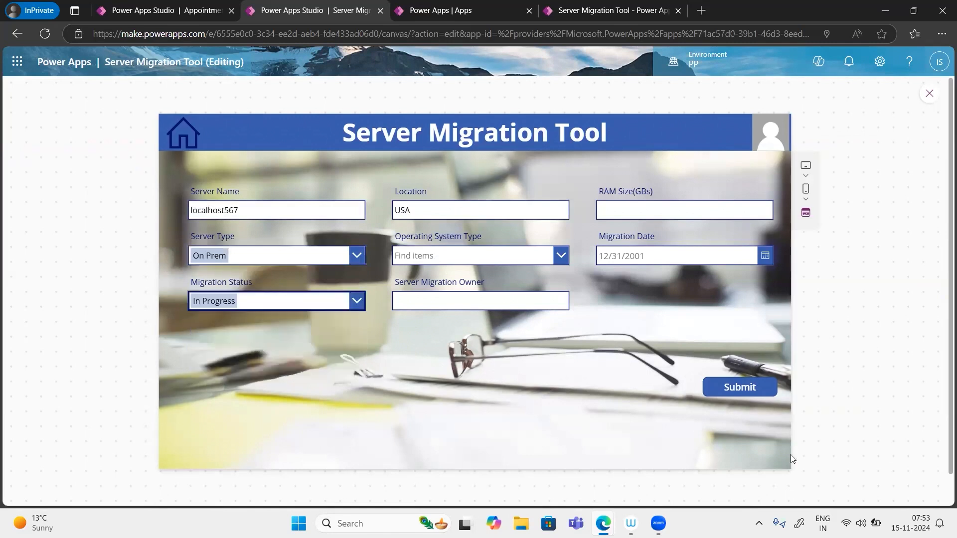
{"action": "left_click", "coordinate": [727, 391]}
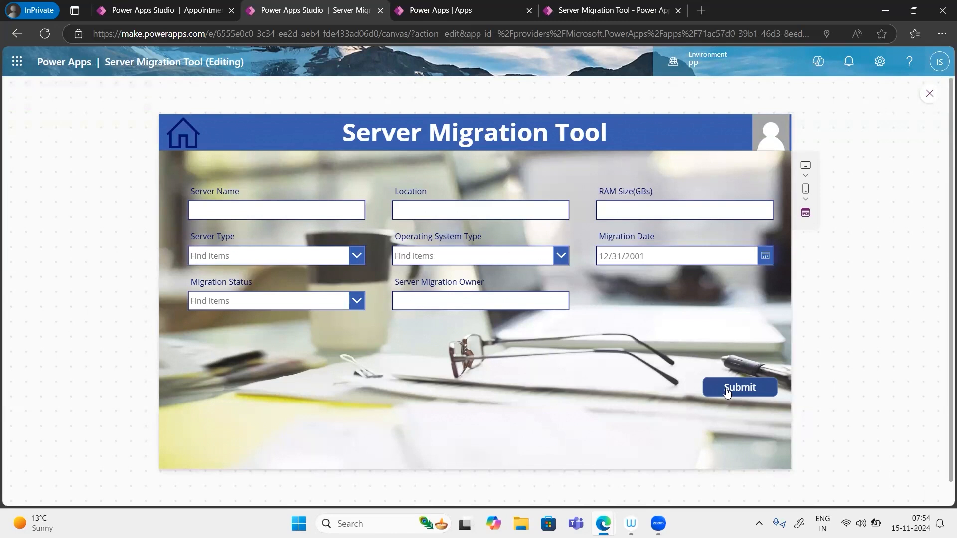
Step: Submit the blank server form and switch to the SharePoint Server Details list, refreshing it to check the saved records
{"action": "left_click", "coordinate": [727, 390]}
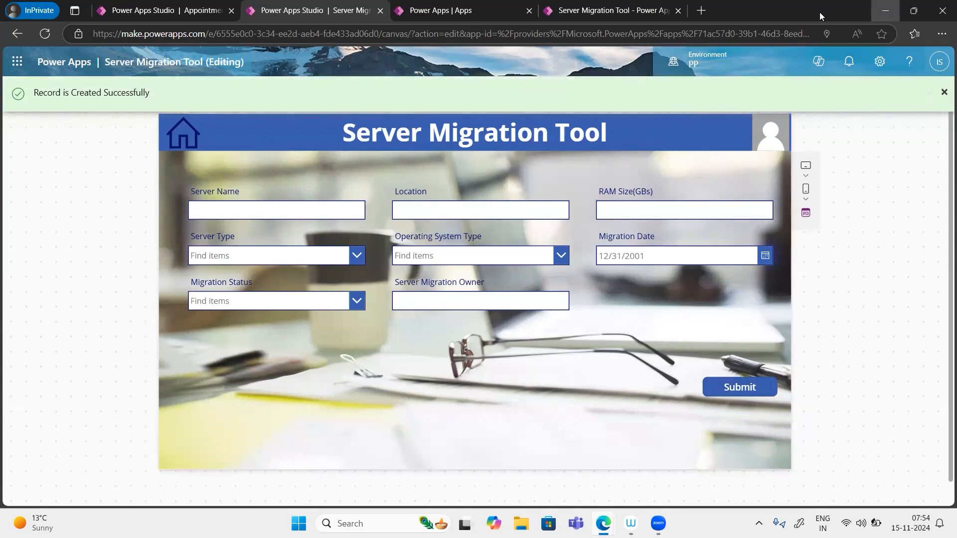
{"action": "left_click", "coordinate": [886, 11]}
{"action": "left_click", "coordinate": [45, 33]}
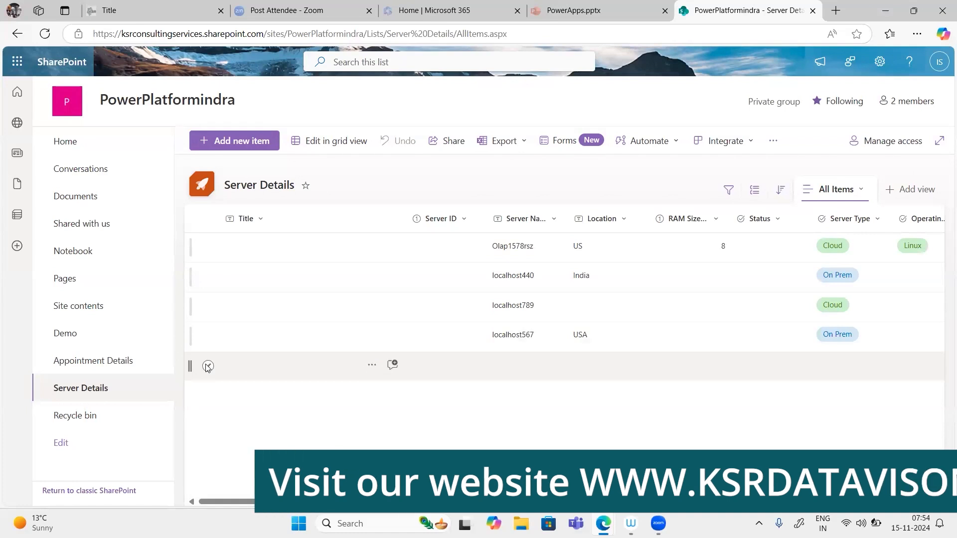
Step: Delete the blank last item from the Server Details list and confirm sending it to the recycle bin
{"action": "left_click", "coordinate": [208, 366]}
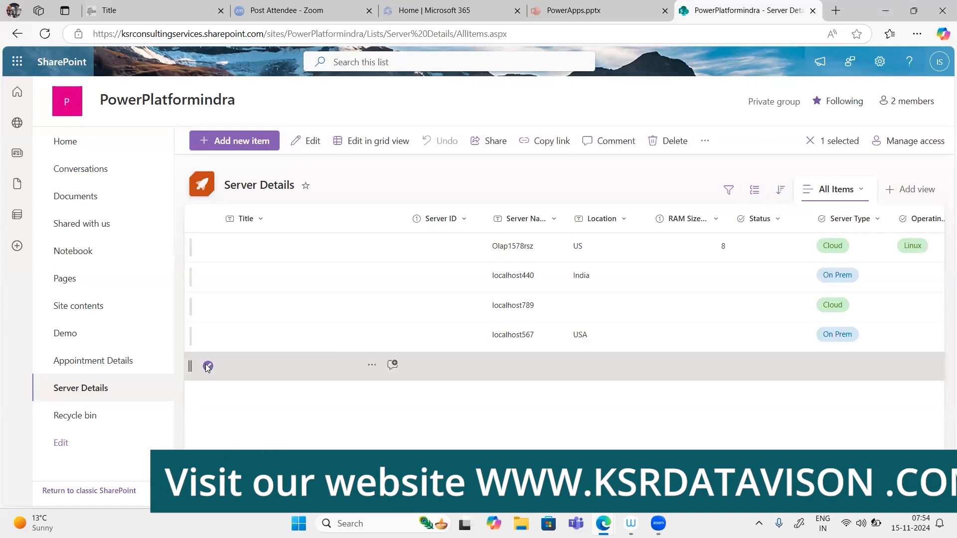
{"action": "left_click", "coordinate": [664, 143]}
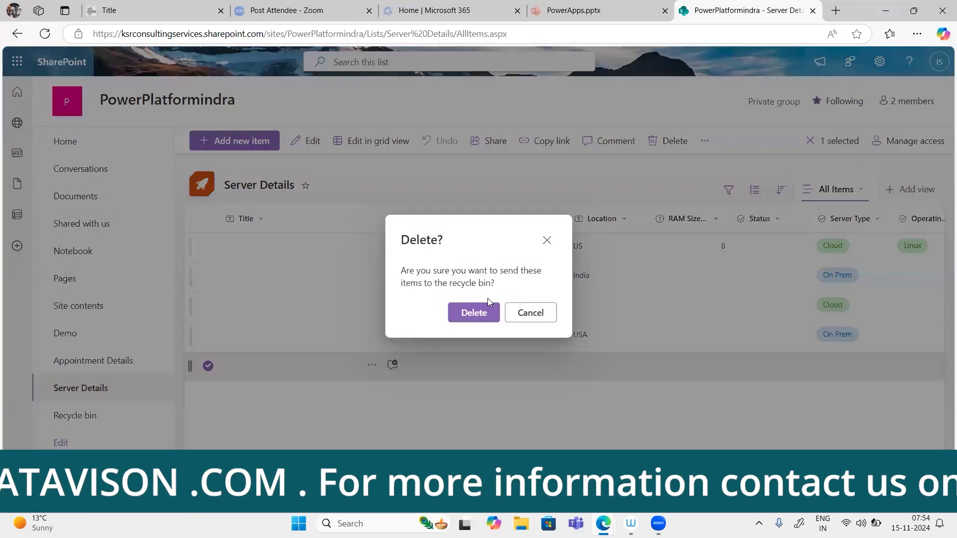
{"action": "left_click", "coordinate": [474, 313]}
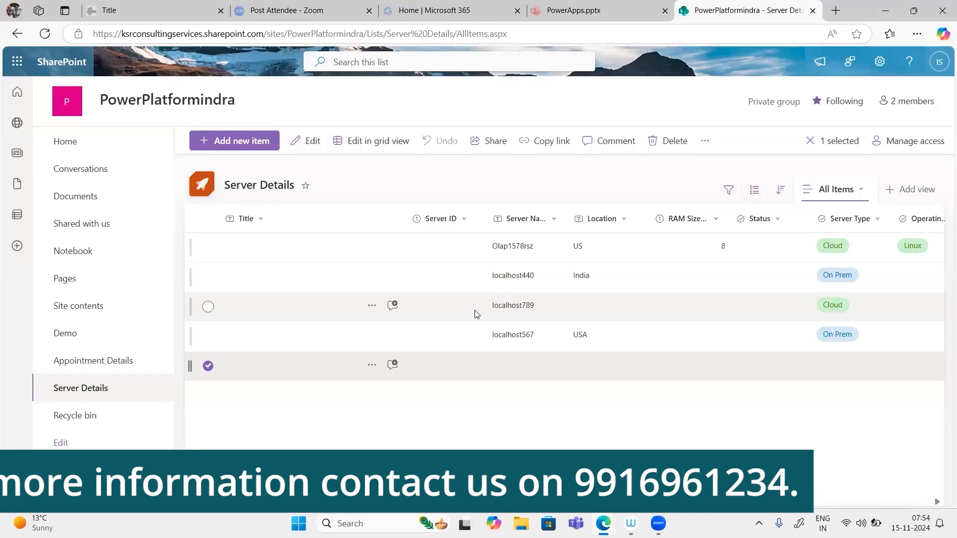
Step: Switch back to the Power Apps preview and test navigating to the home screen and back through Onboard New Servers, ending in the editor
{"action": "mouse_move", "coordinate": [603, 523]}
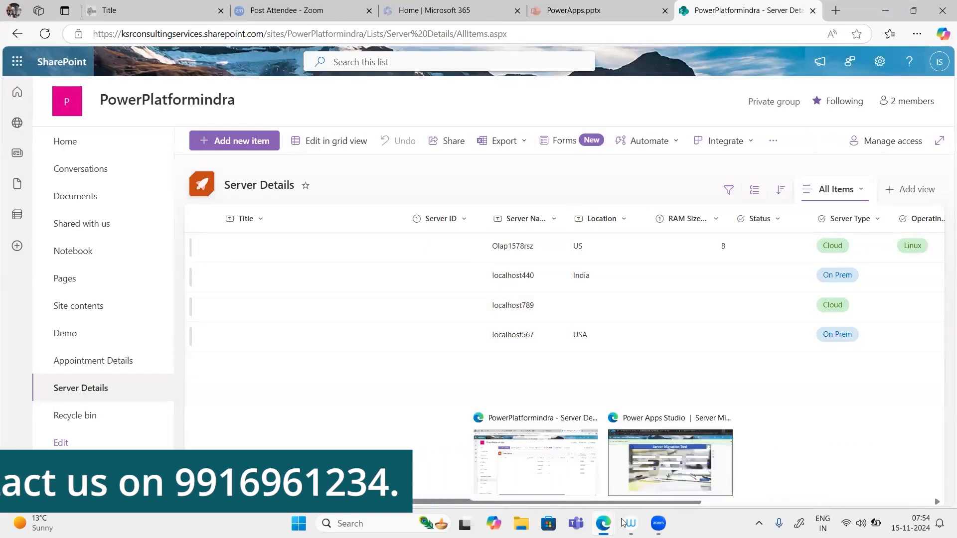
{"action": "left_click", "coordinate": [639, 493]}
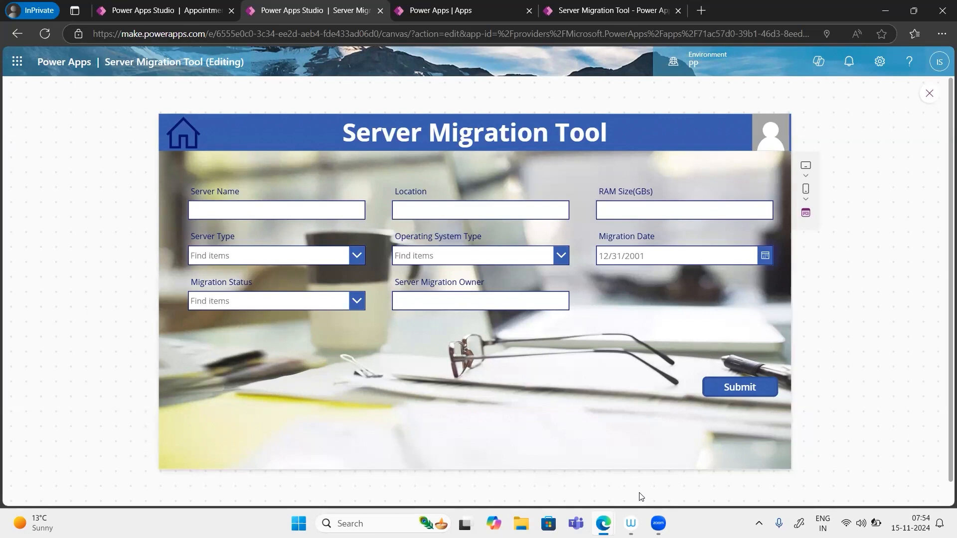
{"action": "left_click", "coordinate": [189, 127]}
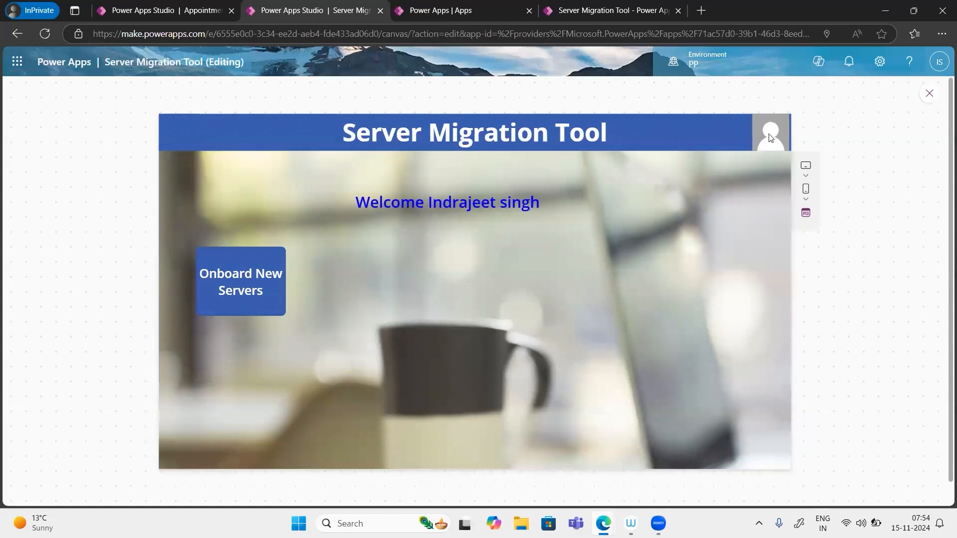
{"action": "left_click", "coordinate": [243, 290]}
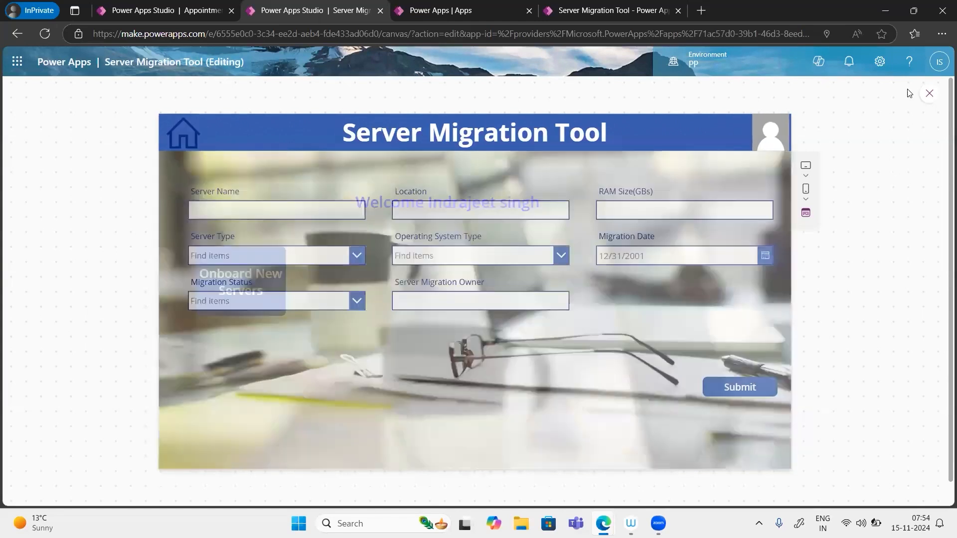
{"action": "left_click", "coordinate": [930, 94]}
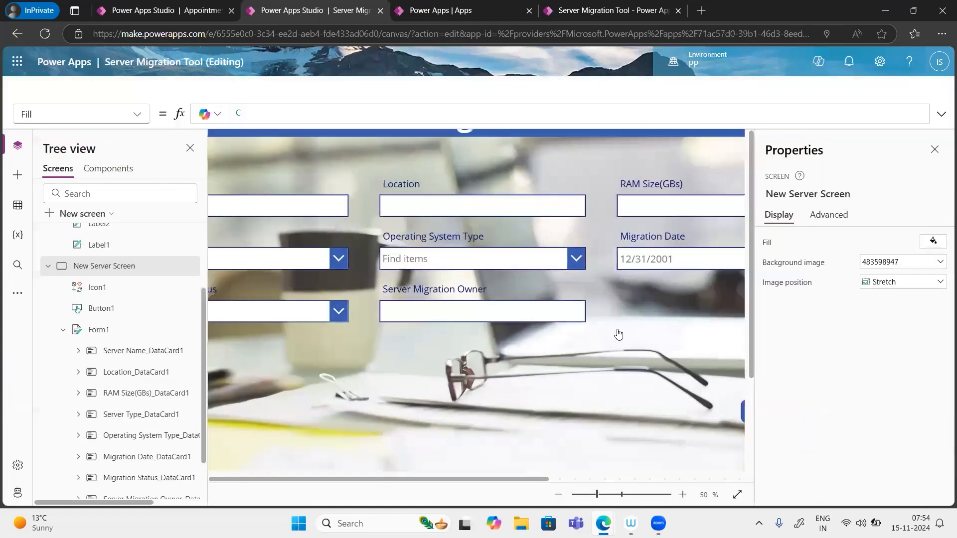
Step: Select the Submit button on New Server Screen and review its full OnSelect formula
{"action": "left_click", "coordinate": [618, 332]}
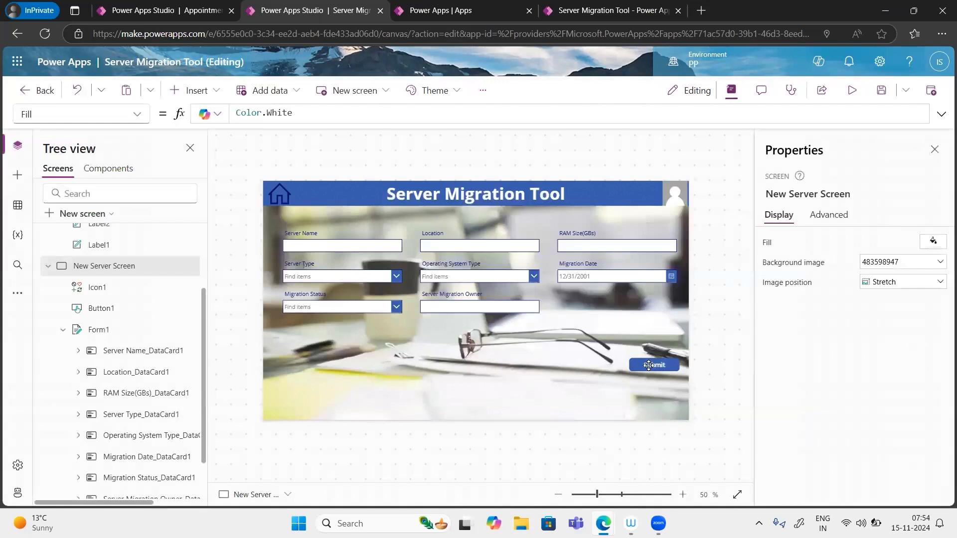
{"action": "left_click", "coordinate": [648, 366]}
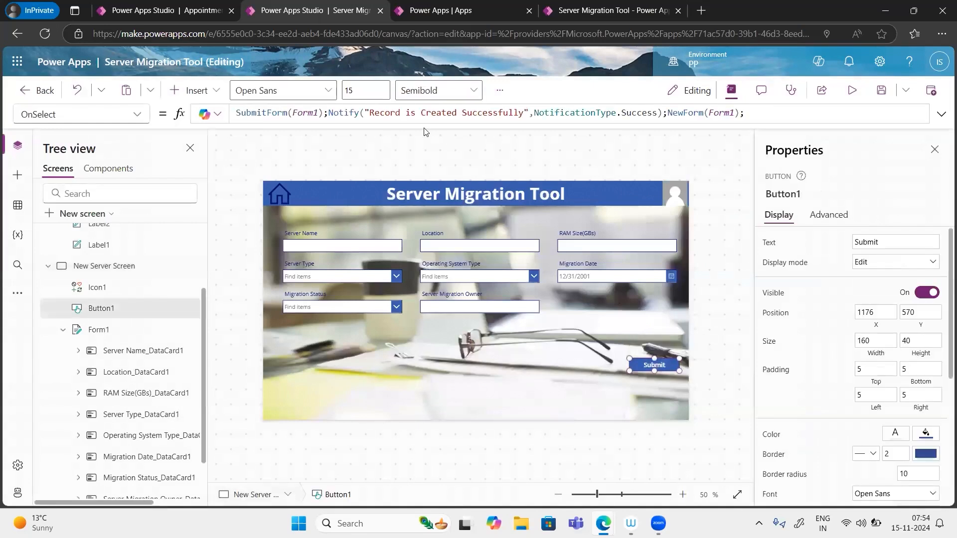
{"action": "left_click_drag", "start_coordinate": [764, 114], "coordinate": [247, 113]}
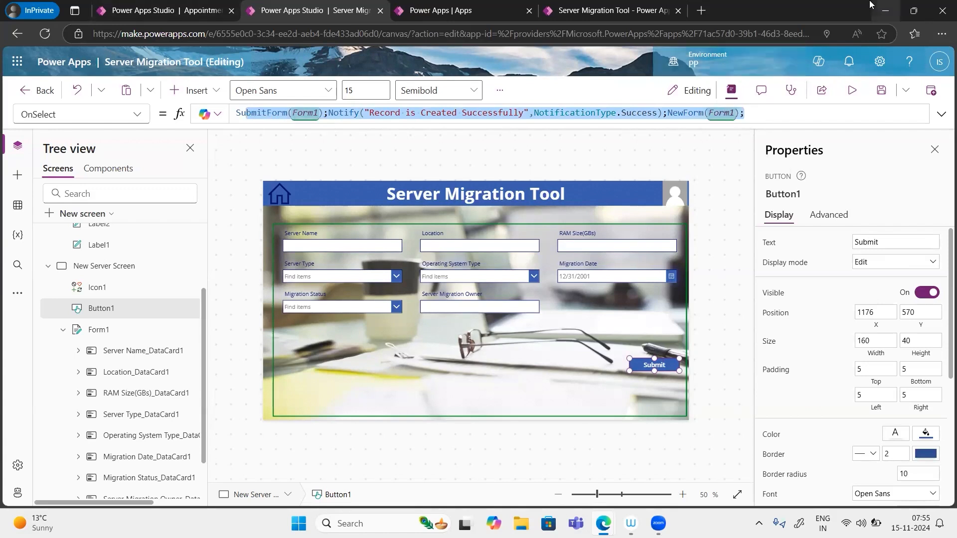
Step: Switch to the PowerApps.pptx presentation and review the agenda items on working on issues and adding validations using Power Fx
{"action": "left_click", "coordinate": [886, 10]}
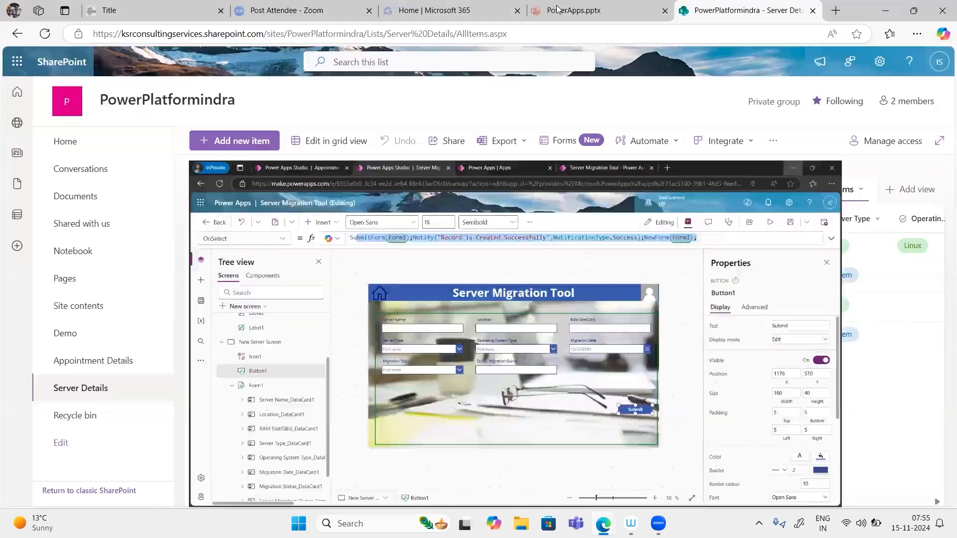
{"action": "left_click", "coordinate": [557, 8]}
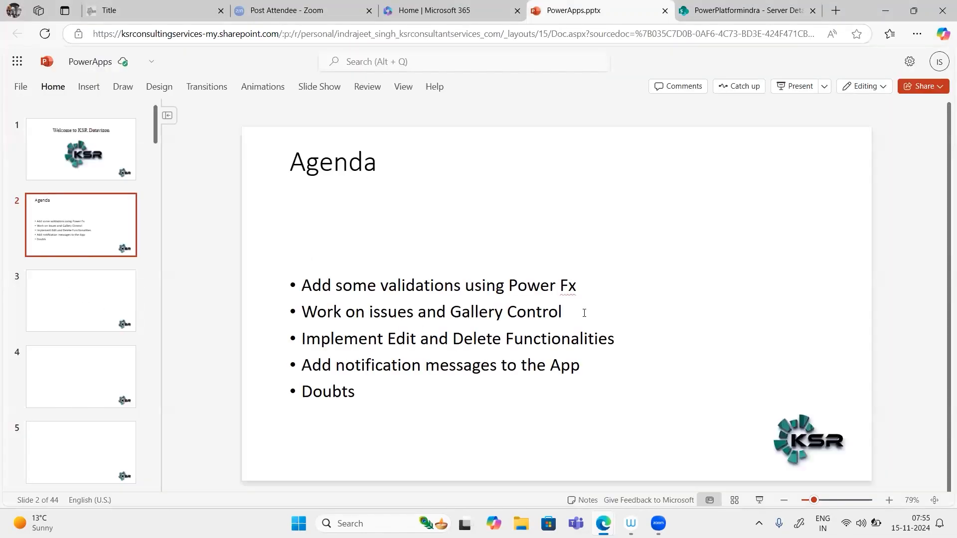
{"action": "left_click", "coordinate": [452, 314]}
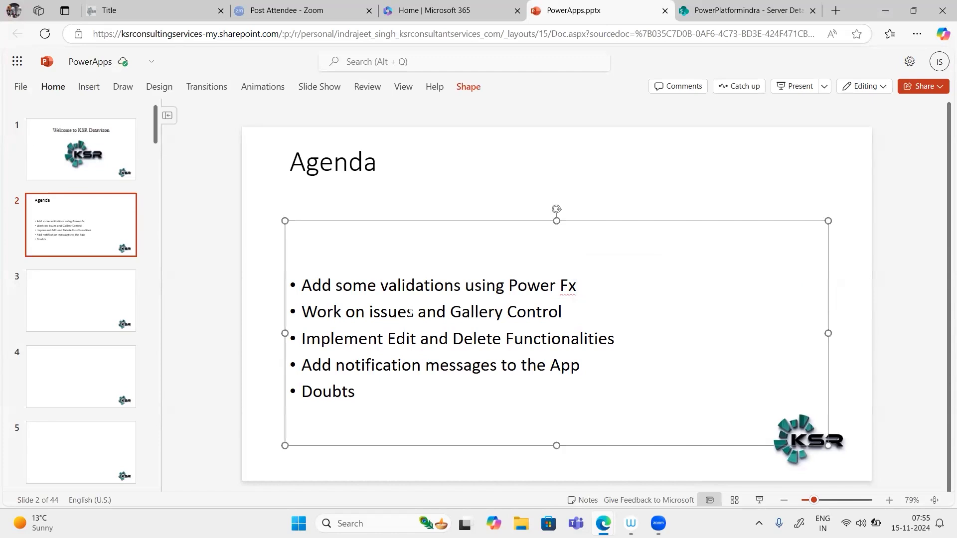
{"action": "left_click_drag", "start_coordinate": [415, 311], "coordinate": [304, 313]}
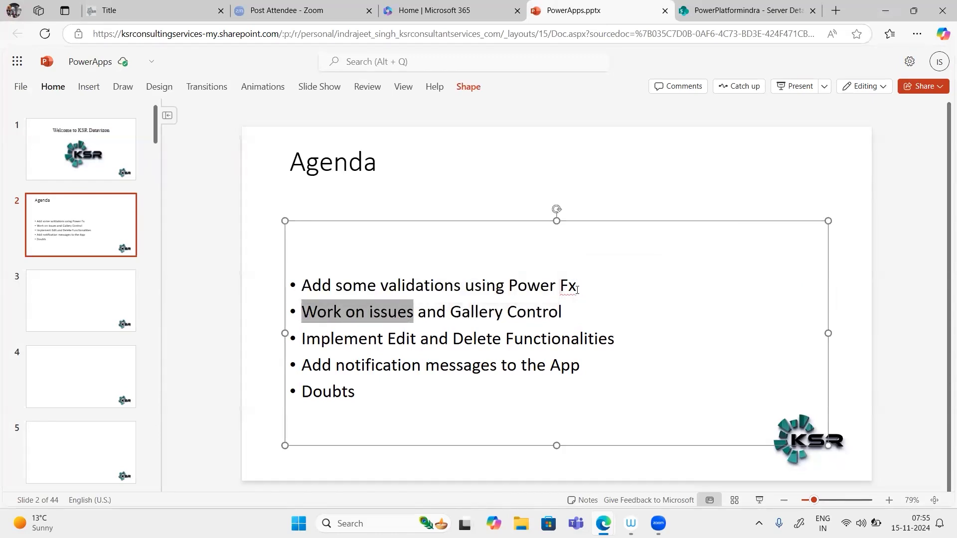
{"action": "left_click_drag", "start_coordinate": [584, 287], "coordinate": [313, 287]}
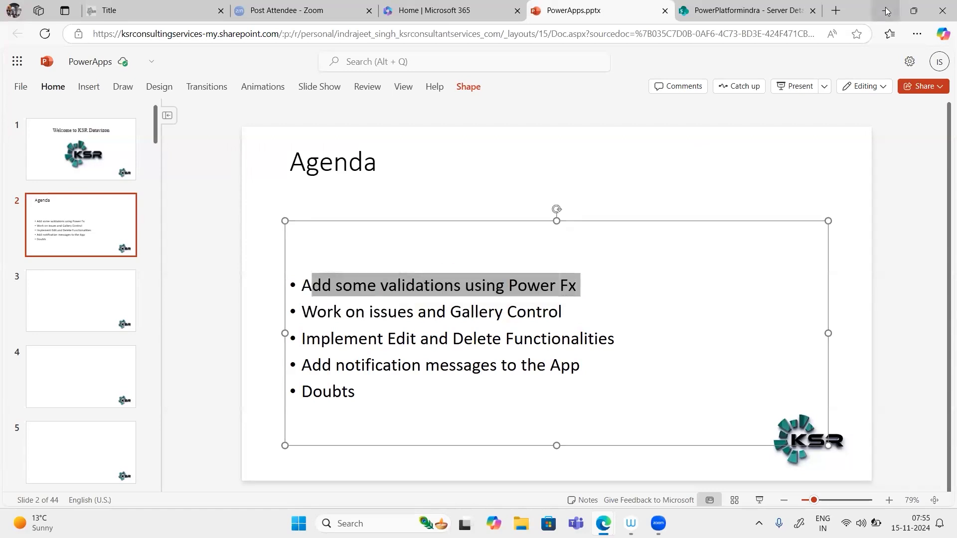
Step: Switch back to Power Apps Studio and inspect the Server Migration Owner, Server Name and RAM Size(GBs) fields of the form
{"action": "left_click", "coordinate": [885, 11]}
{"action": "mouse_move", "coordinate": [604, 521]}
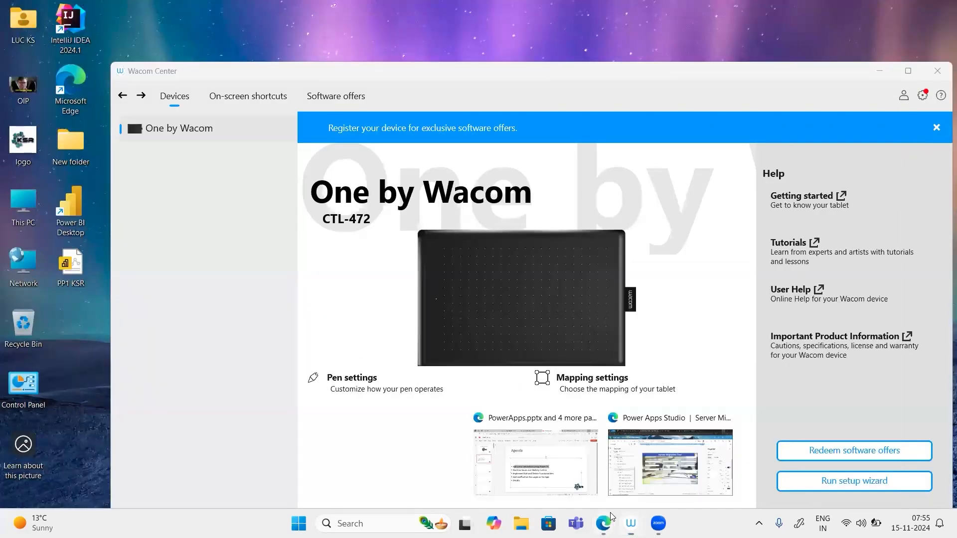
{"action": "left_click", "coordinate": [651, 464]}
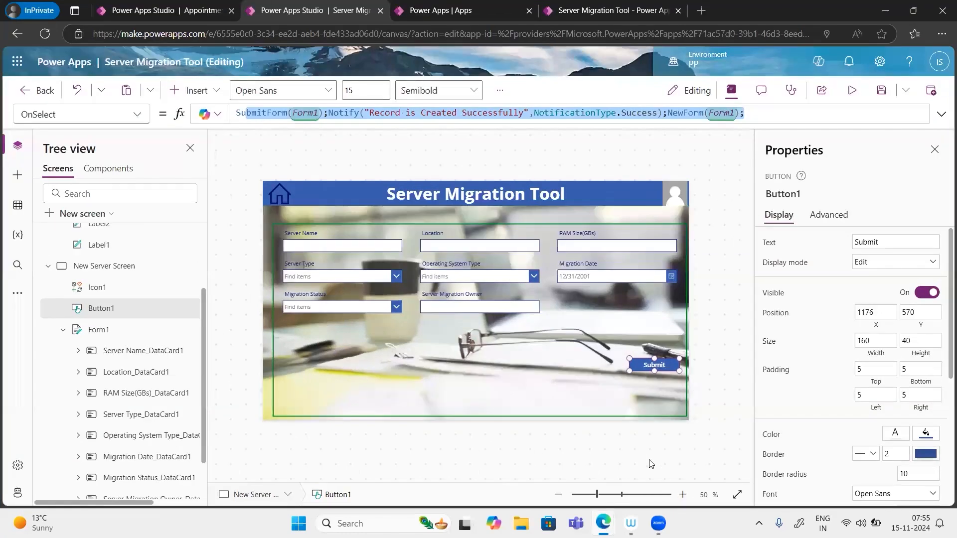
{"action": "left_click", "coordinate": [458, 306]}
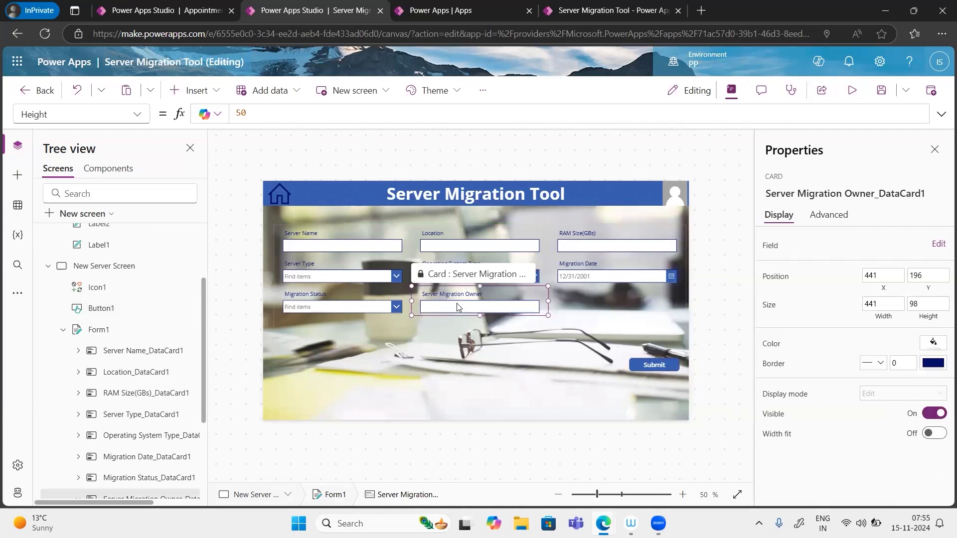
{"action": "left_click", "coordinate": [457, 303]}
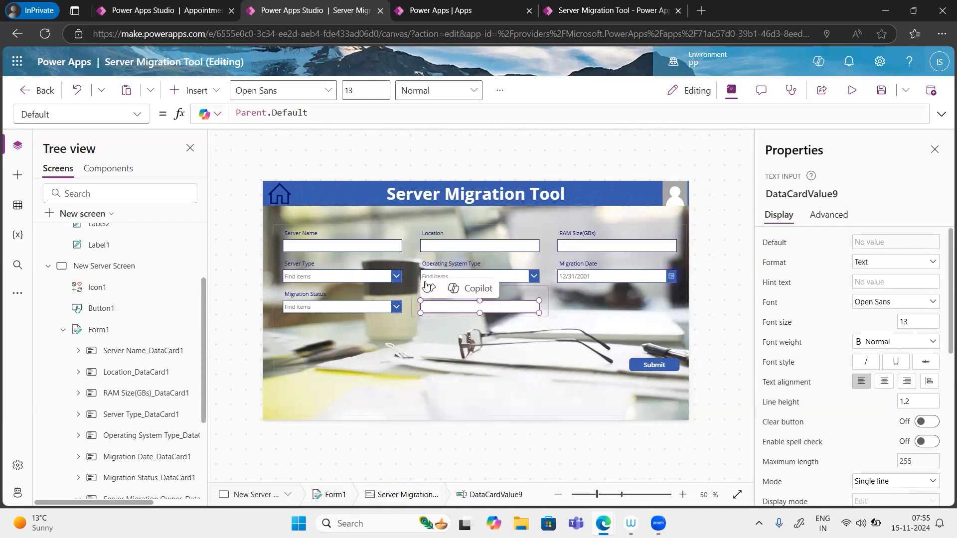
{"action": "left_click", "coordinate": [392, 243]}
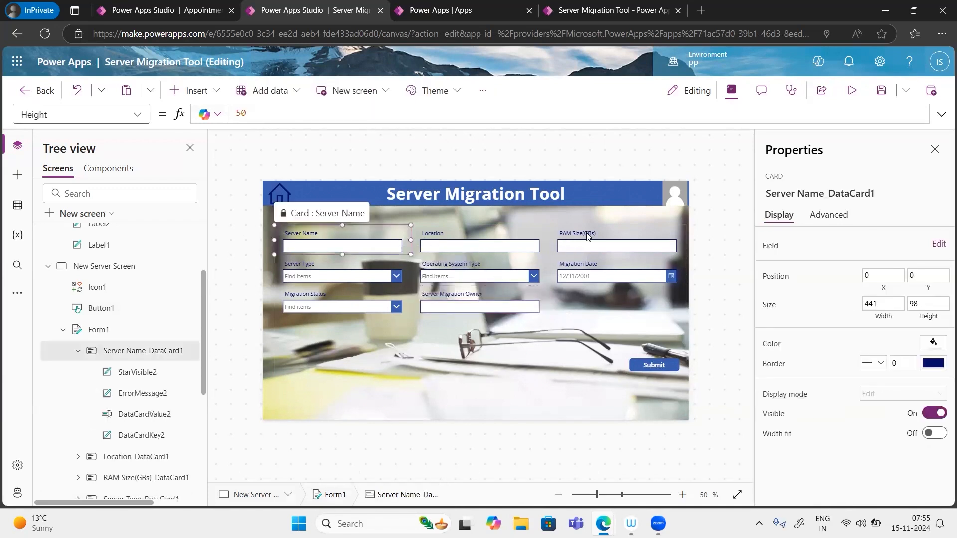
{"action": "left_click", "coordinate": [589, 236]}
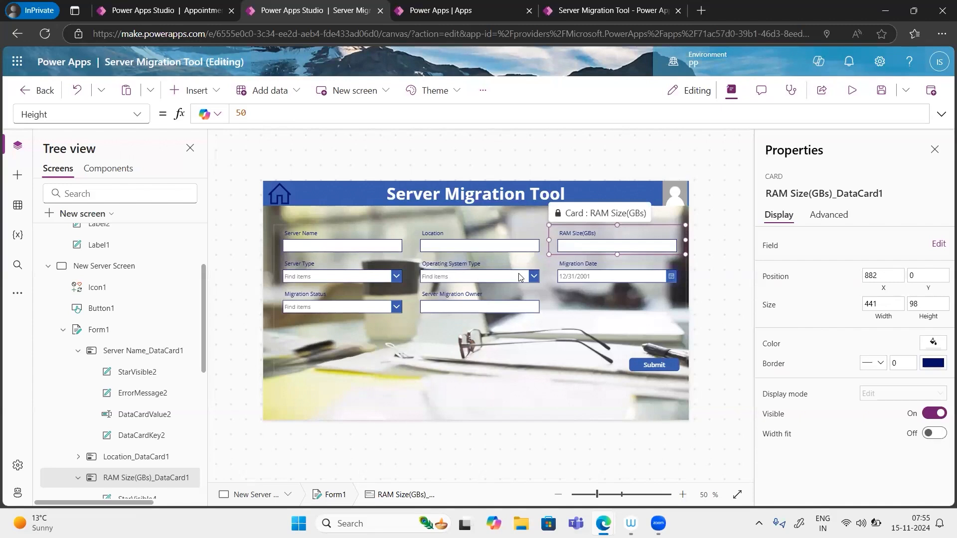
Step: Preview the app and examine the choices offered for Operating System Type and Server Type
{"action": "left_click", "coordinate": [856, 96]}
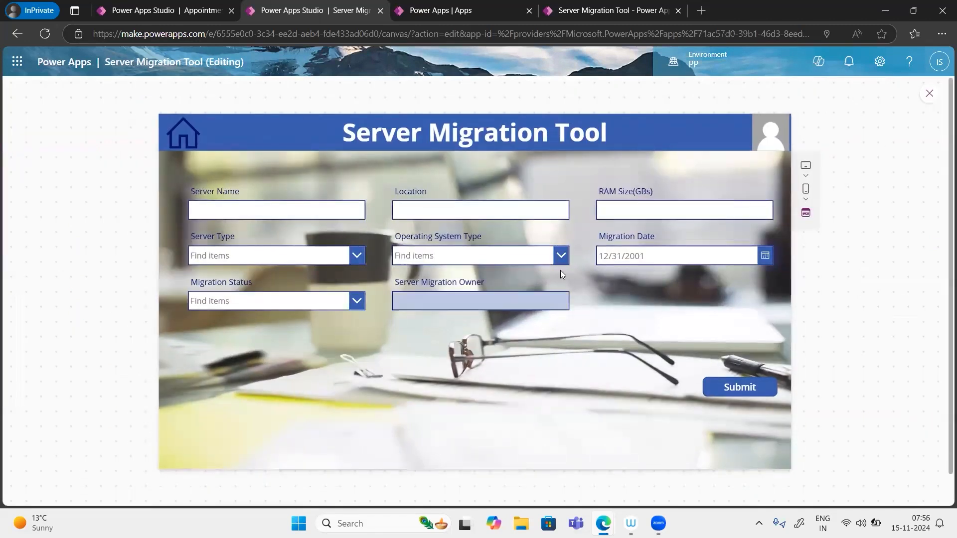
{"action": "left_click", "coordinate": [559, 258]}
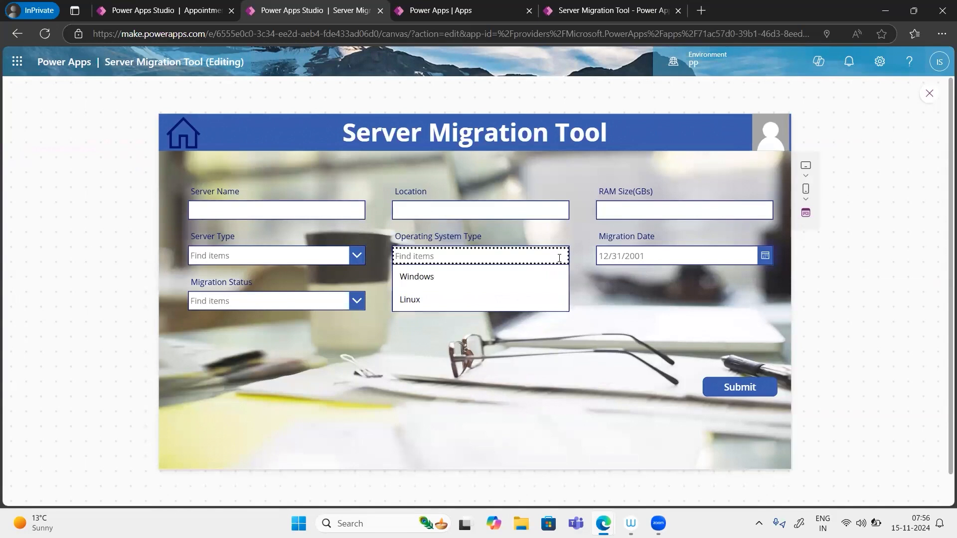
{"action": "left_click", "coordinate": [596, 272]}
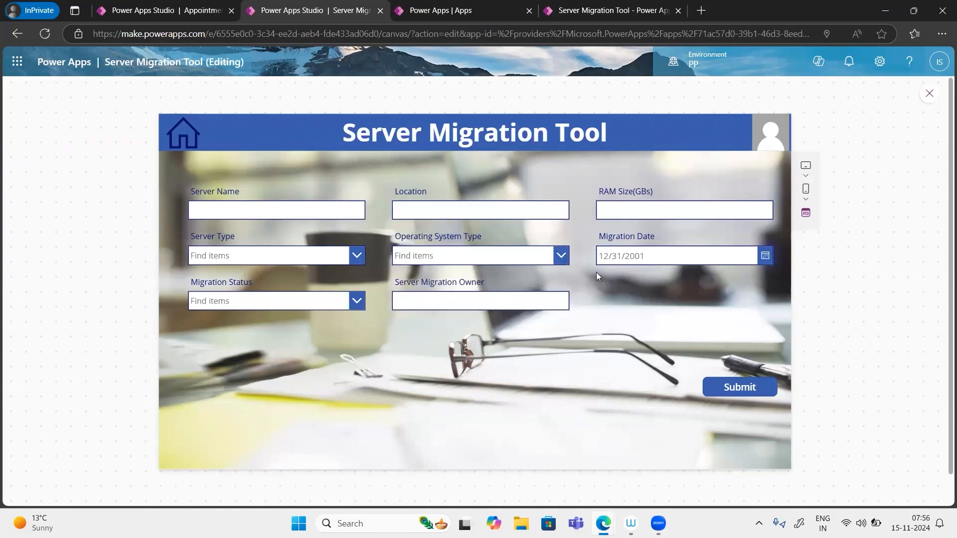
{"action": "left_click", "coordinate": [562, 256]}
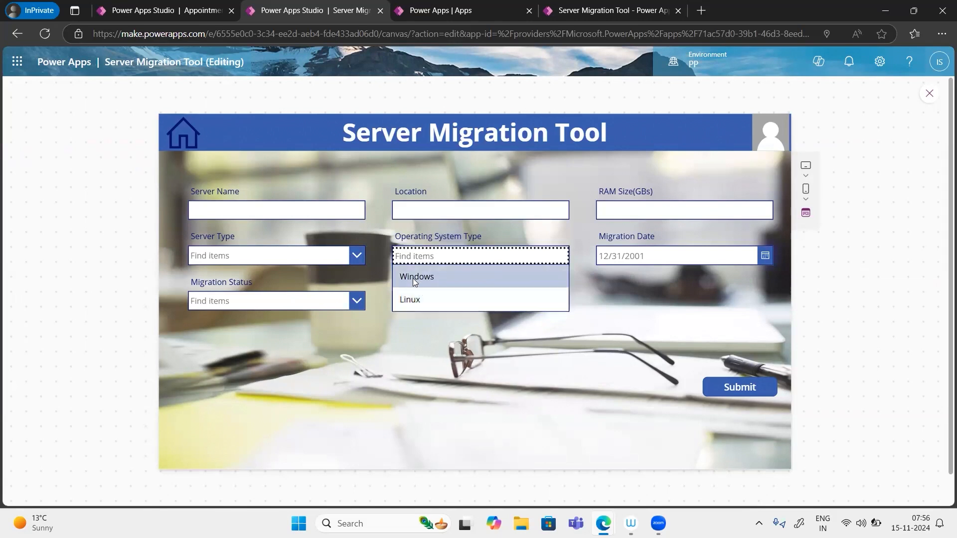
{"action": "left_click", "coordinate": [357, 256]}
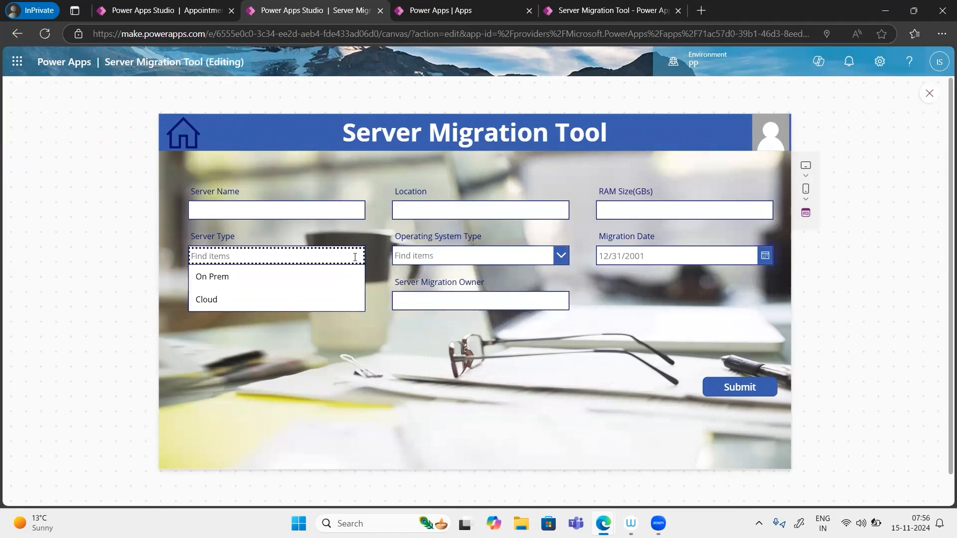
Step: Try entering the free text "read dgrhtyu" in the Server Migration Owner field and clear it again
{"action": "left_click", "coordinate": [405, 295]}
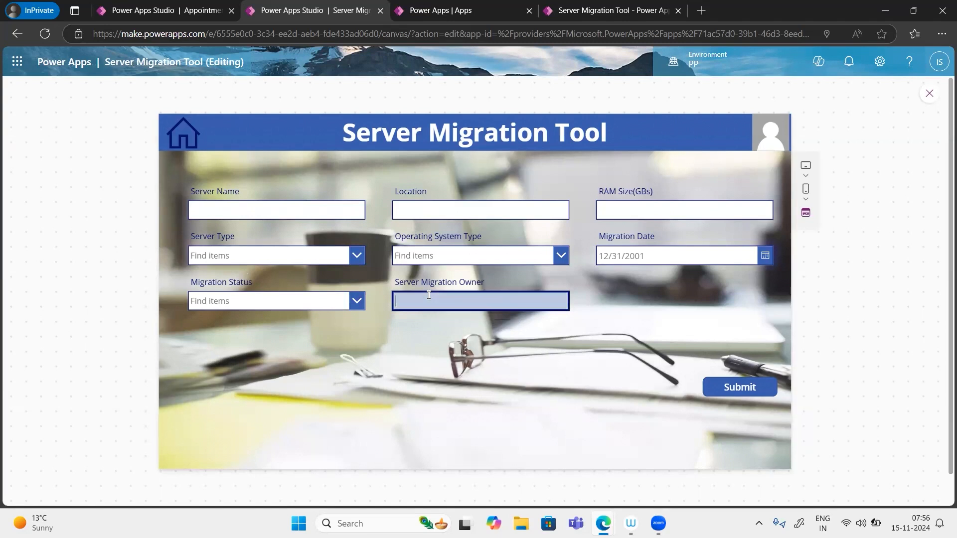
{"action": "left_click", "coordinate": [405, 303]}
{"action": "type", "text": "read dgrhtyu"}
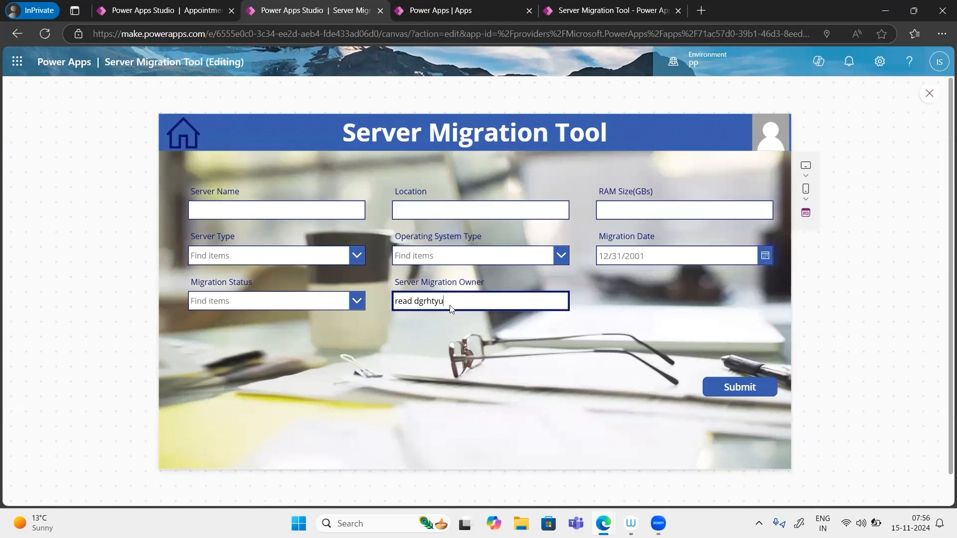
{"action": "left_click_drag", "start_coordinate": [446, 301], "coordinate": [392, 304]}
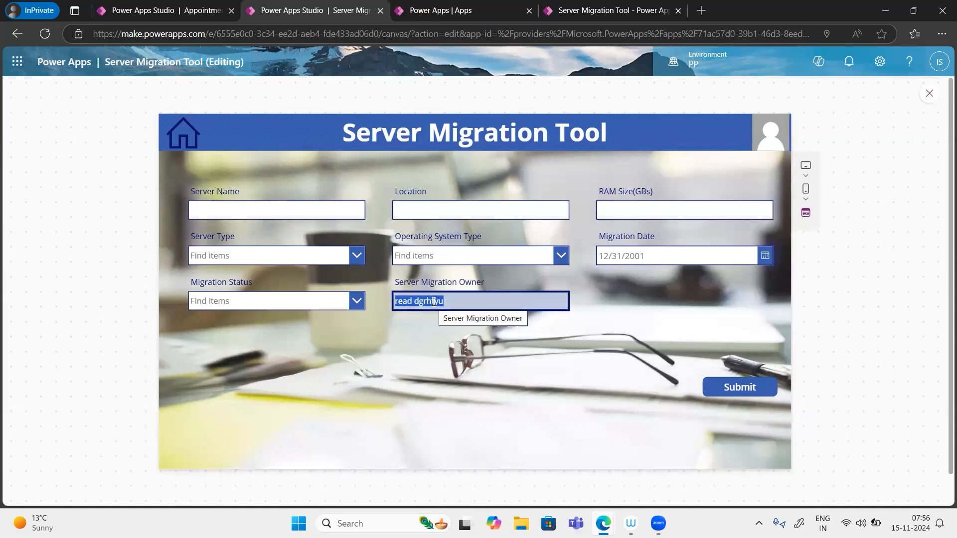
{"action": "key", "text": "BackSpace"}
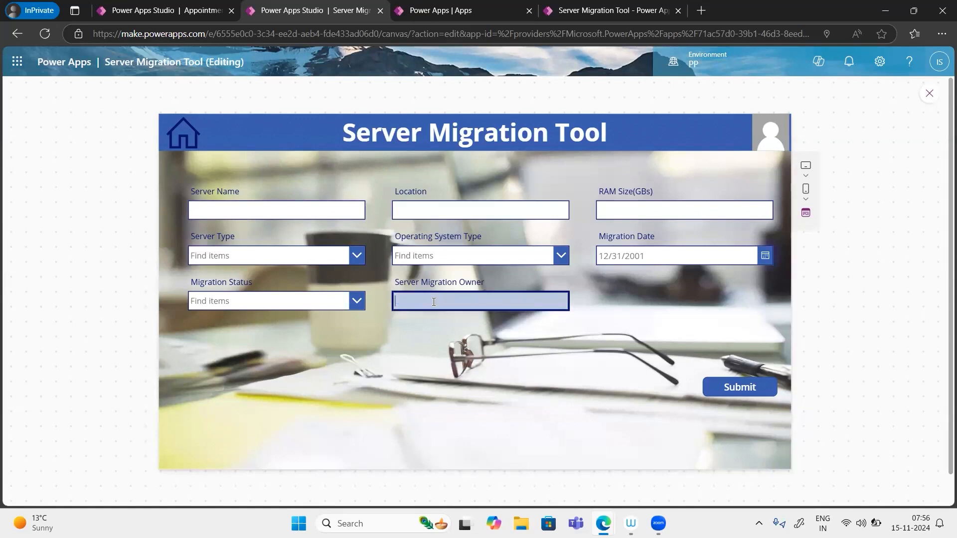
Step: Examine the Server Name, Server Type and Server Migration Owner fields in the running form, and exit the preview
{"action": "left_click", "coordinate": [219, 210]}
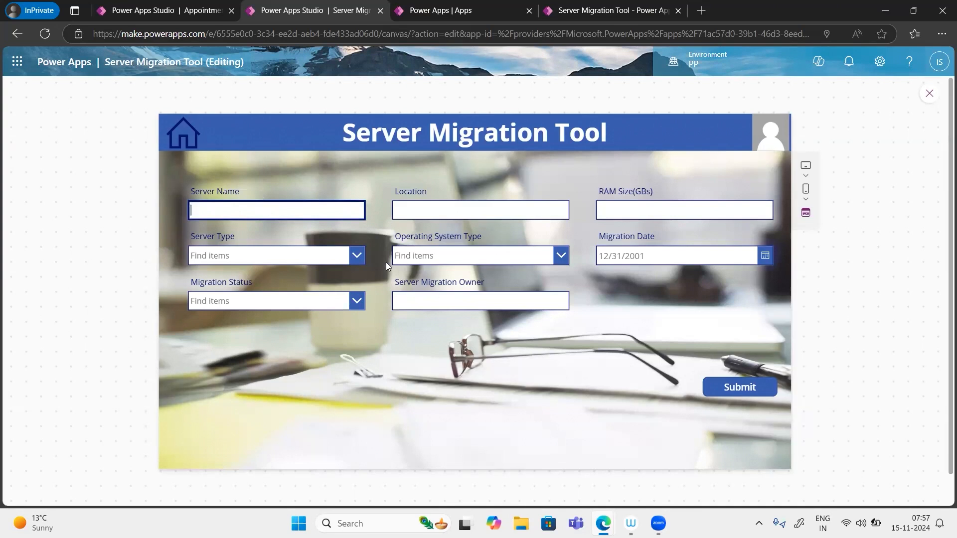
{"action": "left_click", "coordinate": [360, 253]}
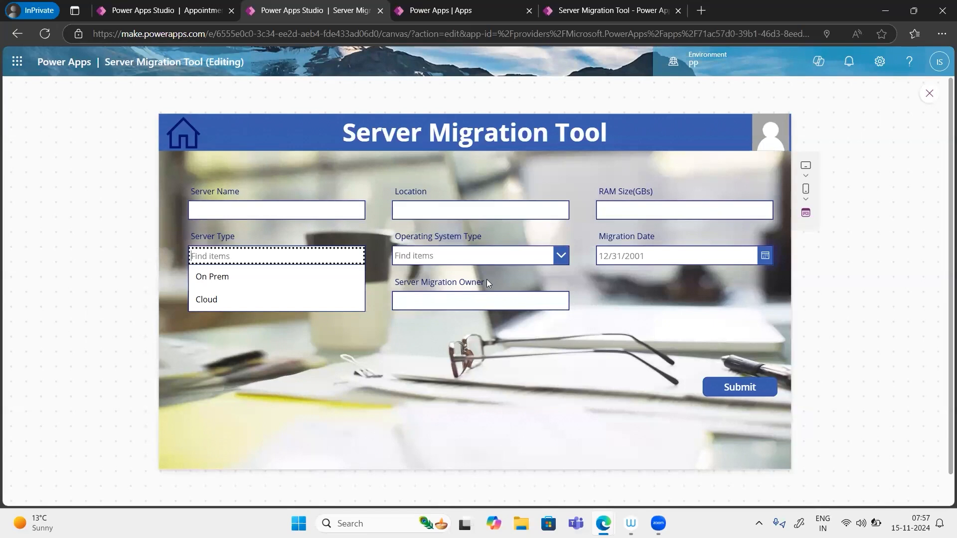
{"action": "left_click_drag", "start_coordinate": [485, 282], "coordinate": [395, 283]}
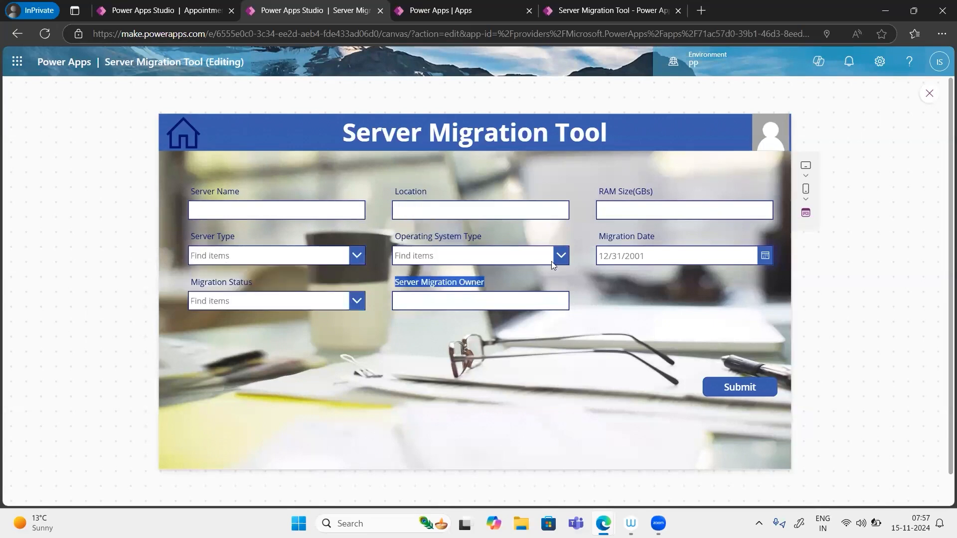
{"action": "left_click", "coordinate": [451, 302]}
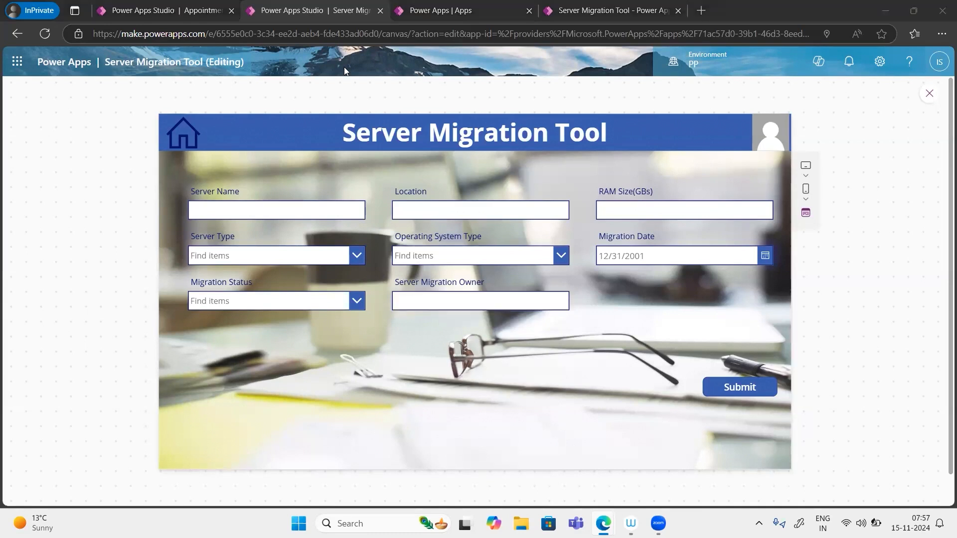
{"action": "left_click", "coordinate": [930, 94]}
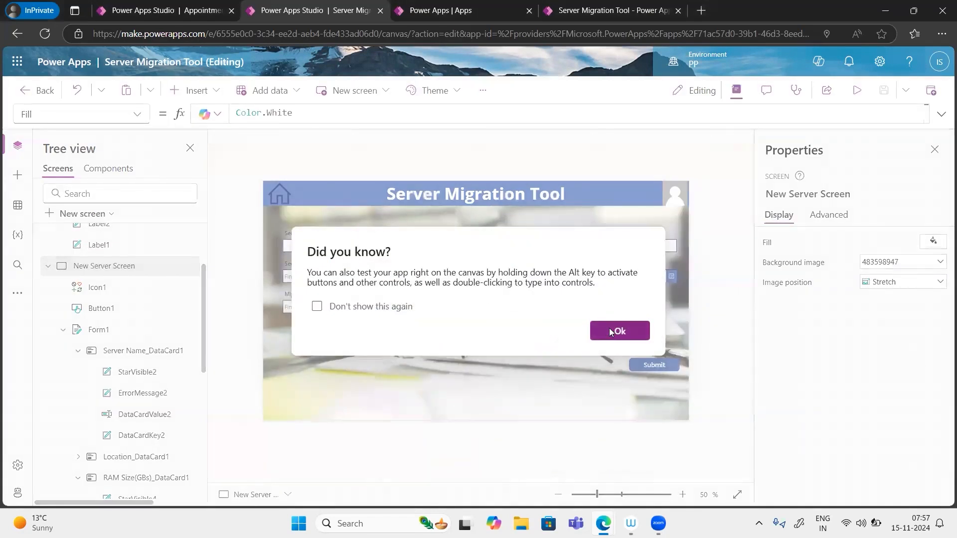
{"action": "left_click", "coordinate": [613, 329]}
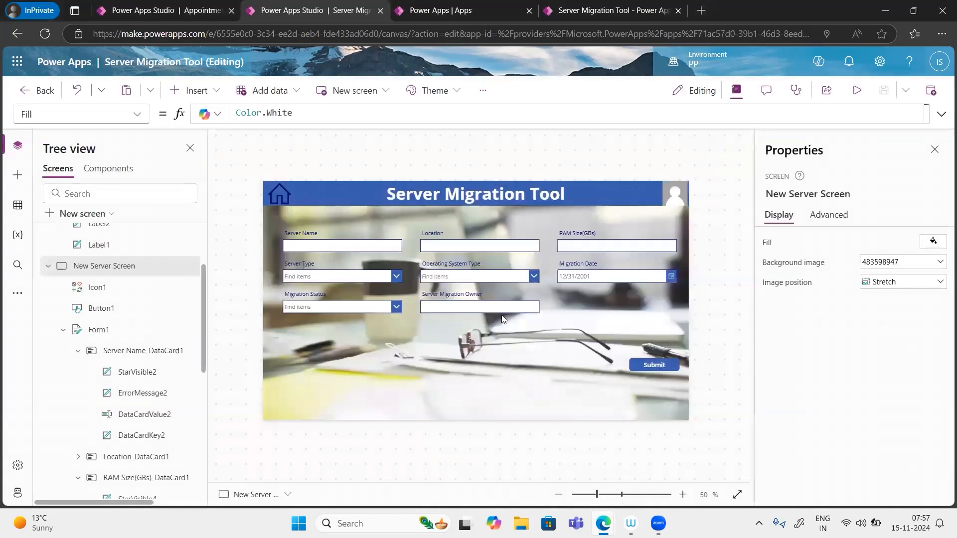
Step: Select the Server Migration Owner text input and look through the list of its available properties
{"action": "left_click", "coordinate": [462, 309]}
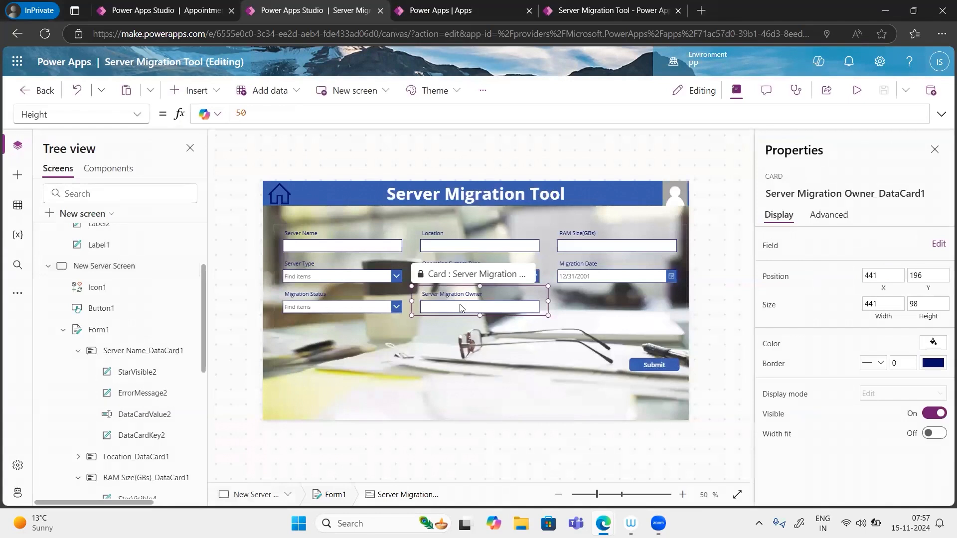
{"action": "left_click", "coordinate": [460, 306]}
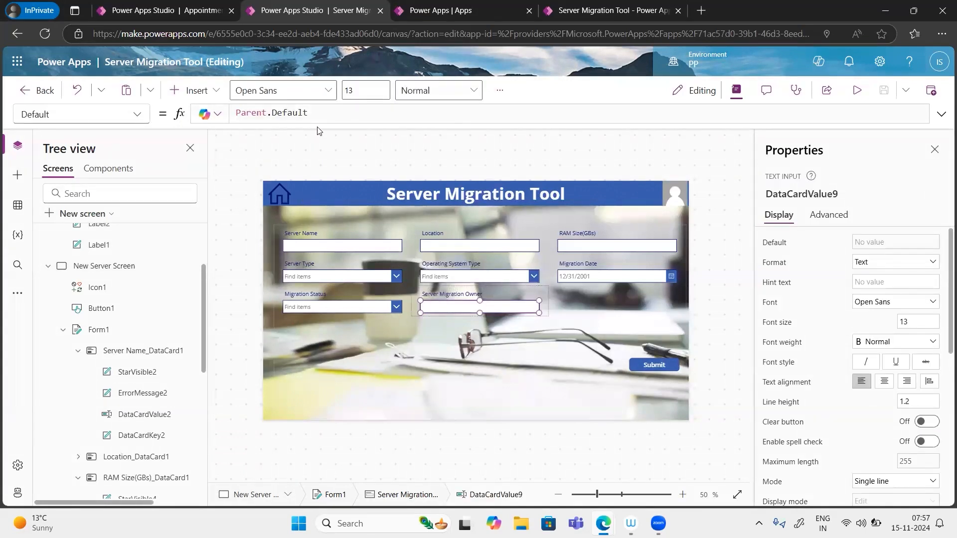
{"action": "left_click", "coordinate": [135, 117]}
{"action": "scroll", "coordinate": [50, 354], "scroll_direction": "down", "scroll_amount": 6}
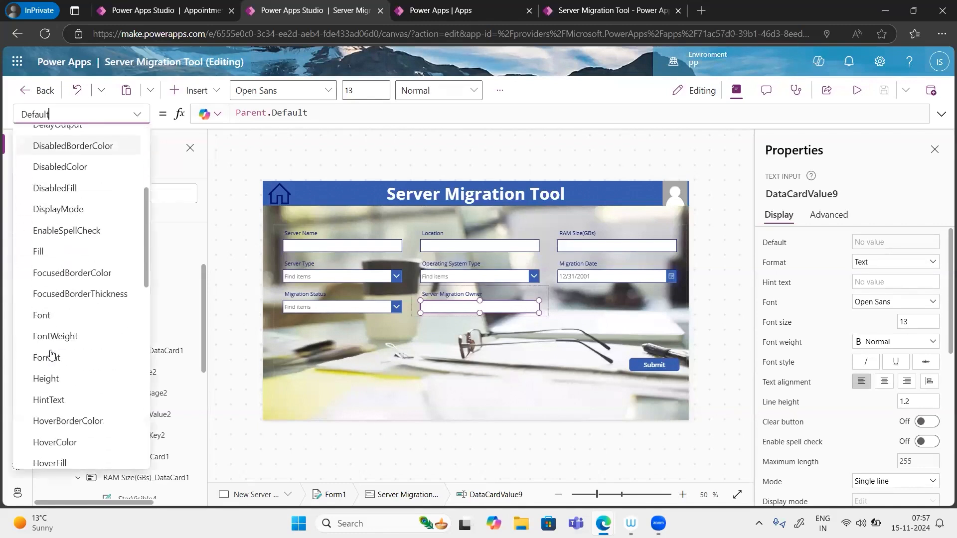
{"action": "scroll", "coordinate": [50, 354], "scroll_direction": "down", "scroll_amount": 5}
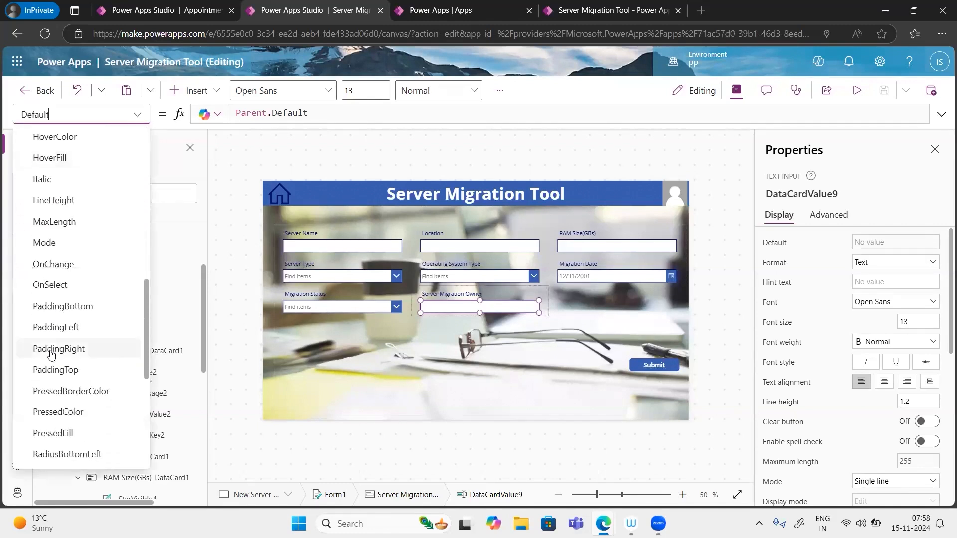
{"action": "scroll", "coordinate": [50, 354], "scroll_direction": "down", "scroll_amount": 5}
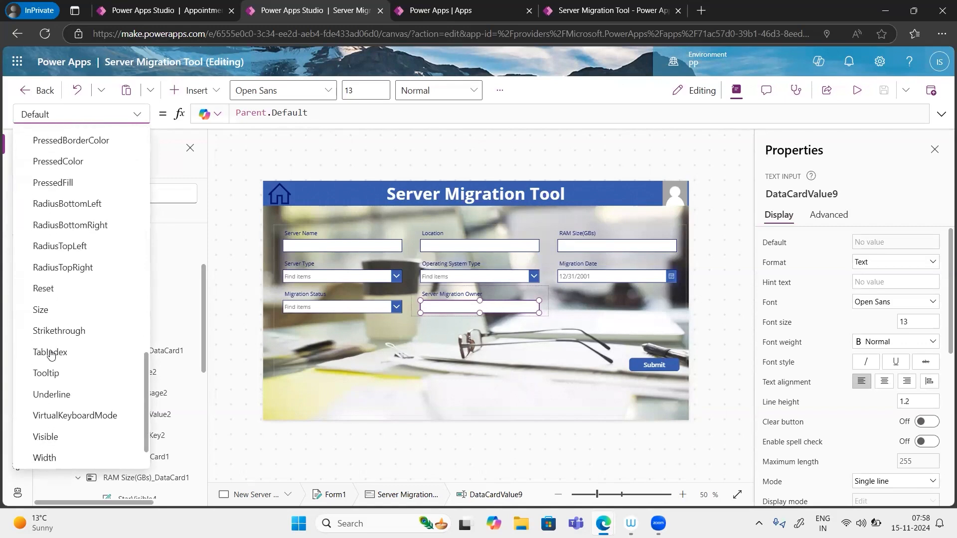
{"action": "scroll", "coordinate": [50, 354], "scroll_direction": "up", "scroll_amount": 6}
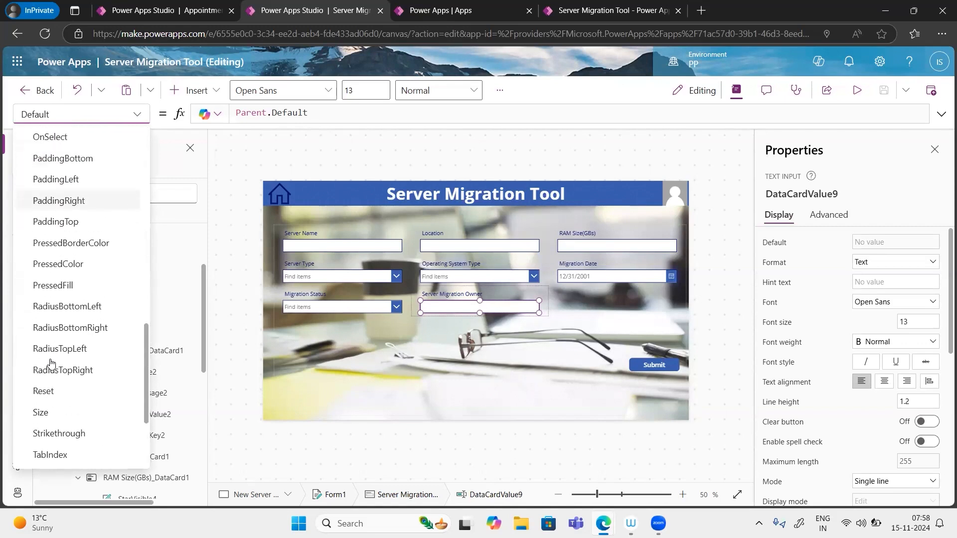
{"action": "scroll", "coordinate": [50, 363], "scroll_direction": "up", "scroll_amount": 5}
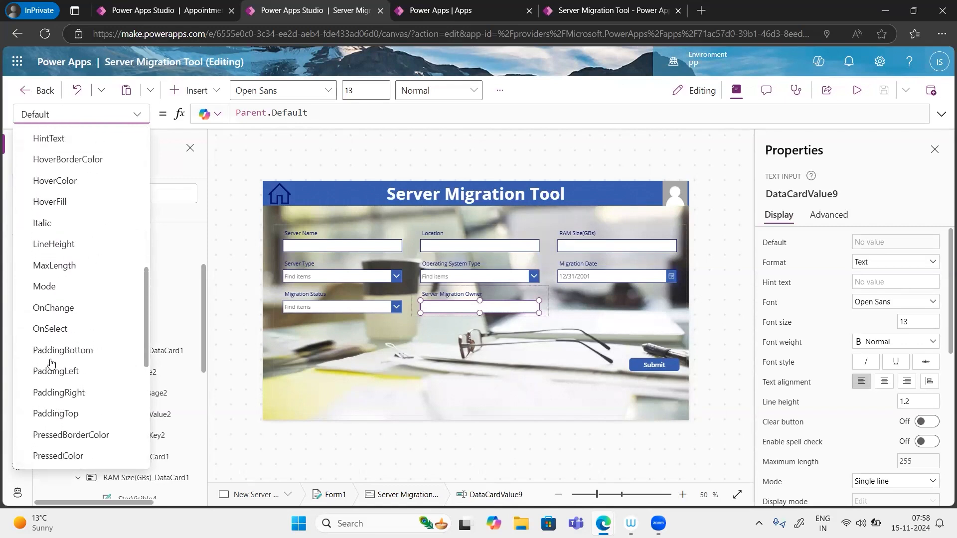
{"action": "scroll", "coordinate": [50, 363], "scroll_direction": "up", "scroll_amount": 4}
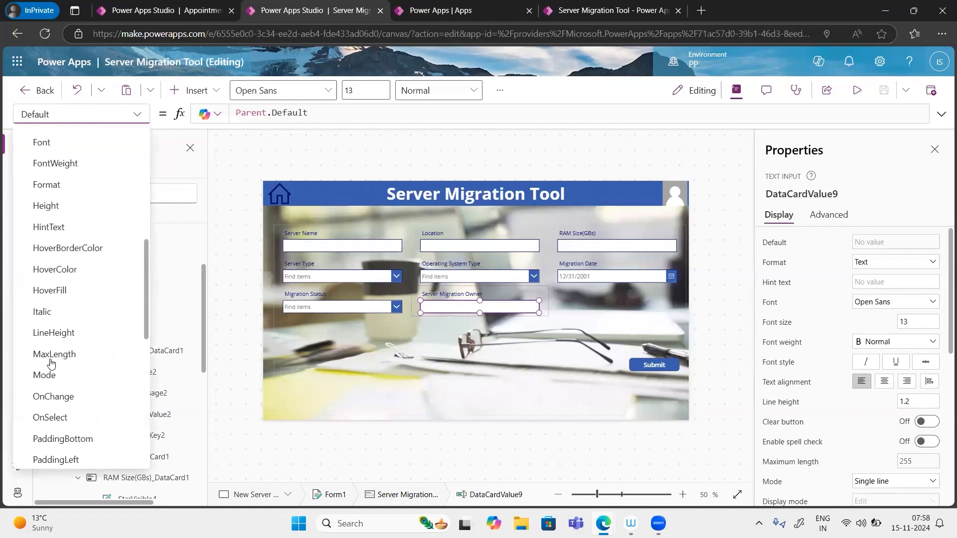
{"action": "scroll", "coordinate": [50, 363], "scroll_direction": "up", "scroll_amount": 5}
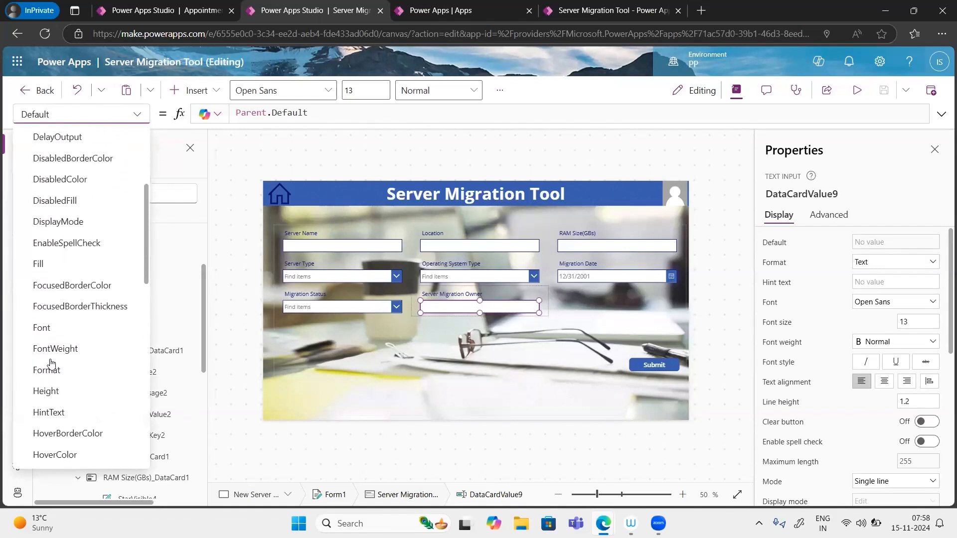
{"action": "scroll", "coordinate": [50, 363], "scroll_direction": "up", "scroll_amount": 2}
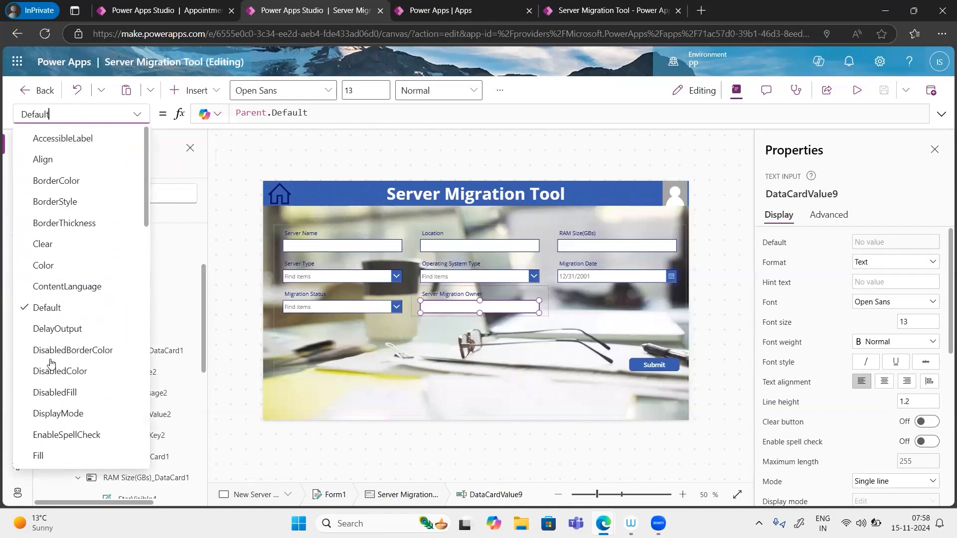
{"action": "scroll", "coordinate": [51, 363], "scroll_direction": "down", "scroll_amount": 2}
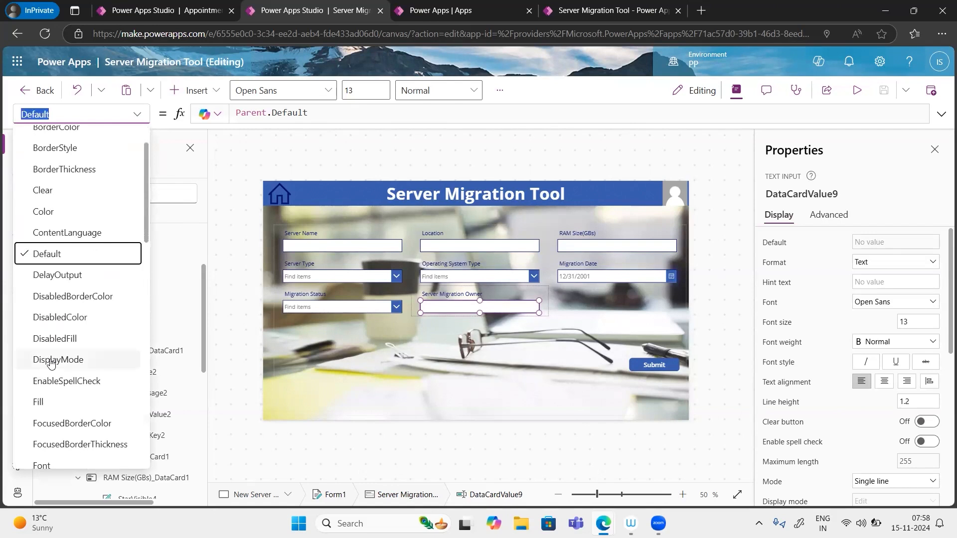
Step: Look for a "text" property on the Server Migration Owner input and return to its Default property
{"action": "type", "text": "text"}
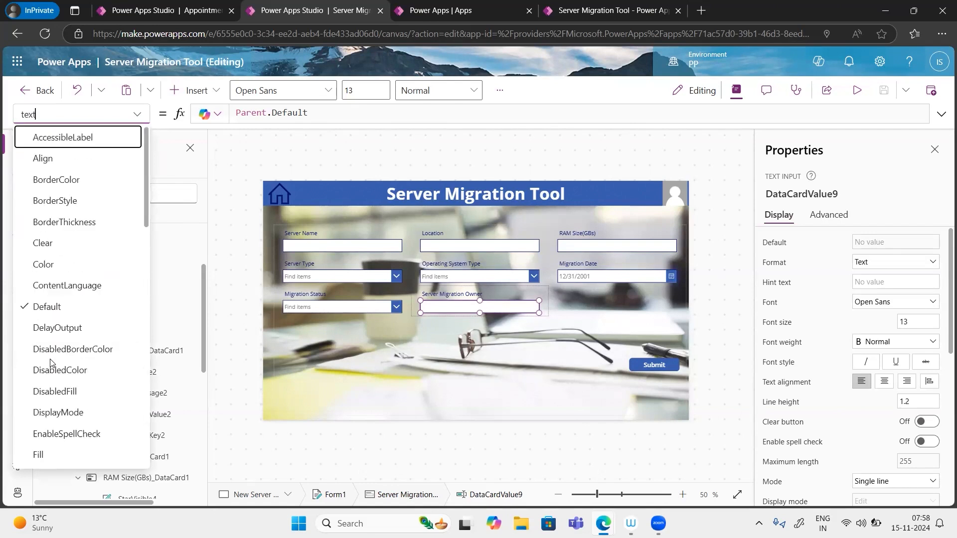
{"action": "scroll", "coordinate": [51, 445], "scroll_direction": "down", "scroll_amount": 15}
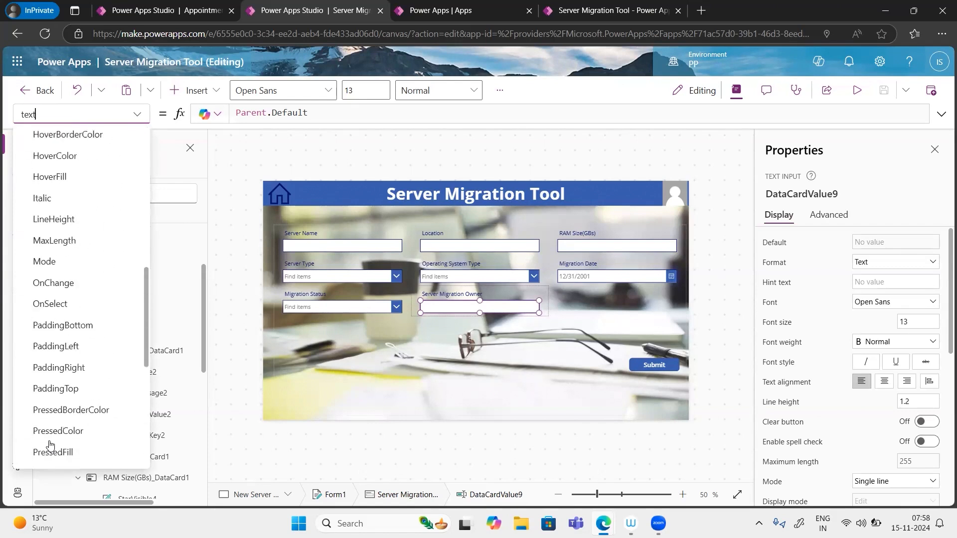
{"action": "scroll", "coordinate": [50, 445], "scroll_direction": "down", "scroll_amount": 3}
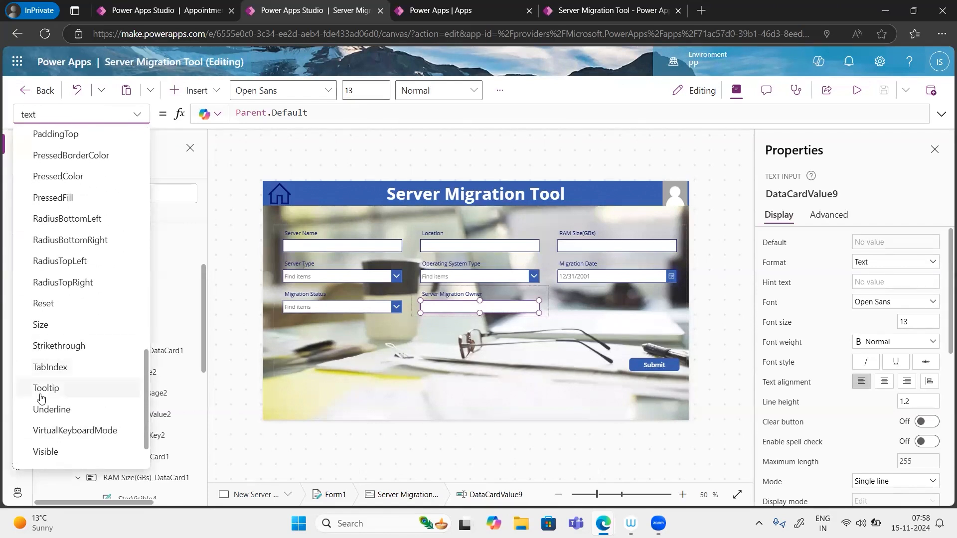
{"action": "scroll", "coordinate": [42, 397], "scroll_direction": "up", "scroll_amount": 18}
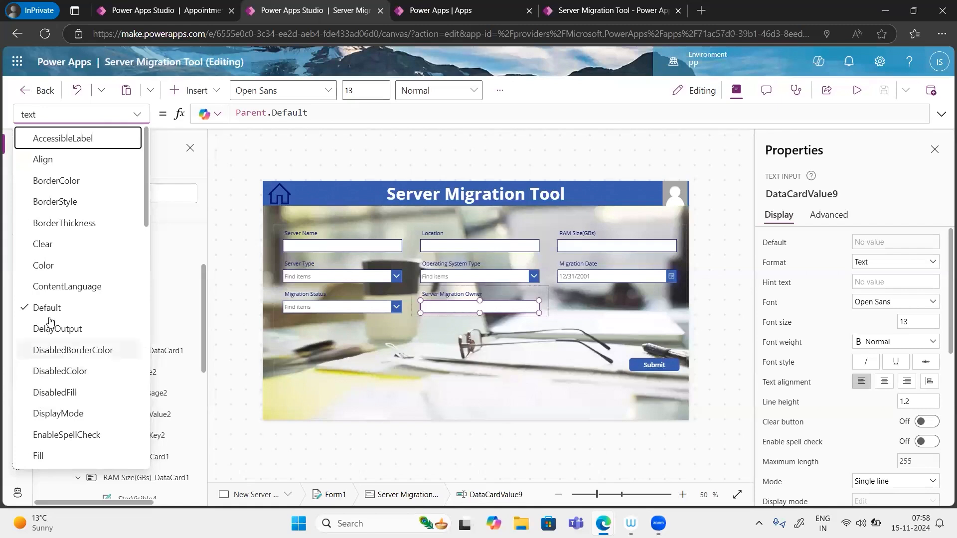
{"action": "left_click", "coordinate": [58, 309]}
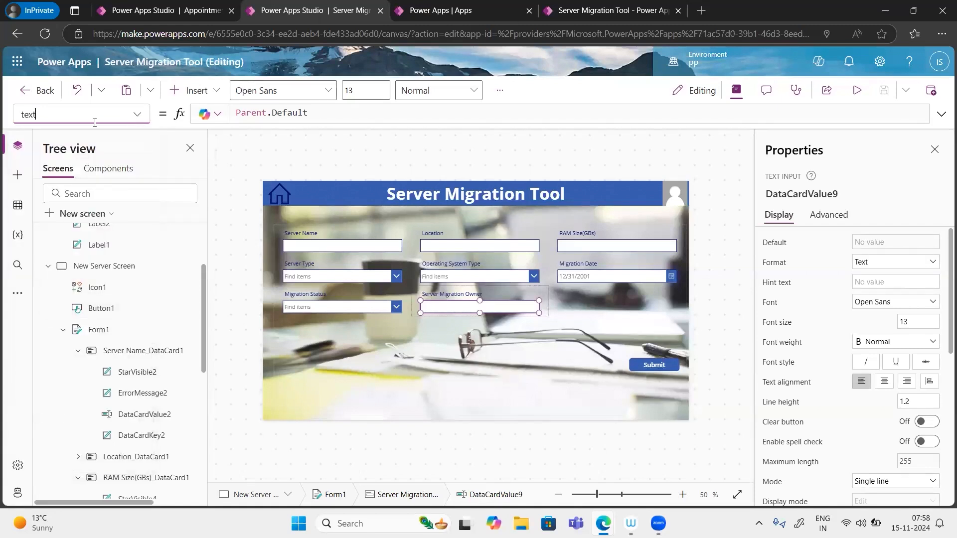
{"action": "key", "text": "BackSpace"}
{"action": "key", "text": "BackSpace"}
{"action": "key", "text": "BackSpace"}
{"action": "key", "text": "BackSpace"}
Step: Try to clear the Parent.Default formula from the Default property of the locked Server Migration Owner input
{"action": "left_click", "coordinate": [360, 116]}
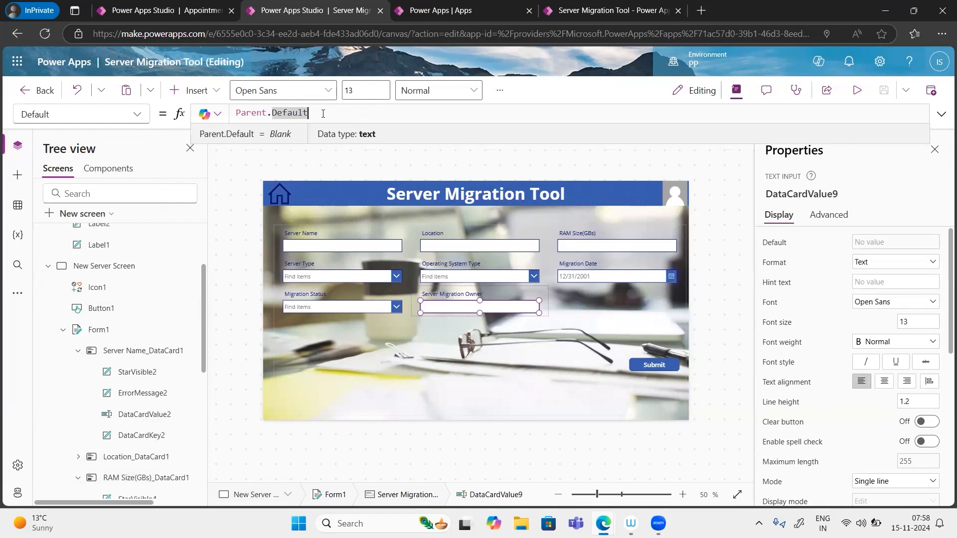
{"action": "key", "text": "ctrl+a"}
{"action": "key", "text": "BackSpace"}
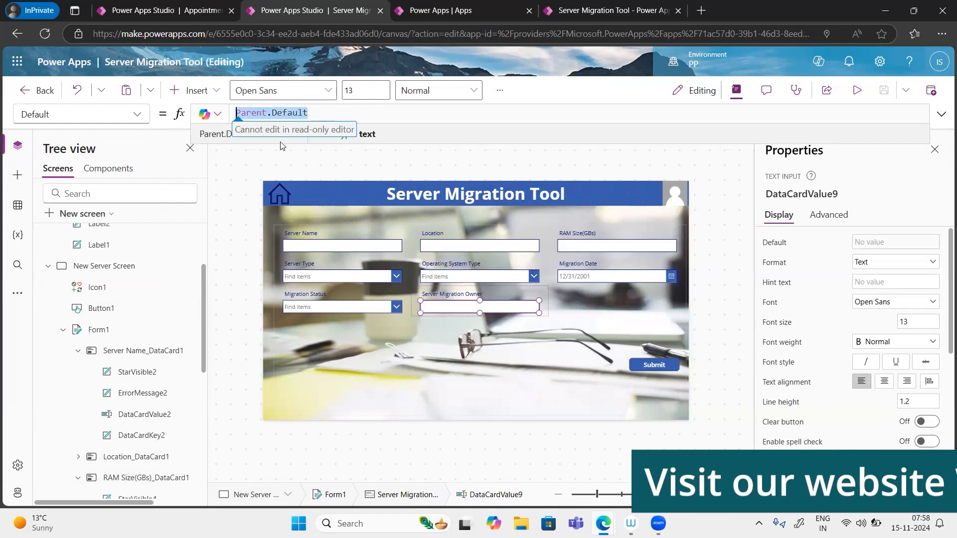
{"action": "left_click", "coordinate": [263, 165]}
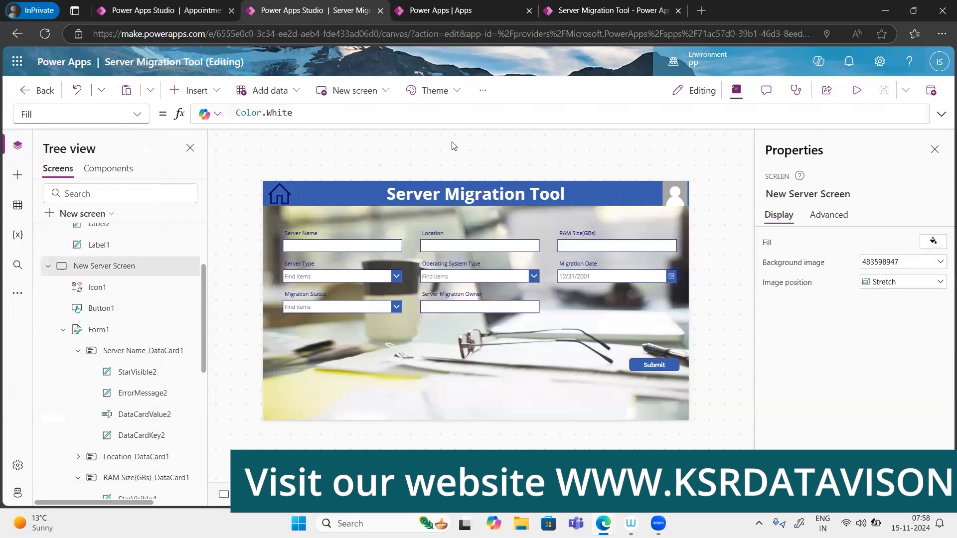
{"action": "left_click", "coordinate": [447, 307]}
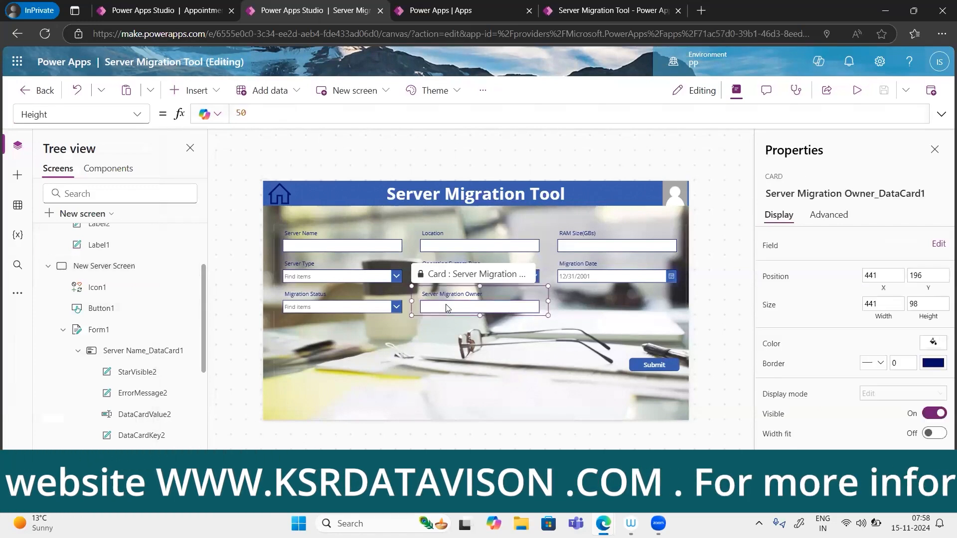
{"action": "left_click", "coordinate": [447, 304]}
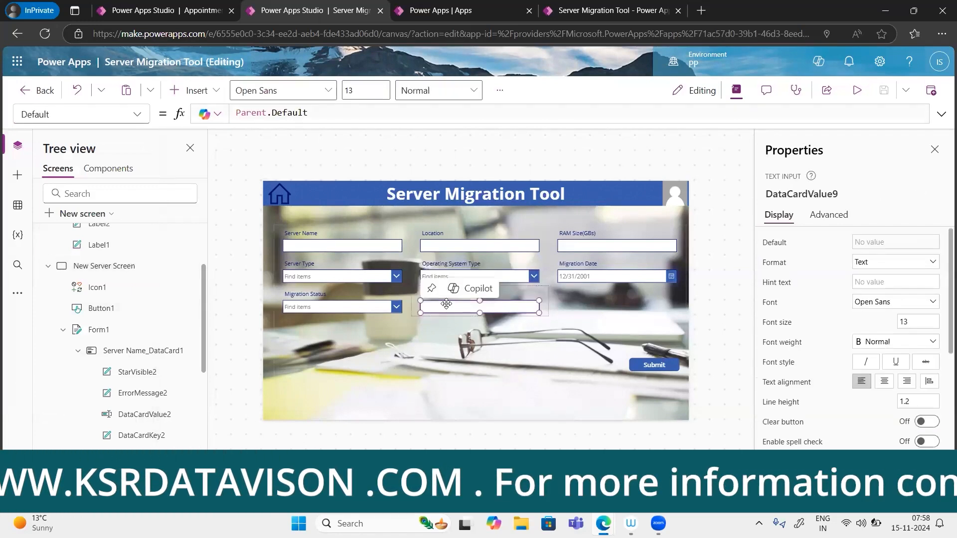
{"action": "left_click", "coordinate": [321, 111]}
{"action": "key", "text": "BackSpace"}
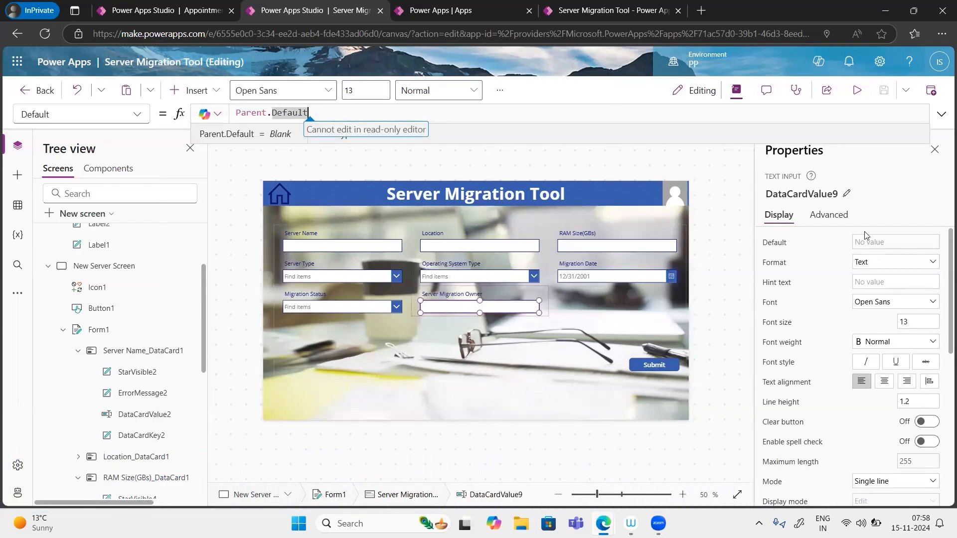
Step: Unlock the Server Migration Owner card for property changes and return to the input's display properties
{"action": "left_click", "coordinate": [884, 246]}
{"action": "left_click", "coordinate": [884, 245]}
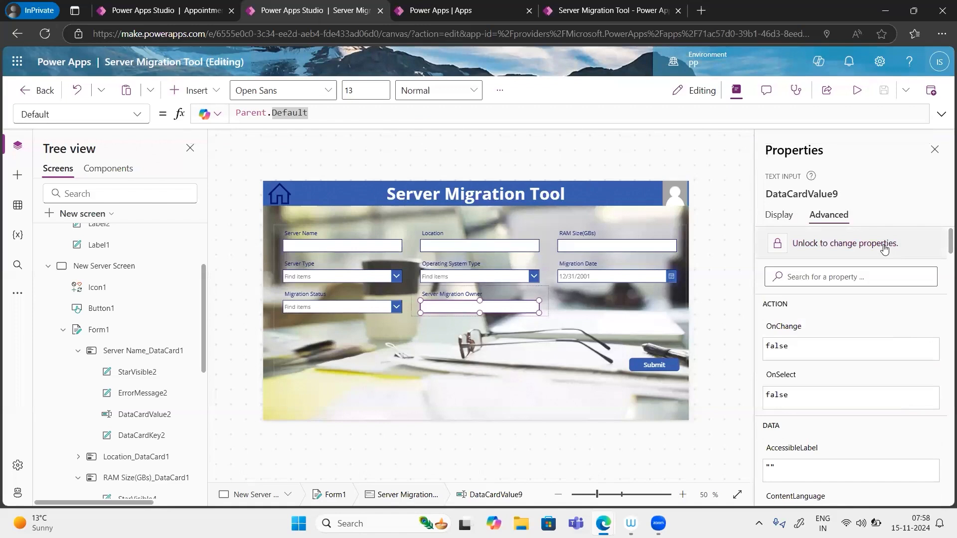
{"action": "left_click", "coordinate": [780, 215]}
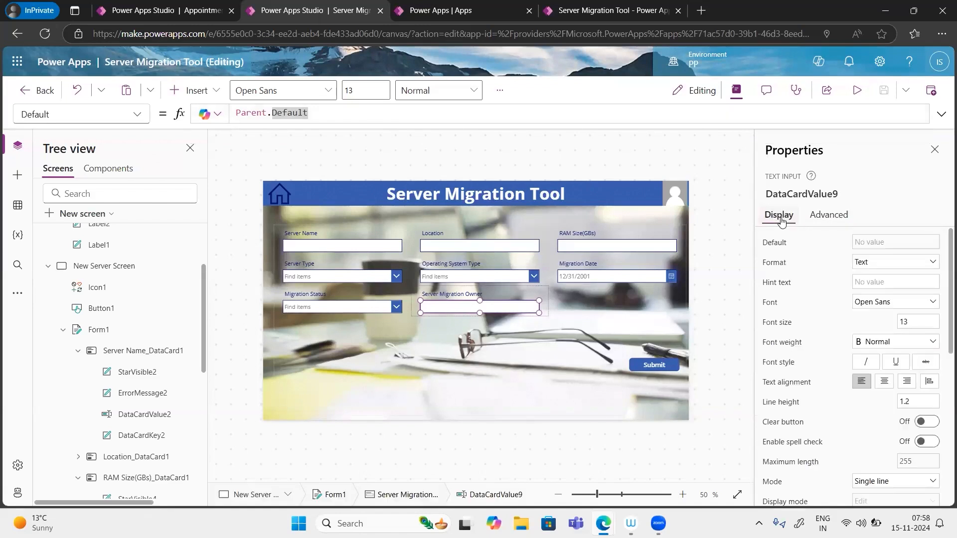
Step: Replace the Default formula of the Server Migration Owner input with the fixed text "KSR Data"
{"action": "left_click", "coordinate": [331, 118]}
{"action": "key", "text": "BackSpace"}
{"action": "key", "text": "BackSpace"}
{"action": "key", "text": "BackSpace"}
{"action": "key", "text": "BackSpace"}
{"action": "key", "text": "BackSpace"}
{"action": "key", "text": "BackSpace"}
{"action": "key", "text": "BackSpace"}
{"action": "key", "text": "BackSpace"}
{"action": "key", "text": "BackSpace"}
{"action": "key", "text": "BackSpace"}
{"action": "key", "text": "BackSpace"}
{"action": "key", "text": "BackSpace"}
{"action": "key", "text": "BackSpace"}
{"action": "key", "text": "BackSpace"}
{"action": "type", "text": "\"\""}
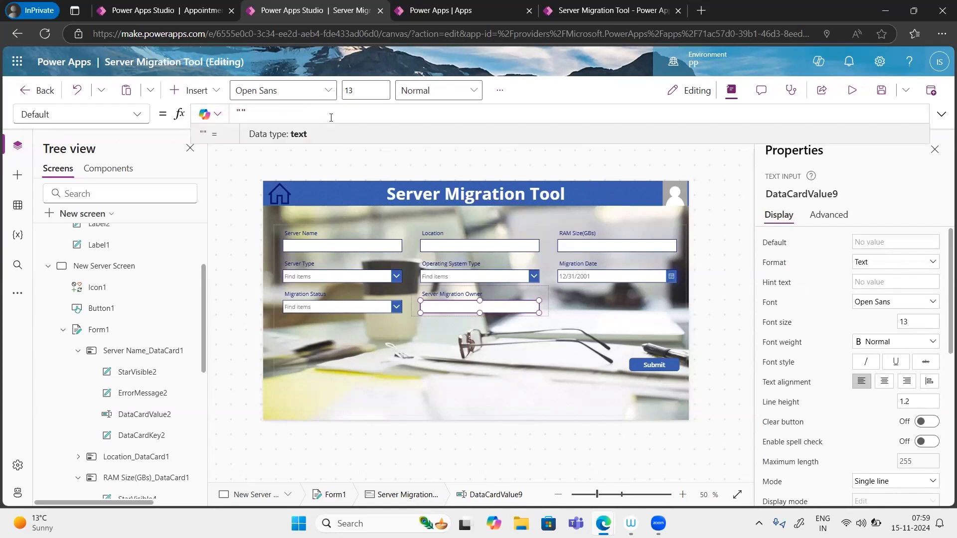
{"action": "type", "text": "KSR "}
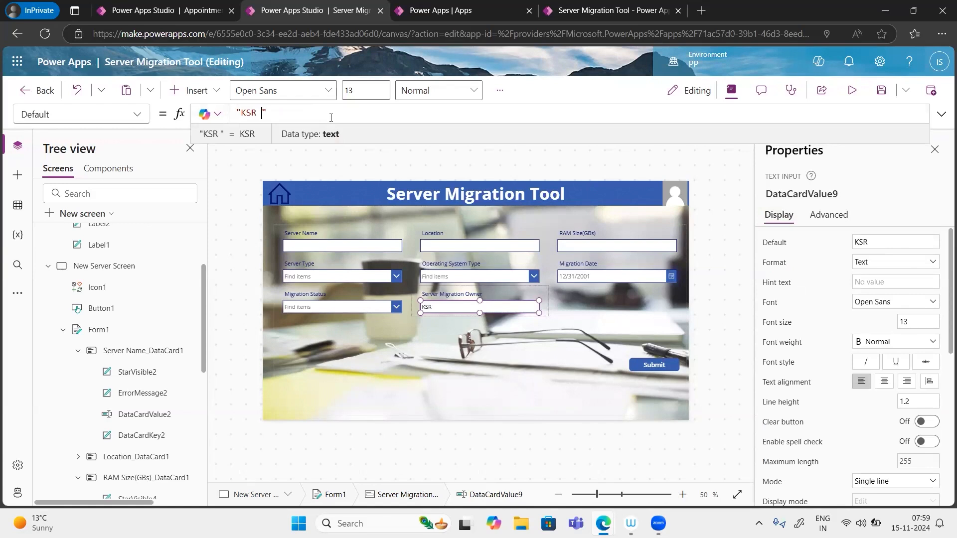
{"action": "type", "text": "Data"}
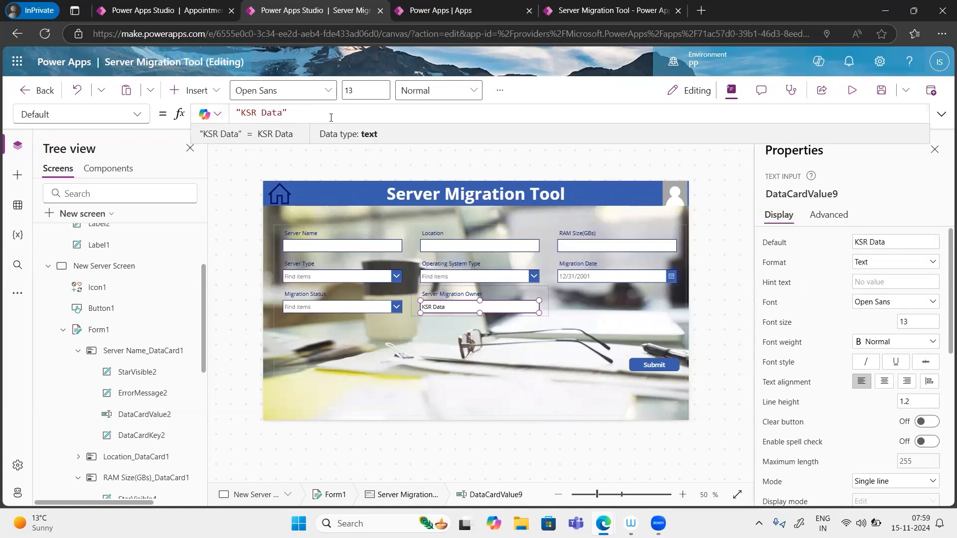
Step: Clear the Default formula of the Server Migration Owner input, leaving it empty
{"action": "left_click_drag", "start_coordinate": [295, 116], "coordinate": [232, 117]}
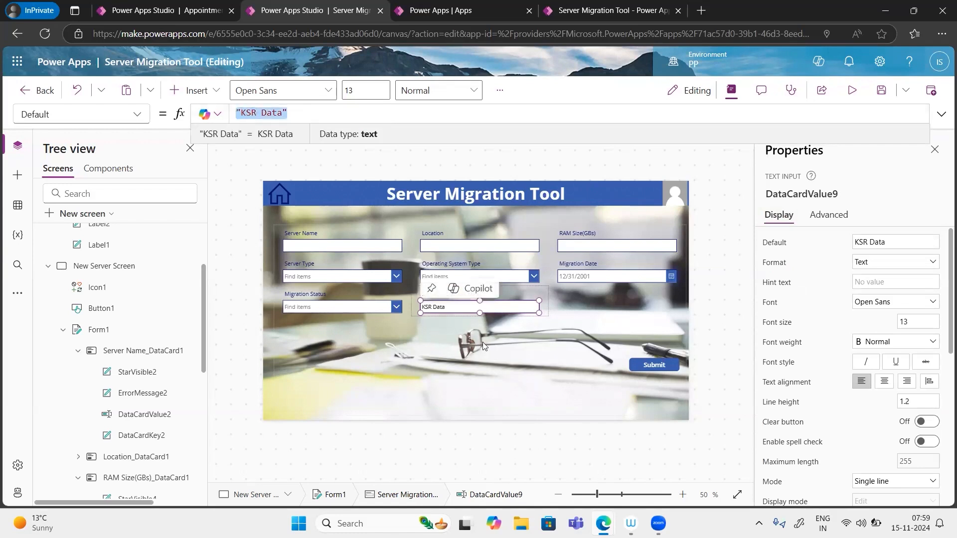
{"action": "key", "text": "BackSpace"}
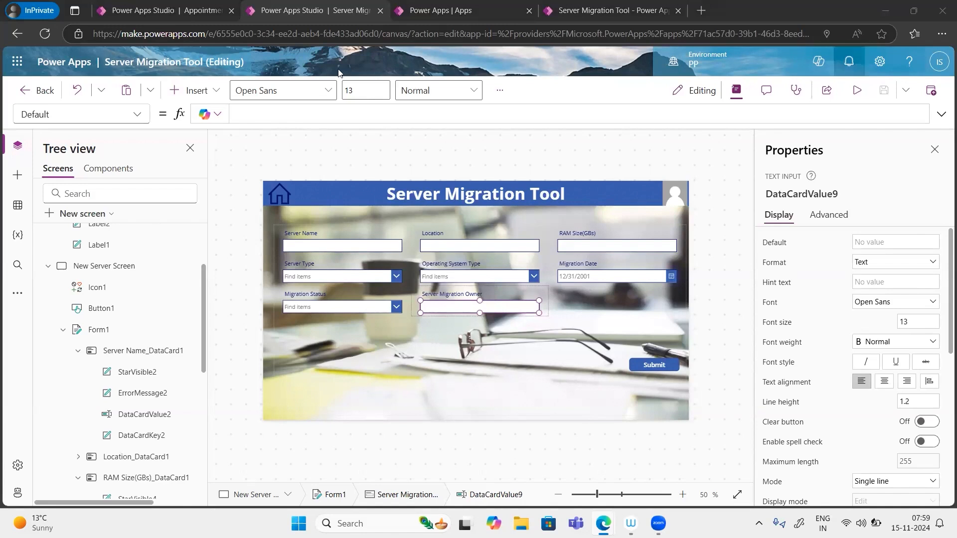
Step: Set the Default formula of the Server Migration Owner input to User().Email
{"action": "left_click", "coordinate": [248, 109]}
{"action": "type", "text": "User"}
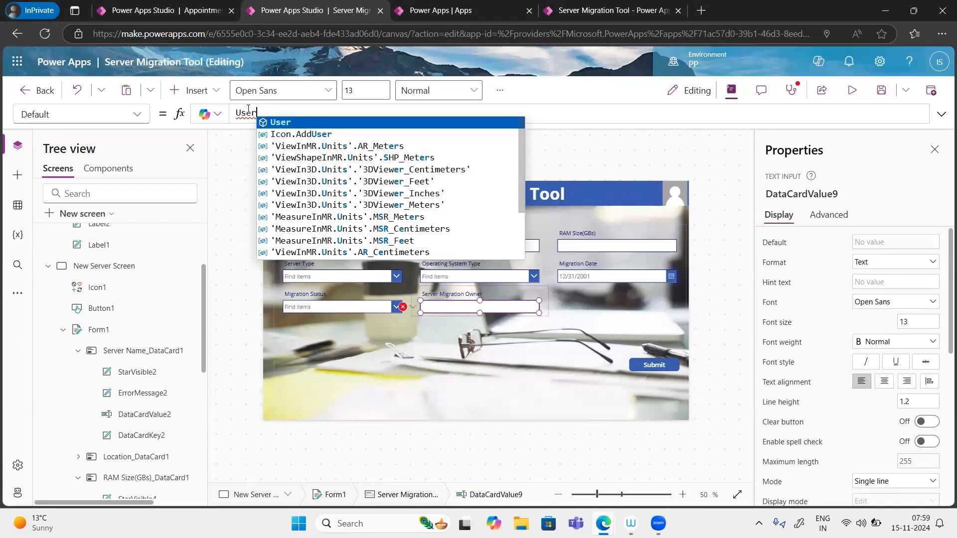
{"action": "type", "text": "()"}
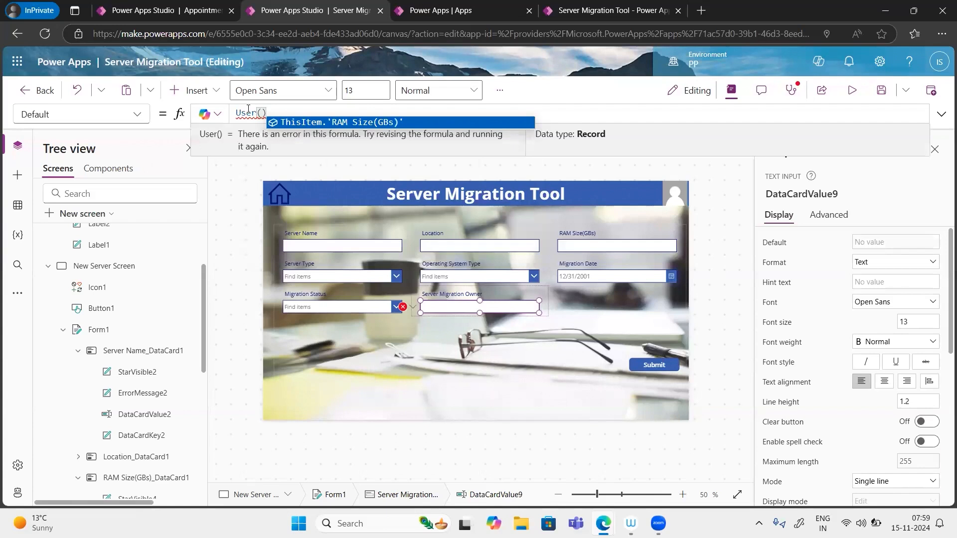
{"action": "type", "text": "."}
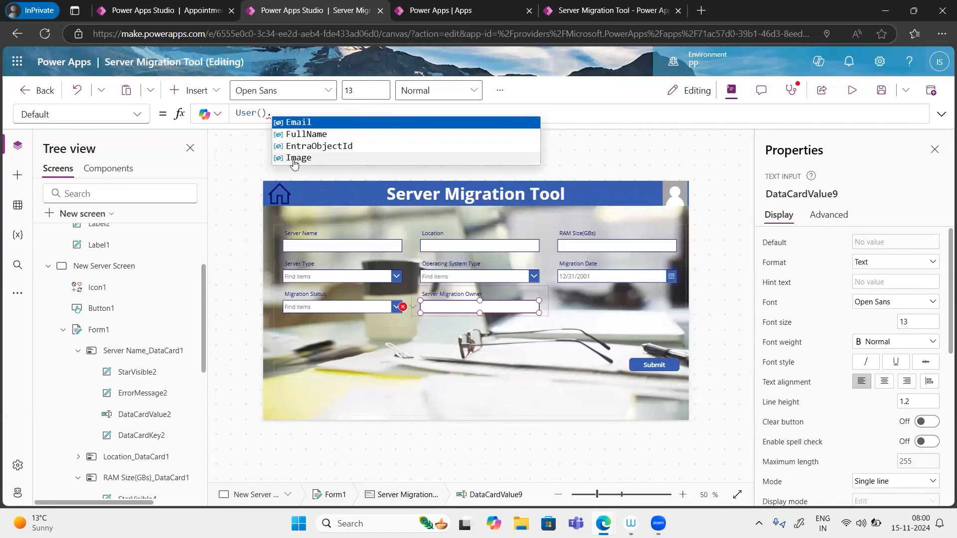
{"action": "left_click", "coordinate": [293, 123]}
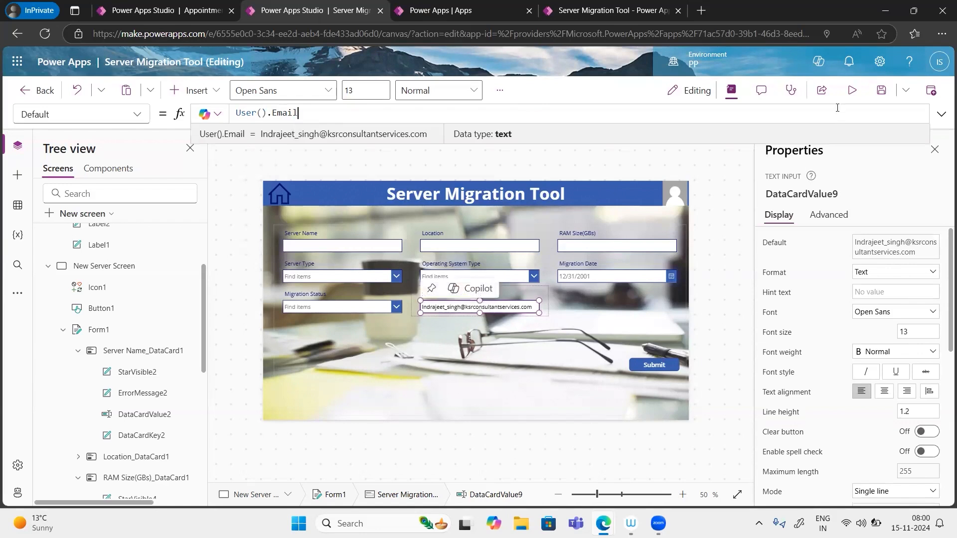
Step: Preview the app, test whether the Server Migration Owner e-mail can be edited by deleting its last characters, and return to editing
{"action": "left_click", "coordinate": [852, 96]}
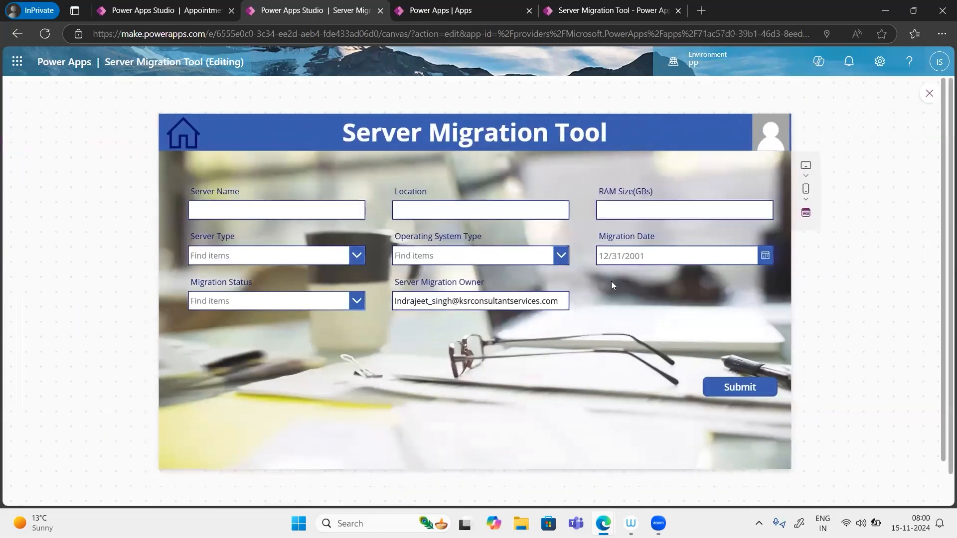
{"action": "left_click", "coordinate": [546, 300]}
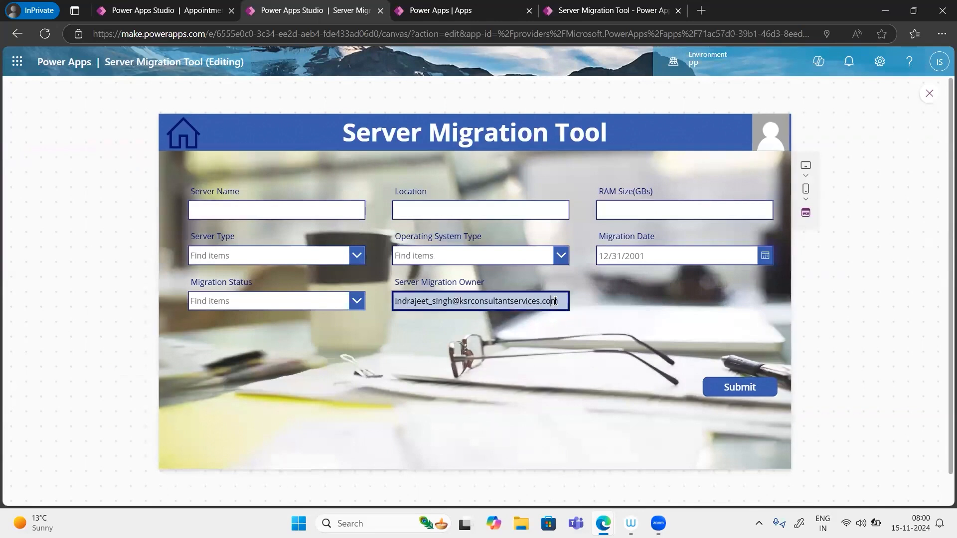
{"action": "key", "text": "BackSpace"}
{"action": "key", "text": "BackSpace"}
{"action": "key", "text": "BackSpace"}
{"action": "key", "text": "BackSpace"}
{"action": "key", "text": "BackSpace"}
{"action": "key", "text": "BackSpace"}
{"action": "key", "text": "BackSpace"}
{"action": "key", "text": "BackSpace"}
{"action": "key", "text": "BackSpace"}
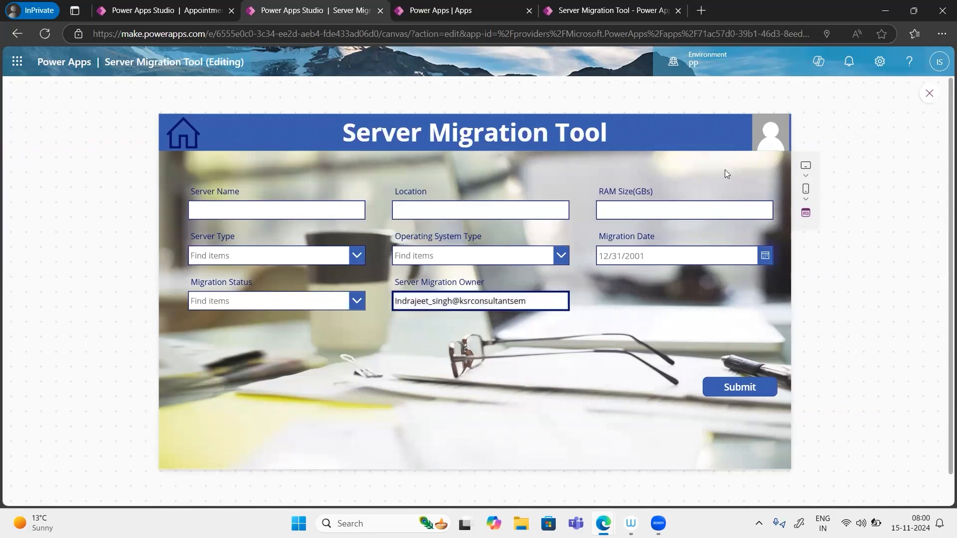
{"action": "left_click", "coordinate": [927, 102]}
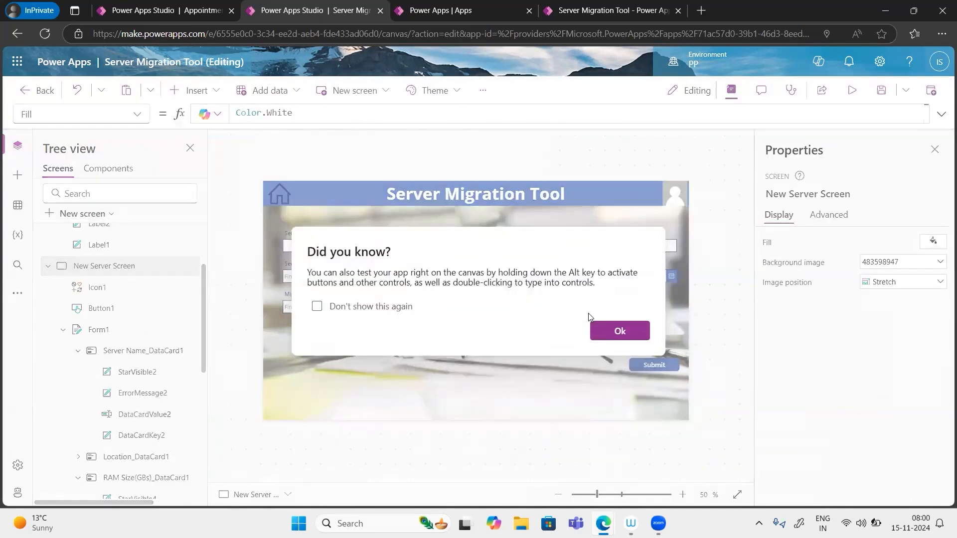
{"action": "left_click", "coordinate": [620, 331]}
Step: Clear the Default formula of the Server Migration Owner input and undo the removal
{"action": "left_click", "coordinate": [501, 309]}
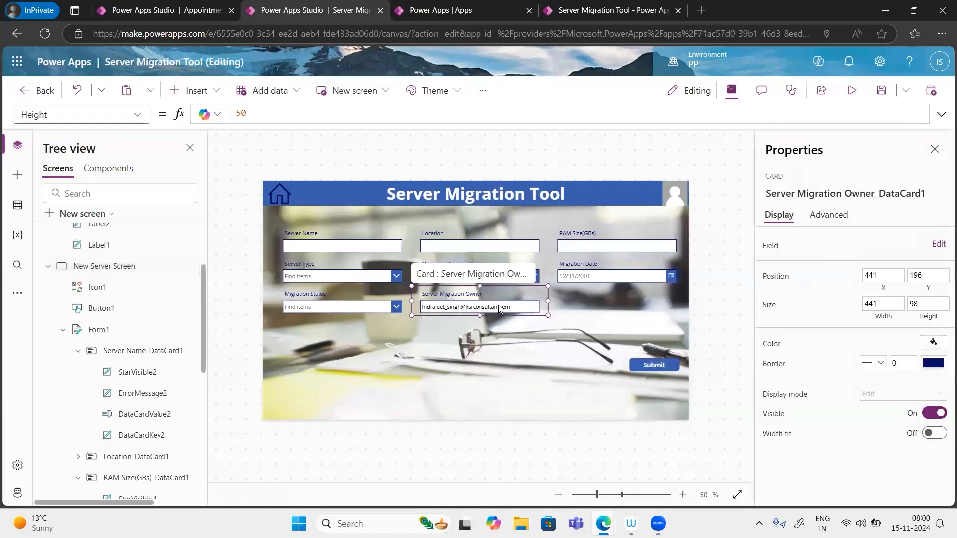
{"action": "left_click", "coordinate": [503, 308]}
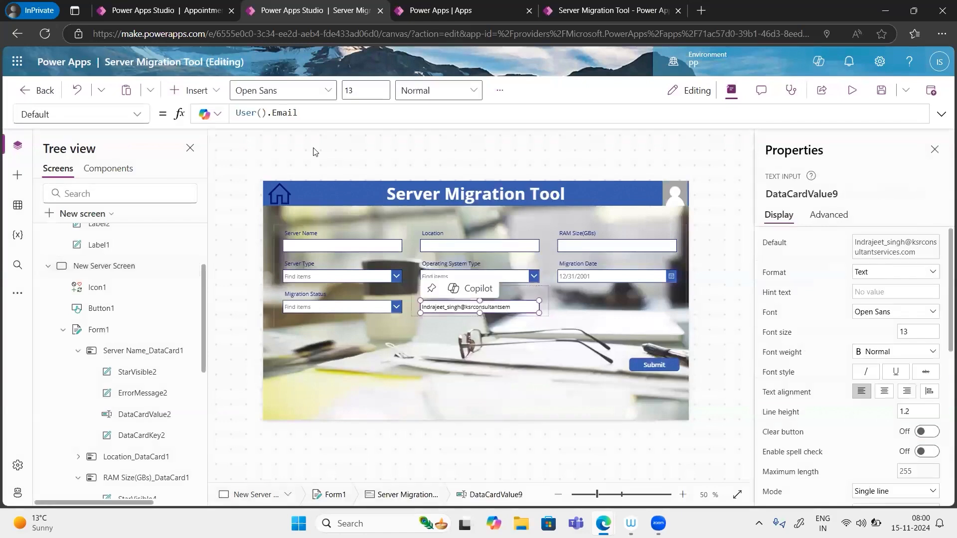
{"action": "left_click_drag", "start_coordinate": [302, 114], "coordinate": [224, 115]}
{"action": "key", "text": "BackSpace"}
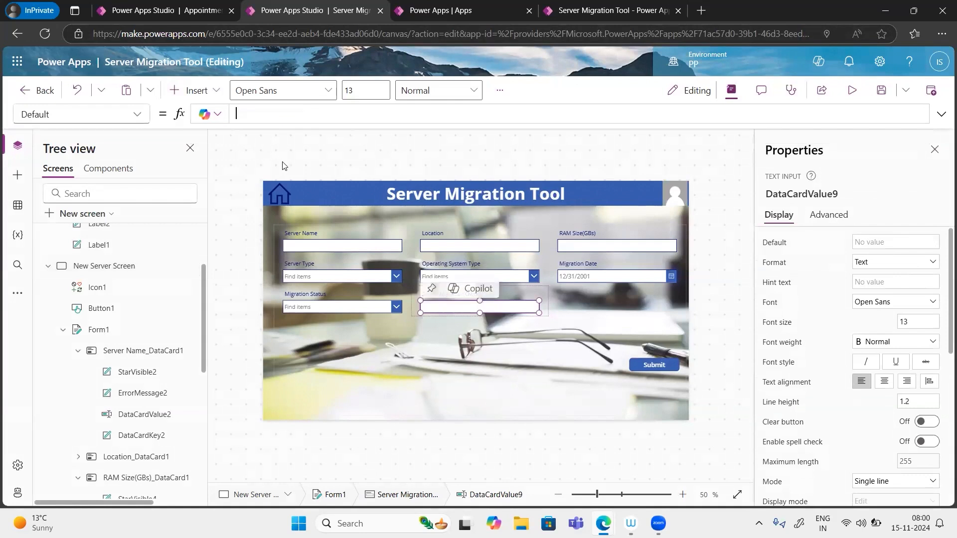
{"action": "key", "text": "ctrl+z"}
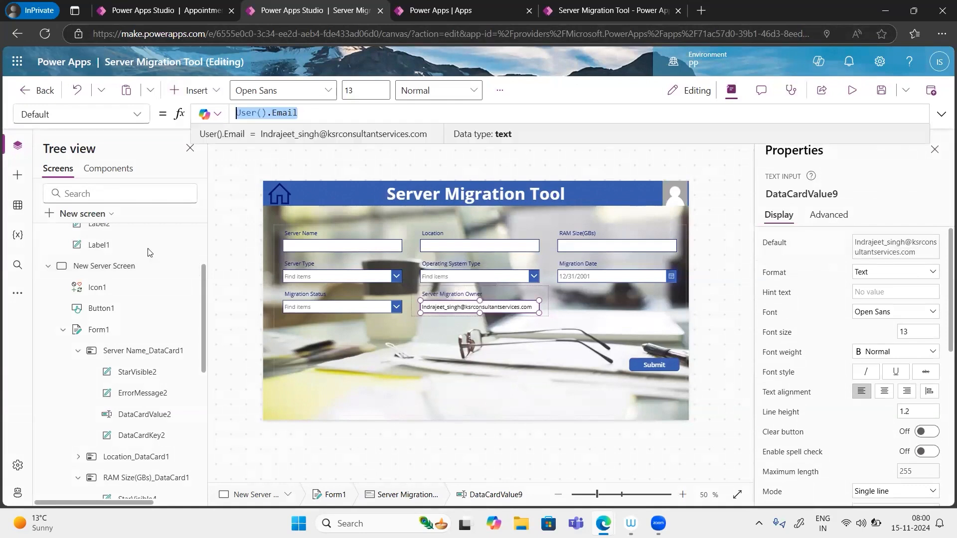
Step: Replace the DisplayMode formula of the Server Migration Owner input with DisplayMode.View
{"action": "left_click", "coordinate": [473, 308]}
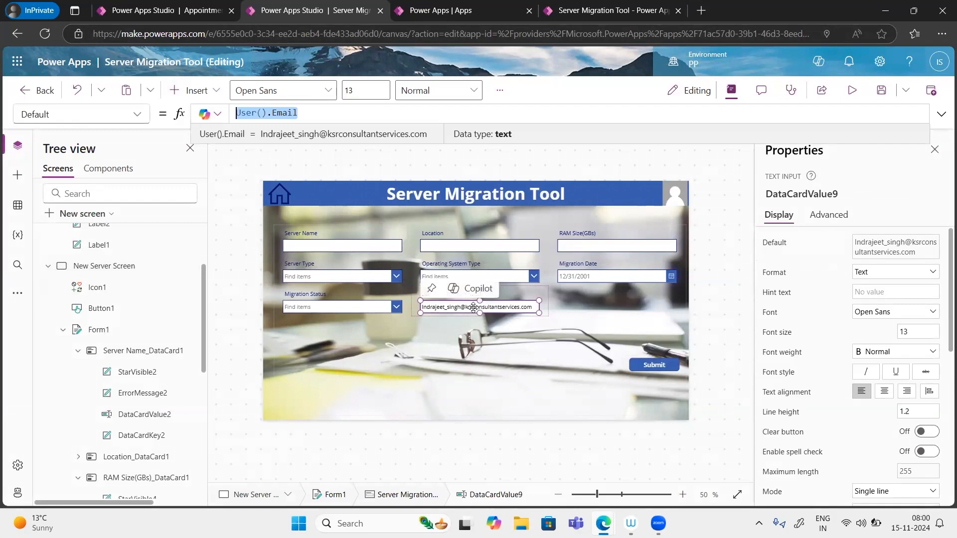
{"action": "left_click", "coordinate": [142, 115]}
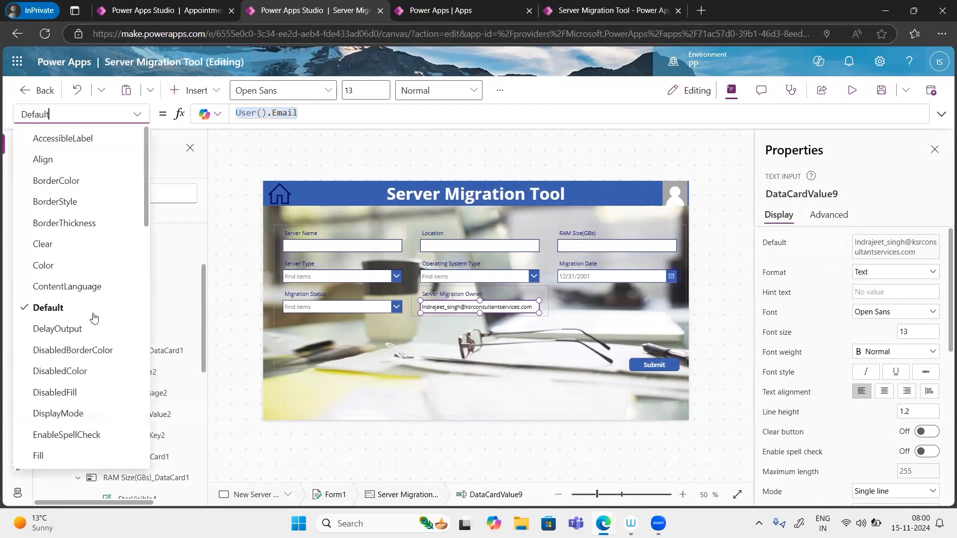
{"action": "left_click", "coordinate": [59, 414]}
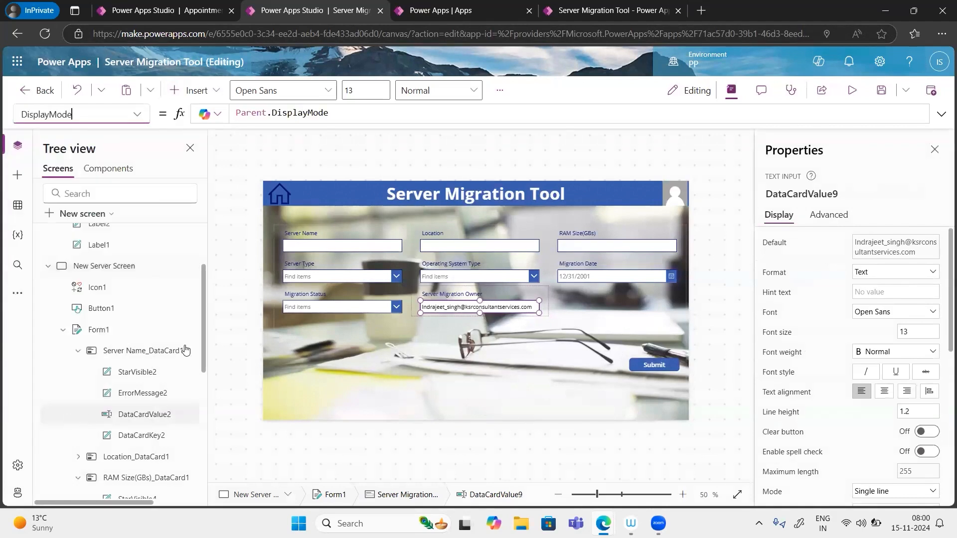
{"action": "left_click_drag", "start_coordinate": [340, 114], "coordinate": [231, 113]}
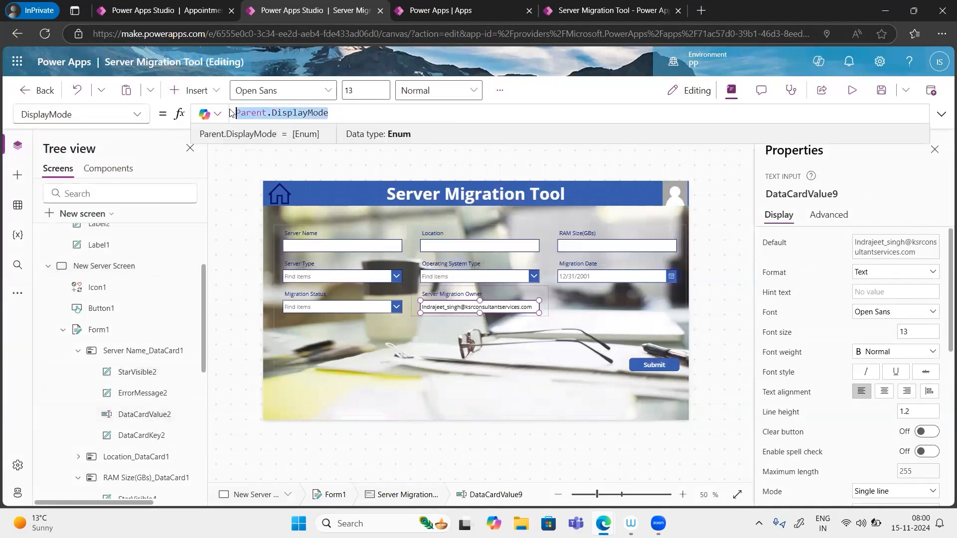
{"action": "type", "text": "Dis"}
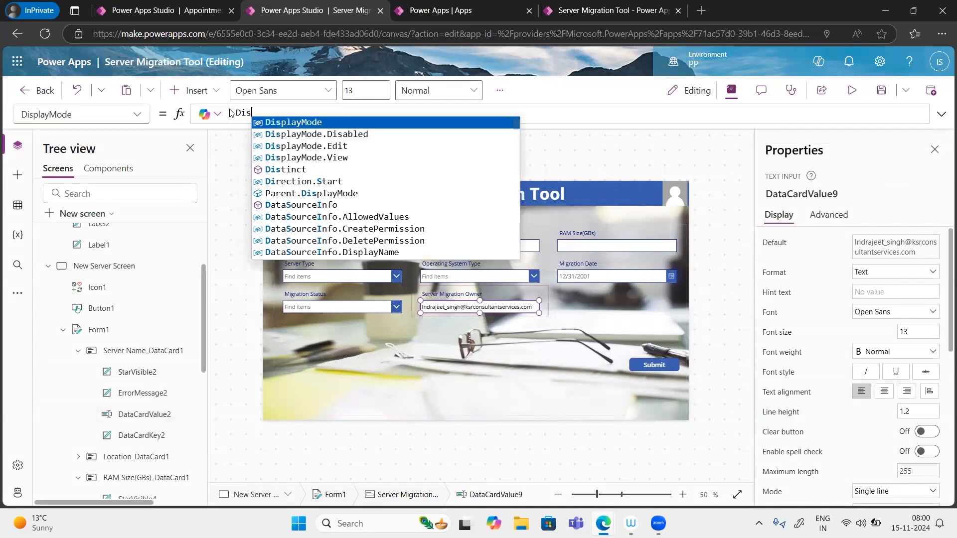
{"action": "key", "text": "Down"}
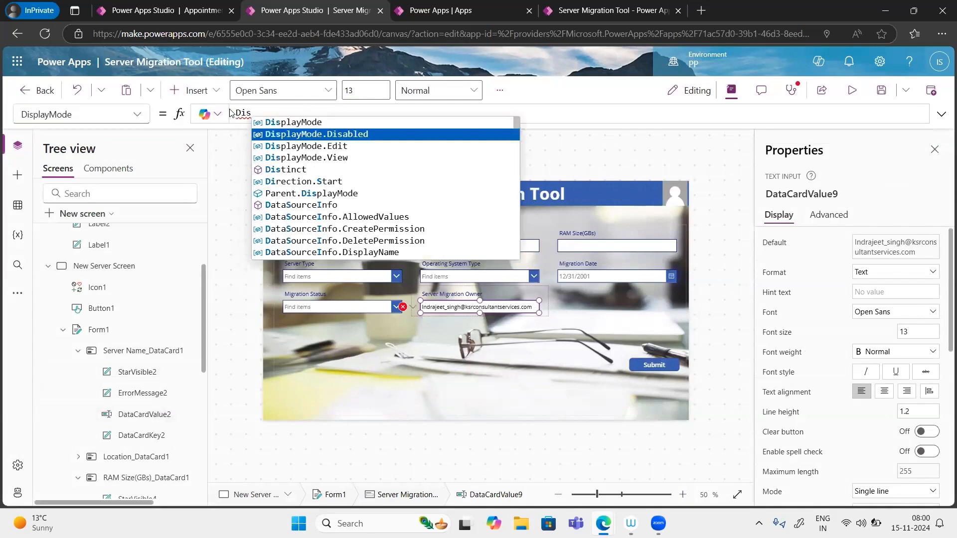
{"action": "key", "text": "Down"}
{"action": "key", "text": "Down"}
{"action": "key", "text": "Tab"}
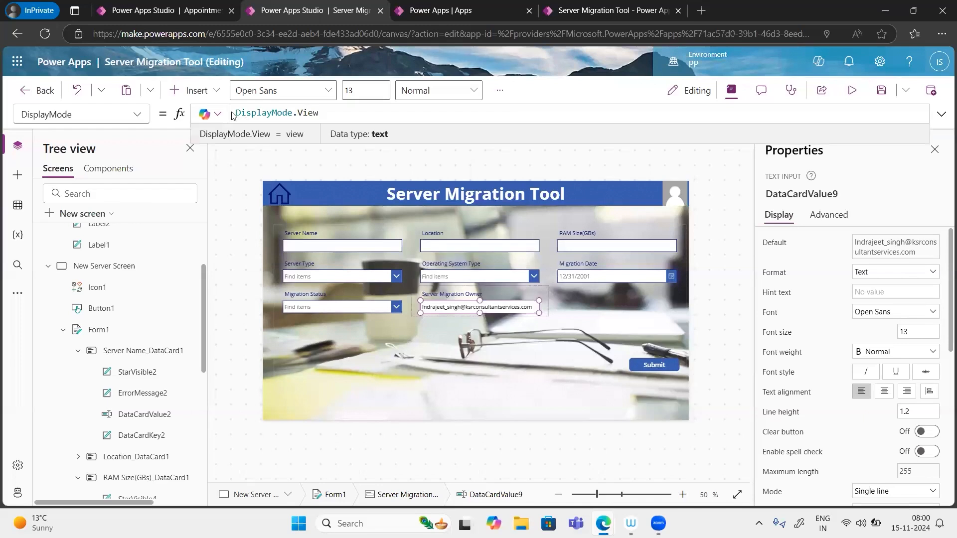
Step: Preview the app, check whether the view-only Server Migration Owner text can be selected, and return to editing
{"action": "left_click", "coordinate": [850, 92]}
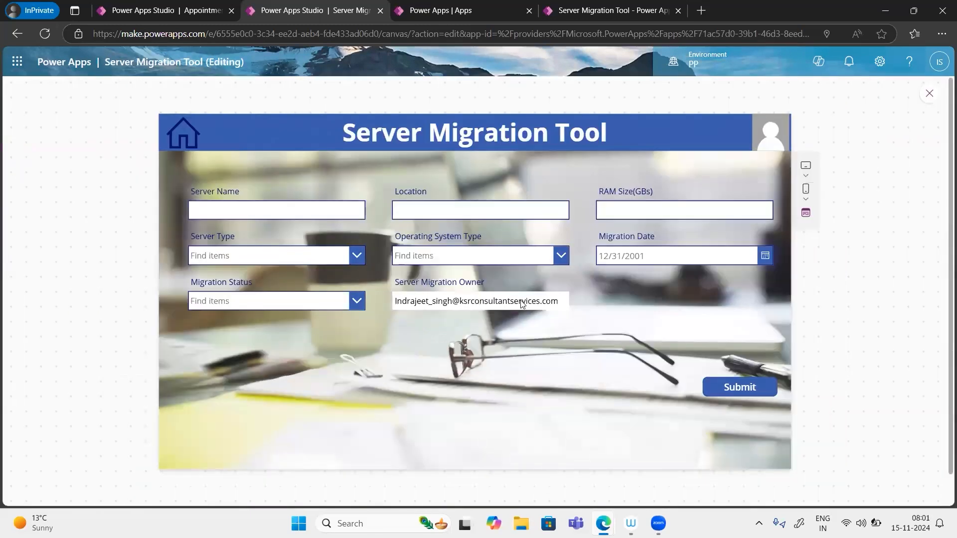
{"action": "triple_click", "coordinate": [521, 300]}
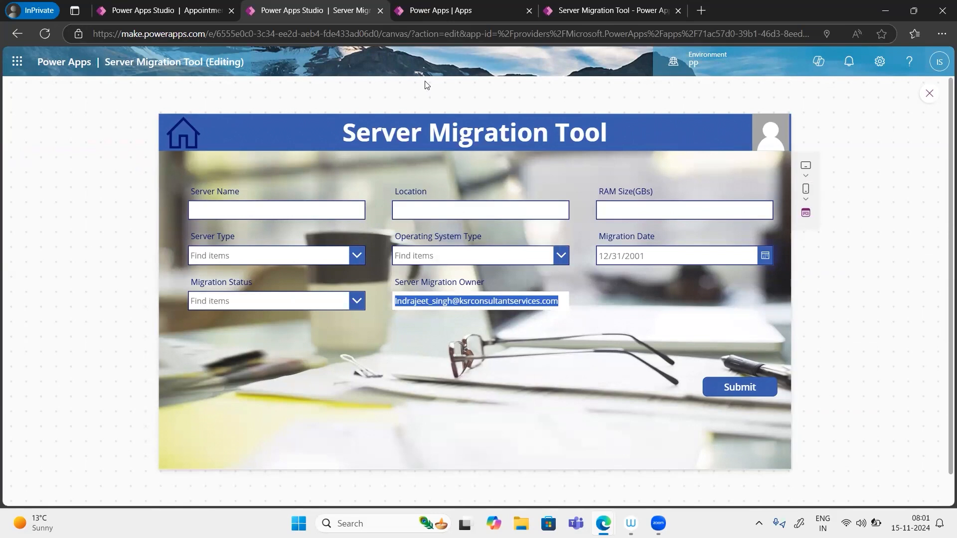
{"action": "left_click", "coordinate": [663, 137]}
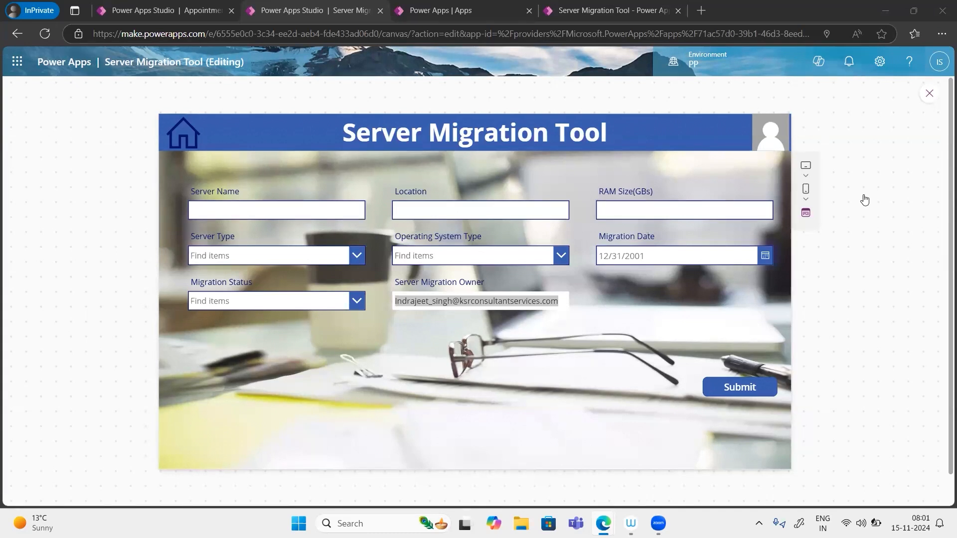
{"action": "left_click", "coordinate": [920, 99]}
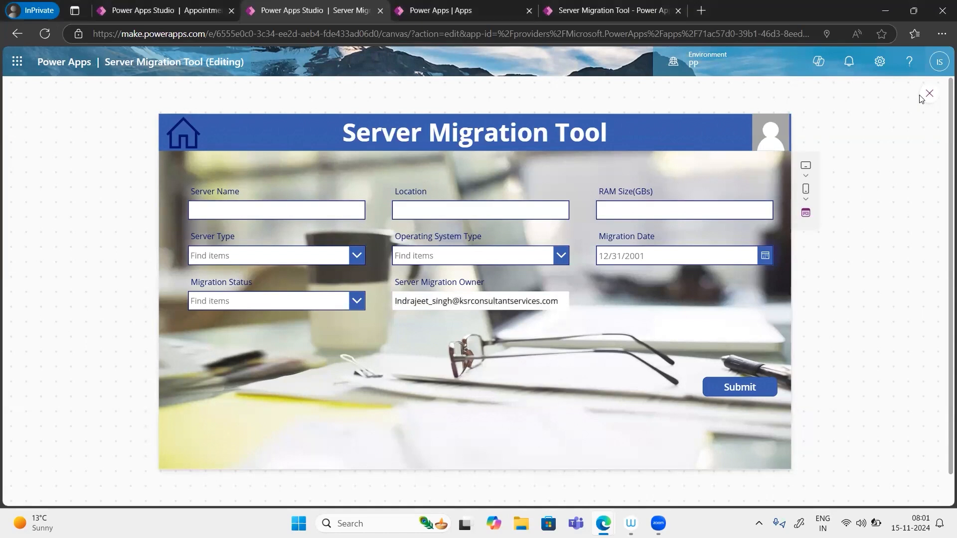
{"action": "left_click", "coordinate": [921, 98]}
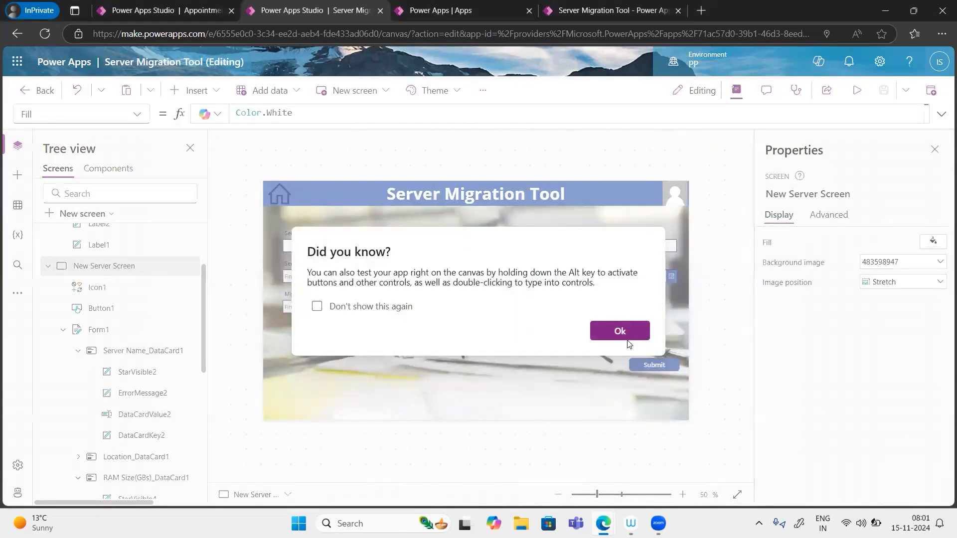
{"action": "left_click", "coordinate": [627, 337]}
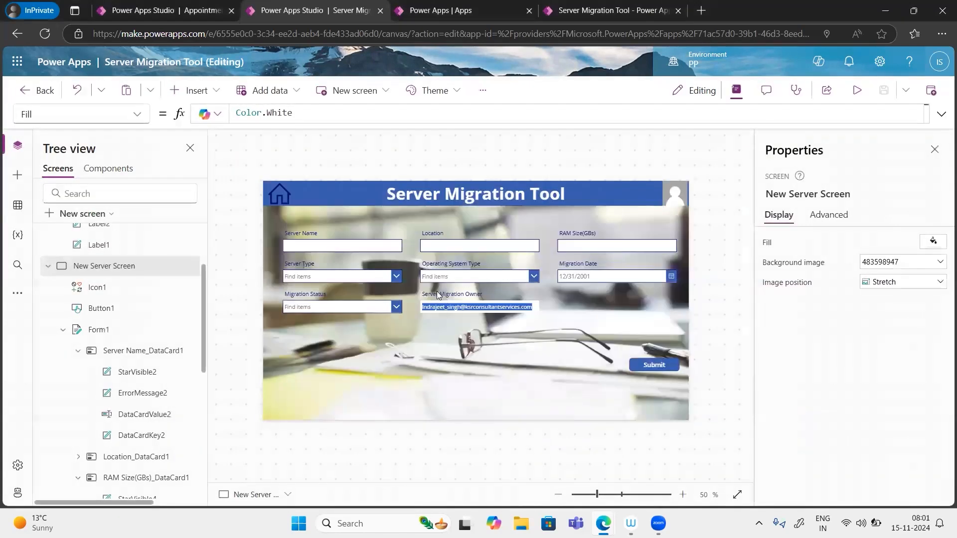
Step: Change the DisplayMode formula of the Server Migration Owner input to DisplayMode.Edit
{"action": "left_click", "coordinate": [537, 313]}
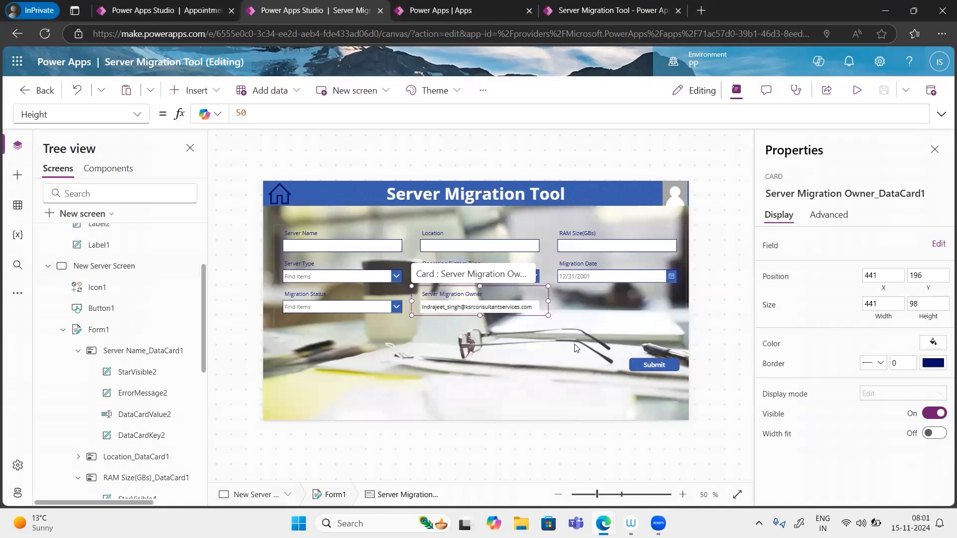
{"action": "left_click", "coordinate": [527, 307]}
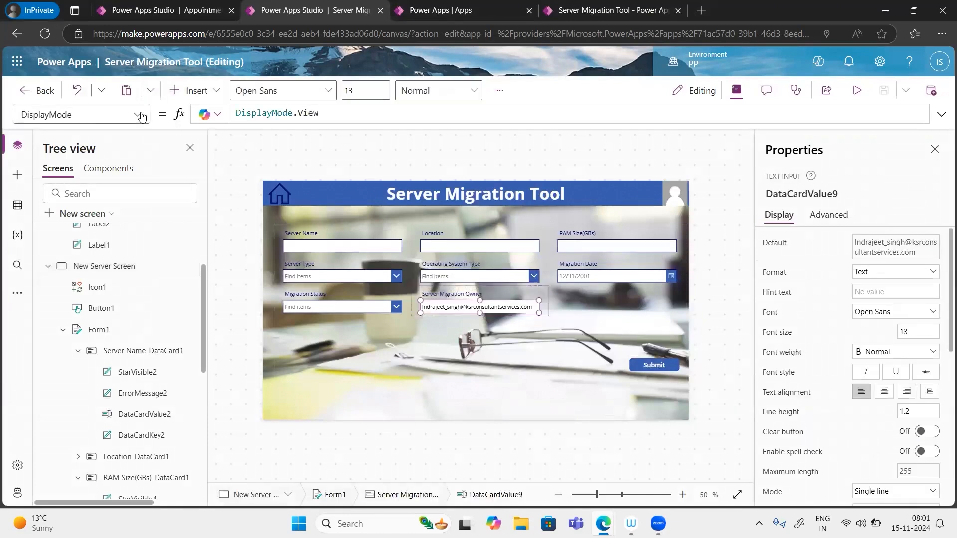
{"action": "left_click", "coordinate": [142, 116]}
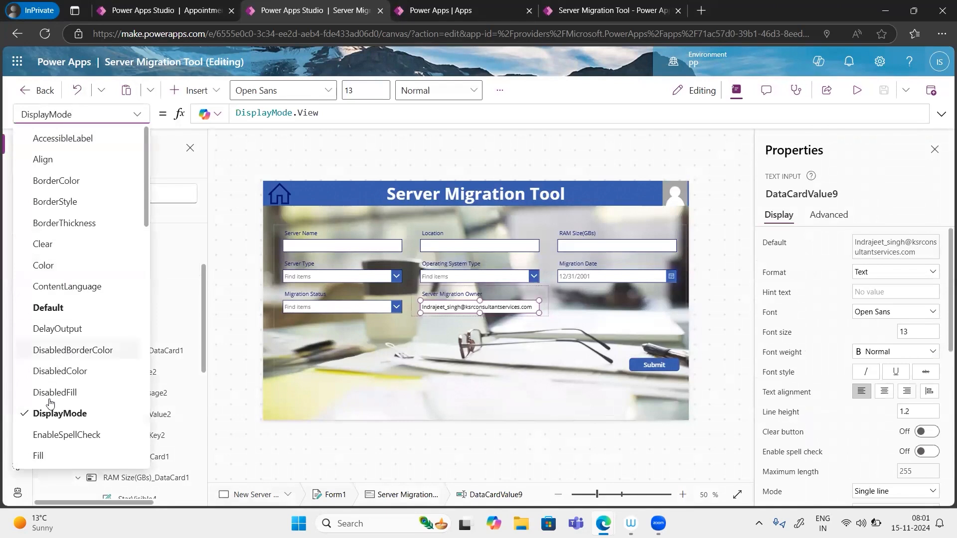
{"action": "left_click", "coordinate": [57, 414]}
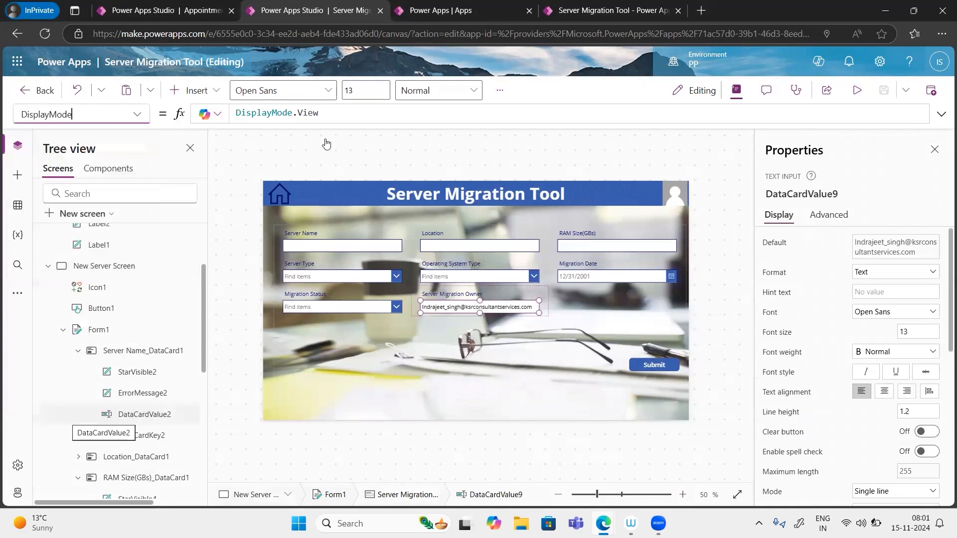
{"action": "left_click_drag", "start_coordinate": [321, 114], "coordinate": [224, 114]}
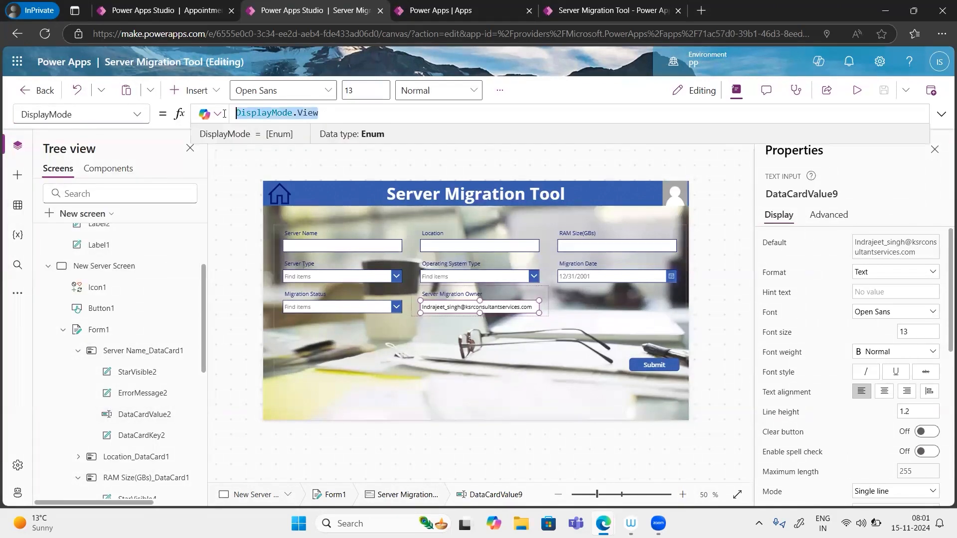
{"action": "left_click", "coordinate": [238, 121]}
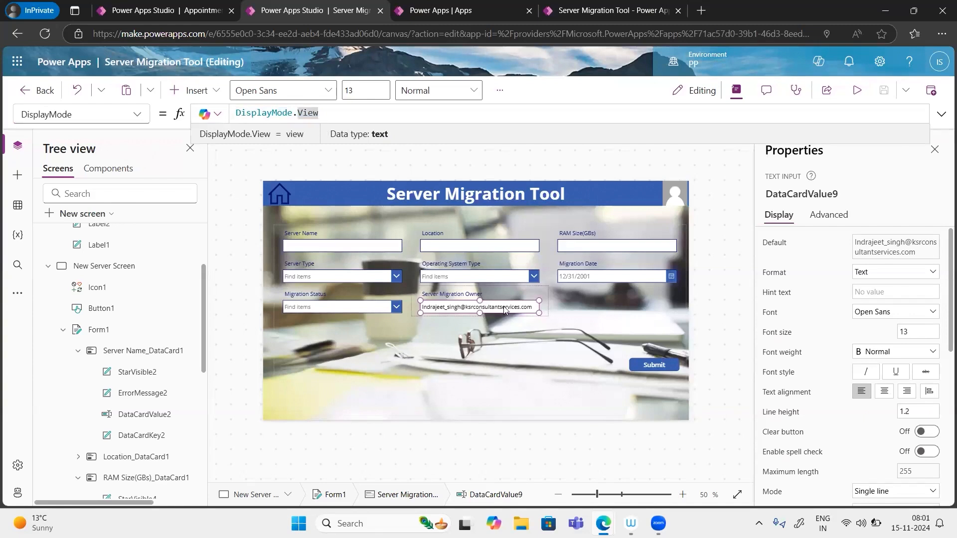
{"action": "mouse_move", "coordinate": [463, 301]}
{"action": "double_click", "coordinate": [299, 113]}
{"action": "key", "text": "BackSpace"}
{"action": "type", "text": "Edit"}
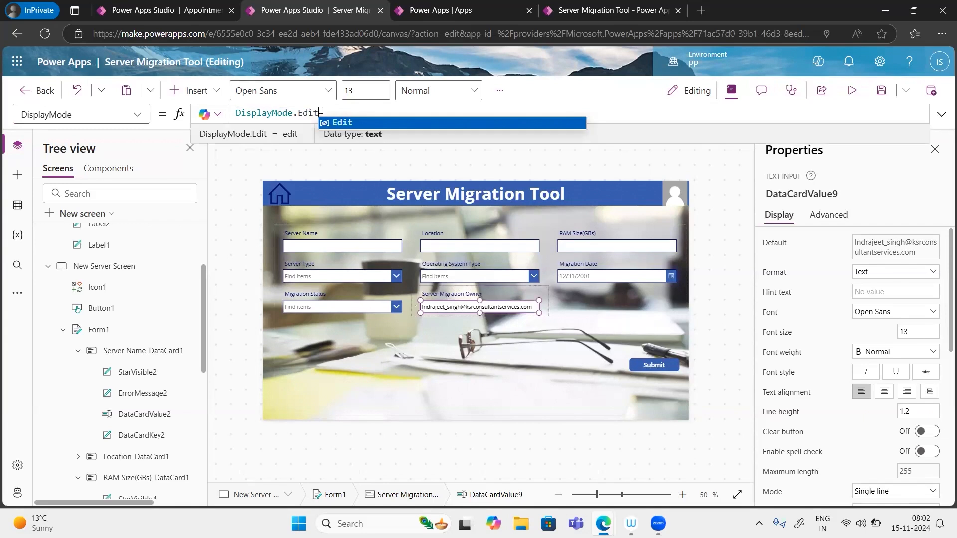
Step: Set the DisplayMode formula of the Server Migration Owner input to DisplayMode.Disabled and preview the app
{"action": "double_click", "coordinate": [299, 112]}
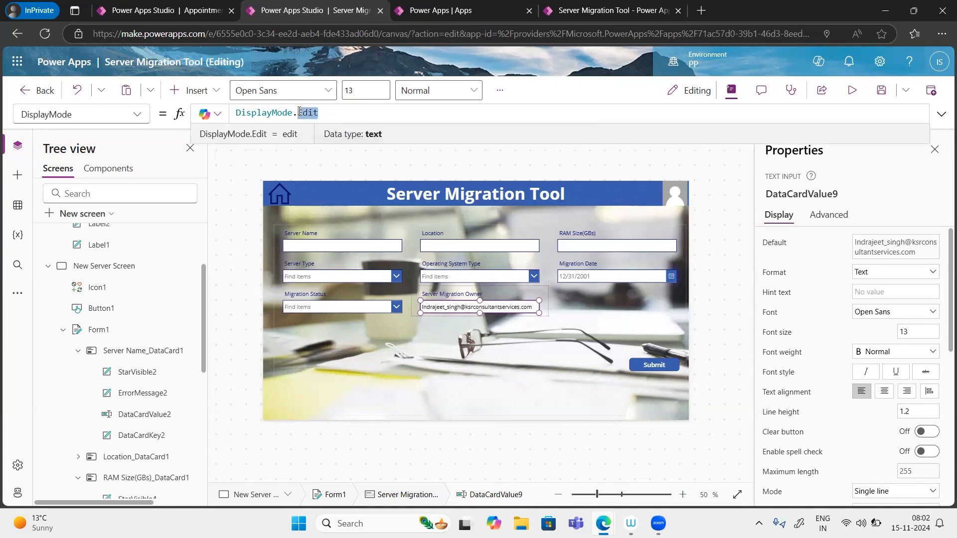
{"action": "type", "text": "Dis"}
{"action": "key", "text": "Tab"}
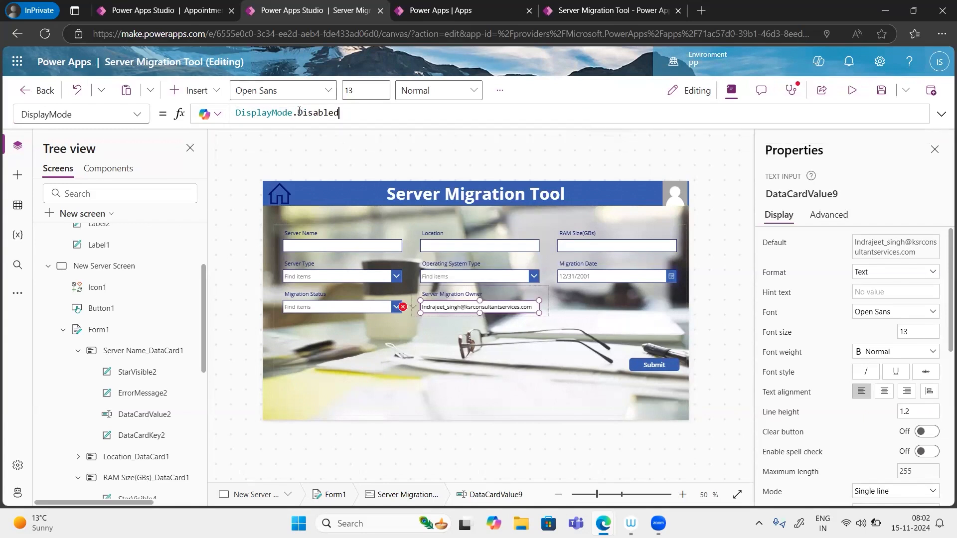
{"action": "left_click", "coordinate": [852, 90]}
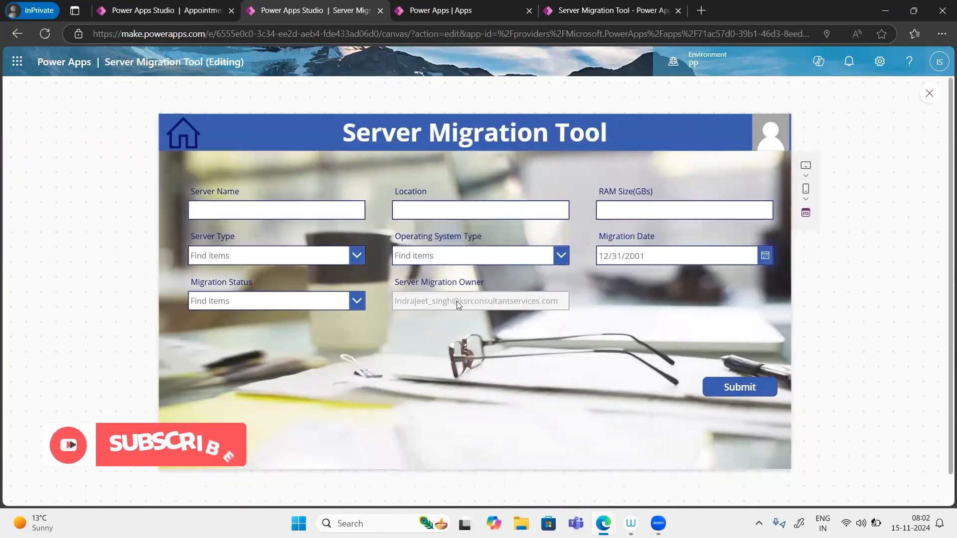
Step: Return to editing and change the DisplayMode formula of the Server Migration Owner input to DisplayMode.View
{"action": "left_click", "coordinate": [930, 95]}
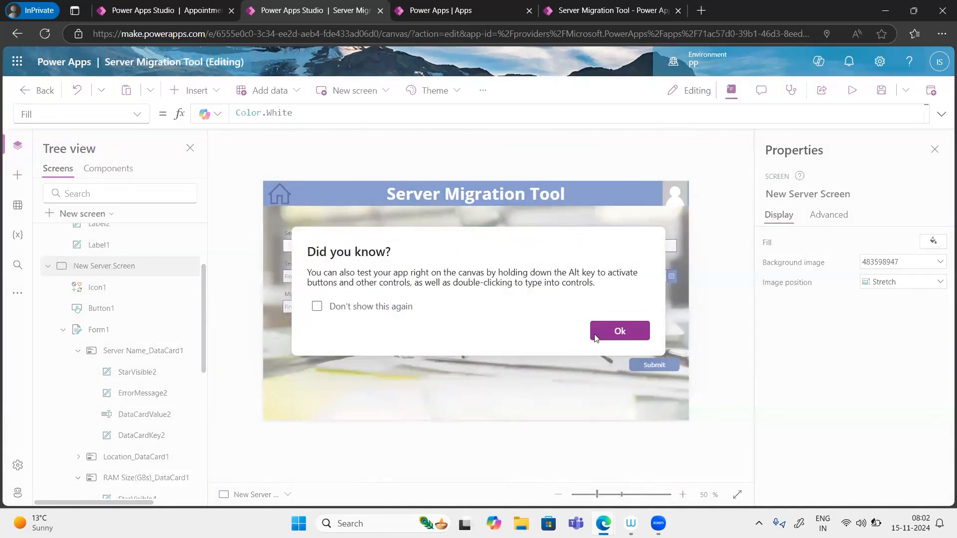
{"action": "left_click", "coordinate": [600, 338]}
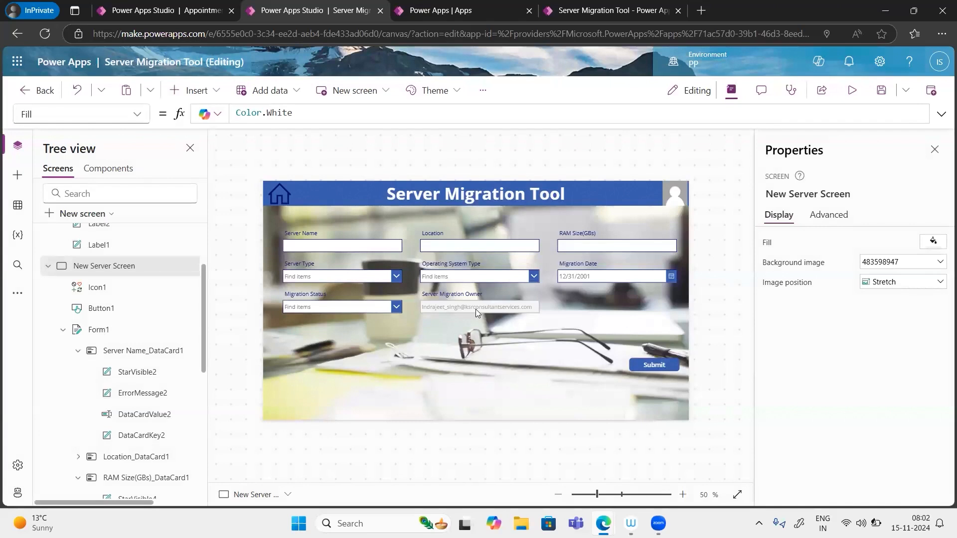
{"action": "left_click", "coordinate": [476, 309]}
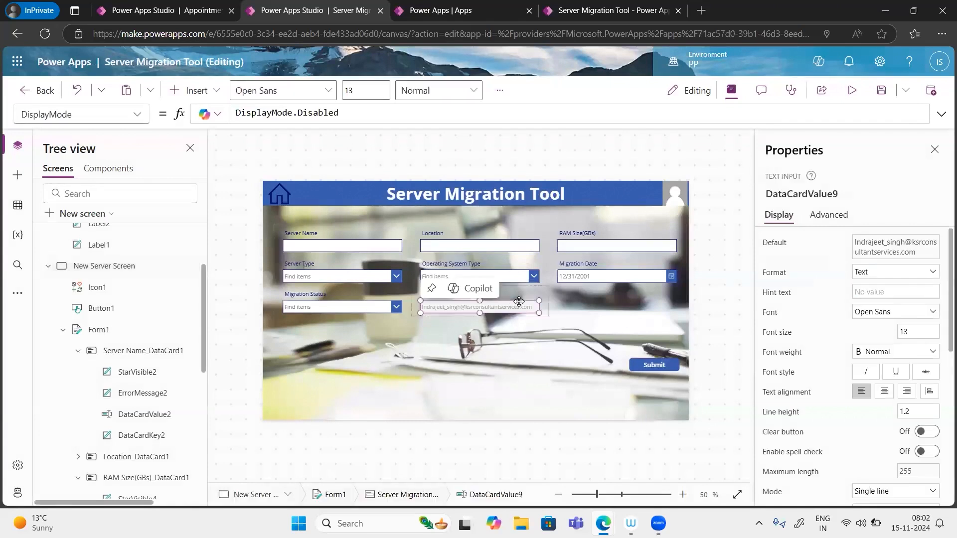
{"action": "double_click", "coordinate": [346, 113]}
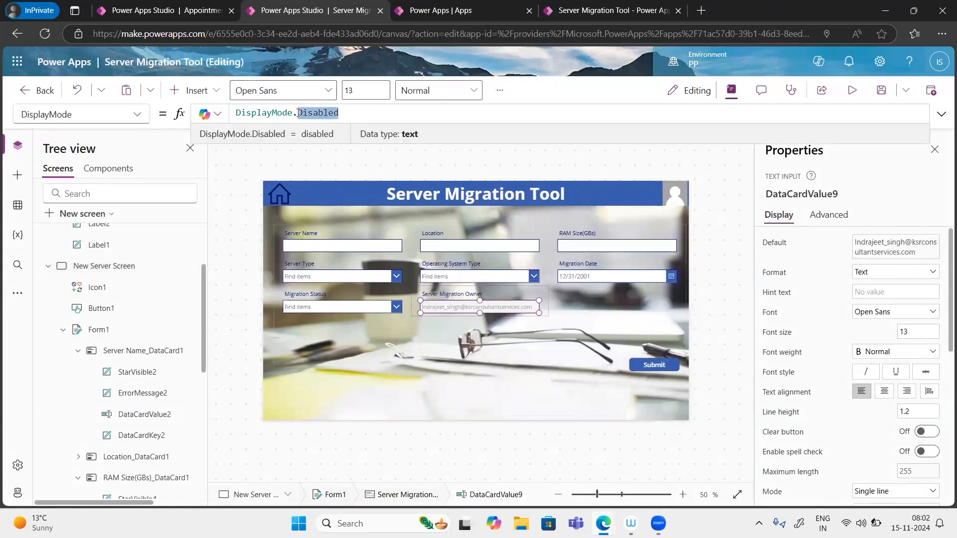
{"action": "type", "text": "View"}
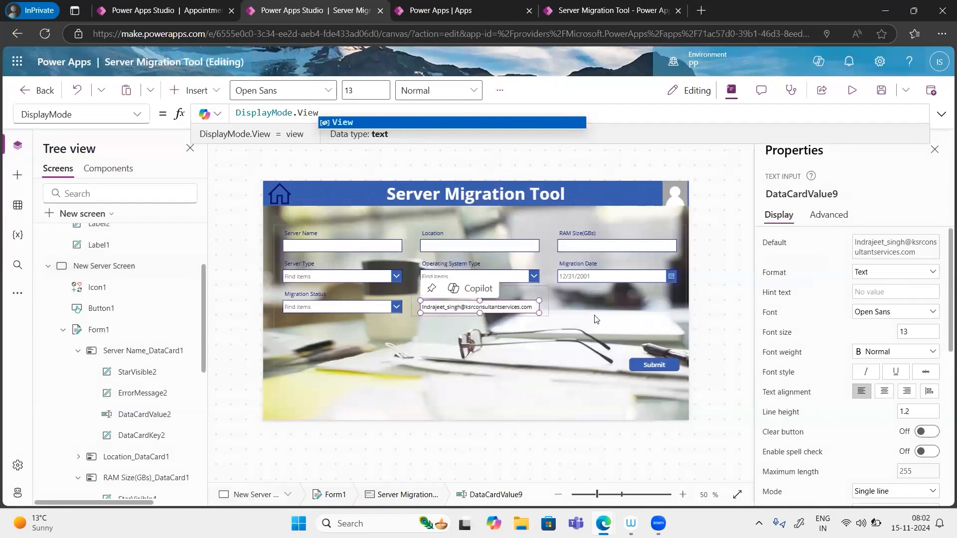
{"action": "left_click", "coordinate": [576, 228]}
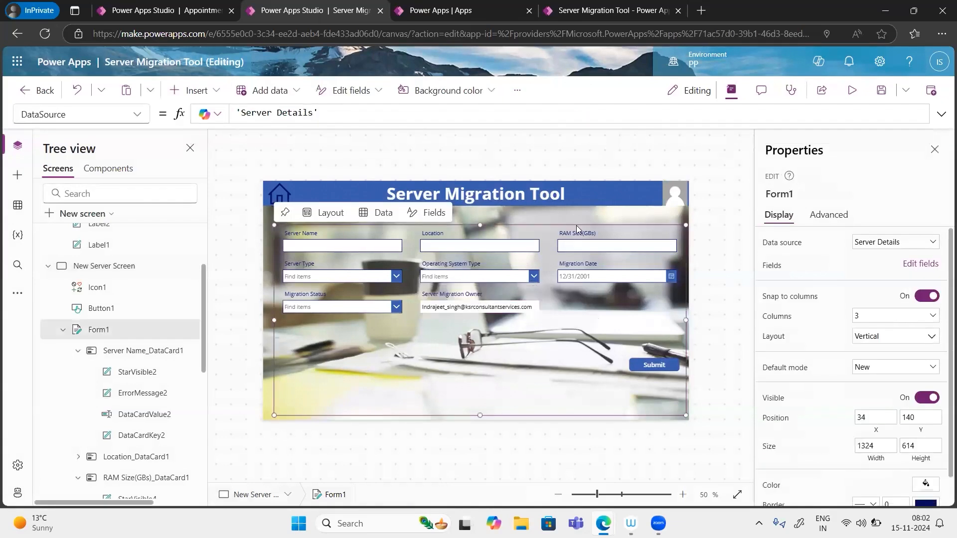
{"action": "left_click", "coordinate": [357, 2]}
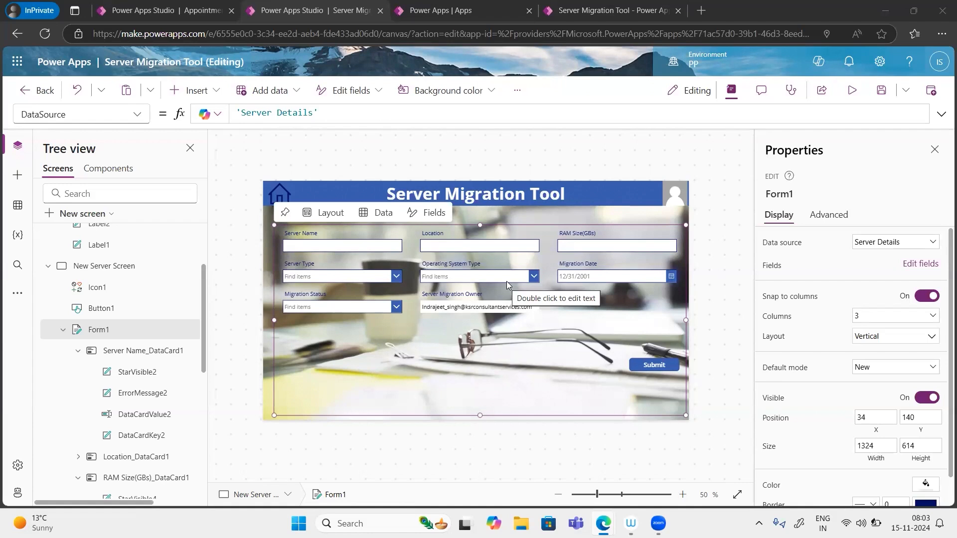
{"action": "left_click", "coordinate": [333, 247]}
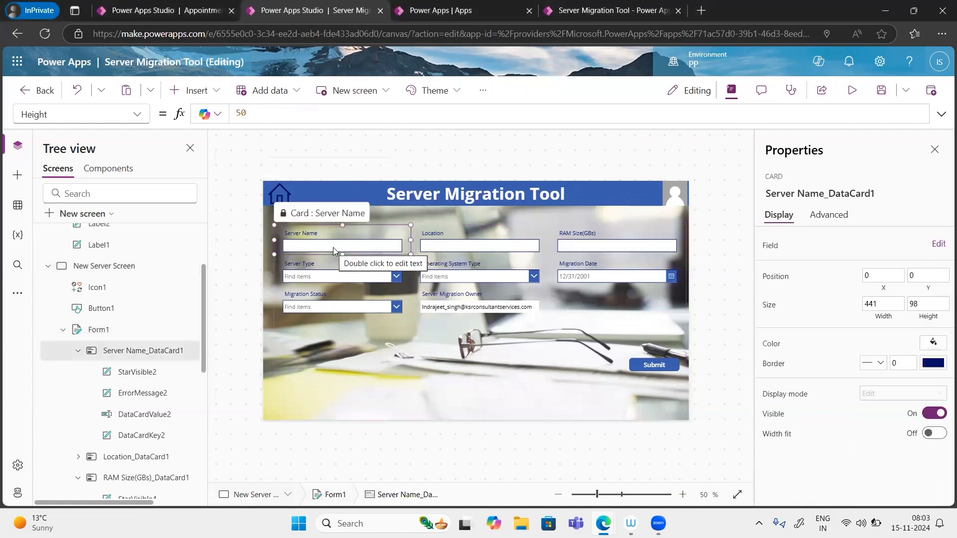
{"action": "left_click", "coordinate": [333, 248]}
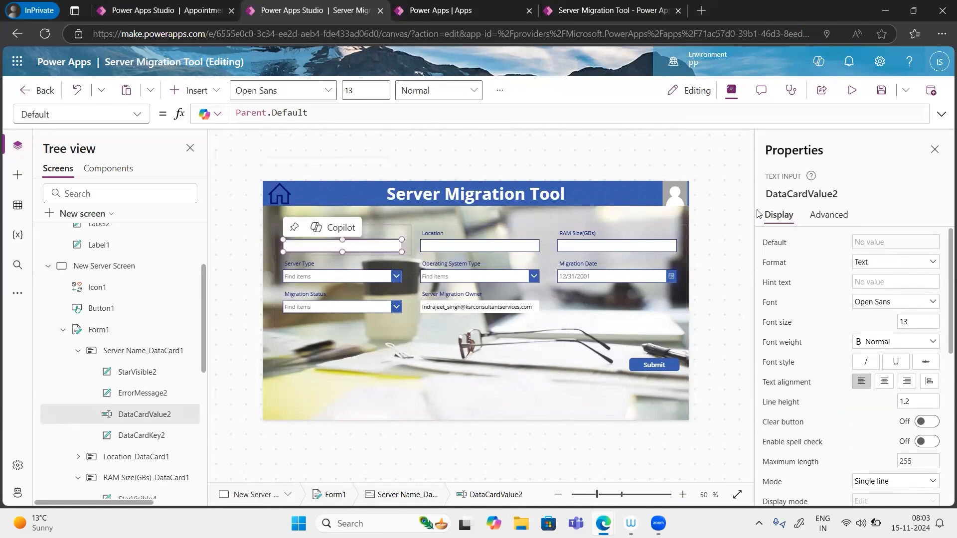
{"action": "left_click", "coordinate": [729, 224]}
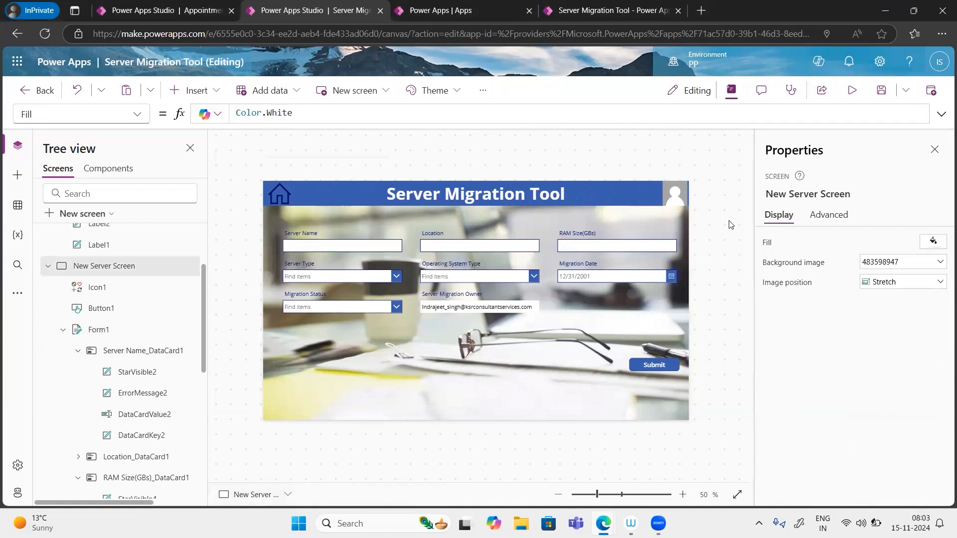
Step: Preview the new-server form to check the Server Migration Owner field, and return to editing
{"action": "left_click", "coordinate": [852, 90]}
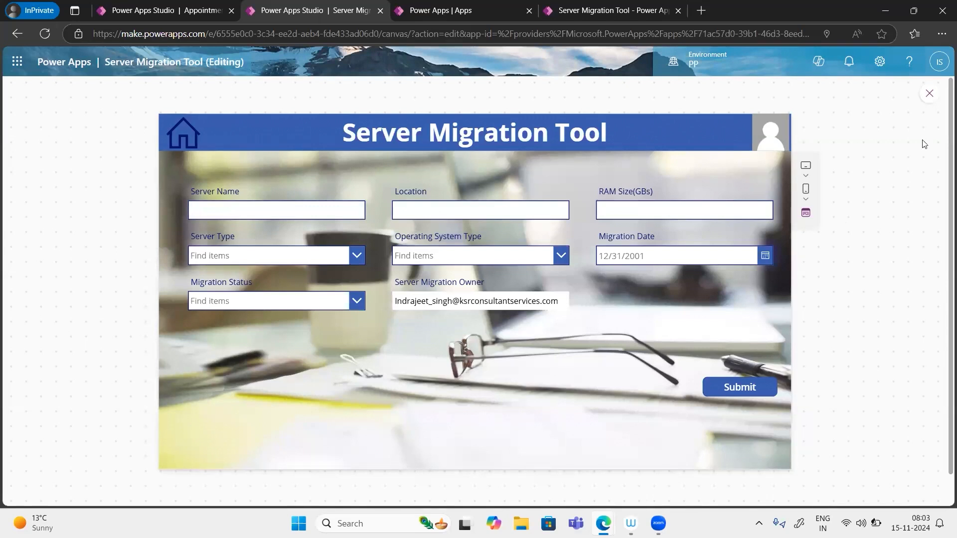
{"action": "left_click", "coordinate": [929, 96]}
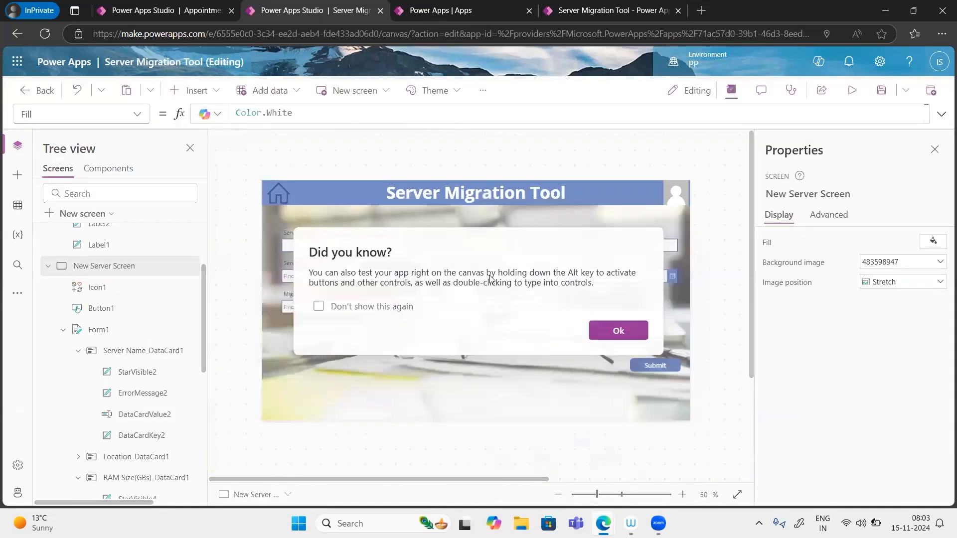
{"action": "left_click", "coordinate": [600, 330]}
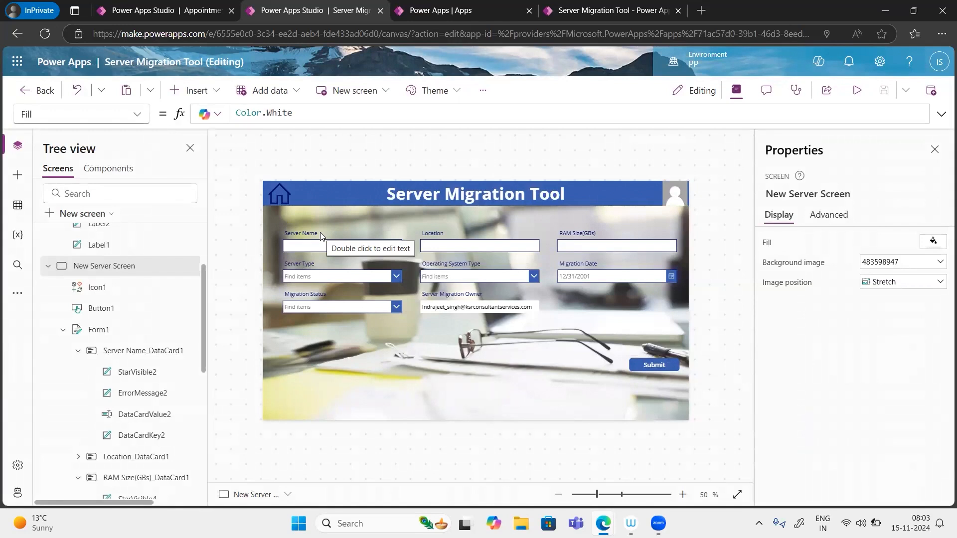
Step: Search the insertable controls for "icons" and look through the available icons for the New Server Screen
{"action": "left_click", "coordinate": [210, 96]}
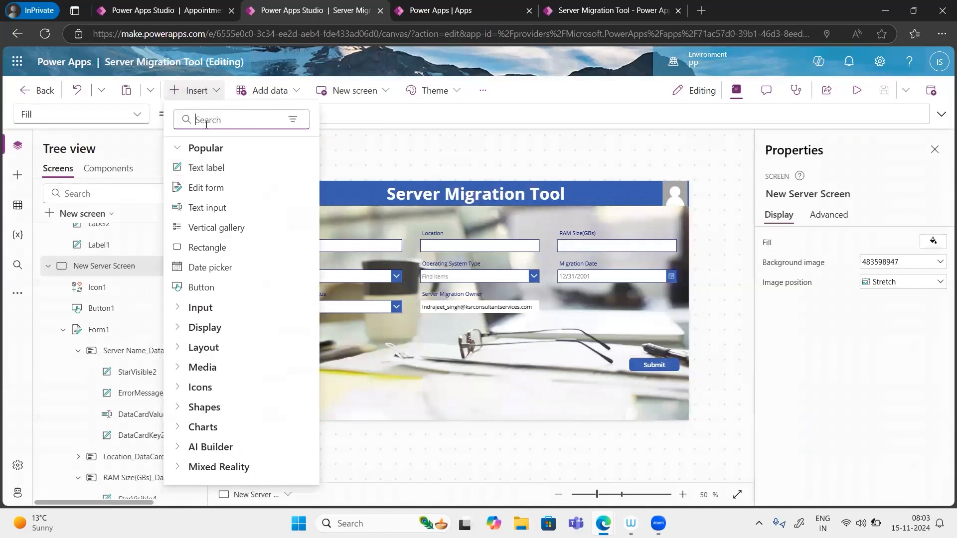
{"action": "type", "text": "icons"}
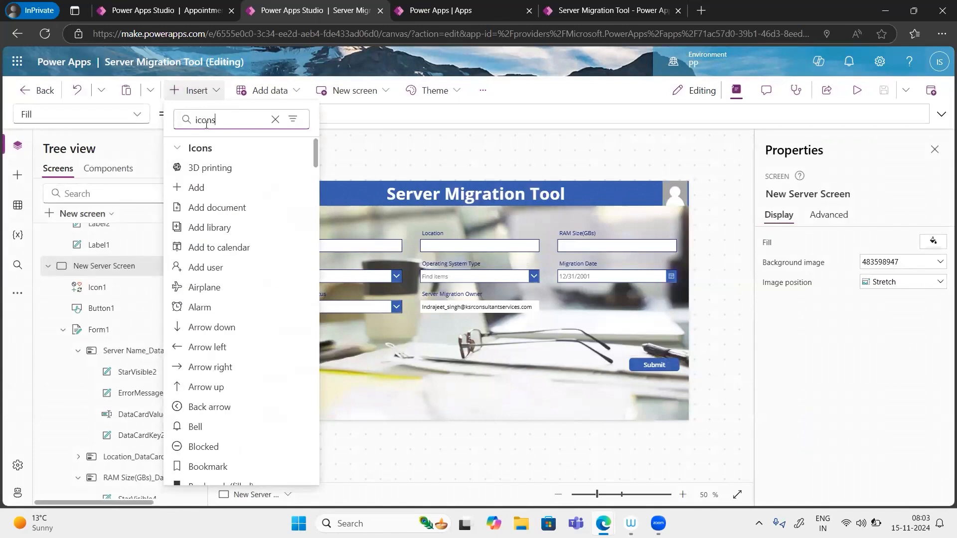
{"action": "scroll", "coordinate": [217, 317], "scroll_direction": "down", "scroll_amount": 4}
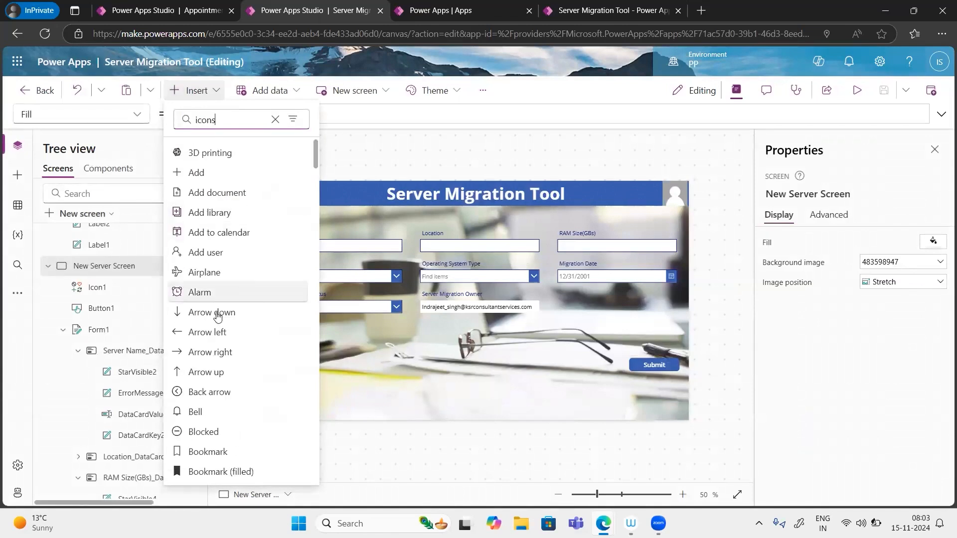
{"action": "type", "text": "s"}
{"action": "scroll", "coordinate": [217, 317], "scroll_direction": "down", "scroll_amount": 5}
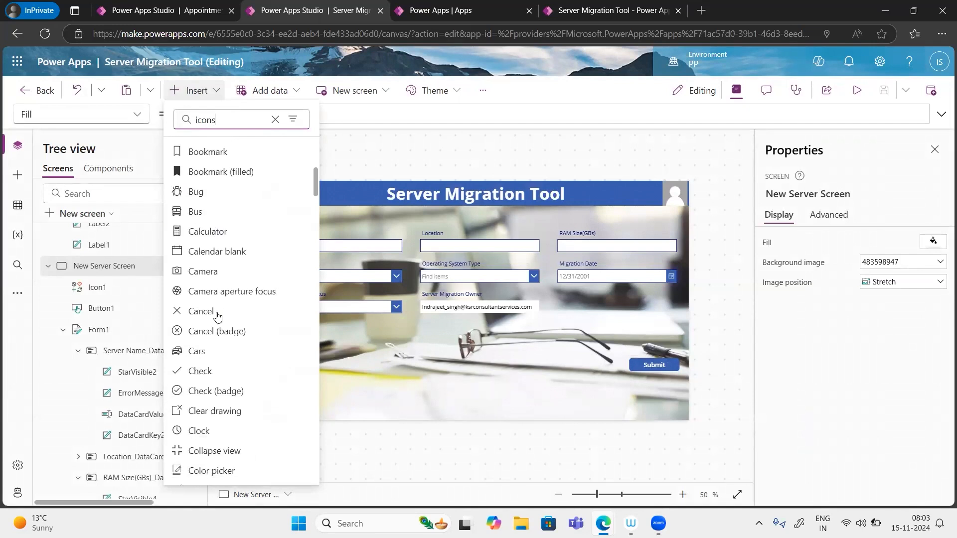
{"action": "scroll", "coordinate": [217, 315], "scroll_direction": "down", "scroll_amount": 3}
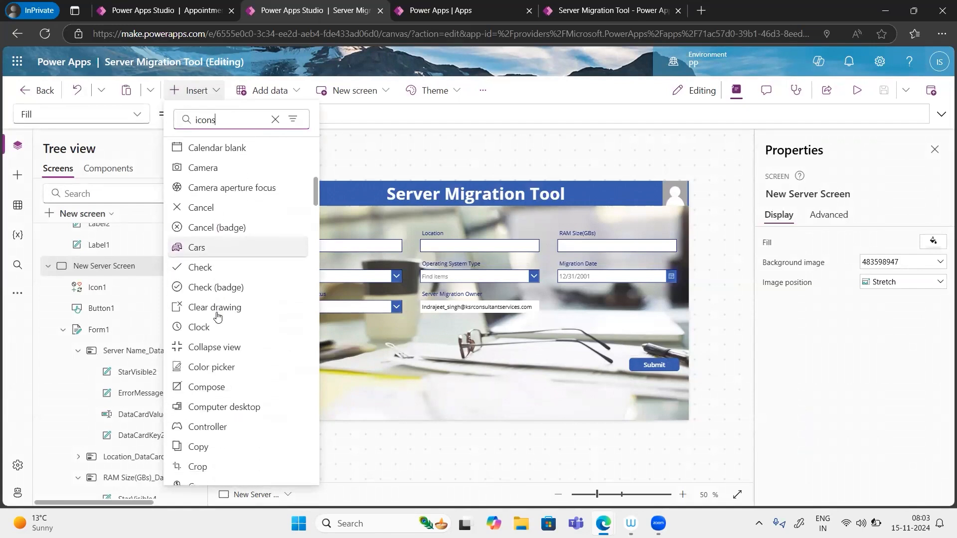
{"action": "scroll", "coordinate": [217, 316], "scroll_direction": "down", "scroll_amount": 5}
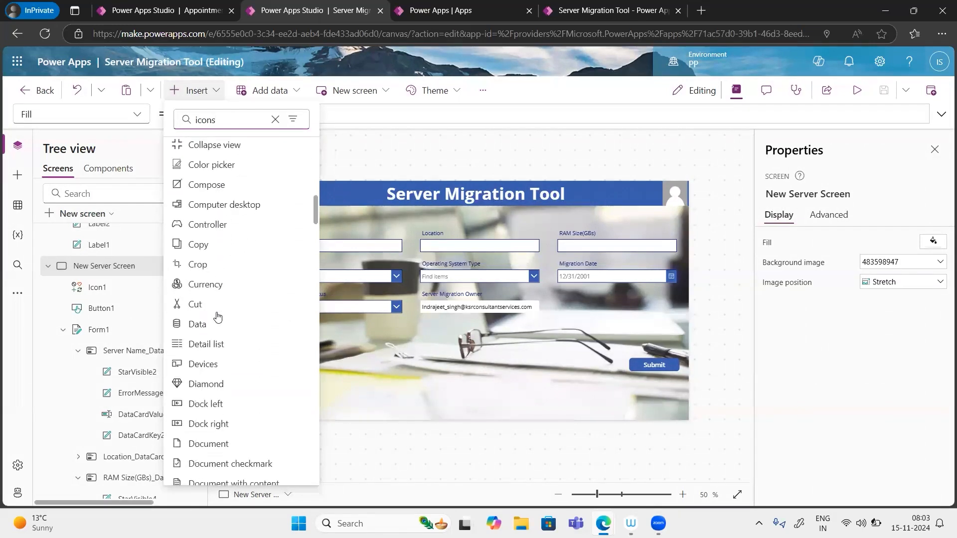
{"action": "scroll", "coordinate": [217, 317], "scroll_direction": "down", "scroll_amount": 4}
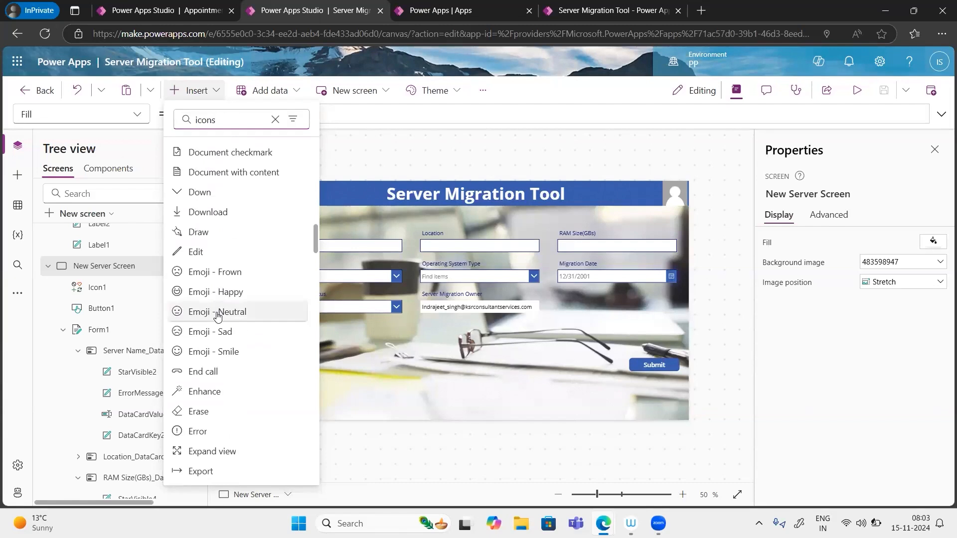
{"action": "scroll", "coordinate": [217, 317], "scroll_direction": "down", "scroll_amount": 4}
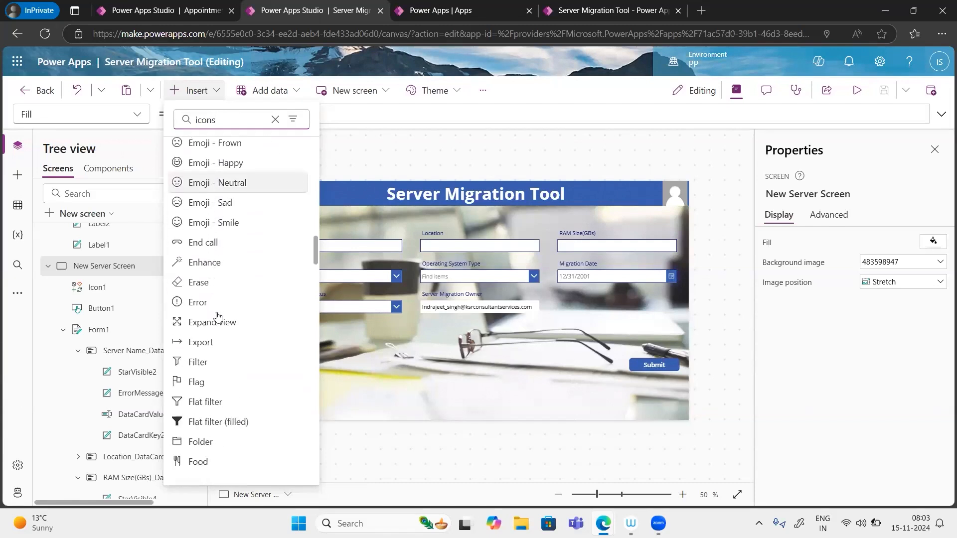
{"action": "scroll", "coordinate": [217, 316], "scroll_direction": "down", "scroll_amount": 4}
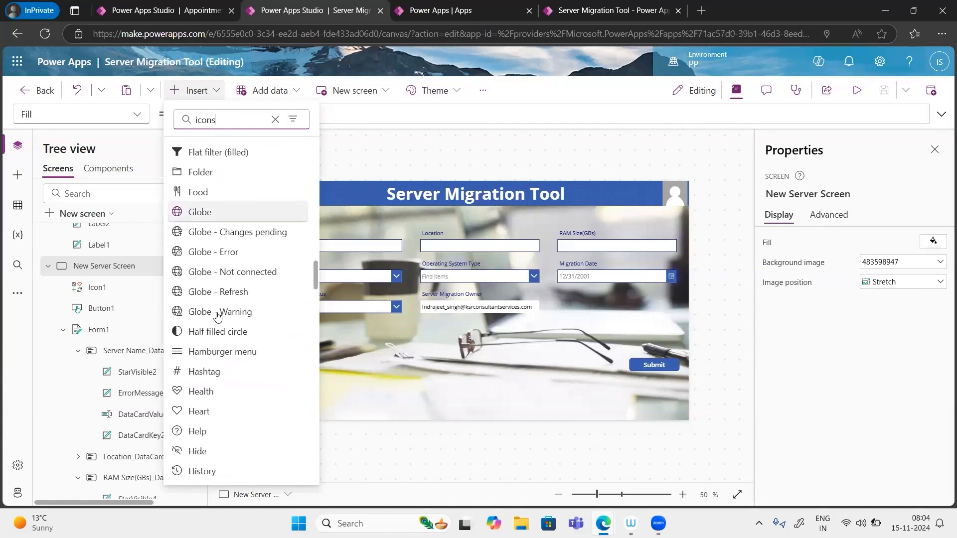
{"action": "scroll", "coordinate": [217, 317], "scroll_direction": "down", "scroll_amount": 4}
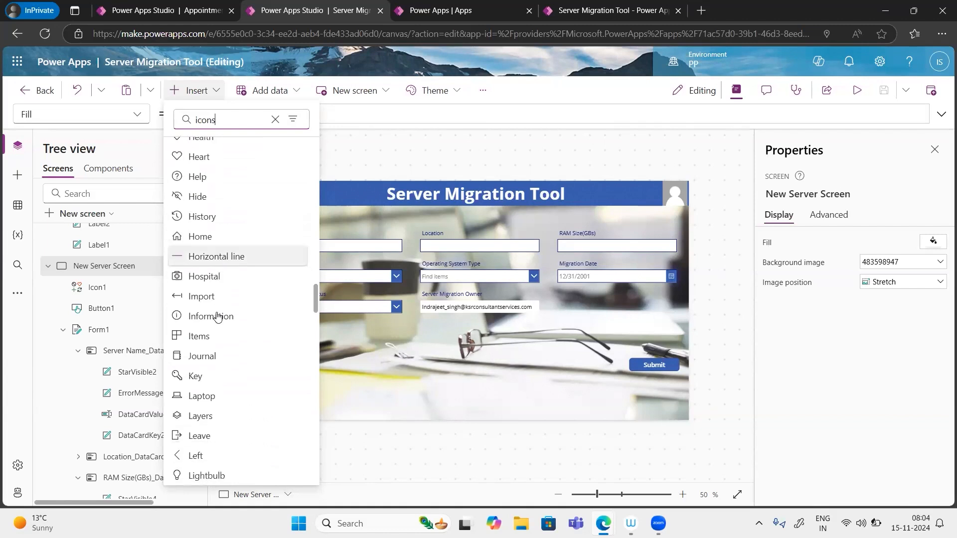
{"action": "scroll", "coordinate": [217, 316], "scroll_direction": "down", "scroll_amount": 3}
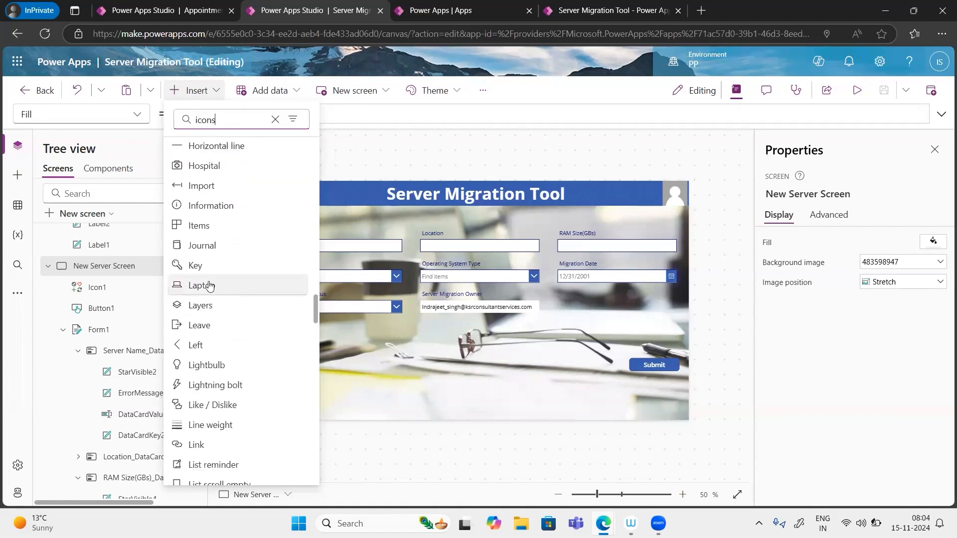
{"action": "scroll", "coordinate": [199, 294], "scroll_direction": "down", "scroll_amount": 2}
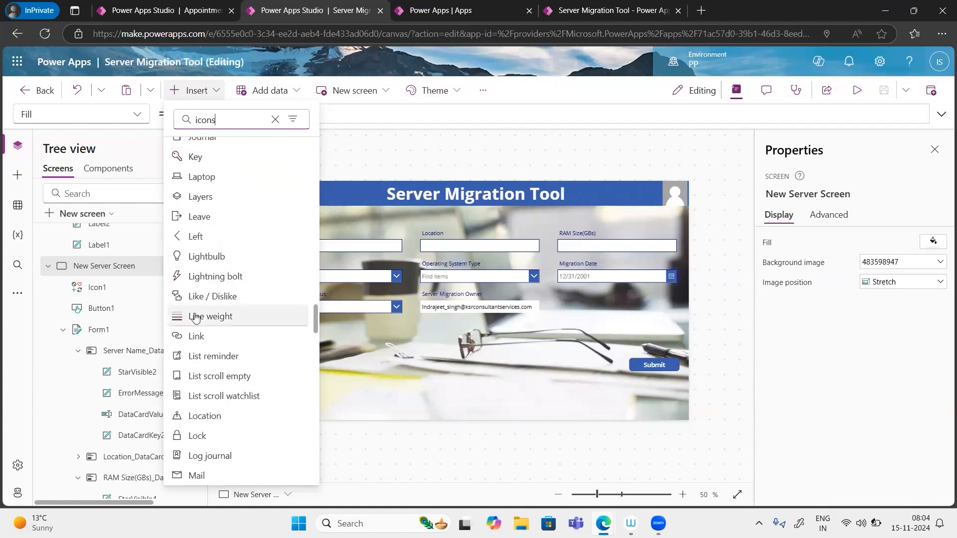
{"action": "scroll", "coordinate": [197, 319], "scroll_direction": "down", "scroll_amount": 1}
{"action": "scroll", "coordinate": [196, 315], "scroll_direction": "down", "scroll_amount": 3}
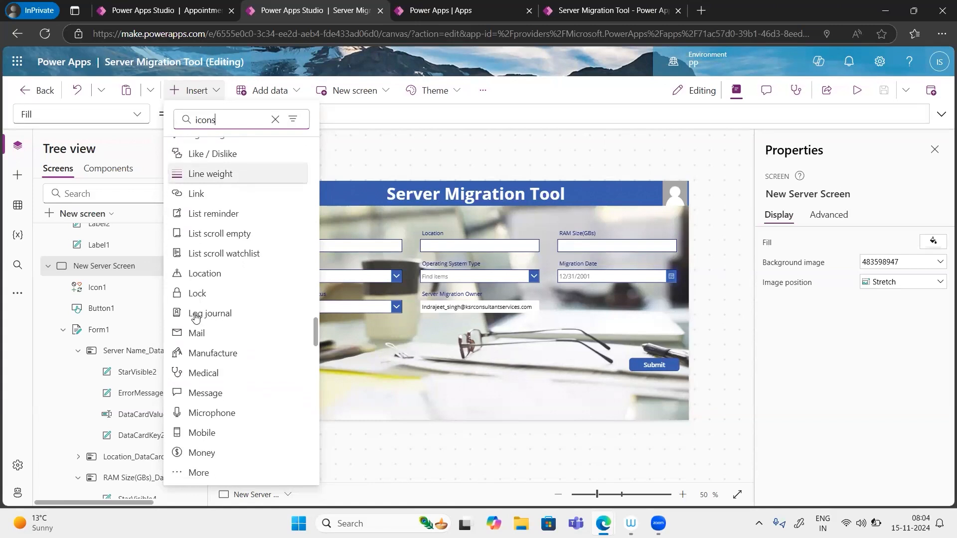
{"action": "scroll", "coordinate": [197, 311], "scroll_direction": "down", "scroll_amount": 2}
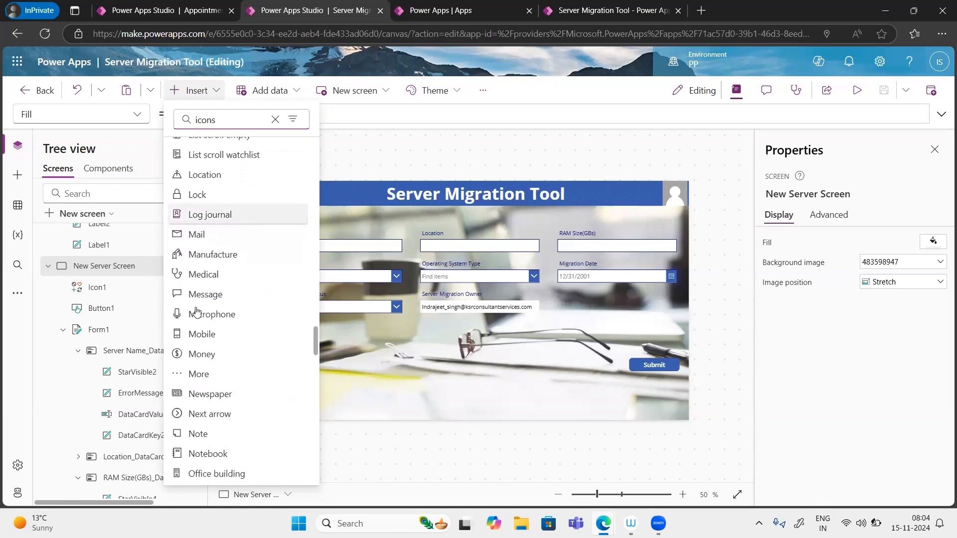
{"action": "scroll", "coordinate": [197, 312], "scroll_direction": "down", "scroll_amount": 2}
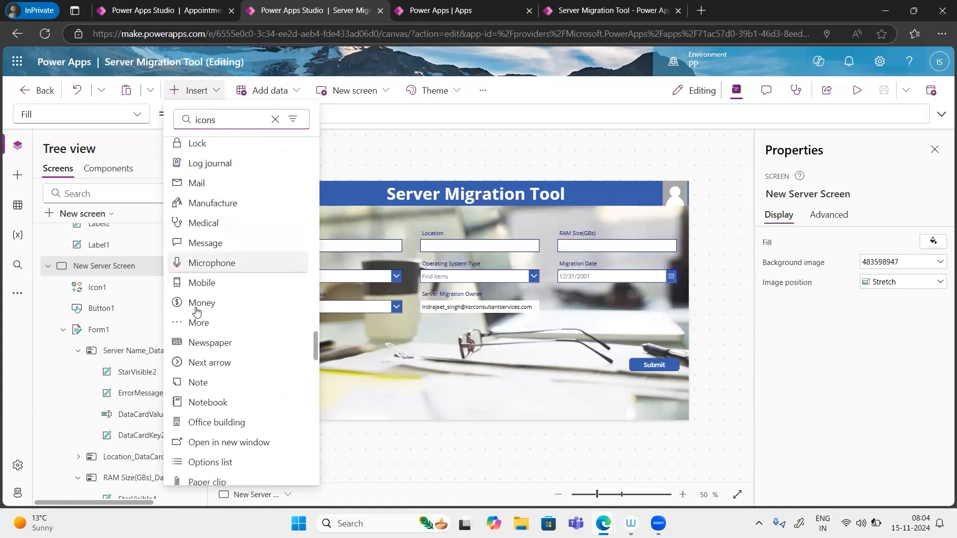
{"action": "scroll", "coordinate": [196, 311], "scroll_direction": "down", "scroll_amount": 3}
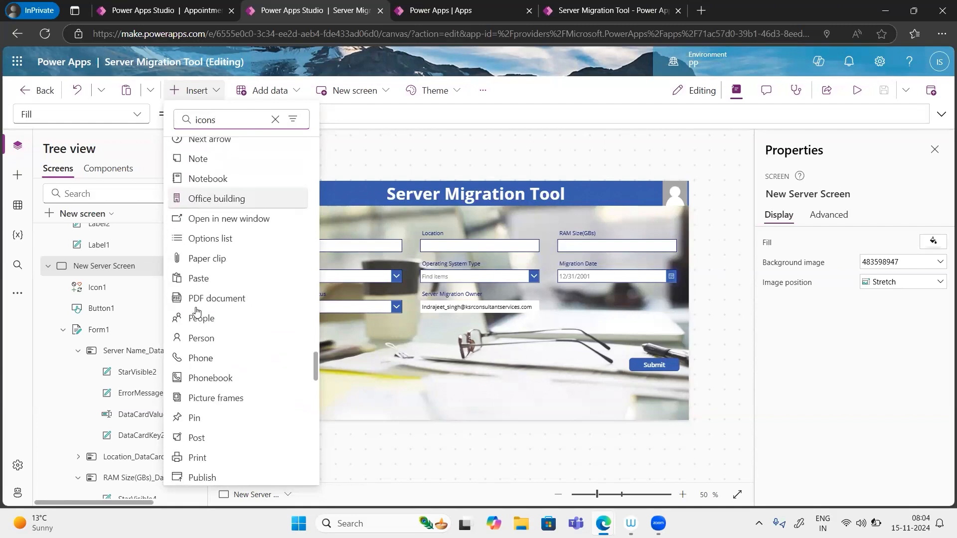
{"action": "scroll", "coordinate": [197, 312], "scroll_direction": "down", "scroll_amount": 3}
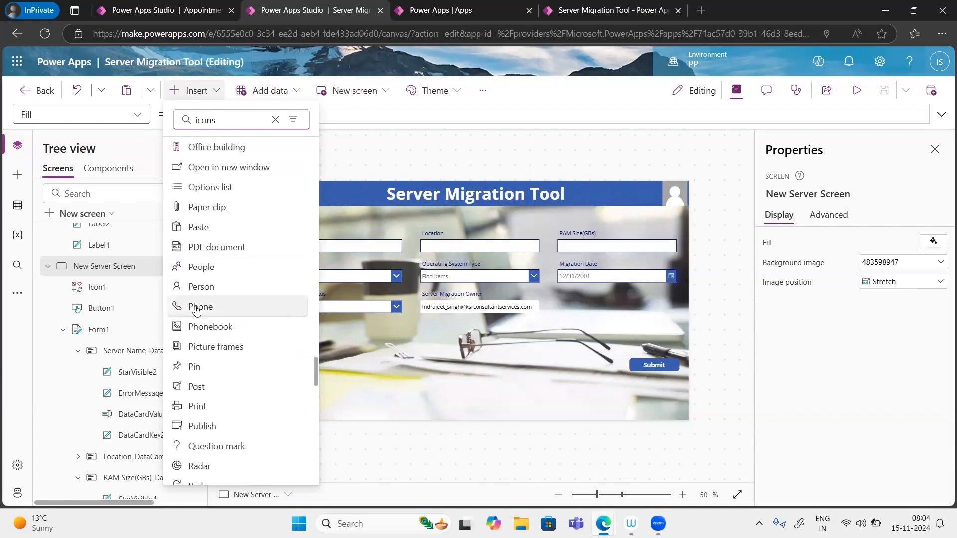
{"action": "scroll", "coordinate": [196, 311], "scroll_direction": "down", "scroll_amount": 2}
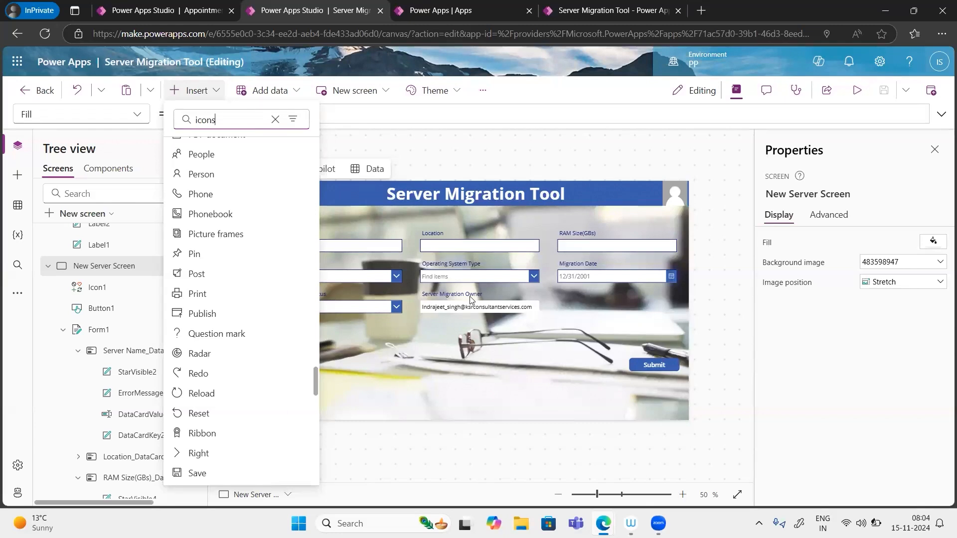
{"action": "scroll", "coordinate": [269, 384], "scroll_direction": "down", "scroll_amount": 5}
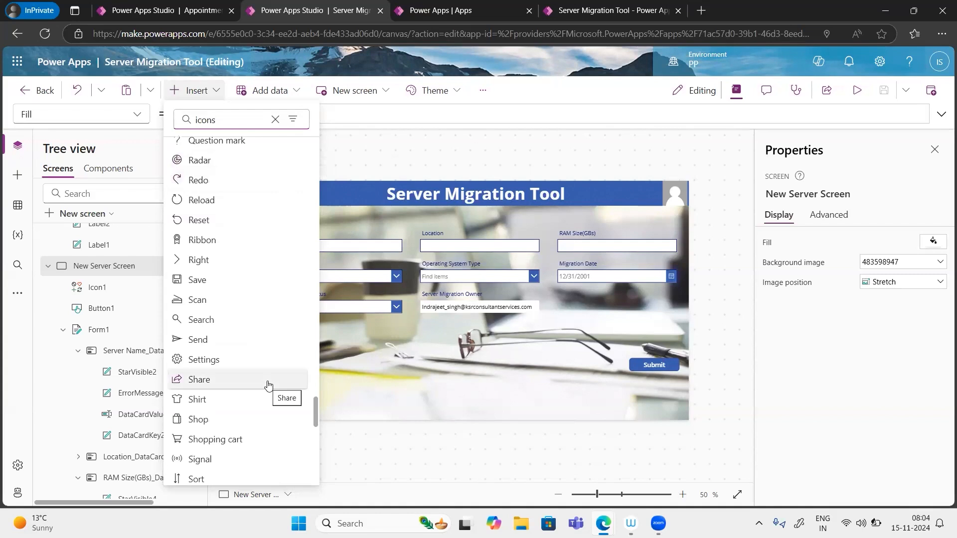
{"action": "scroll", "coordinate": [268, 384], "scroll_direction": "down", "scroll_amount": 4}
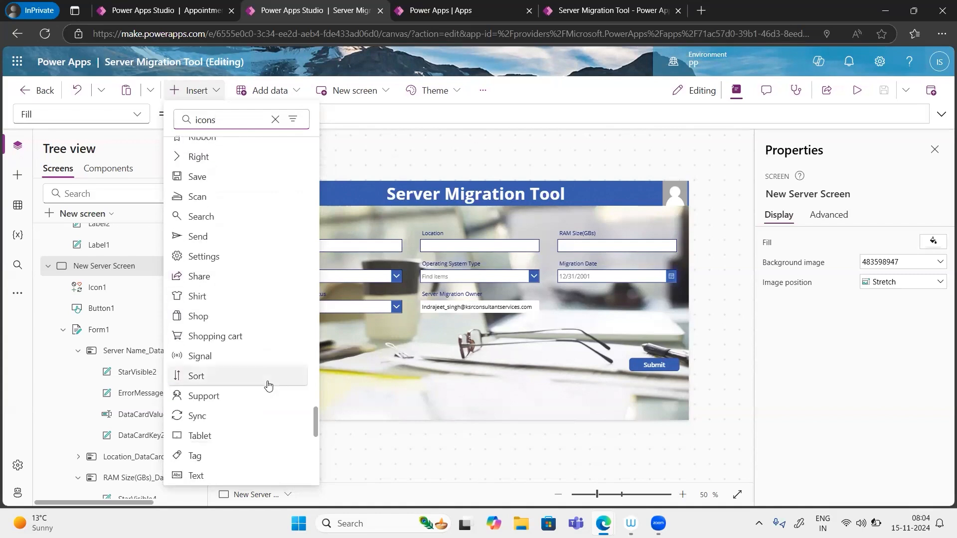
{"action": "scroll", "coordinate": [268, 382], "scroll_direction": "down", "scroll_amount": 1}
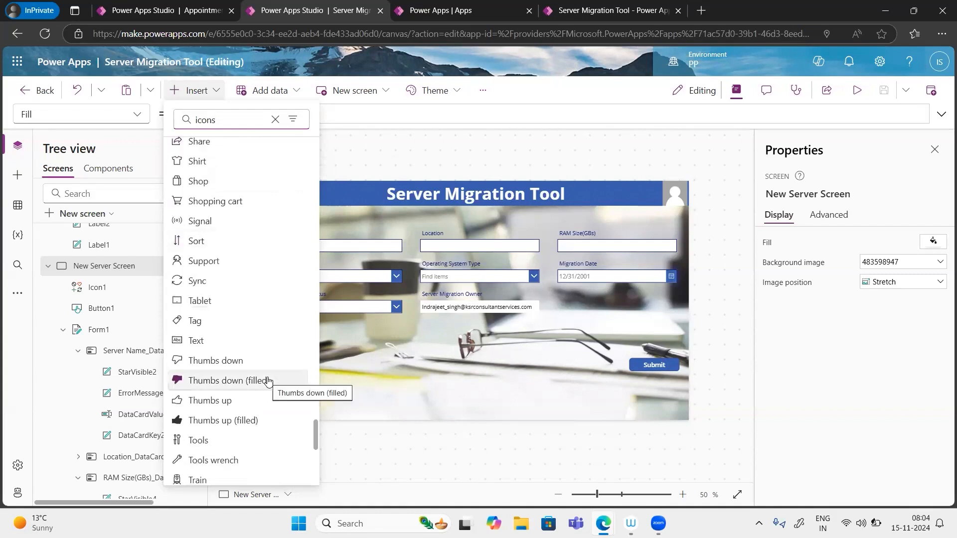
{"action": "scroll", "coordinate": [268, 382], "scroll_direction": "down", "scroll_amount": 1}
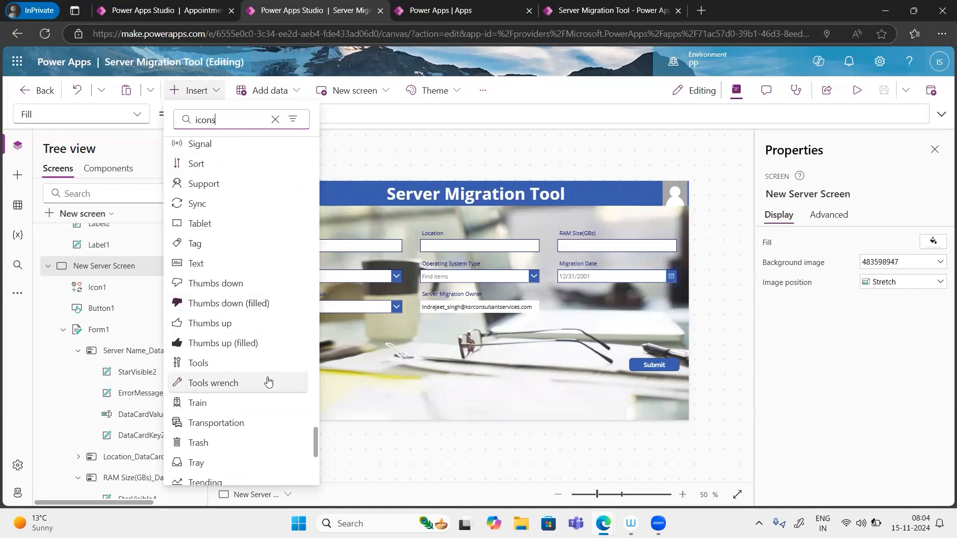
Step: Look through the remaining icons and search the insertable controls for an asterisk
{"action": "scroll", "coordinate": [268, 382], "scroll_direction": "down", "scroll_amount": 2}
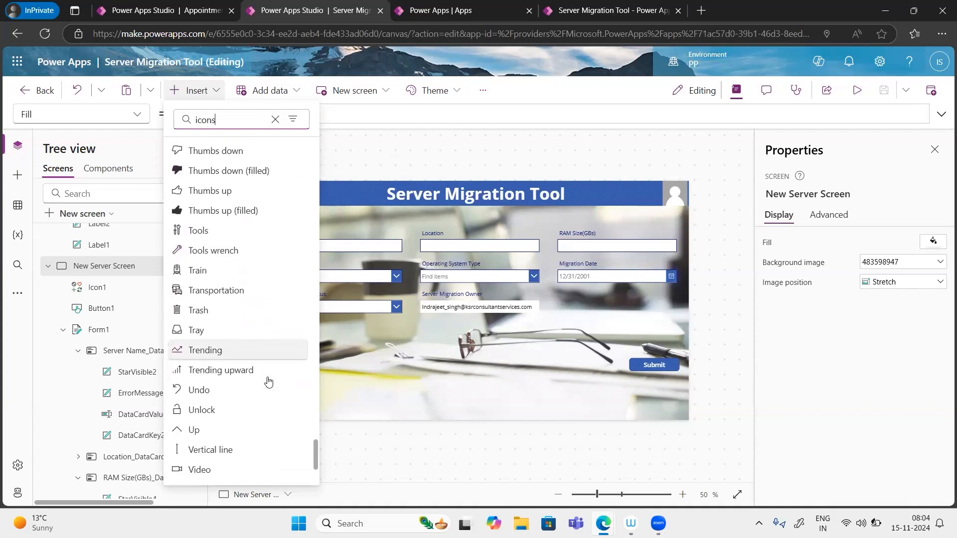
{"action": "scroll", "coordinate": [268, 382], "scroll_direction": "down", "scroll_amount": 2}
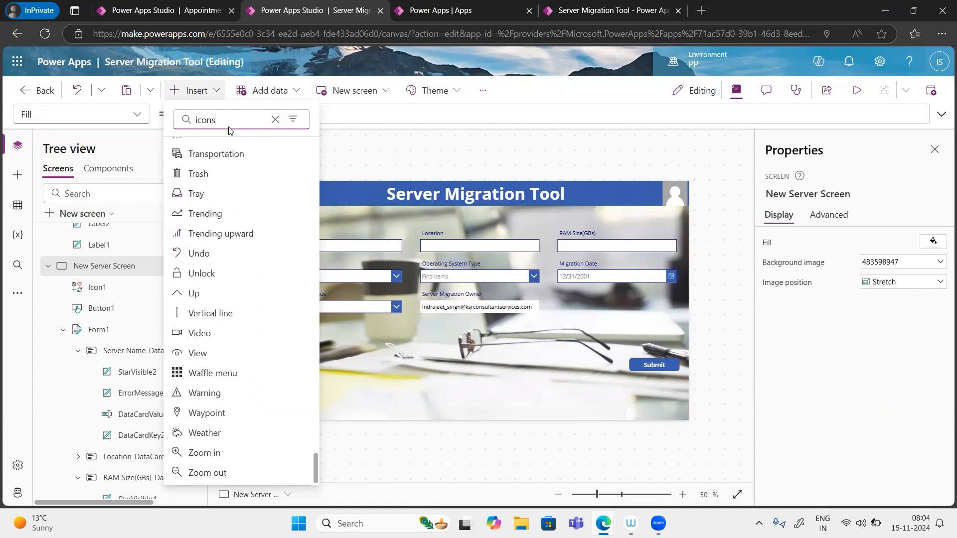
{"action": "left_click_drag", "start_coordinate": [217, 121], "coordinate": [187, 121]}
{"action": "type", "text": "asterik"}
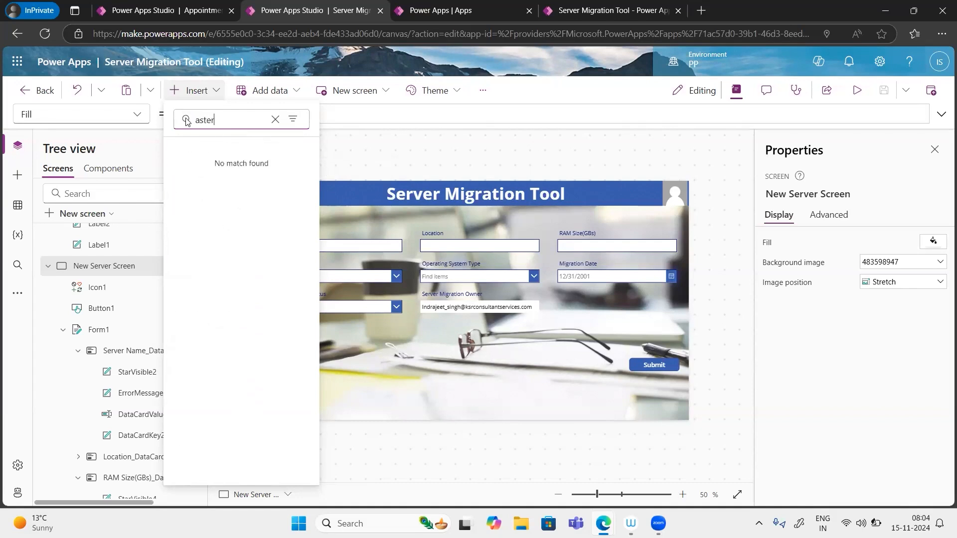
{"action": "key", "text": "BackSpace"}
{"action": "key", "text": "BackSpace"}
{"action": "key", "text": "BackSpace"}
{"action": "key", "text": "BackSpace"}
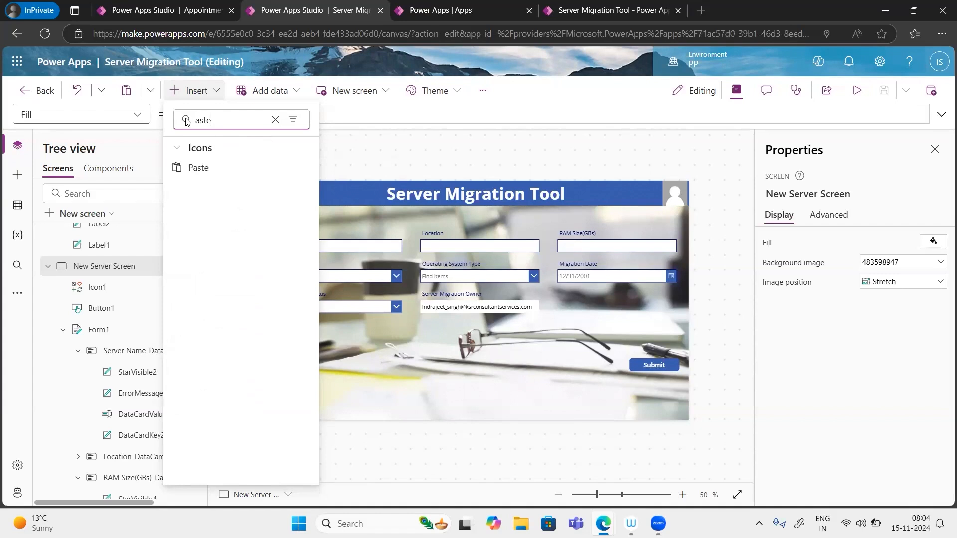
{"action": "key", "text": "BackSpace"}
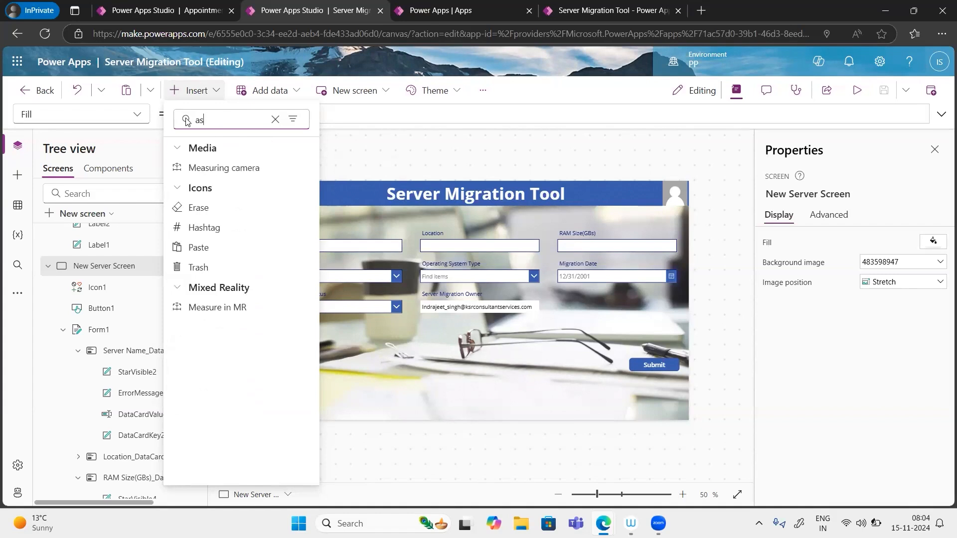
{"action": "key", "text": "BackSpace"}
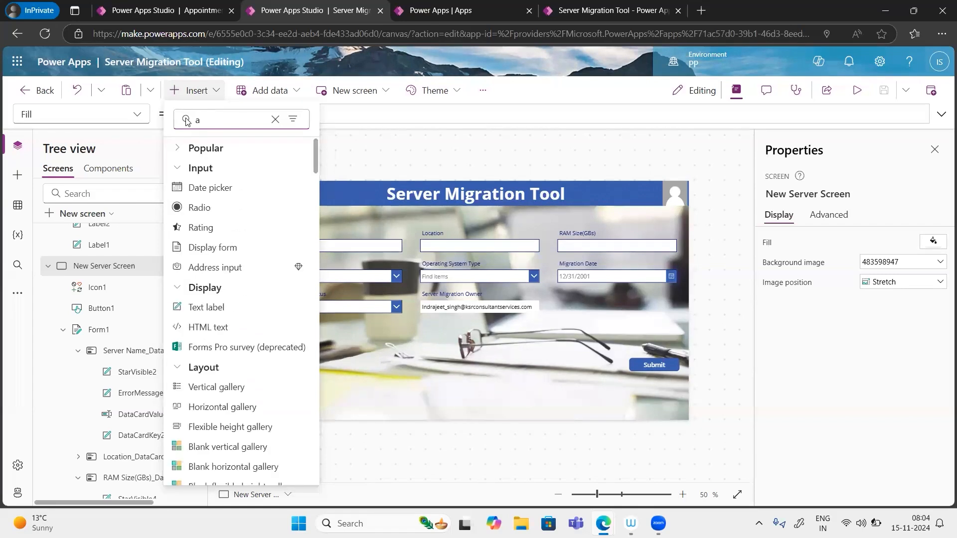
{"action": "key", "text": "BackSpace"}
Step: Insert a 5-point star and place it beside the Server Name label, sized about 30 by 22
{"action": "type", "text": "start"}
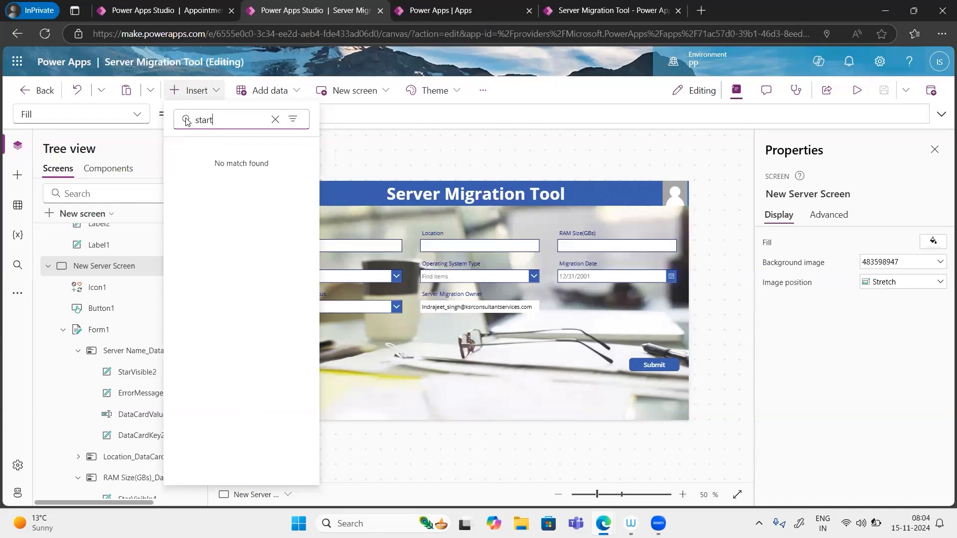
{"action": "key", "text": "BackSpace"}
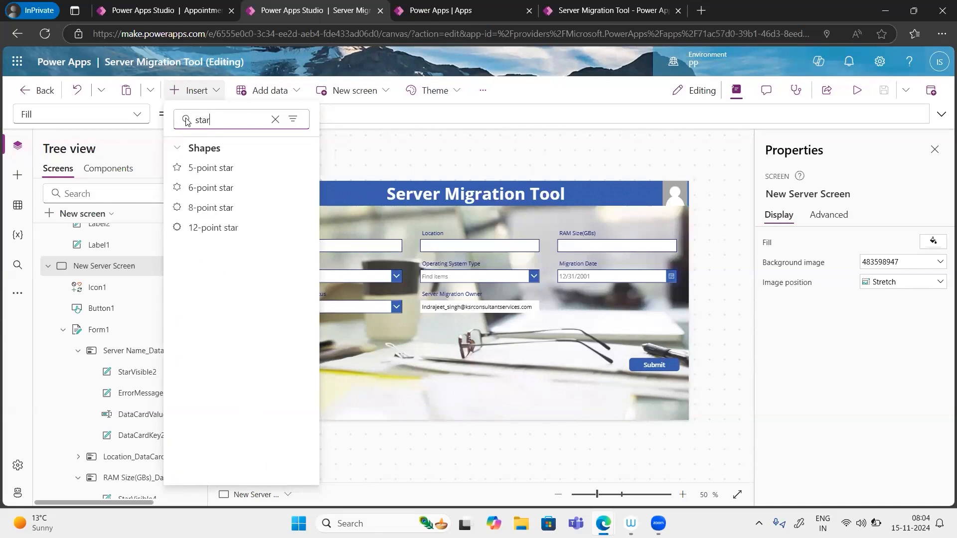
{"action": "left_click", "coordinate": [200, 167]}
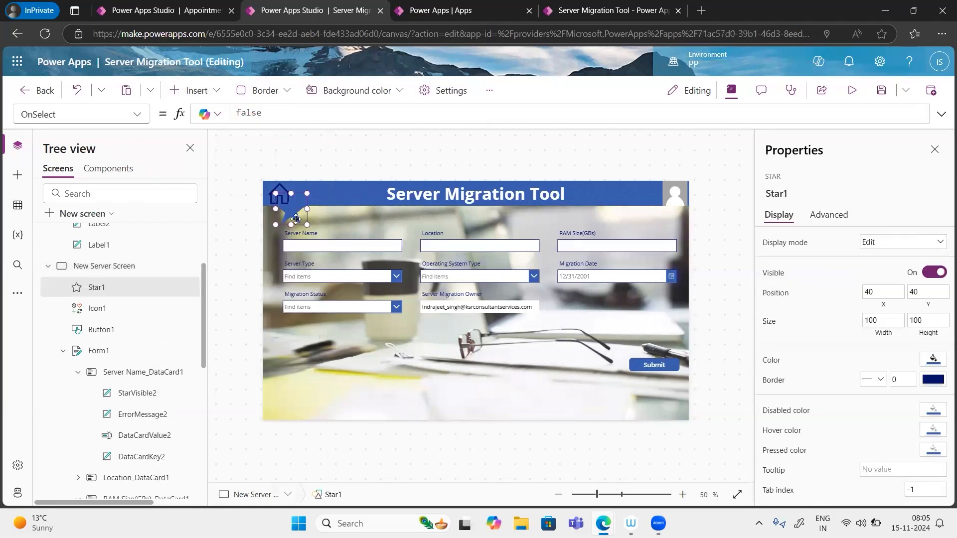
{"action": "left_click_drag", "start_coordinate": [306, 221], "coordinate": [328, 238]}
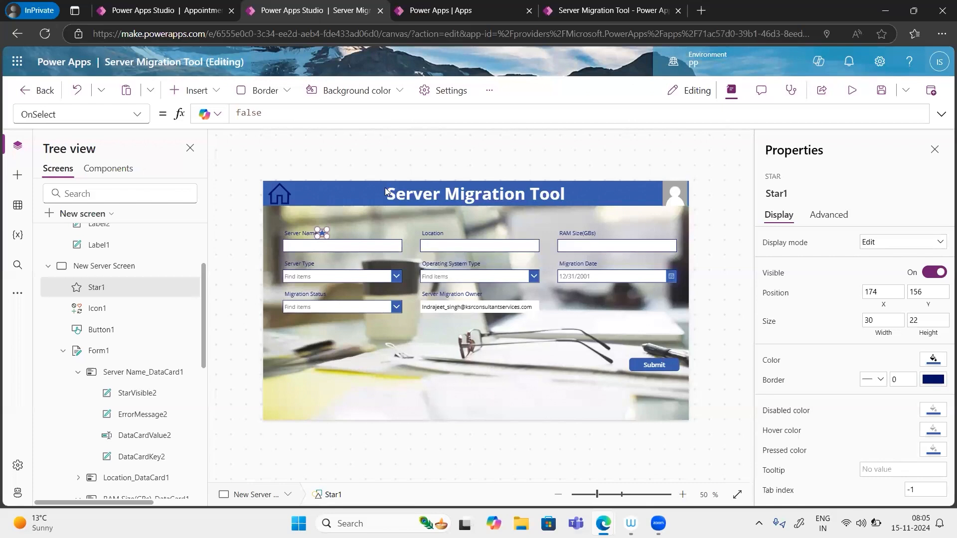
Step: Shrink the star beside the Server Name label to about 18 by 16, at about X 186, Y 156
{"action": "left_click", "coordinate": [393, 238]}
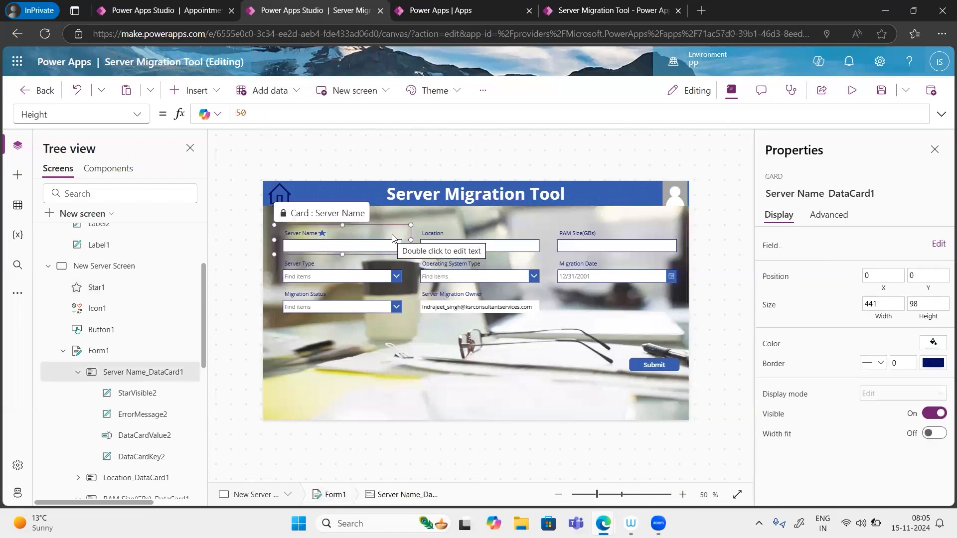
{"action": "left_click", "coordinate": [321, 232]}
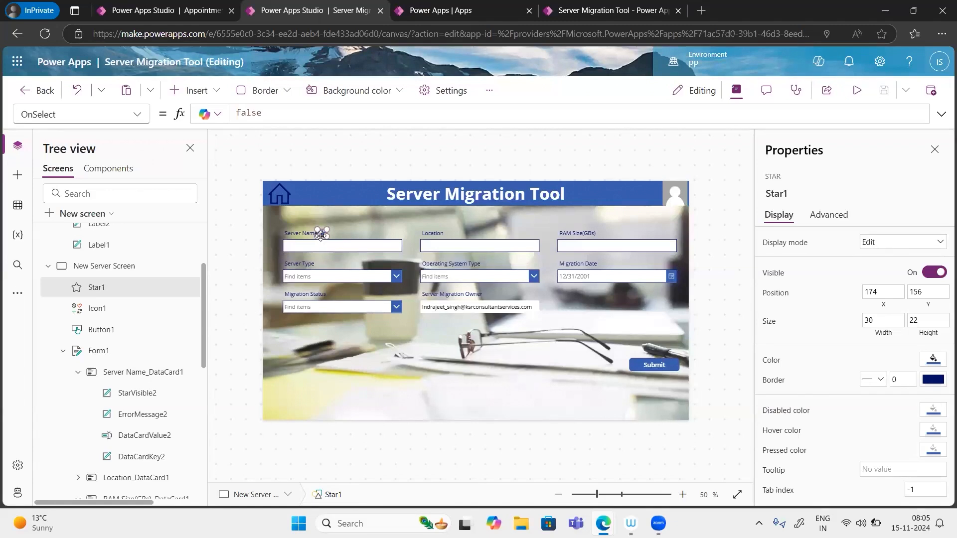
{"action": "left_click_drag", "start_coordinate": [318, 237], "coordinate": [319, 236]}
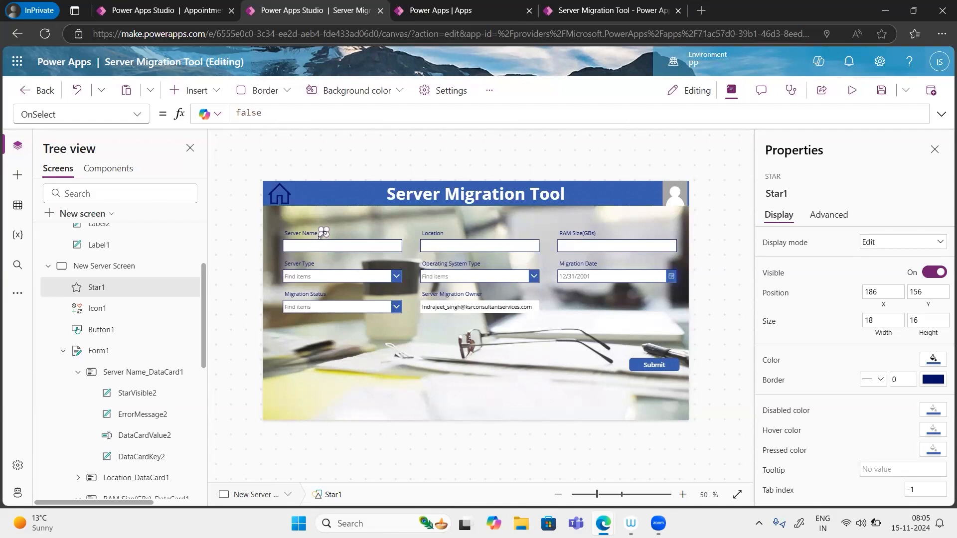
{"action": "left_click", "coordinate": [469, 215]}
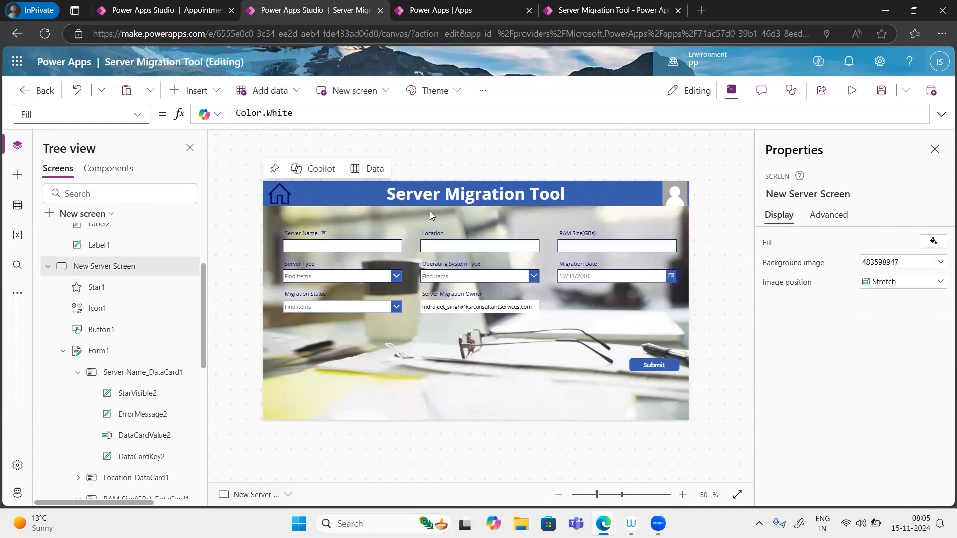
Step: Set the color of the star beside Server Name to dark red, RGBA(151, 0, 0, 1)
{"action": "left_click", "coordinate": [324, 233]}
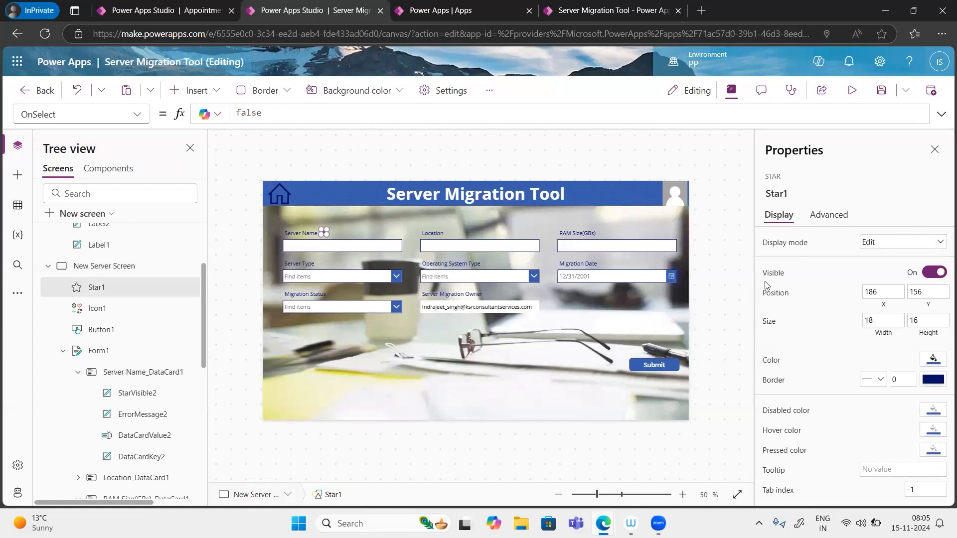
{"action": "left_click", "coordinate": [930, 362]}
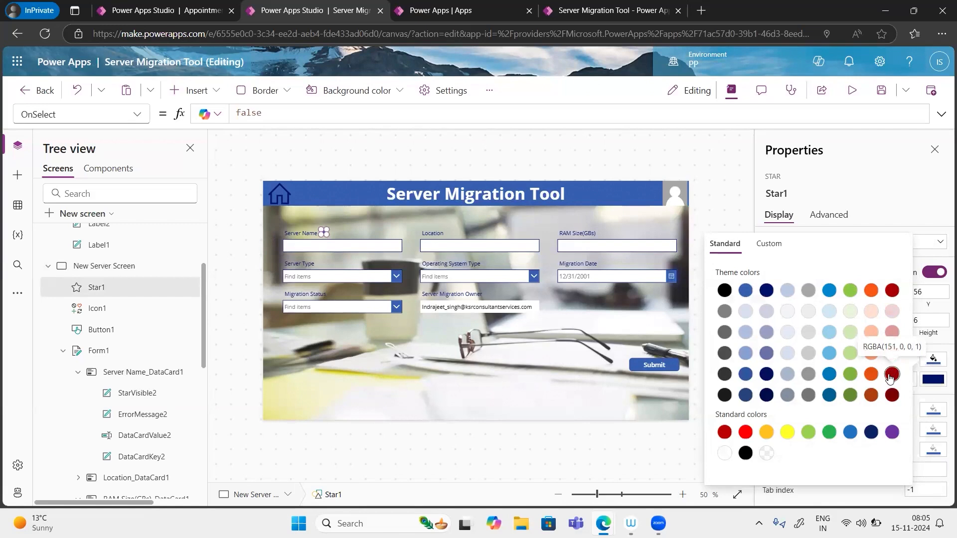
{"action": "left_click", "coordinate": [892, 375]}
{"action": "left_click", "coordinate": [516, 228]}
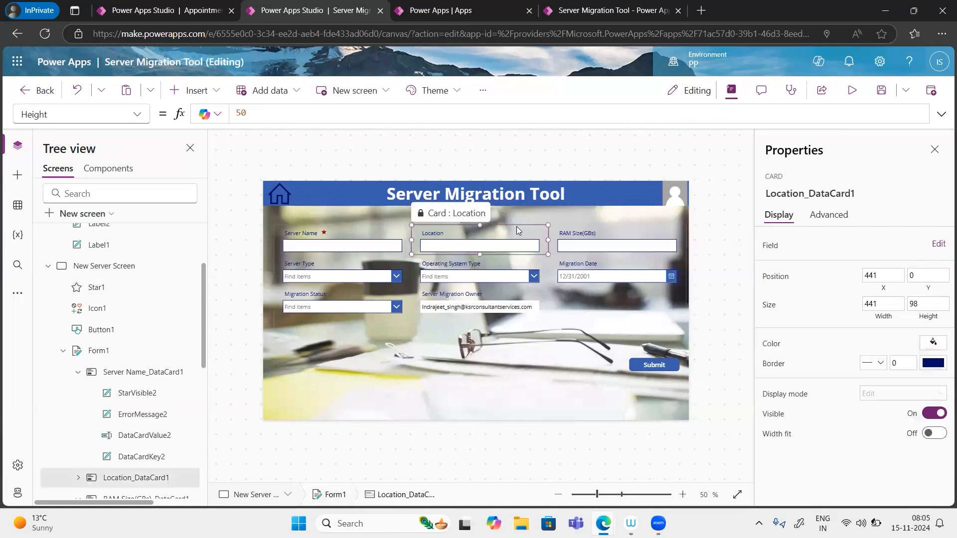
Step: Copy the red star from Server Name and paste it into the RAM Size(GBs) data card, unlocking the card
{"action": "left_click", "coordinate": [324, 237]}
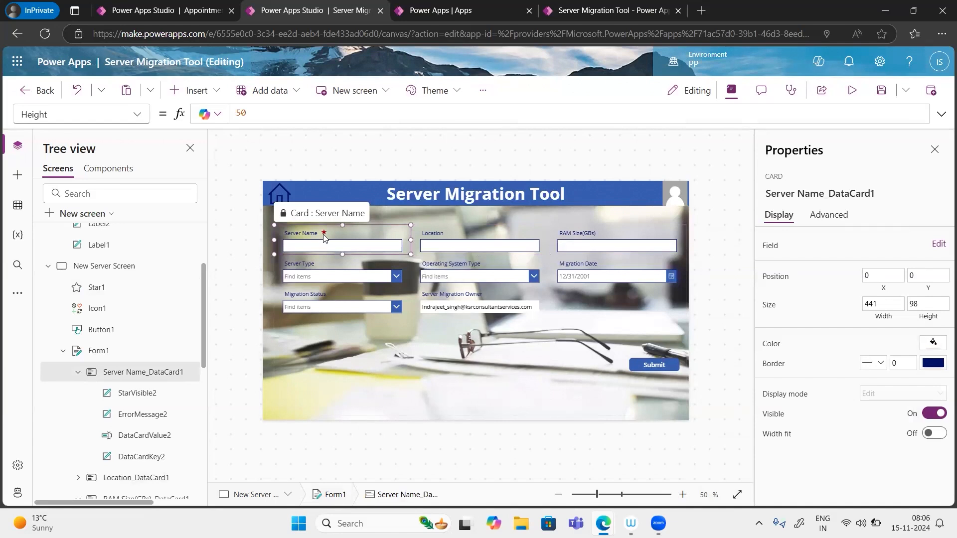
{"action": "left_click", "coordinate": [323, 228]}
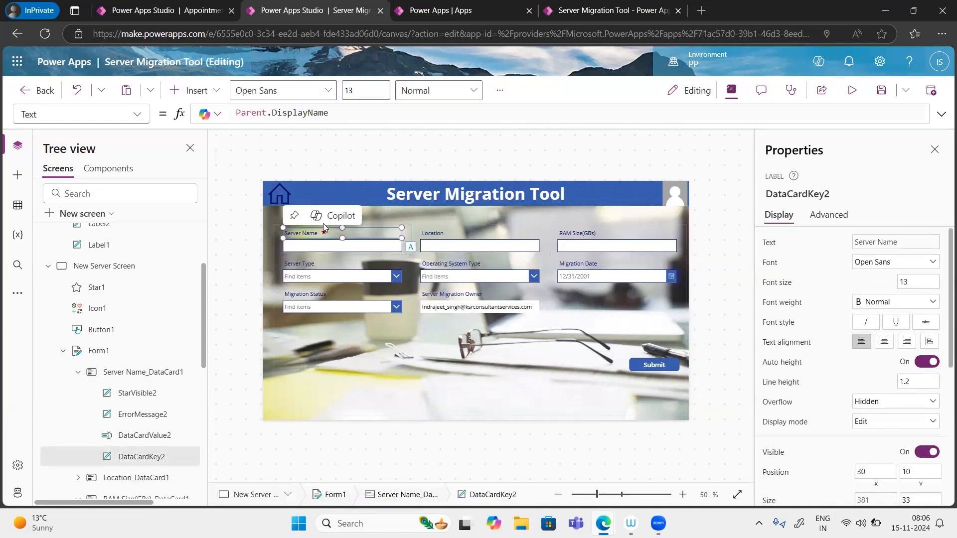
{"action": "left_click", "coordinate": [325, 232]}
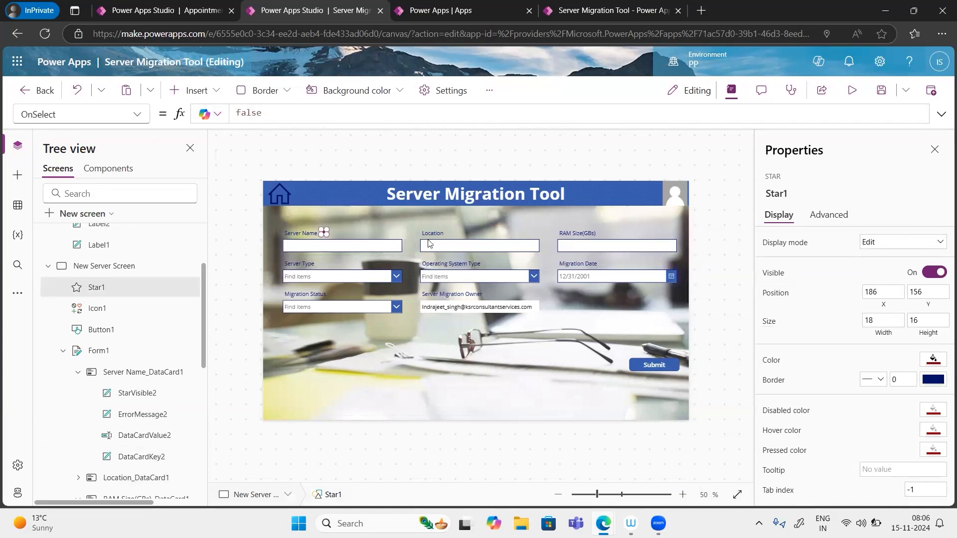
{"action": "left_click", "coordinate": [460, 238]}
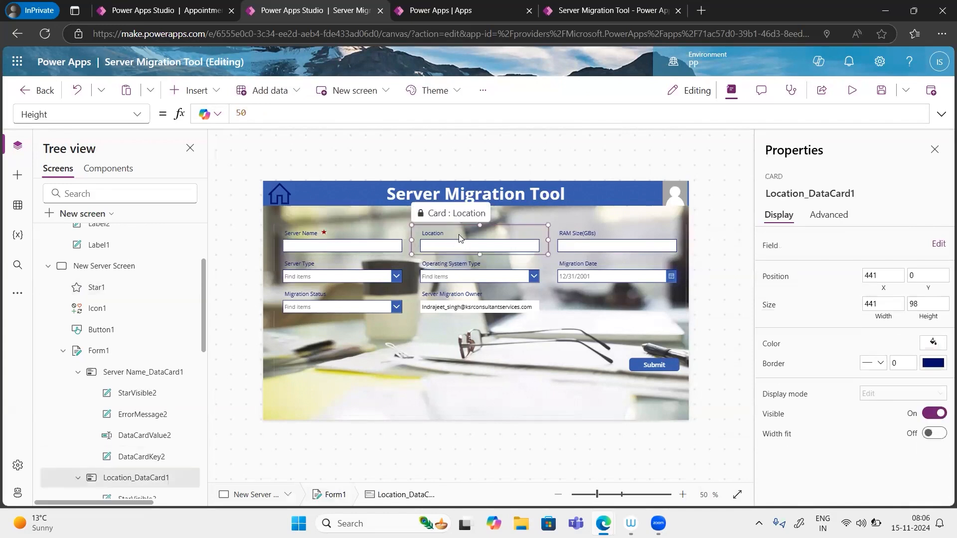
{"action": "left_click", "coordinate": [593, 236]}
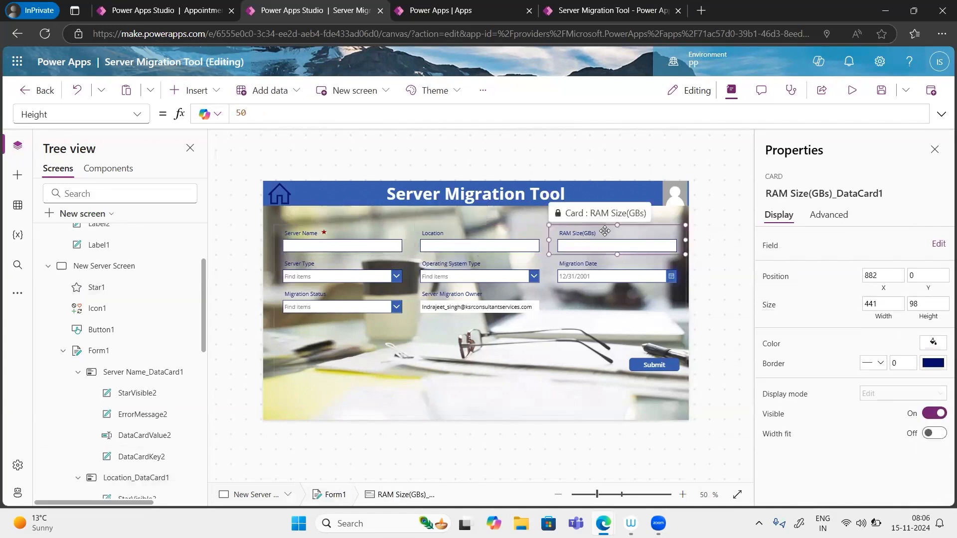
{"action": "left_click", "coordinate": [605, 231]}
{"action": "key", "text": "ctrl+v"}
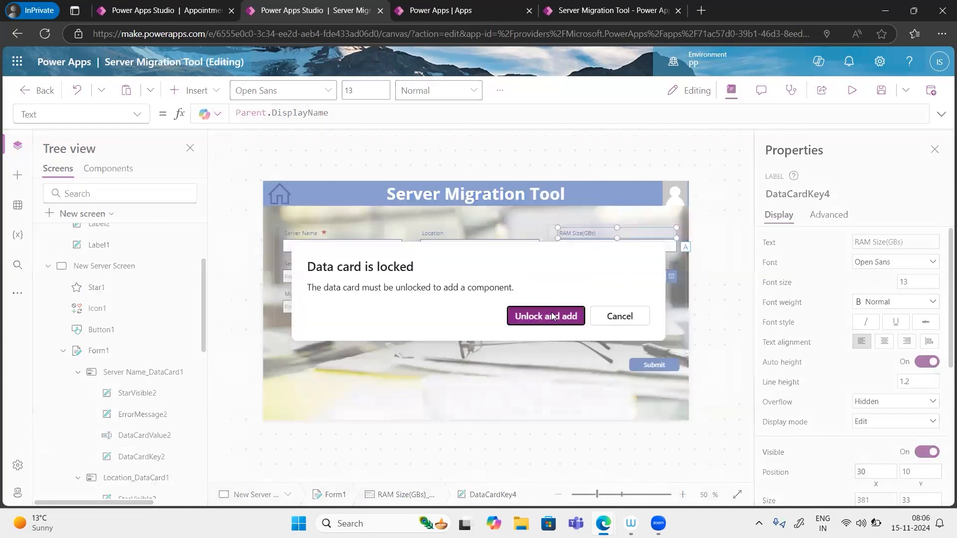
{"action": "left_click", "coordinate": [546, 316]}
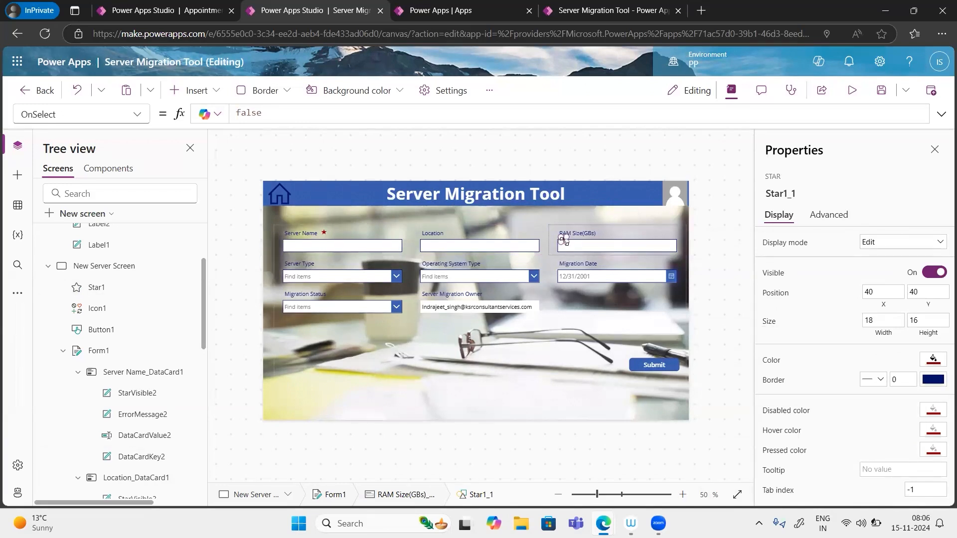
Step: Move the pasted star beside the RAM Size(GBs) label, at about X 160, Y 10 within the card
{"action": "left_click_drag", "start_coordinate": [595, 243], "coordinate": [626, 235]}
{"action": "key", "text": "ctrl+z"}
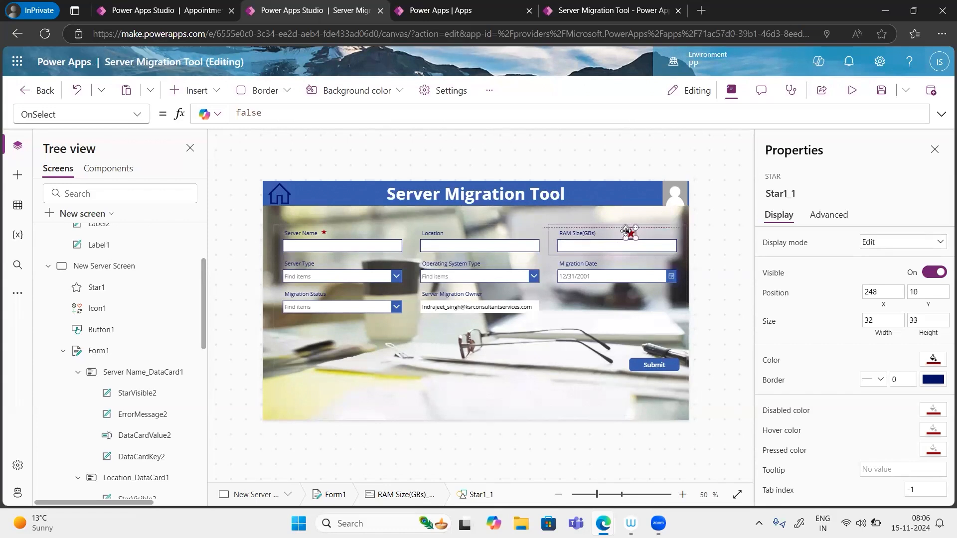
{"action": "left_click_drag", "start_coordinate": [630, 234], "coordinate": [601, 233]}
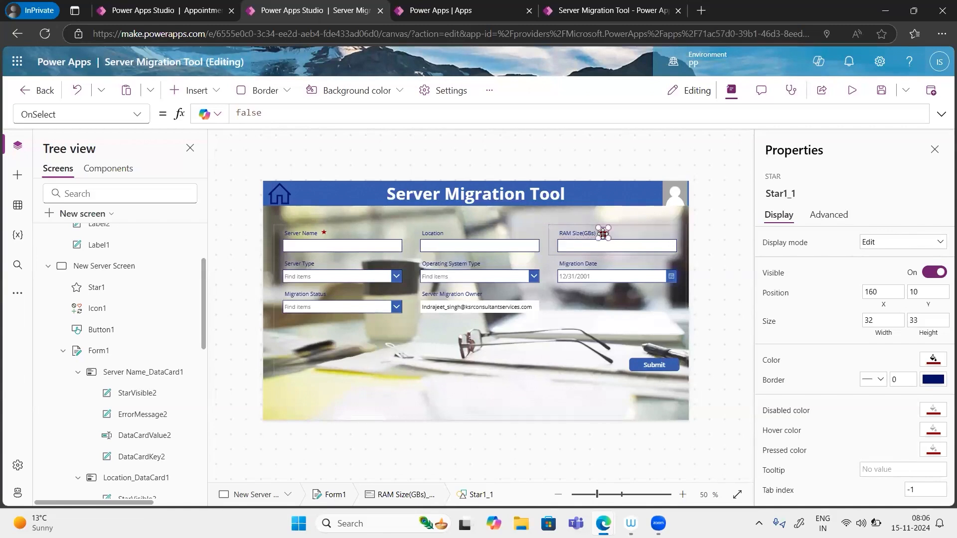
Step: Match the RAM Size(GBs) star to the Server Name star by setting its width to 18 and height to 16
{"action": "left_click", "coordinate": [324, 234]}
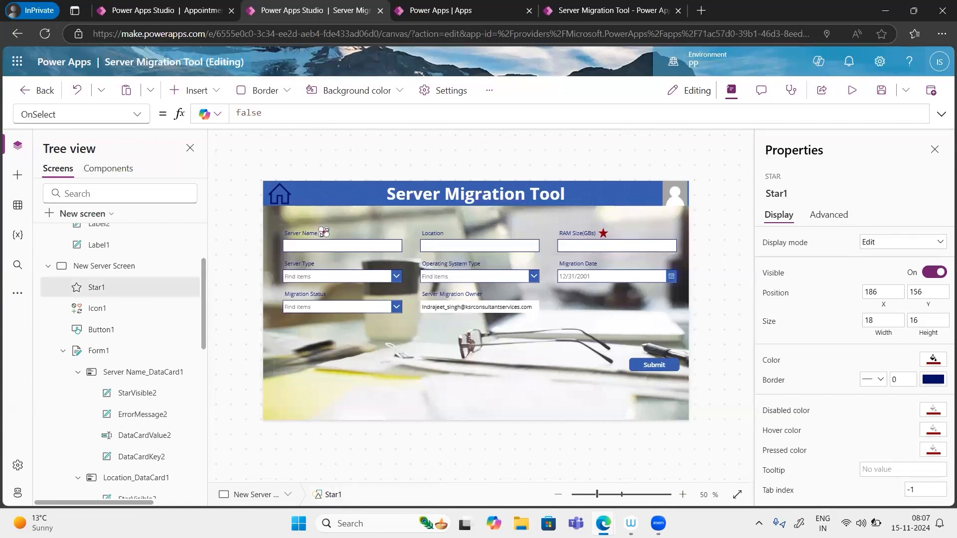
{"action": "left_click", "coordinate": [605, 235]}
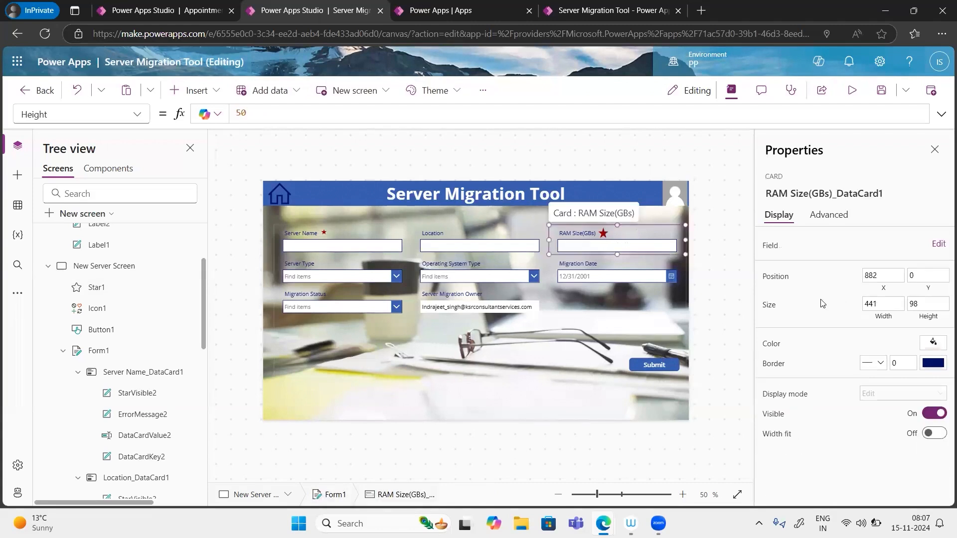
{"action": "left_click", "coordinate": [603, 234]}
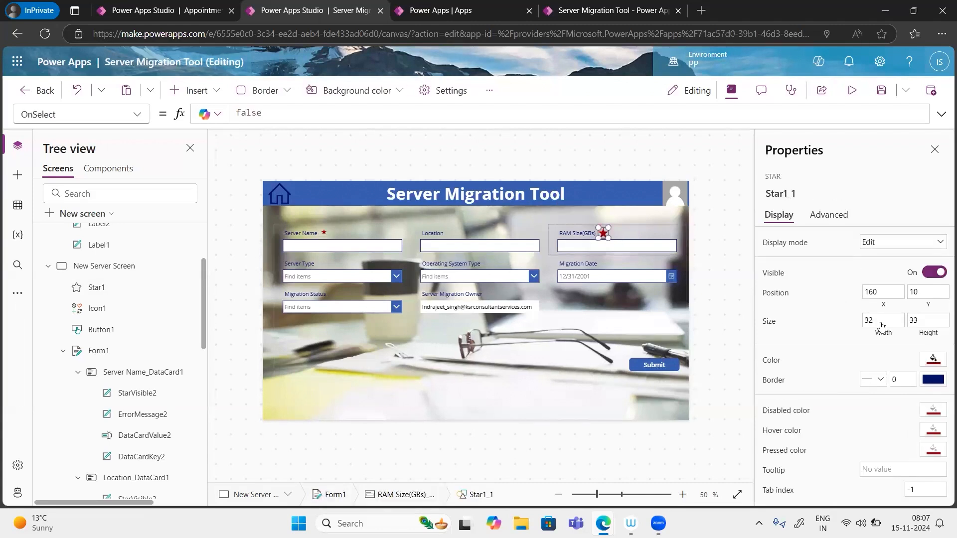
{"action": "left_click", "coordinate": [873, 321]}
{"action": "type", "text": "18"}
{"action": "left_click", "coordinate": [920, 321]}
{"action": "key", "text": "BackSpace"}
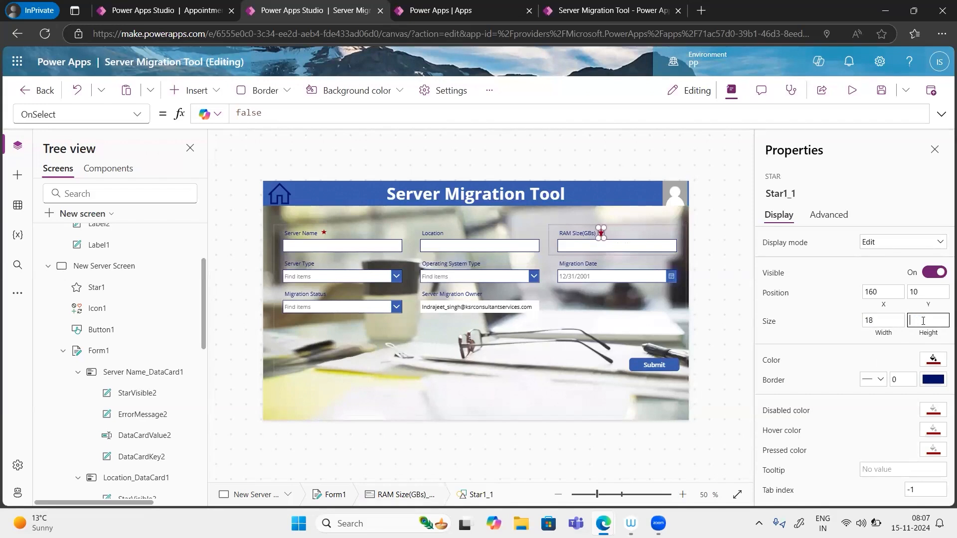
{"action": "type", "text": "16"}
{"action": "left_click", "coordinate": [841, 325]}
{"action": "left_click", "coordinate": [727, 228]}
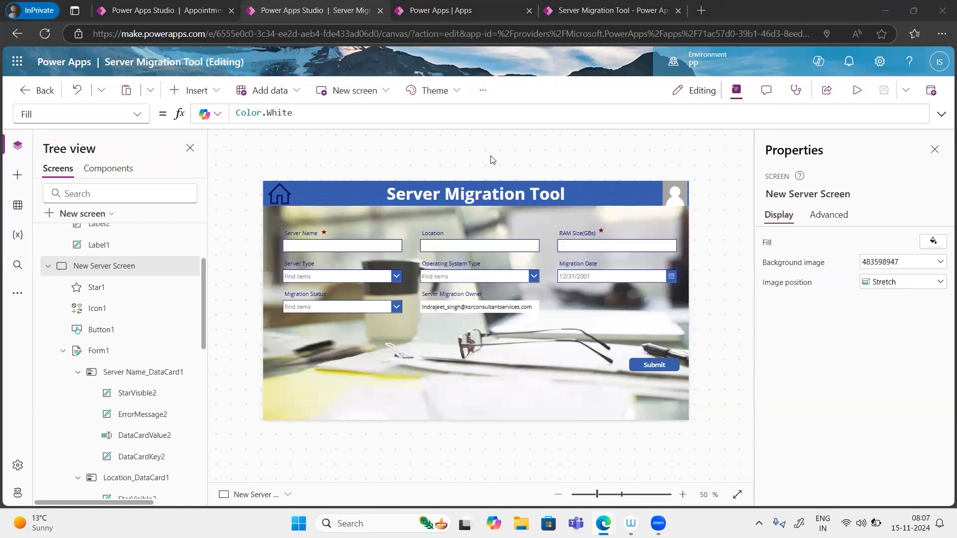
Step: Examine the Submit button's OnSelect formula, and select the Server Name text input
{"action": "left_click", "coordinate": [646, 365]}
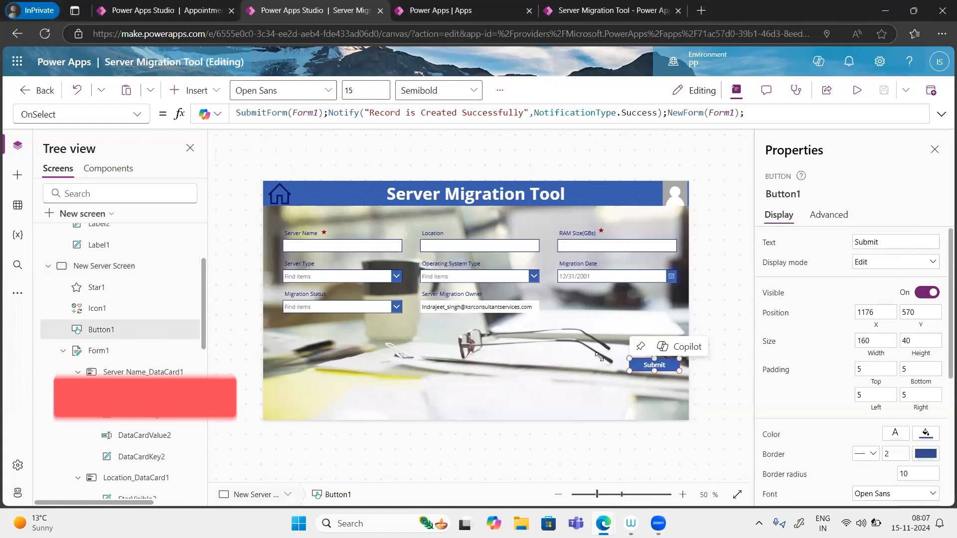
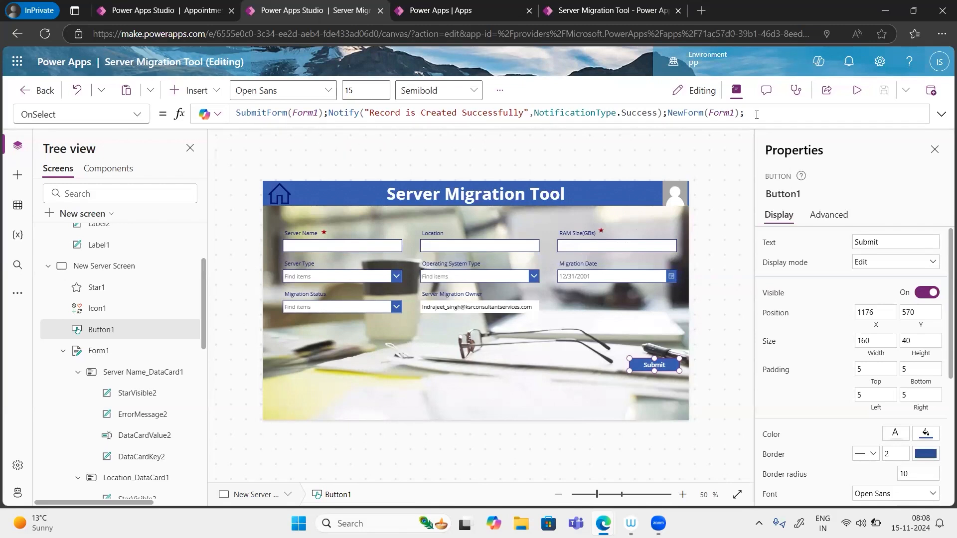
{"action": "left_click_drag", "start_coordinate": [747, 113], "coordinate": [225, 93]}
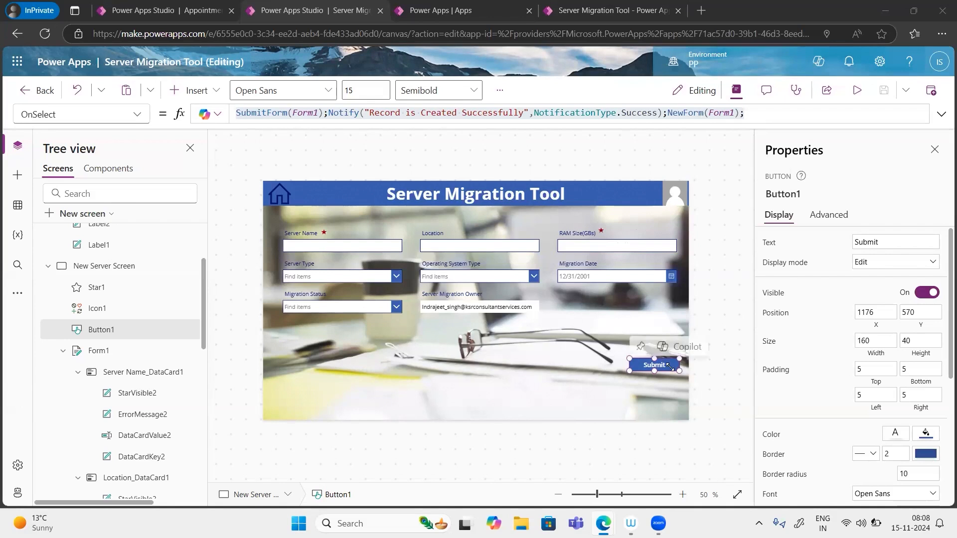
{"action": "left_click", "coordinate": [374, 246]}
{"action": "left_click", "coordinate": [373, 245]}
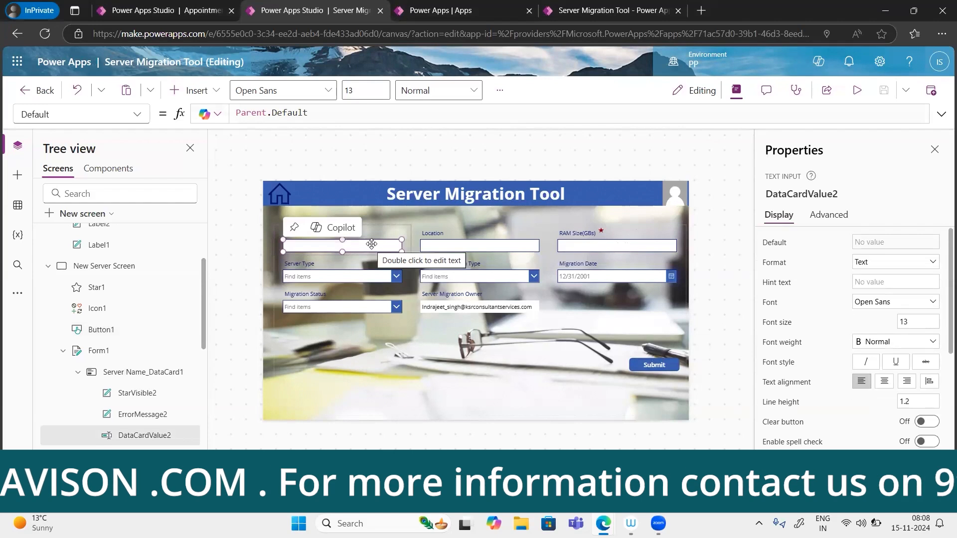
Step: Check the control names of the Server Name and RAM Size(GBs) text inputs inside their data cards
{"action": "left_click", "coordinate": [600, 246]}
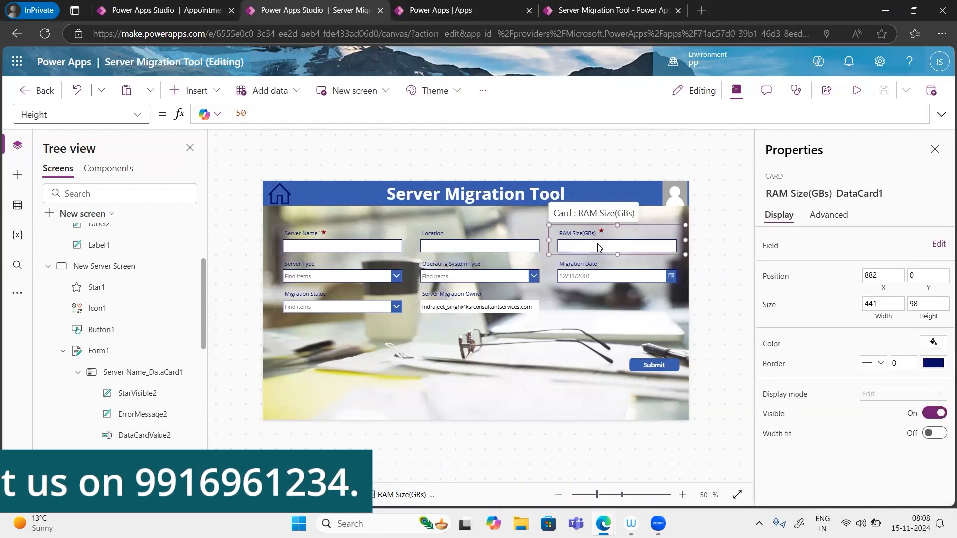
{"action": "left_click", "coordinate": [600, 246]}
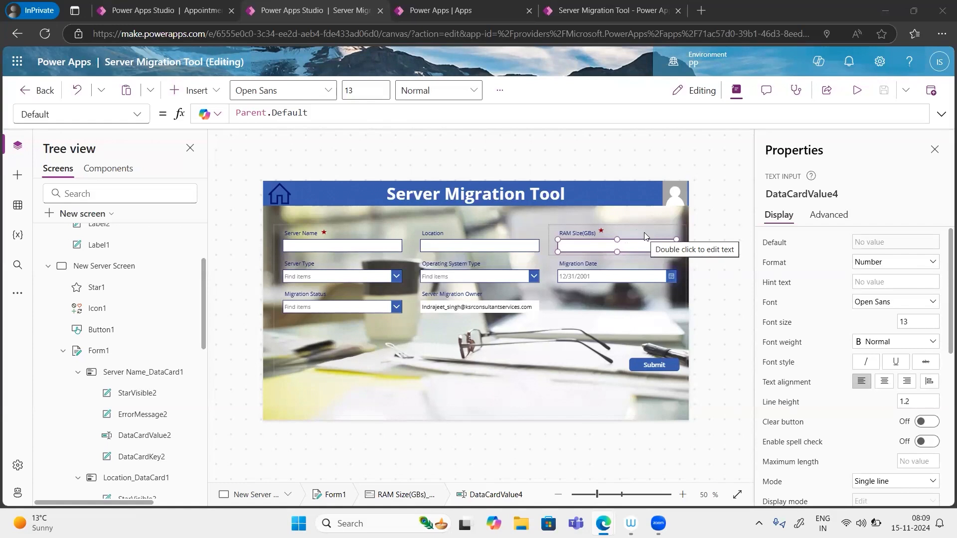
{"action": "left_click", "coordinate": [343, 238]}
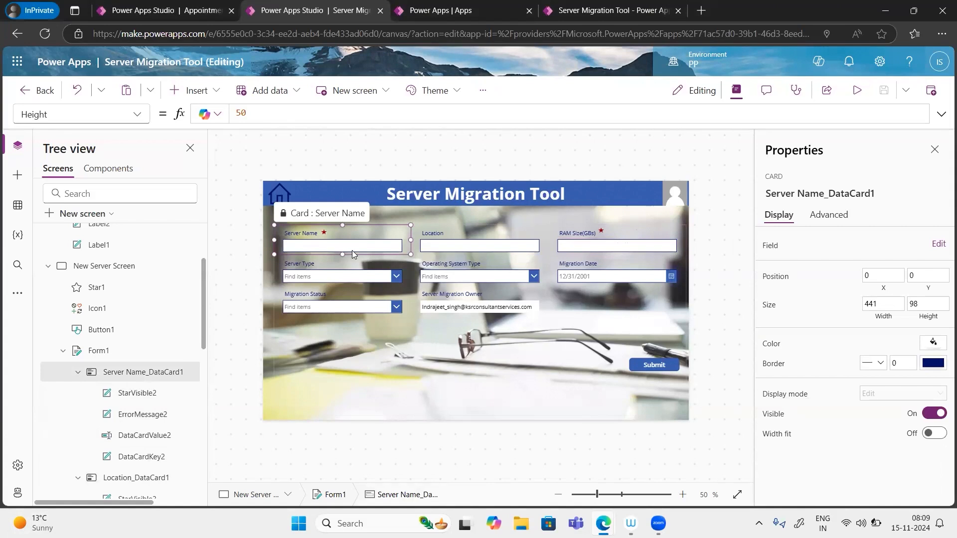
{"action": "left_click", "coordinate": [373, 247]}
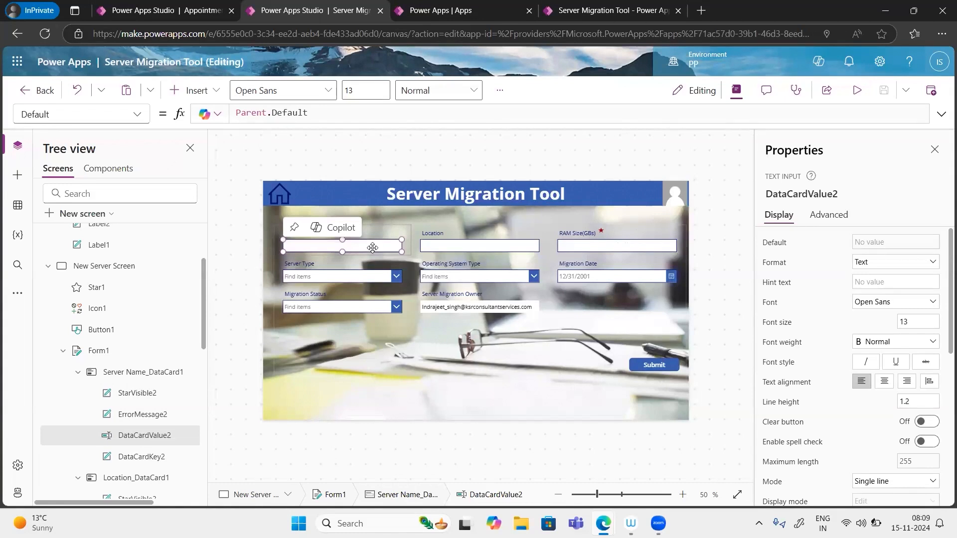
{"action": "left_click", "coordinate": [596, 246]}
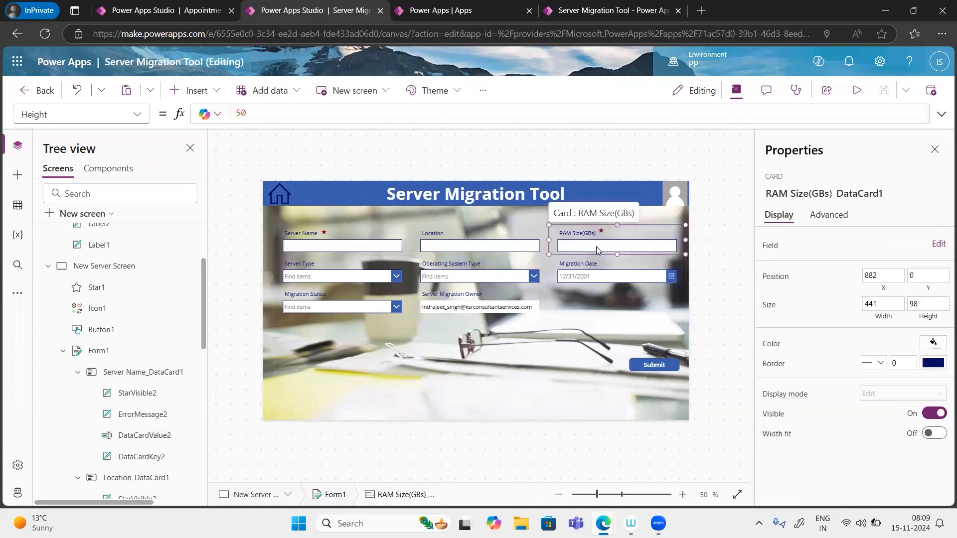
{"action": "left_click", "coordinate": [596, 247]}
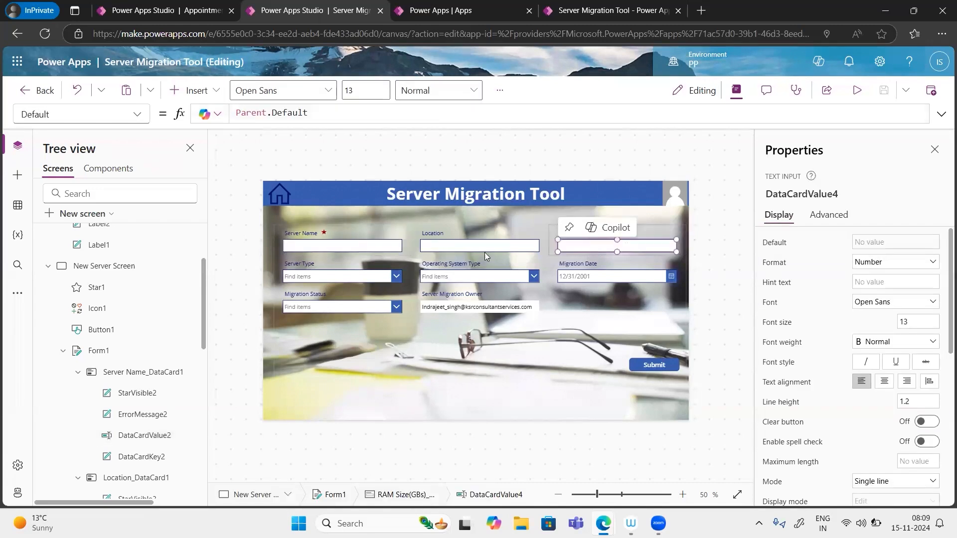
{"action": "left_click", "coordinate": [338, 244]}
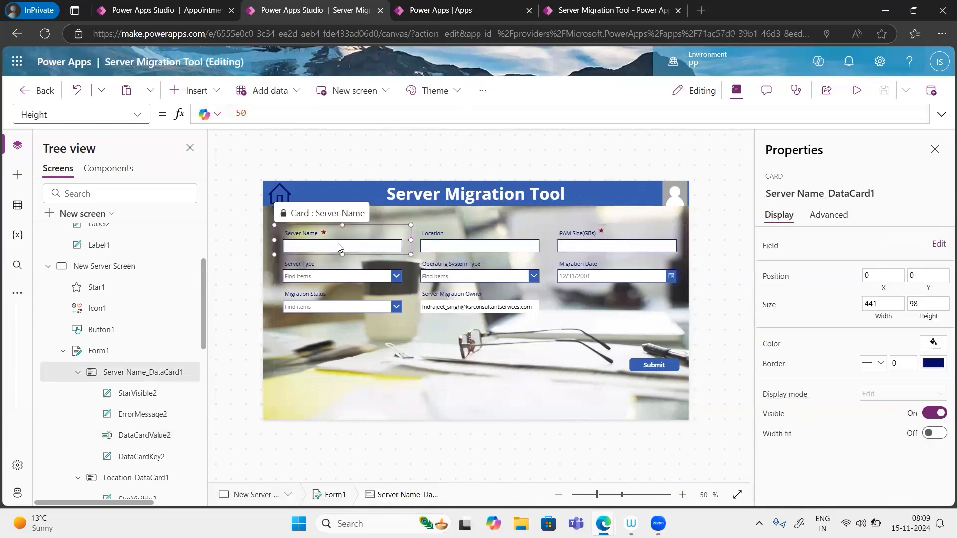
{"action": "left_click", "coordinate": [338, 244]}
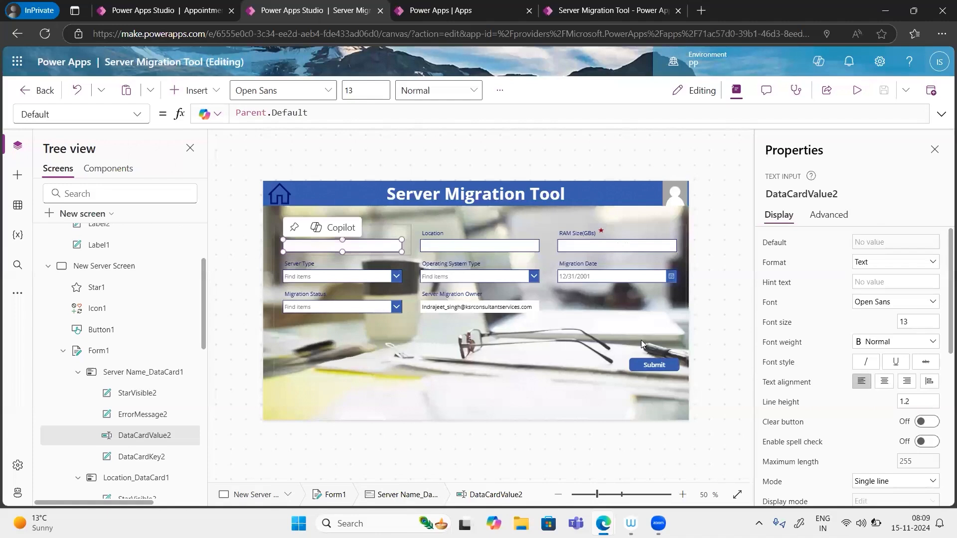
Step: Add a blank line before SubmitForm(Form1) in the Submit button's OnSelect formula, and expand the formula editor
{"action": "left_click", "coordinate": [654, 364]}
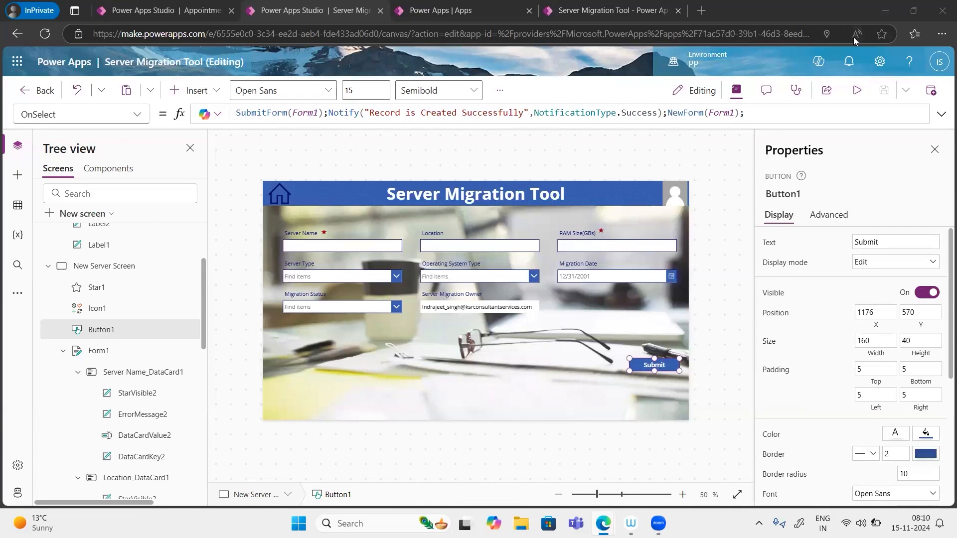
{"action": "left_click", "coordinate": [238, 113]}
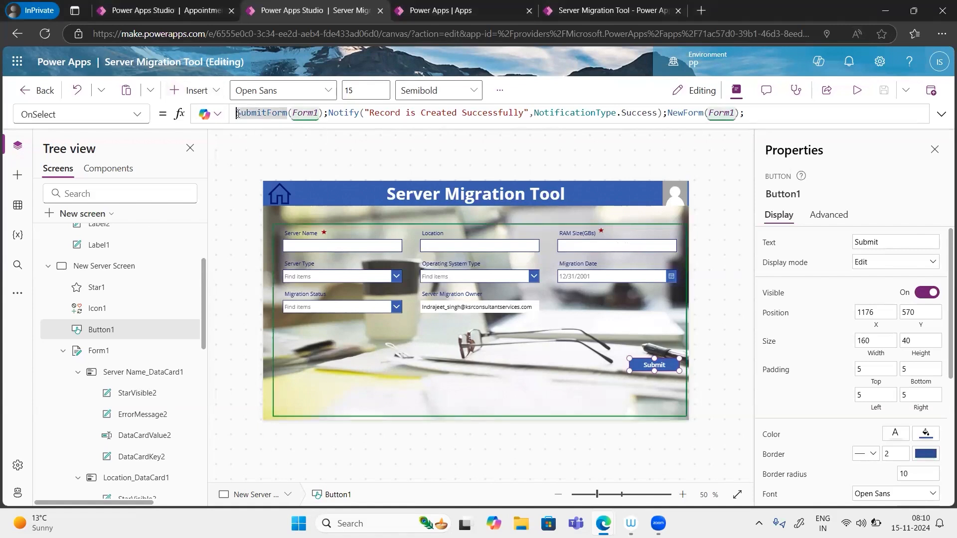
{"action": "key", "text": "Return"}
{"action": "key", "text": "Up"}
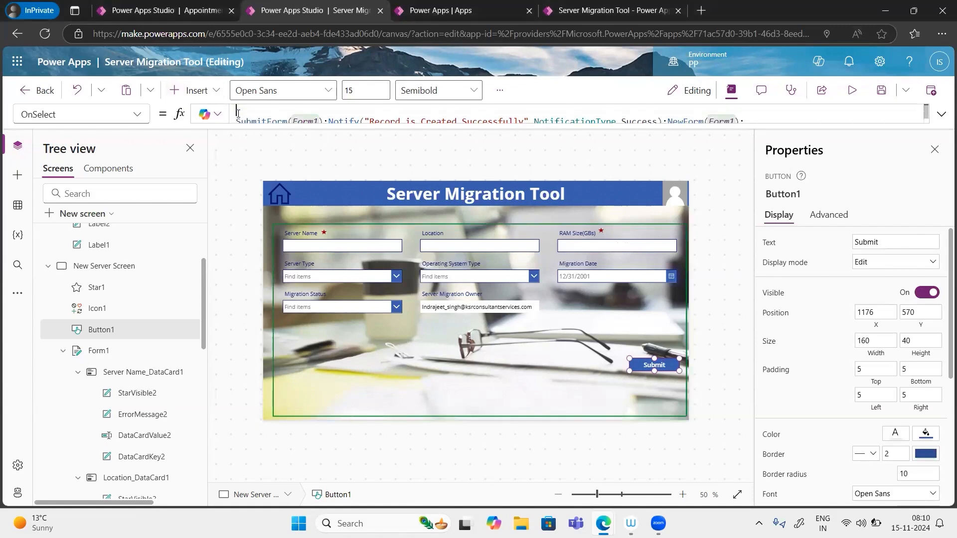
{"action": "left_click", "coordinate": [943, 115]}
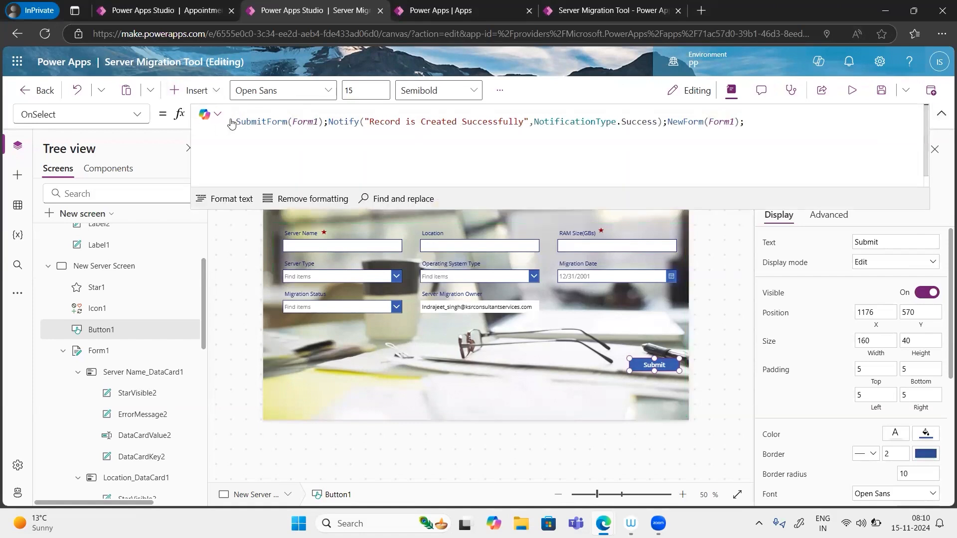
Step: Begin an If formula before SubmitForm in the Submit button's OnSelect with the condition IsBlank(DataCardValue2.Text)
{"action": "left_click", "coordinate": [245, 113]}
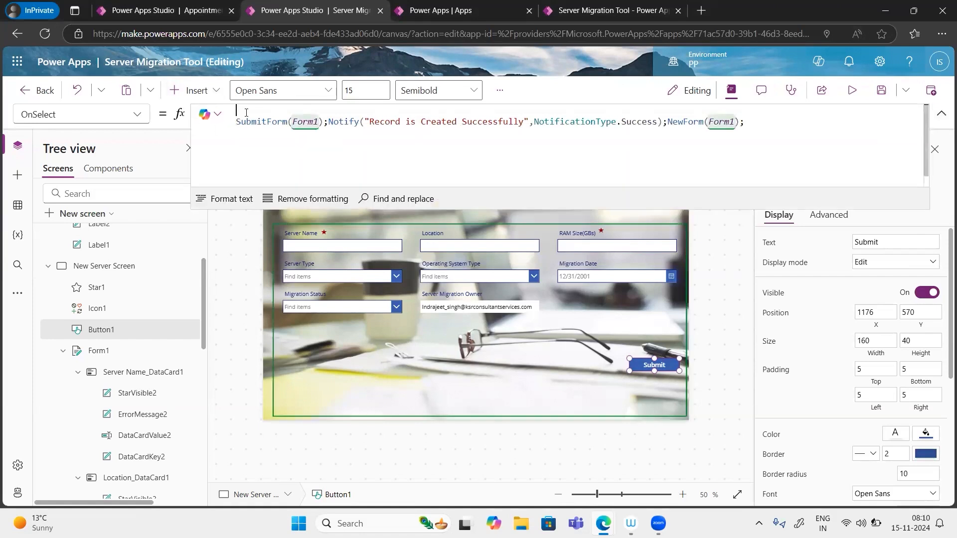
{"action": "type", "text": "if("}
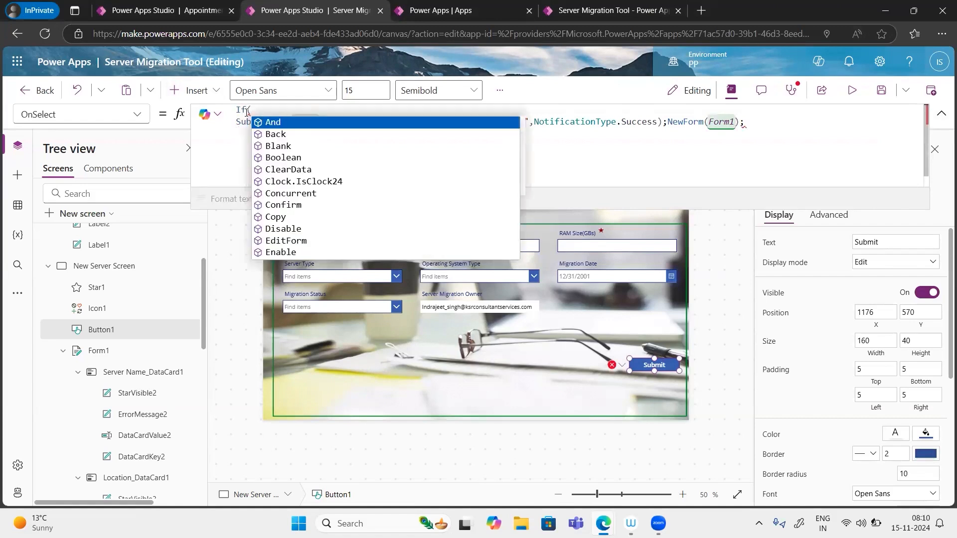
{"action": "type", "text": "IsBlank"}
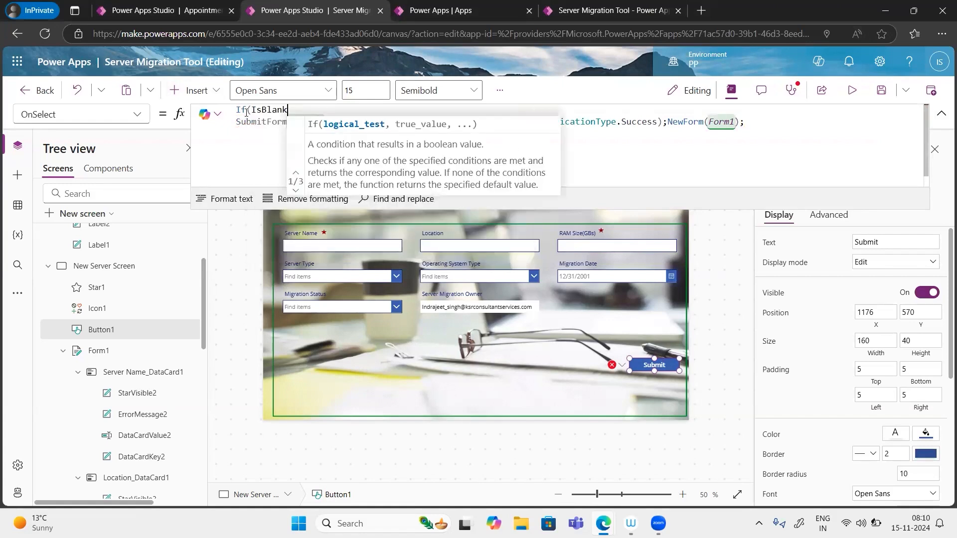
{"action": "type", "text": "("}
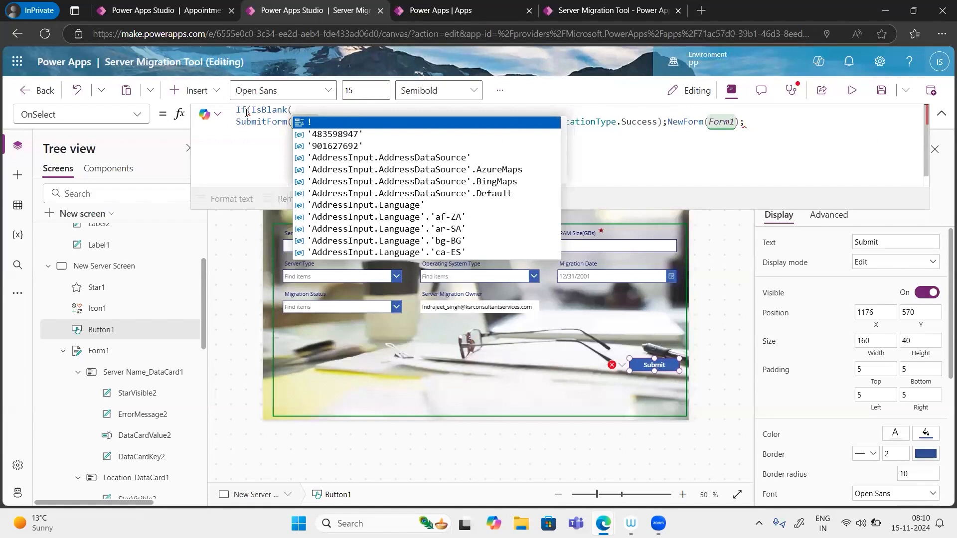
{"action": "type", "text": "Data"}
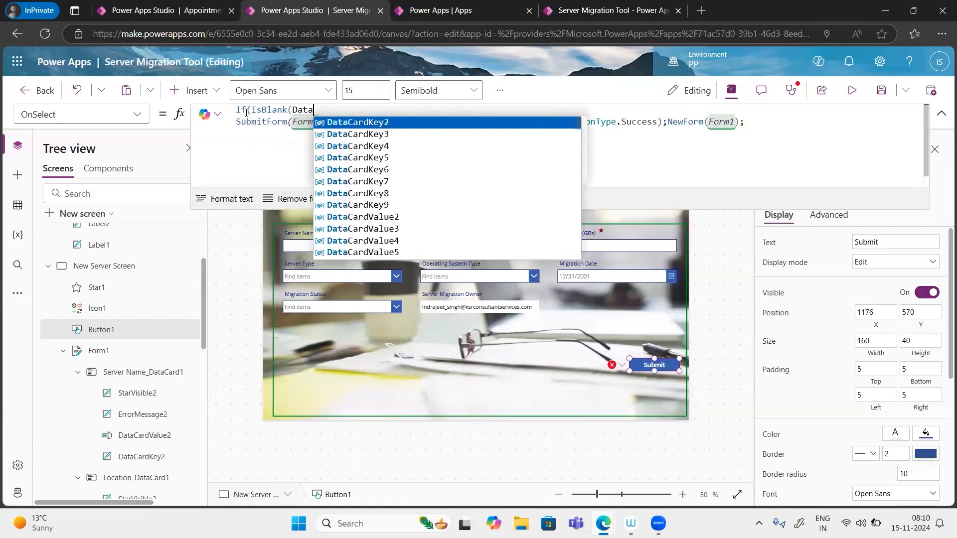
{"action": "type", "text": "cardvalue"}
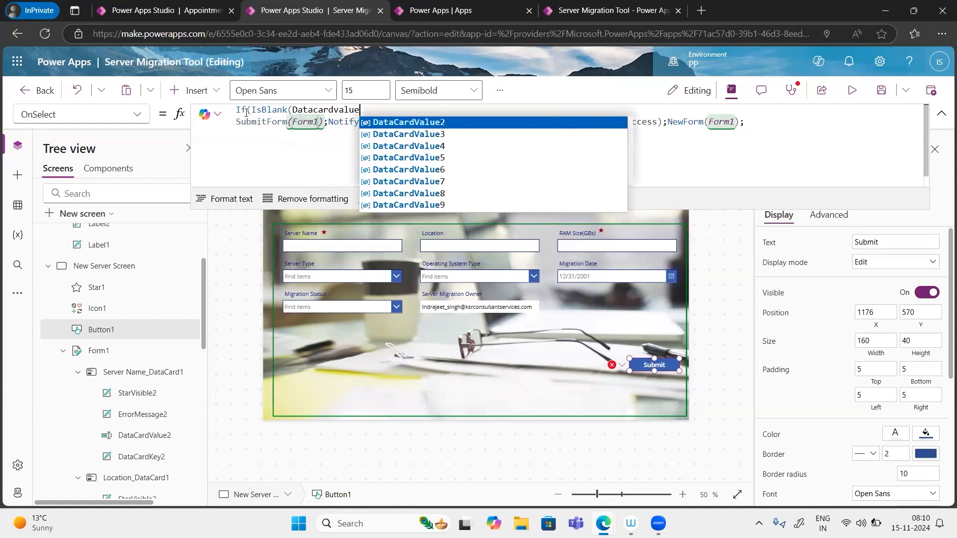
{"action": "key", "text": "Tab"}
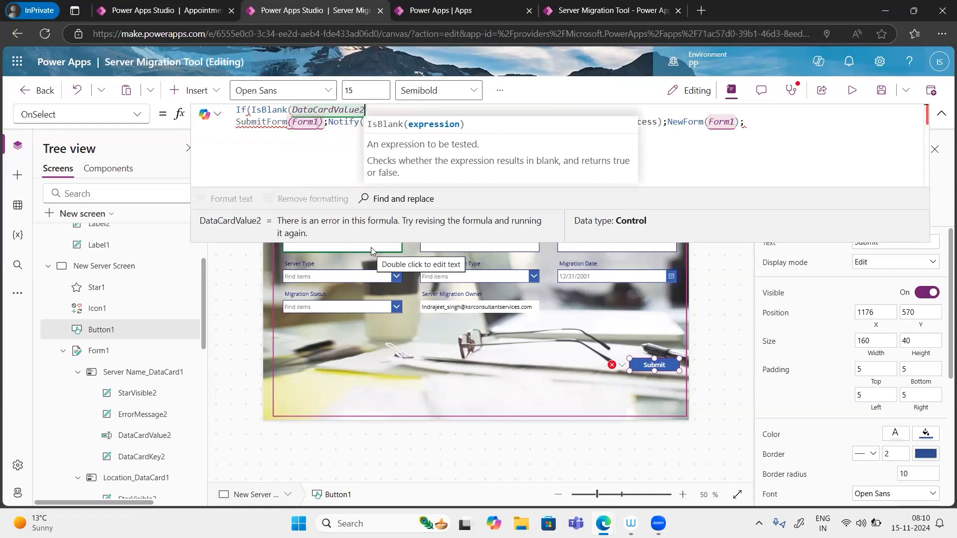
{"action": "type", "text": "."}
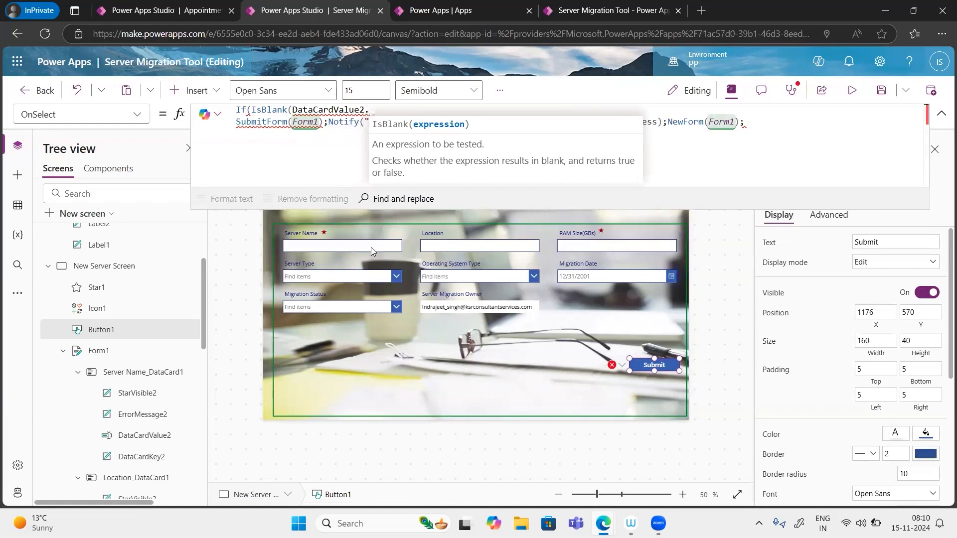
{"action": "type", "text": "Text"}
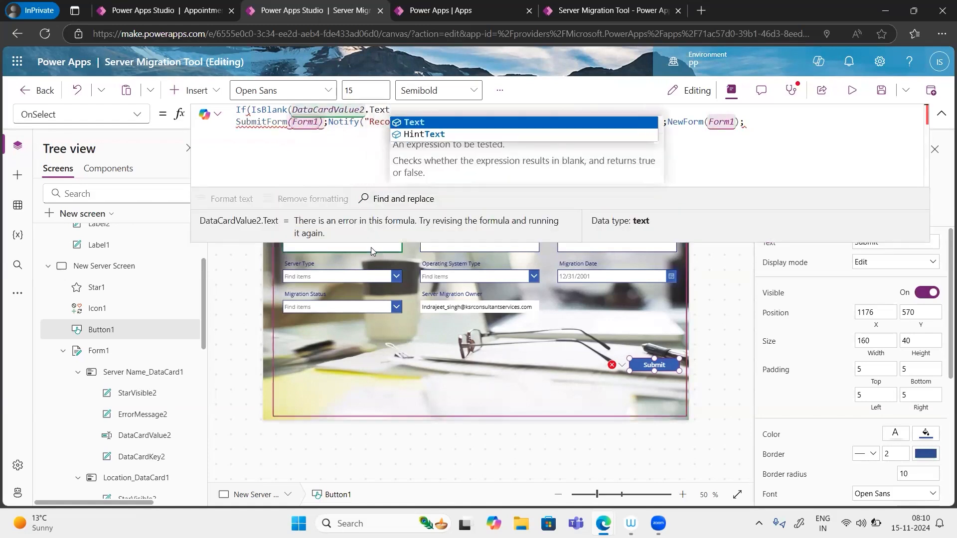
{"action": "key", "text": "Return"}
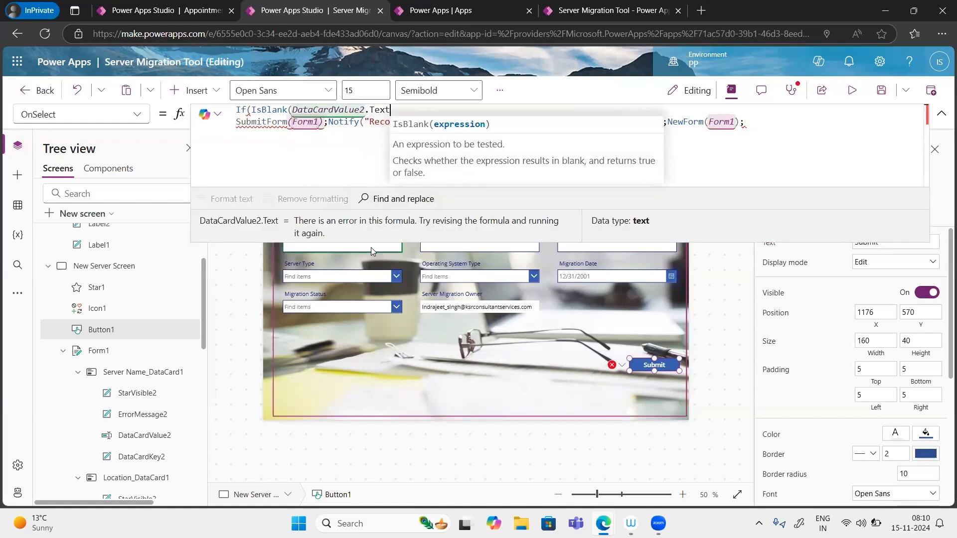
{"action": "type", "text": ")"}
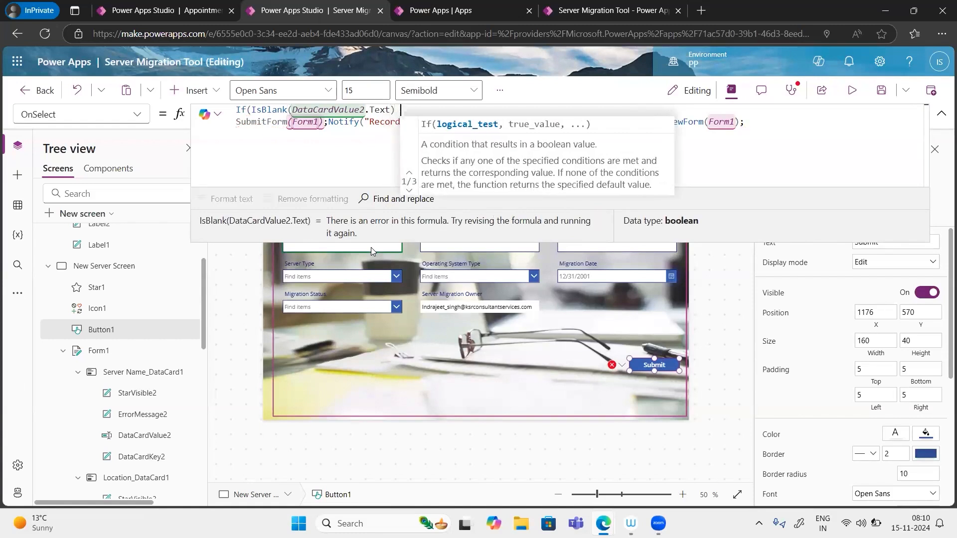
Step: Extend the If condition with the And operator and a second IsBlank function
{"action": "type", "text": " &&"}
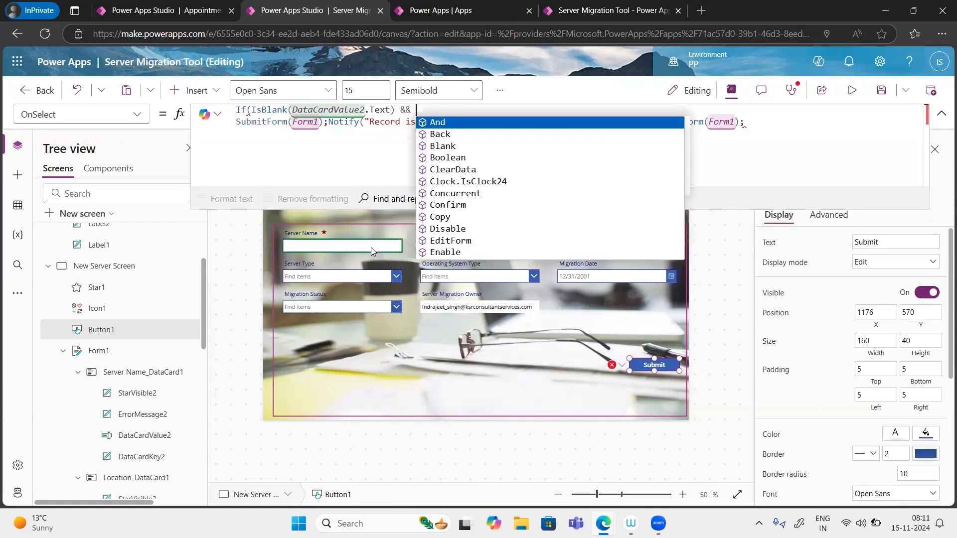
{"action": "type", "text": "IS"}
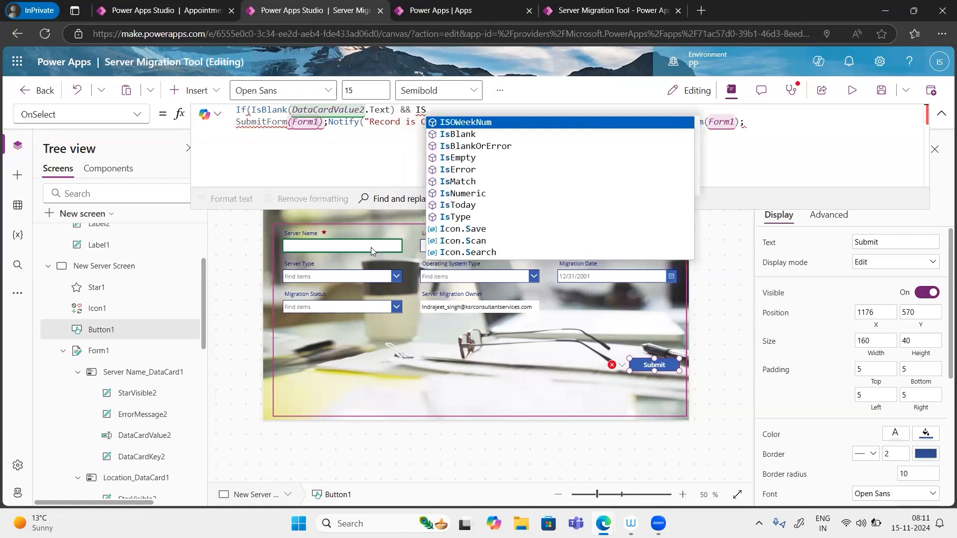
{"action": "key", "text": "Down"}
{"action": "key", "text": "Tab"}
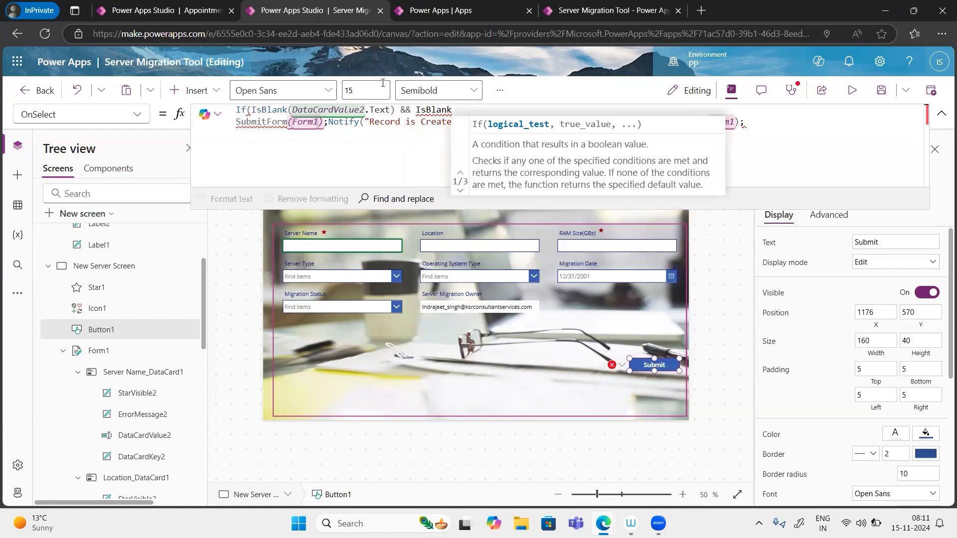
{"action": "double_click", "coordinate": [408, 109]}
{"action": "type", "text": "and"}
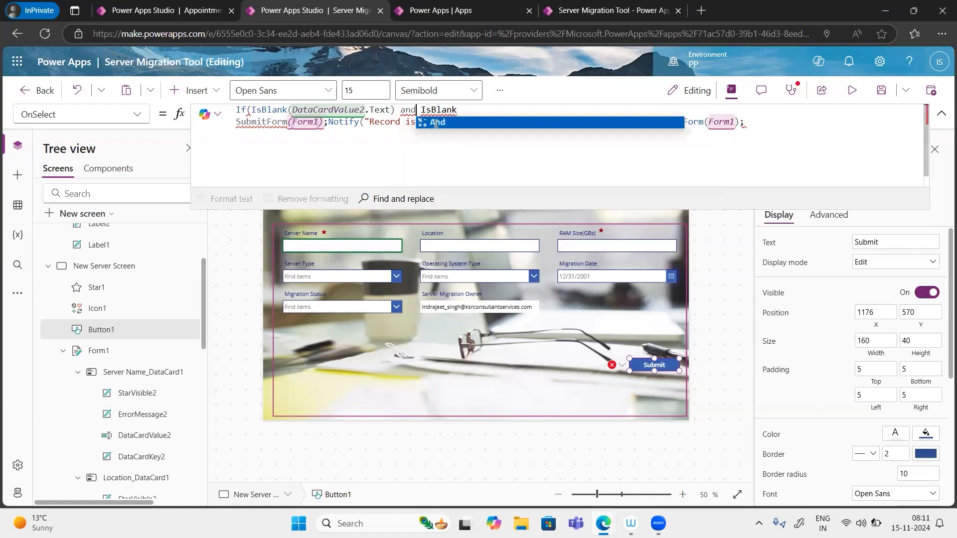
{"action": "key", "text": "Tab"}
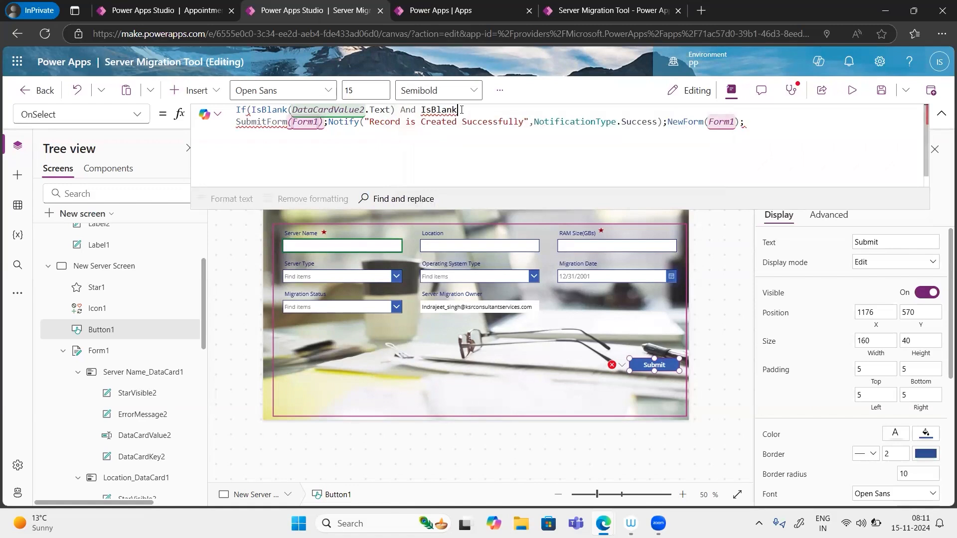
Step: Enter DataCardValue4 as the argument of the second IsBlank function
{"action": "type", "text": "("}
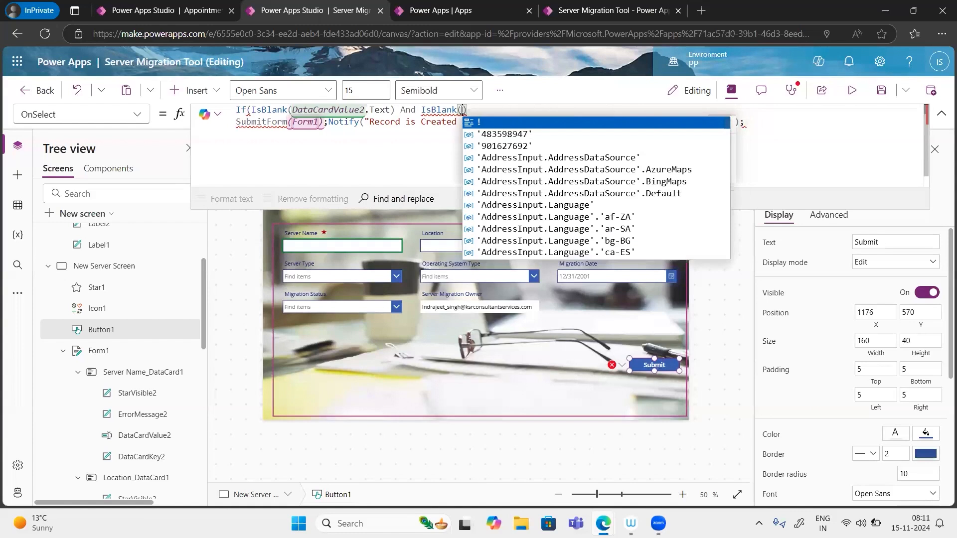
{"action": "type", "text": "Data"}
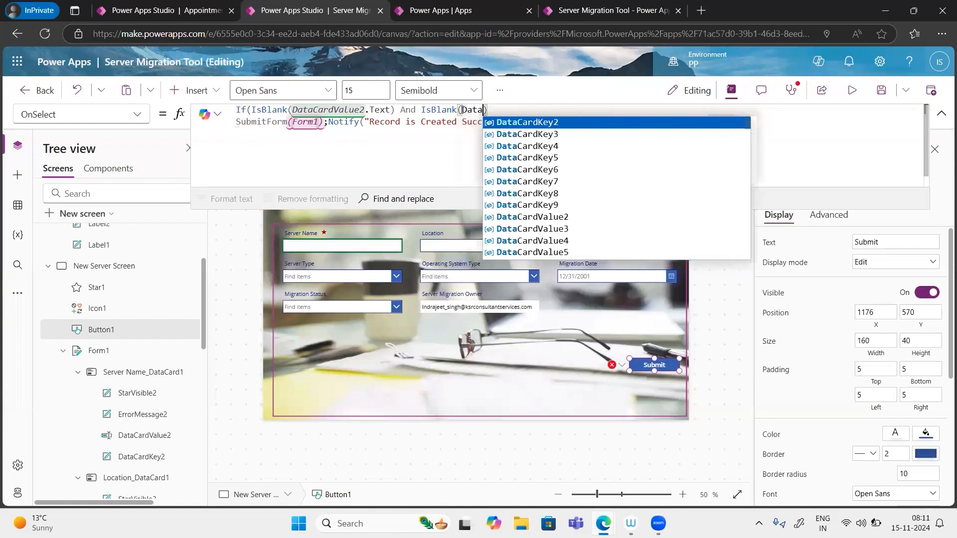
{"action": "key", "text": "Down"}
{"action": "key", "text": "Down"}
{"action": "key", "text": "Down"}
{"action": "key", "text": "Down"}
{"action": "key", "text": "Down"}
{"action": "key", "text": "Down"}
{"action": "key", "text": "Down"}
{"action": "key", "text": "Down"}
{"action": "key", "text": "Down"}
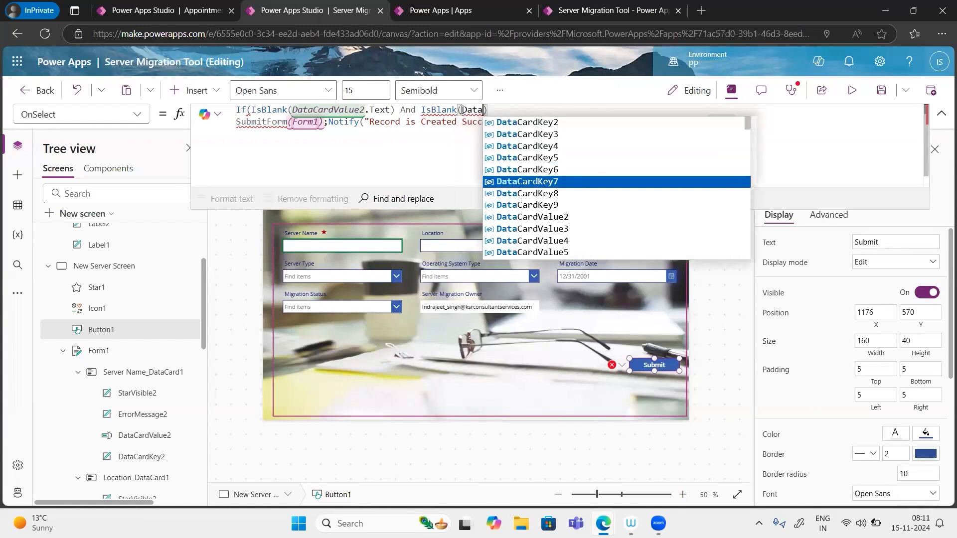
{"action": "key", "text": "Down"}
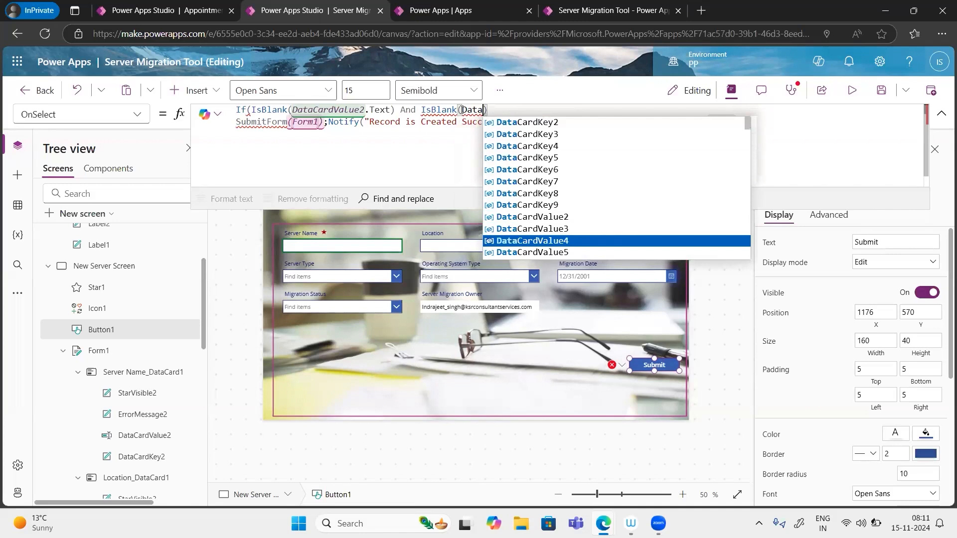
{"action": "key", "text": "Tab"}
{"action": "type", "text": ")"}
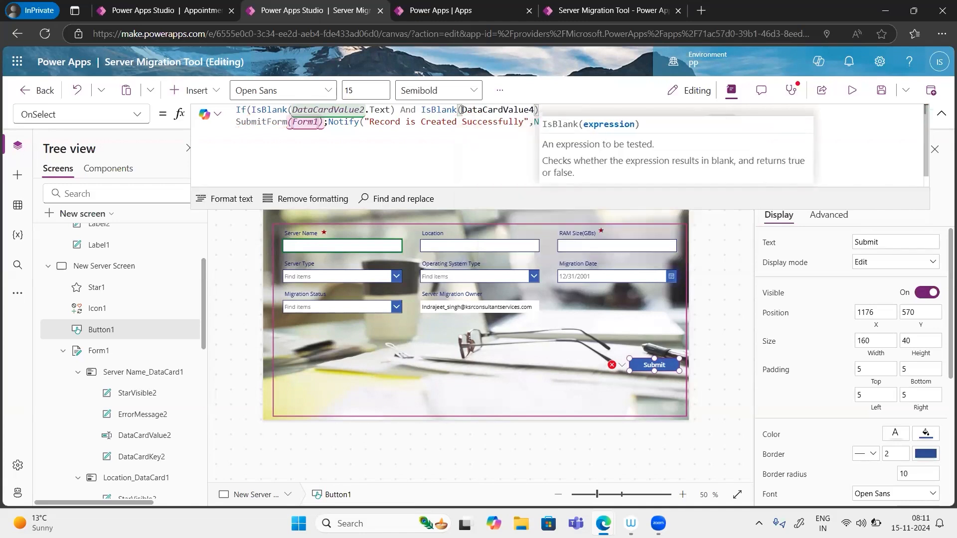
Step: Make the second IsBlank check the Text property, so that it reads IsBlank(DataCardValue4.Text)
{"action": "type", "text": "."}
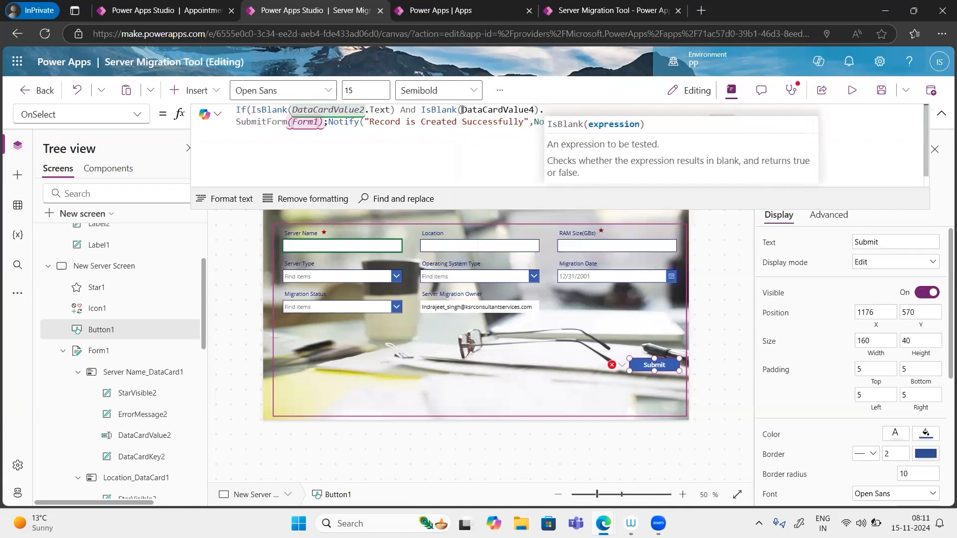
{"action": "type", "text": "Text"}
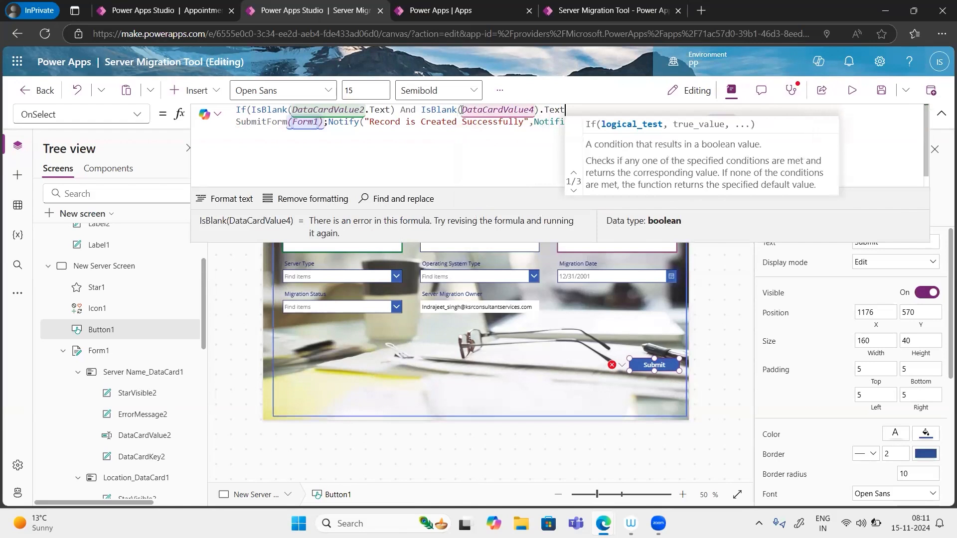
{"action": "type", "text": ")"}
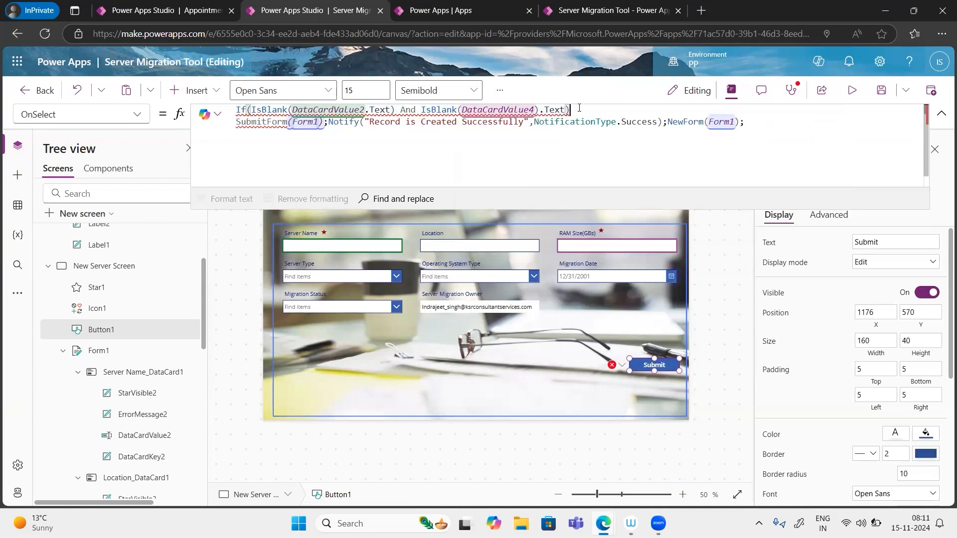
{"action": "left_click", "coordinate": [539, 109]}
{"action": "key", "text": "BackSpace"}
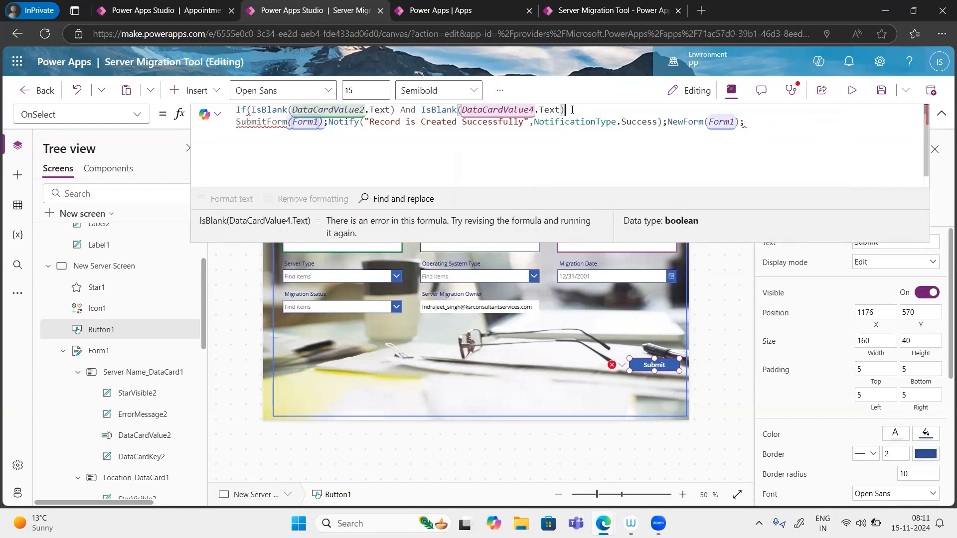
Step: Copy the existing success Notify call into the If formula as its true result, followed by a comma
{"action": "type", "text": ","}
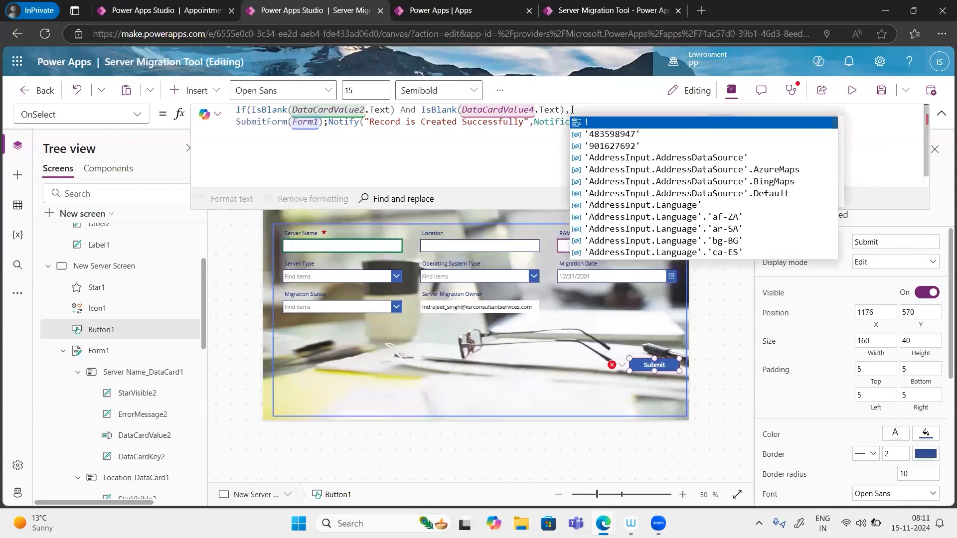
{"action": "left_click_drag", "start_coordinate": [328, 122], "coordinate": [616, 122]}
{"action": "left_click_drag", "start_coordinate": [660, 124], "coordinate": [662, 124]}
{"action": "key", "text": "ctrl+c"}
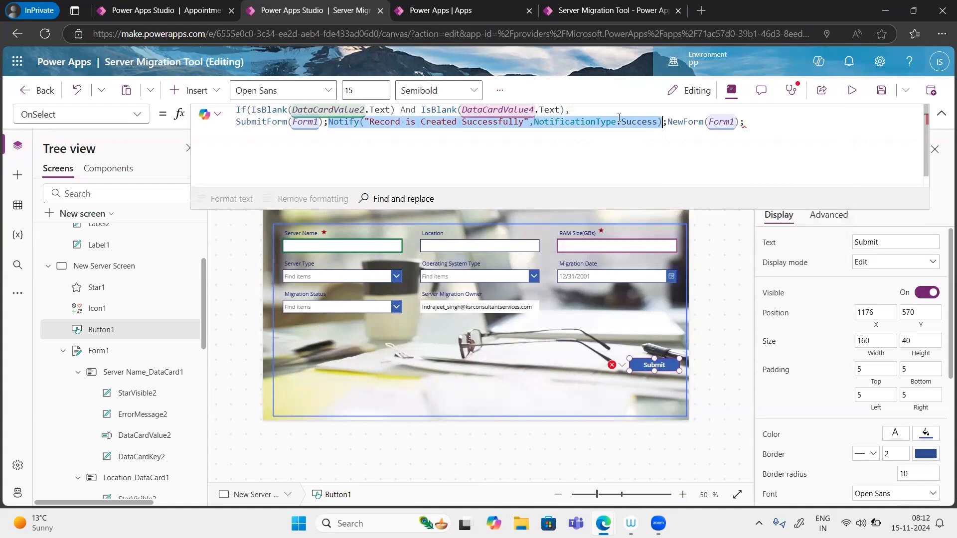
{"action": "left_click", "coordinate": [598, 111]}
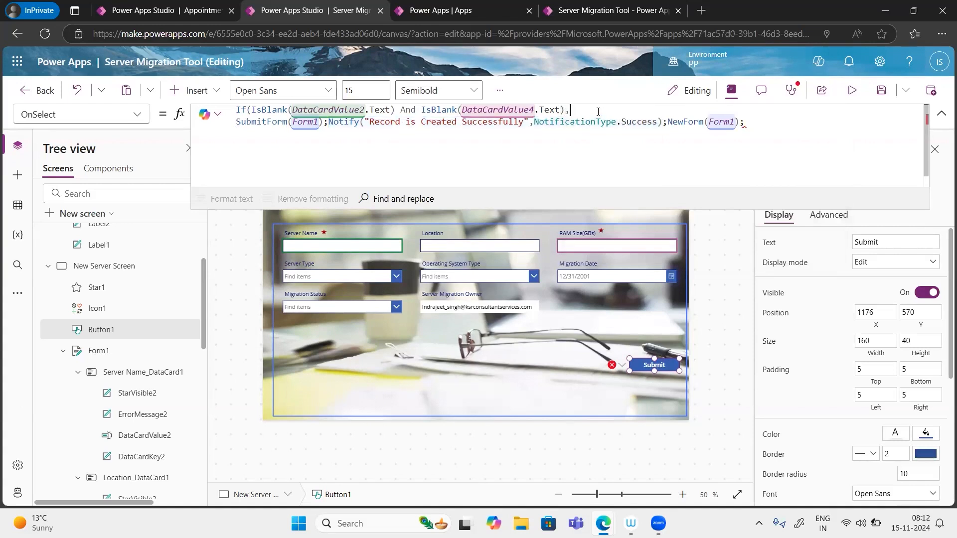
{"action": "key", "text": "ctrl+v"}
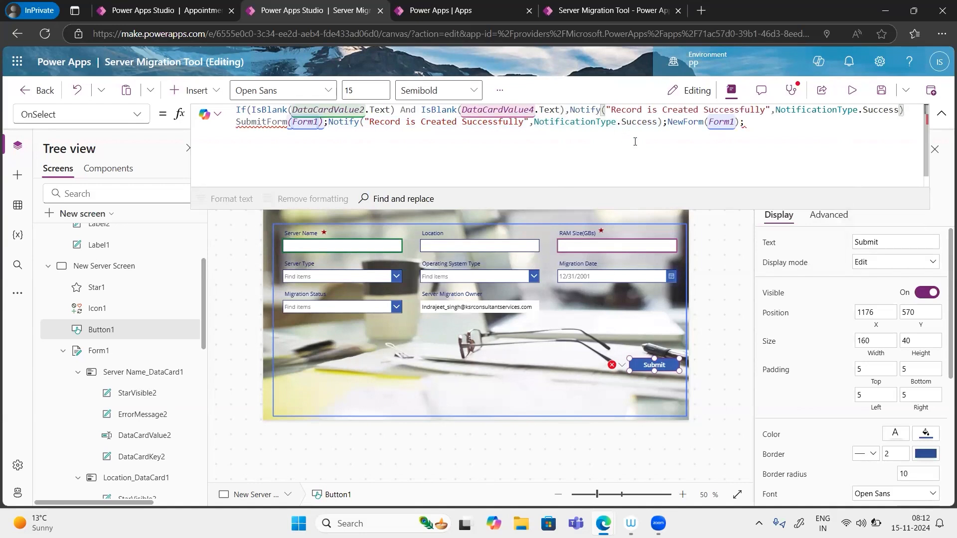
{"action": "type", "text": ","}
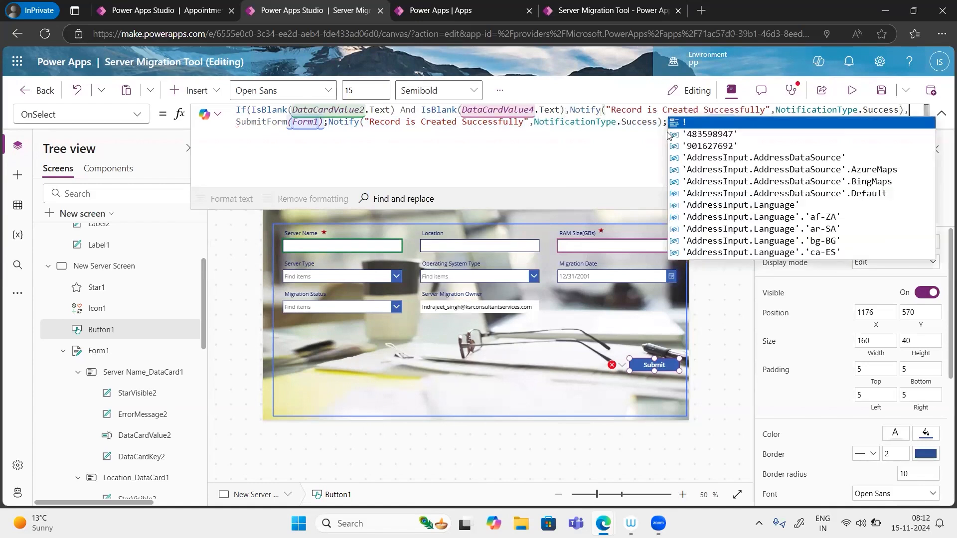
{"action": "type", "text": "NewForm(Form1);"}
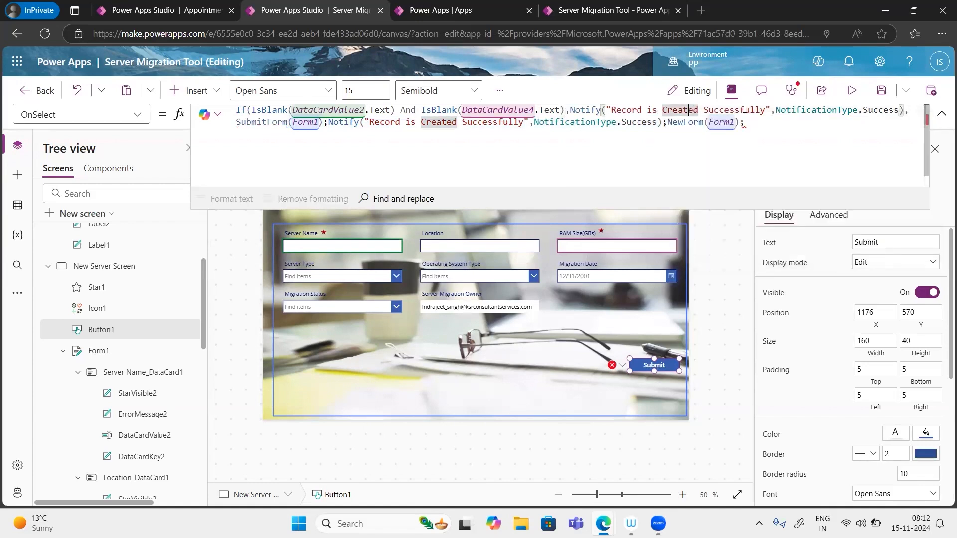
Step: Replace the message in the copied Notify call with "Please add required fields"
{"action": "left_click_drag", "start_coordinate": [766, 108], "coordinate": [613, 110]}
{"action": "type", "text": "Please a"}
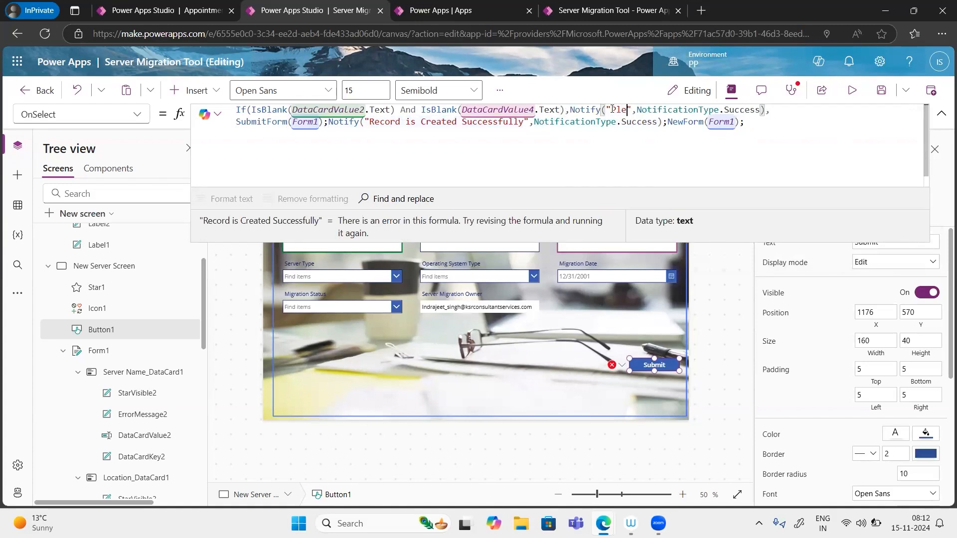
{"action": "type", "text": "dd requ"}
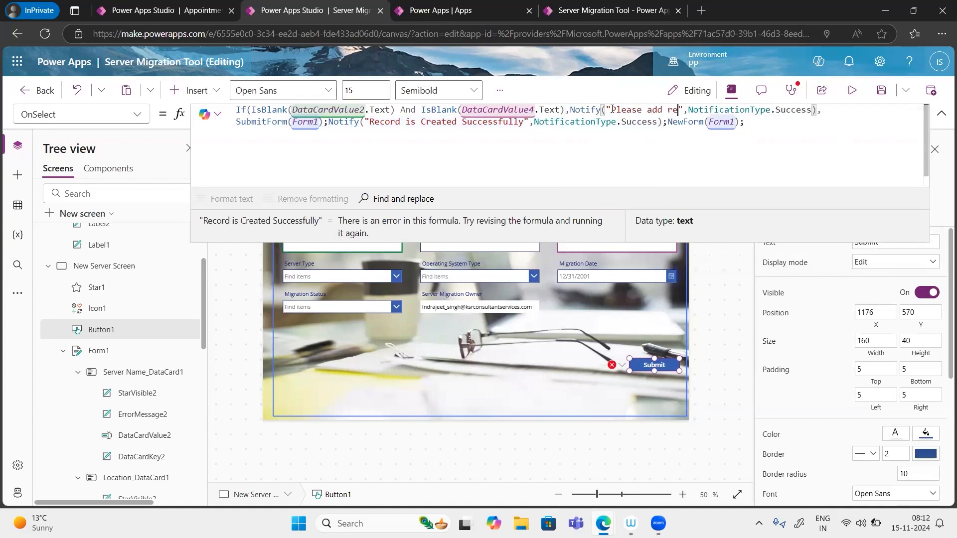
{"action": "type", "text": "ired fie"}
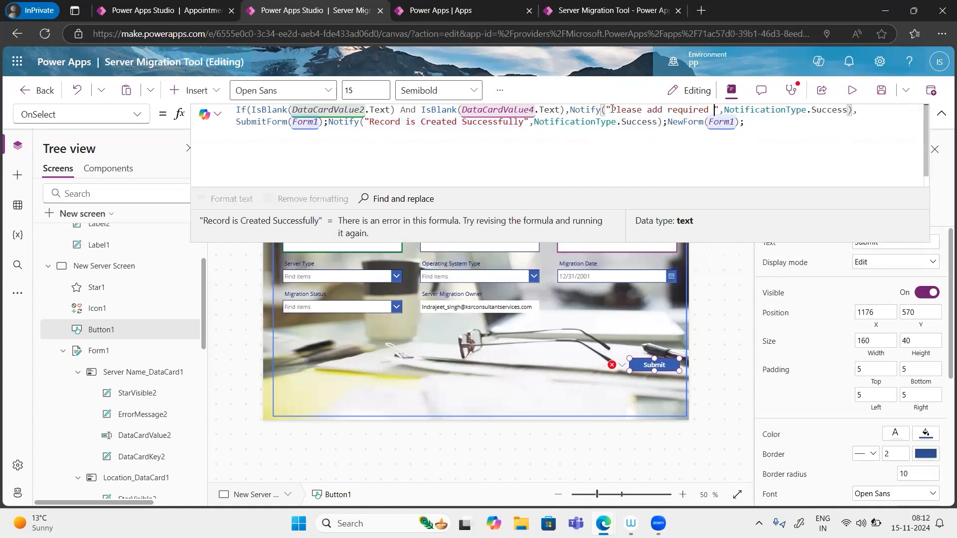
{"action": "type", "text": "lds"}
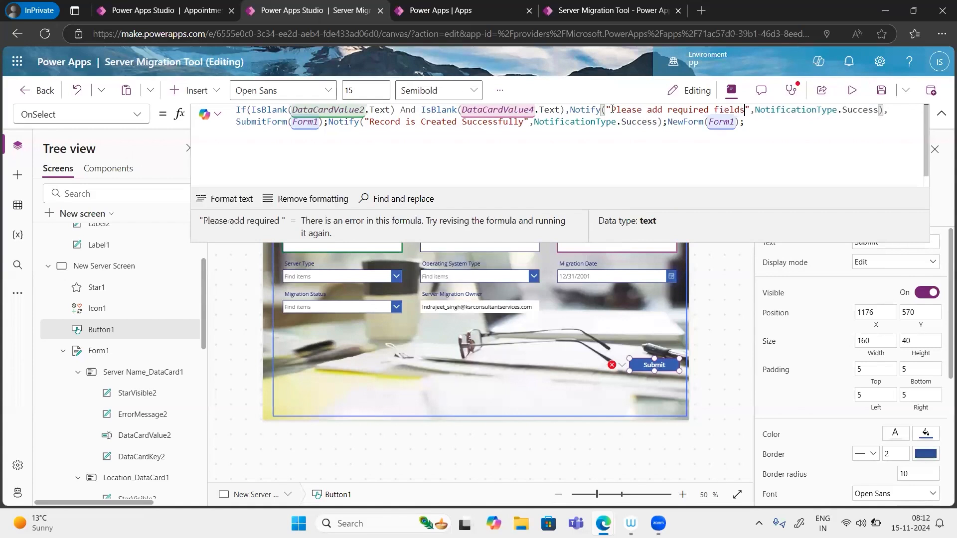
Step: Change the notification type of the "Please add required fields" Notify call to NotificationType.Error
{"action": "double_click", "coordinate": [866, 111]}
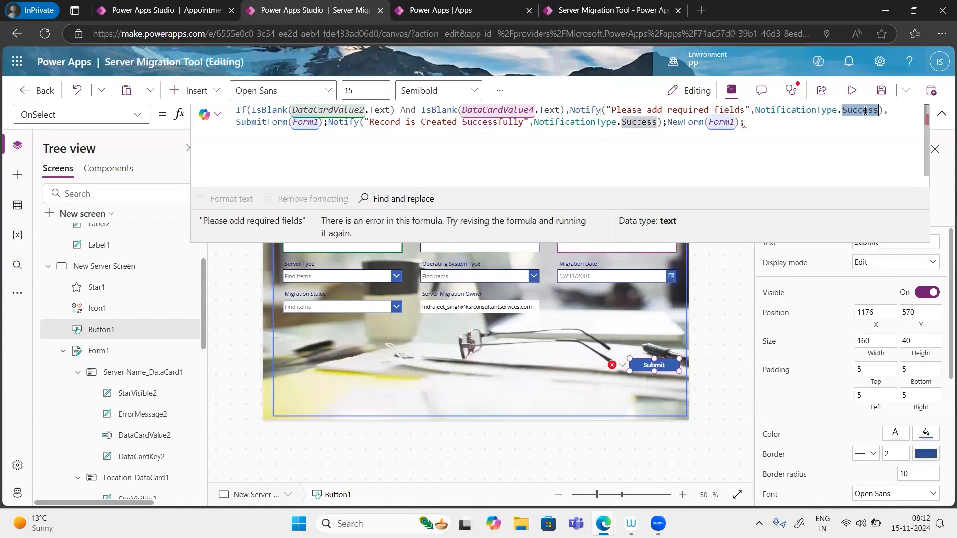
{"action": "type", "text": "Error"}
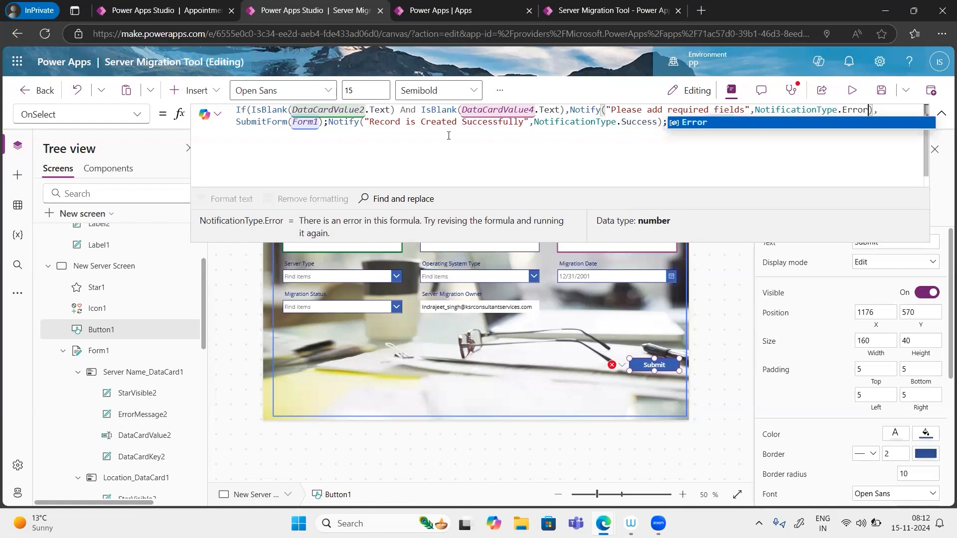
{"action": "left_click", "coordinate": [449, 135]}
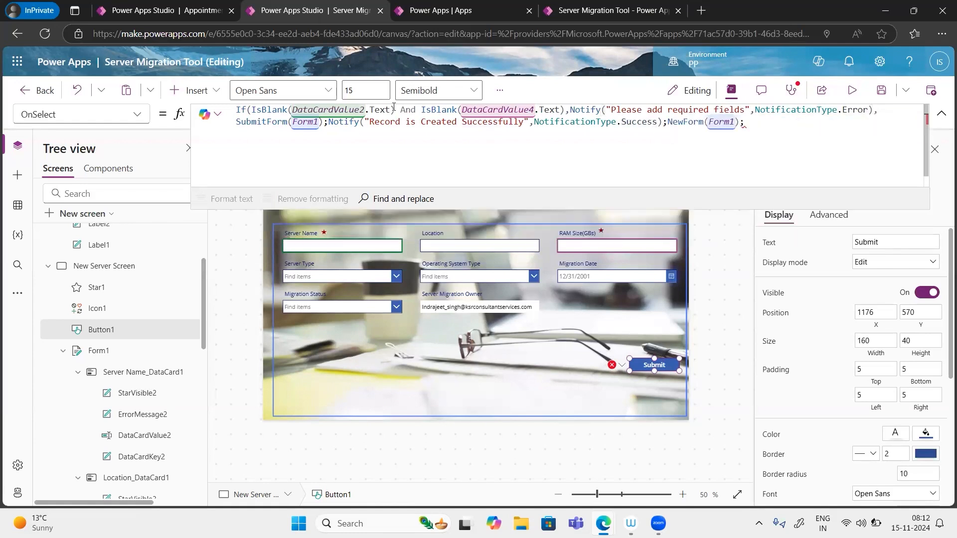
Step: End the OnSelect formula with the If function's closing parenthesis instead of the trailing semicolon, and format the formula text
{"action": "key", "text": "BackSpace"}
{"action": "type", "text": ";"}
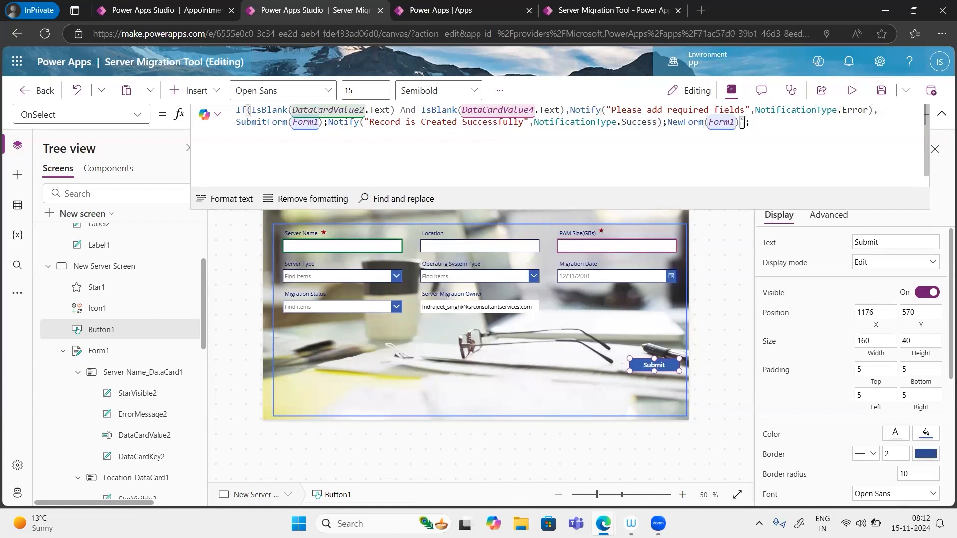
{"action": "key", "text": "BackSpace"}
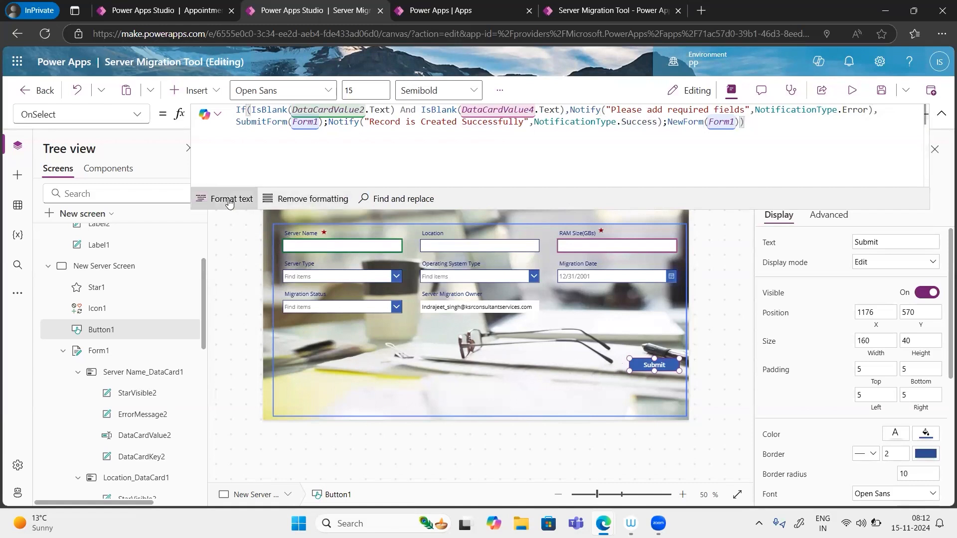
{"action": "left_click", "coordinate": [214, 198]}
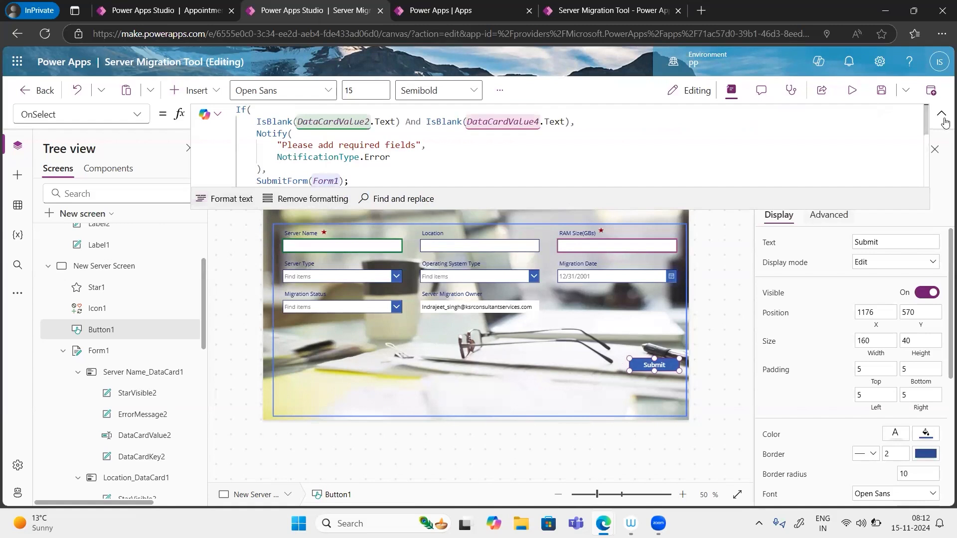
Step: Enlarge the formula editor to review the complete If formula, and collapse it again
{"action": "left_click_drag", "start_coordinate": [712, 210], "coordinate": [708, 420]}
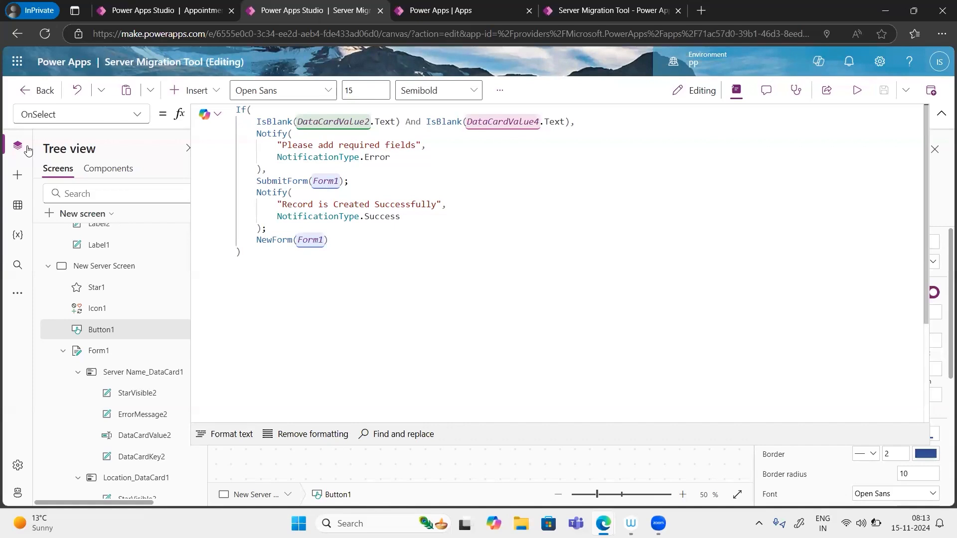
{"action": "key", "text": "ctrl+a"}
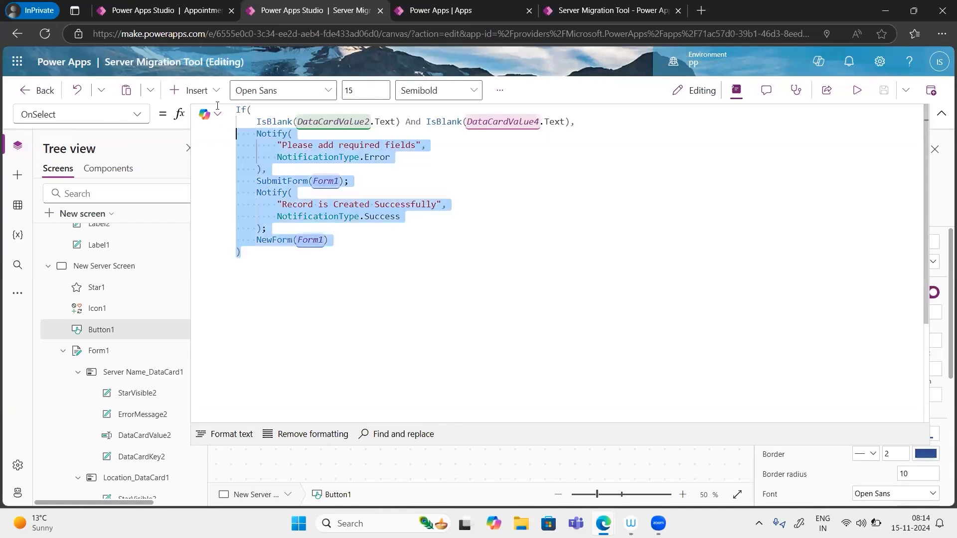
{"action": "left_click", "coordinate": [942, 114]}
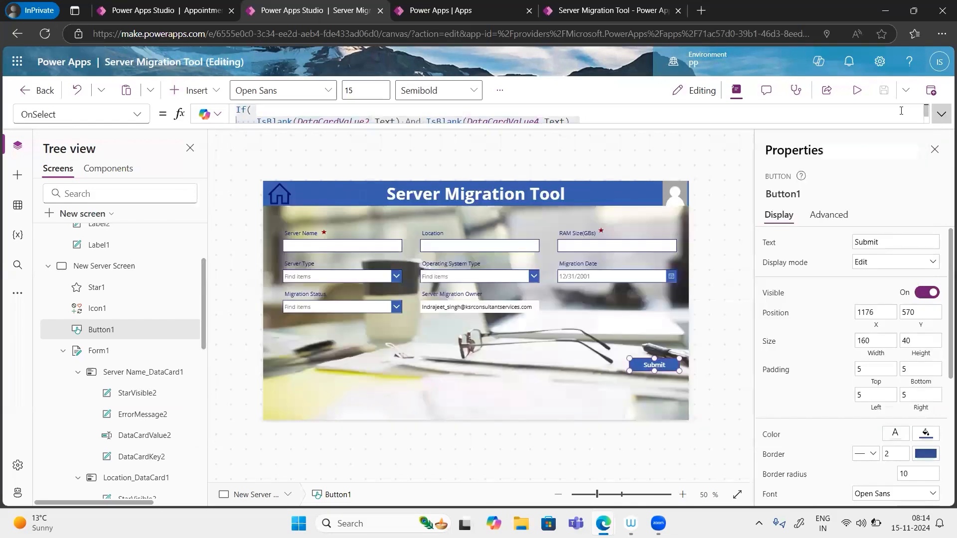
Step: Preview the app and fill in only Server Type as Cloud and Location as India
{"action": "left_click", "coordinate": [858, 93]}
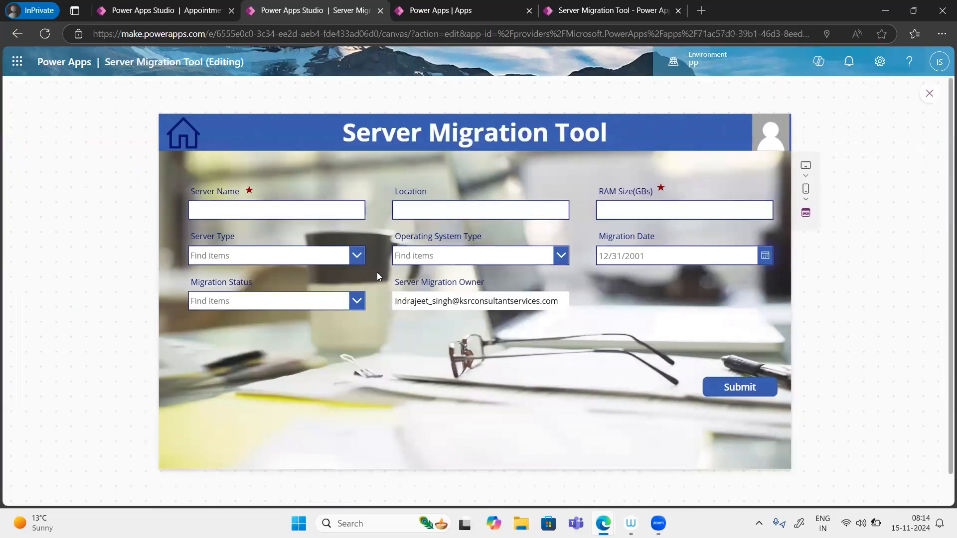
{"action": "left_click", "coordinate": [357, 255]}
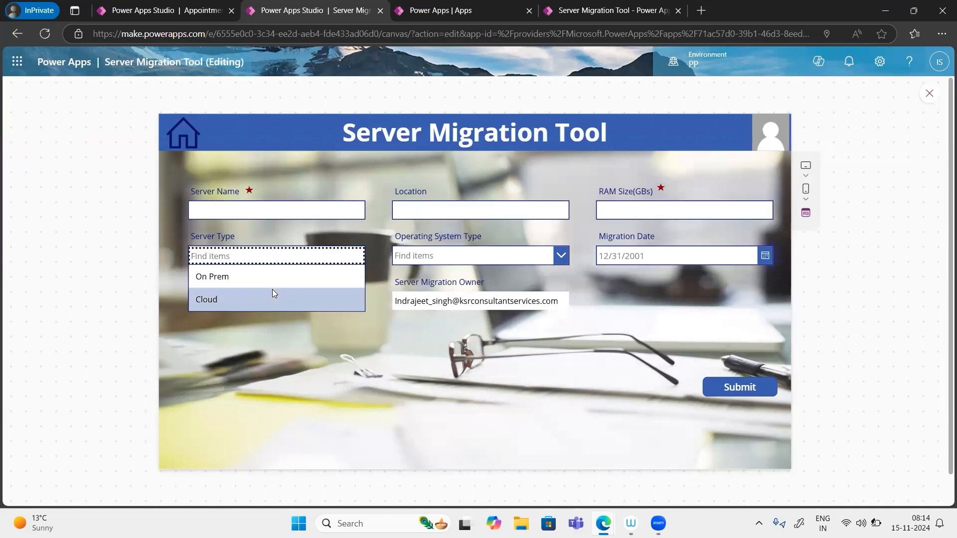
{"action": "left_click", "coordinate": [273, 298]}
{"action": "left_click", "coordinate": [443, 208]}
{"action": "type", "text": "India"}
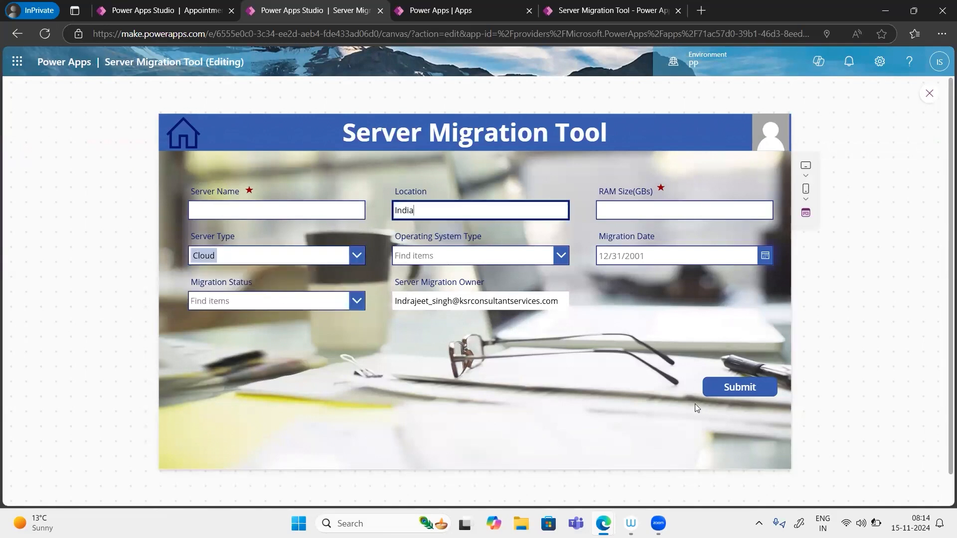
Step: Test submitting the form with Server Name and RAM Size blank, and close the preview
{"action": "left_click", "coordinate": [728, 397]}
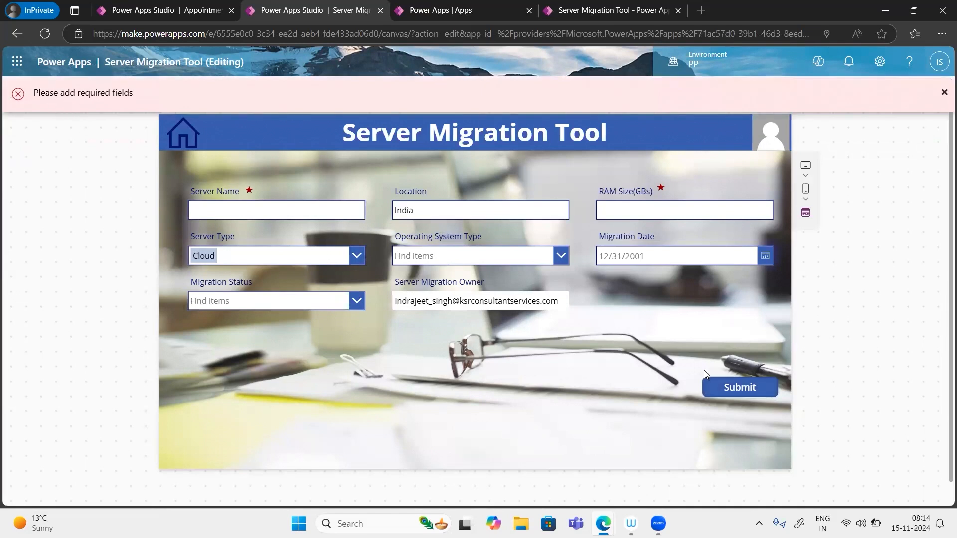
{"action": "left_click", "coordinate": [739, 393]}
{"action": "left_click", "coordinate": [745, 392]}
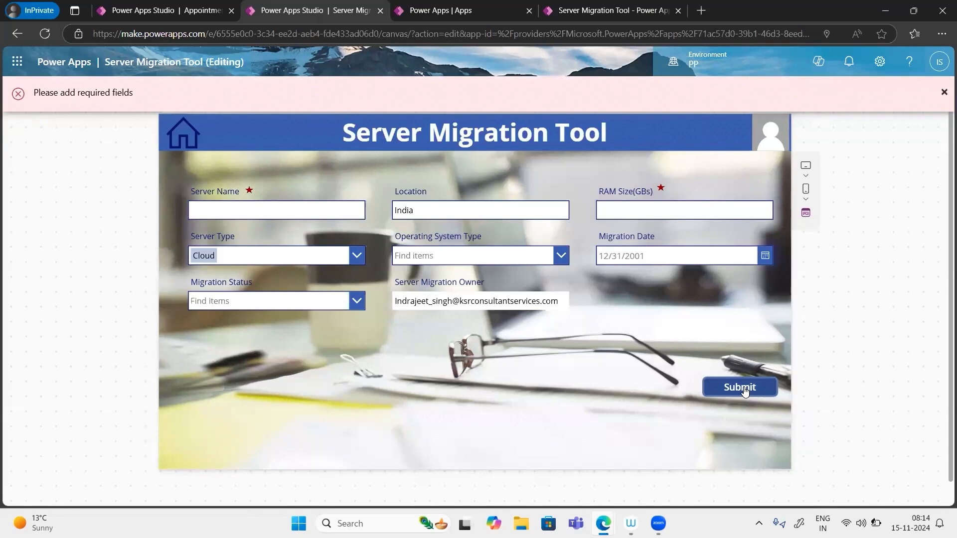
{"action": "left_click", "coordinate": [745, 393]}
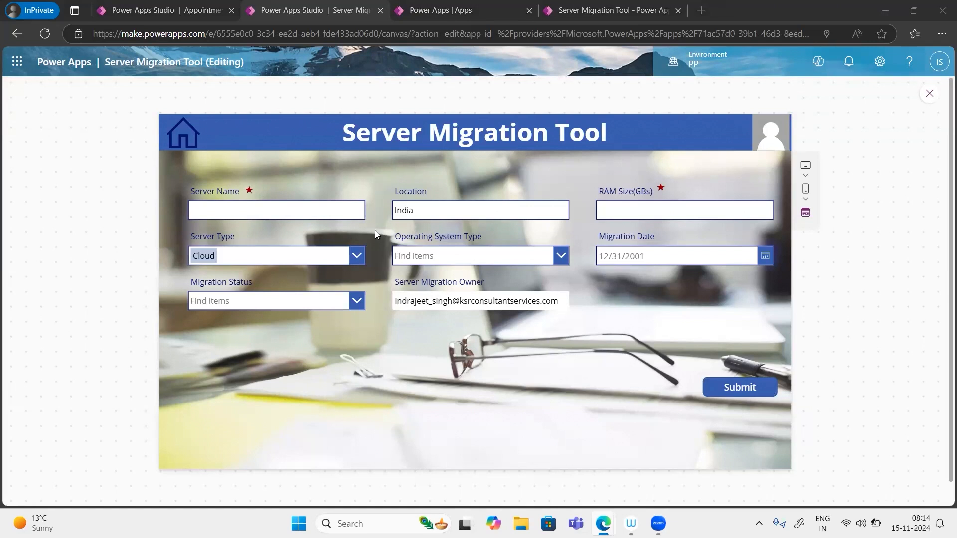
{"action": "left_click", "coordinate": [929, 95]}
{"action": "left_click", "coordinate": [618, 330]}
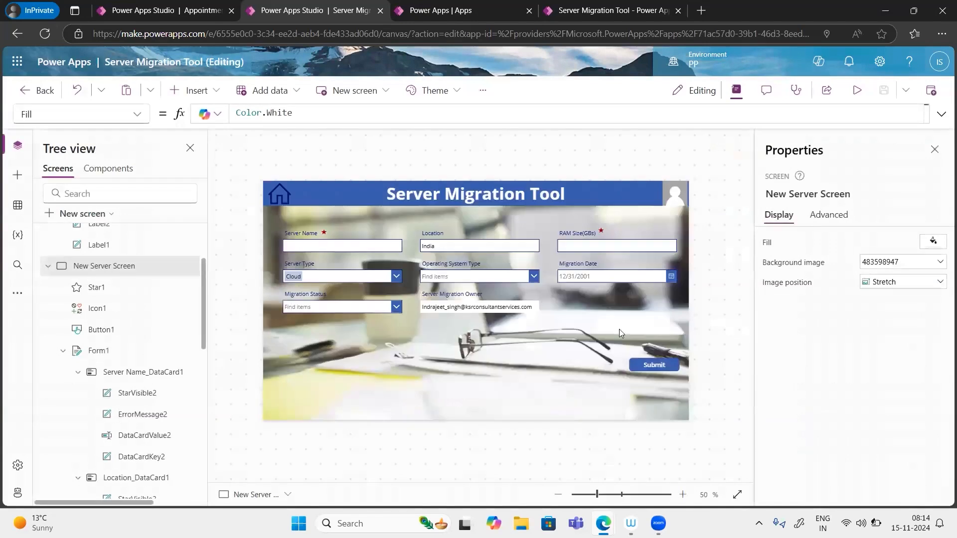
Step: Add ;ResetForm(Form1) right after the error Notify call in the Submit button's OnSelect formula
{"action": "left_click", "coordinate": [656, 365]}
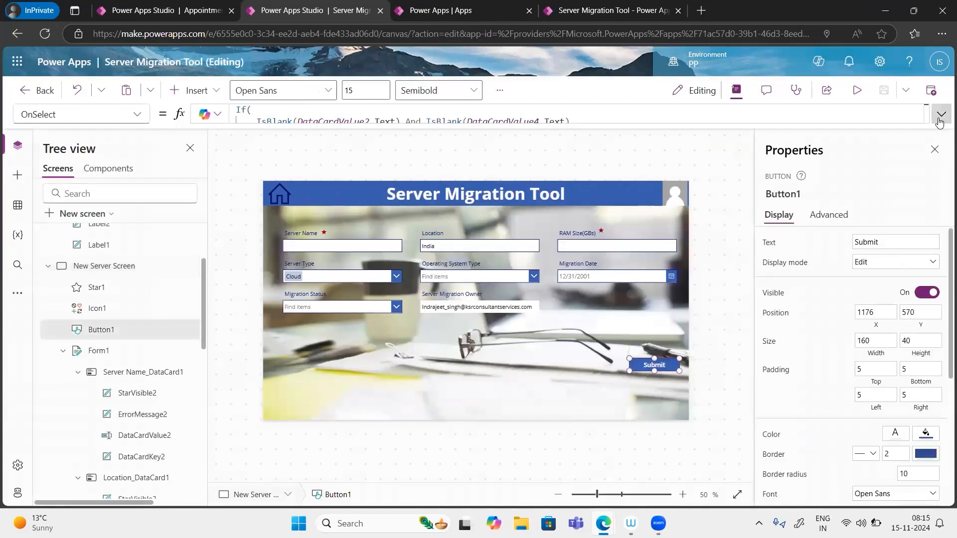
{"action": "left_click", "coordinate": [940, 115]}
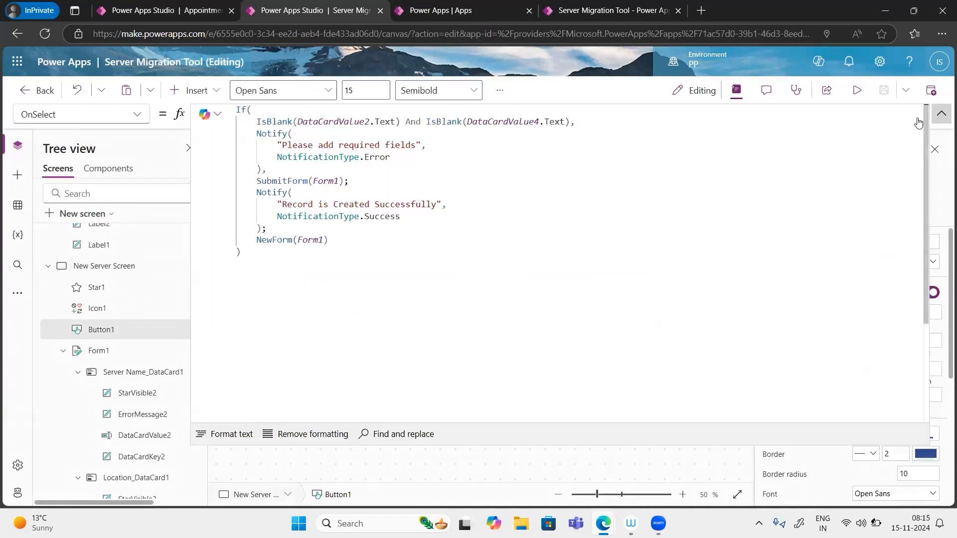
{"action": "left_click", "coordinate": [261, 169]}
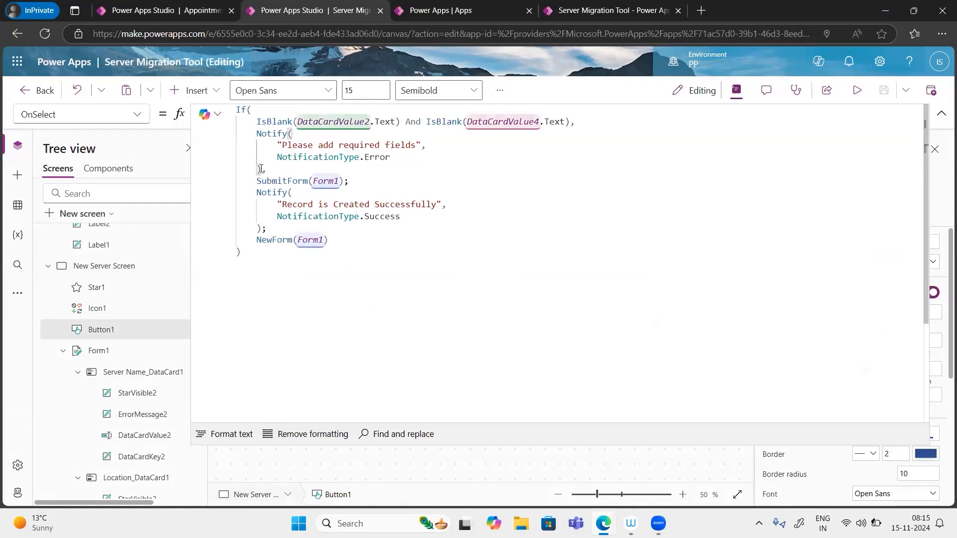
{"action": "type", "text": ";rese"}
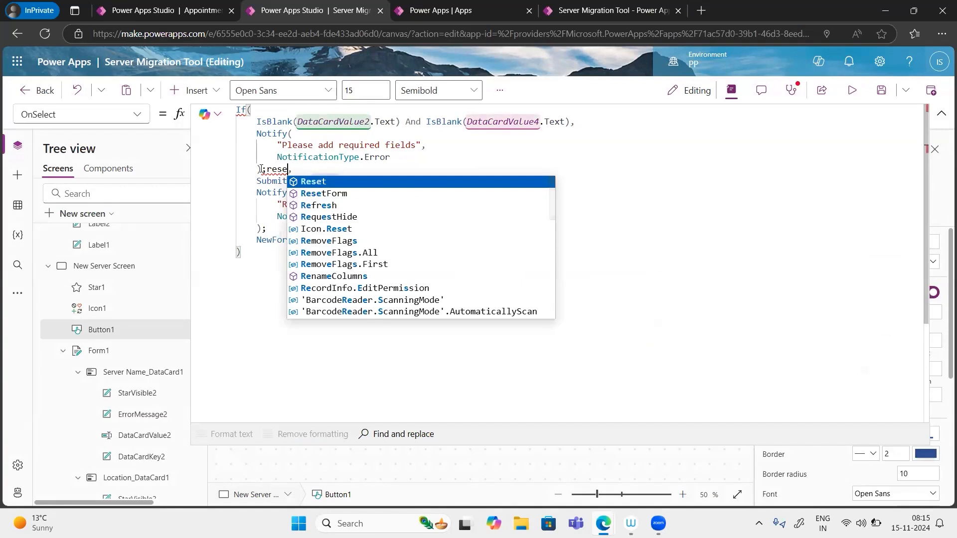
{"action": "key", "text": "Down"}
{"action": "key", "text": "Tab"}
{"action": "type", "text": "("}
{"action": "key", "text": "Escape"}
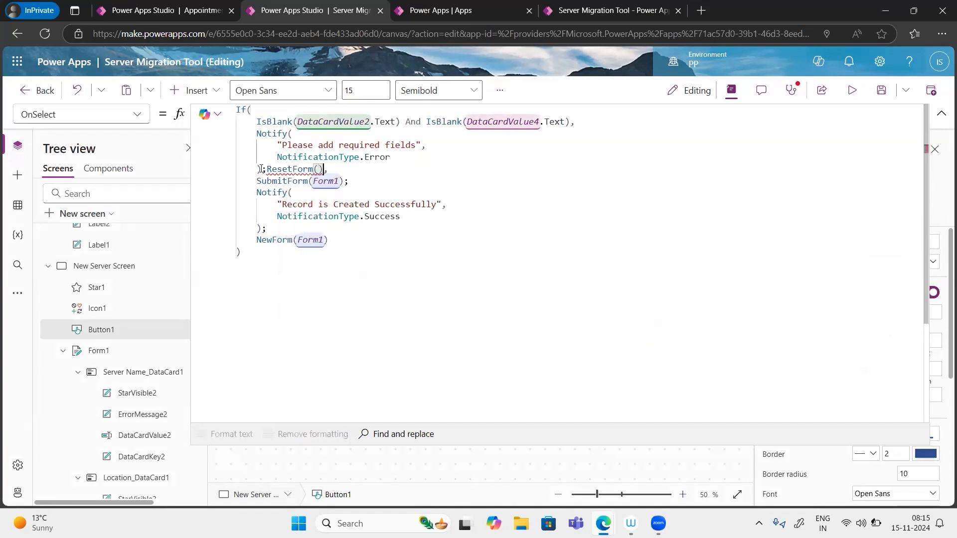
{"action": "type", "text": "For"}
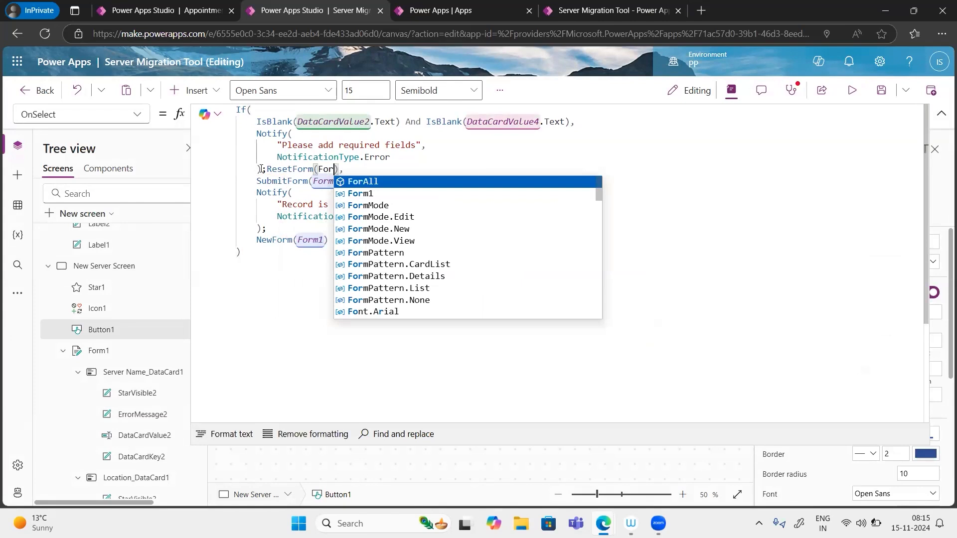
{"action": "type", "text": "m1"}
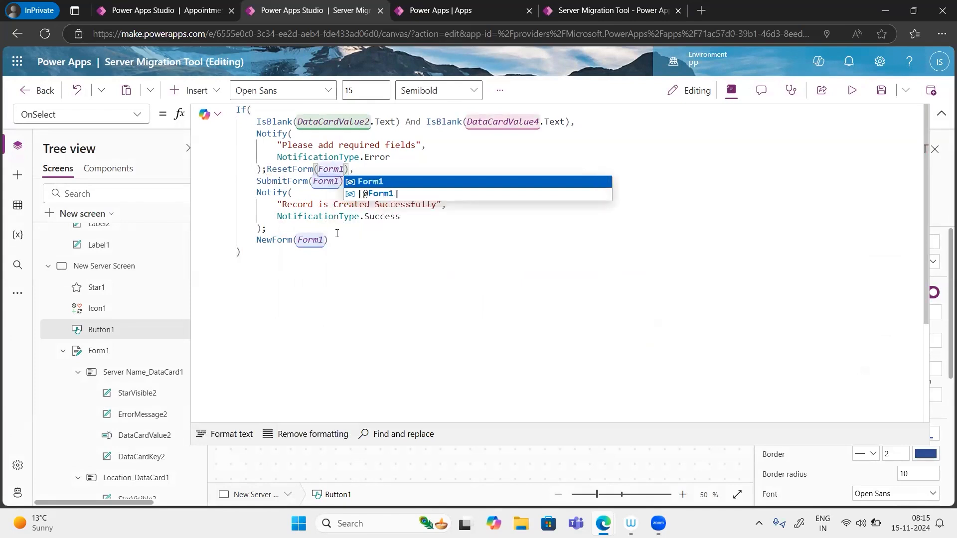
{"action": "left_click", "coordinate": [488, 235]}
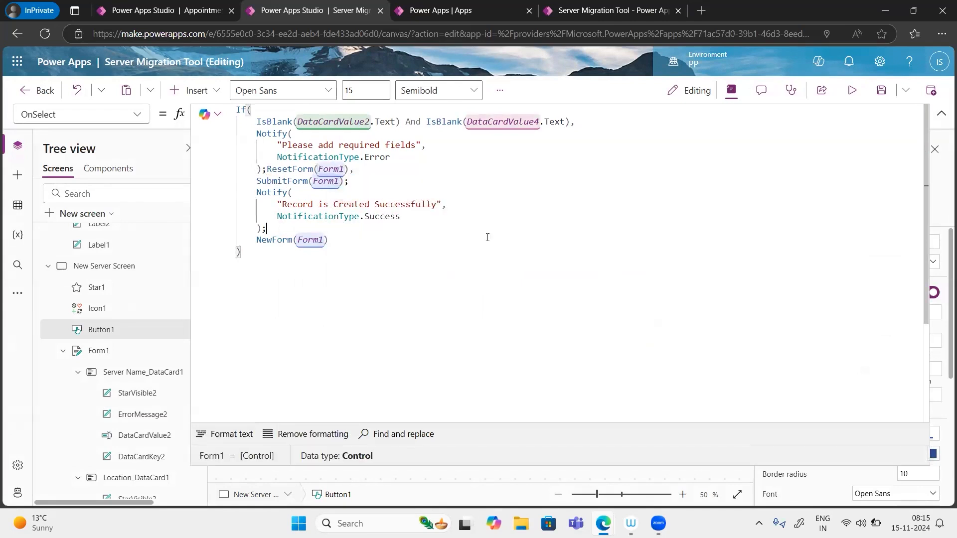
Step: Preview the app and submit the partly filled form to test the reset with the required fields blank
{"action": "left_click", "coordinate": [854, 94]}
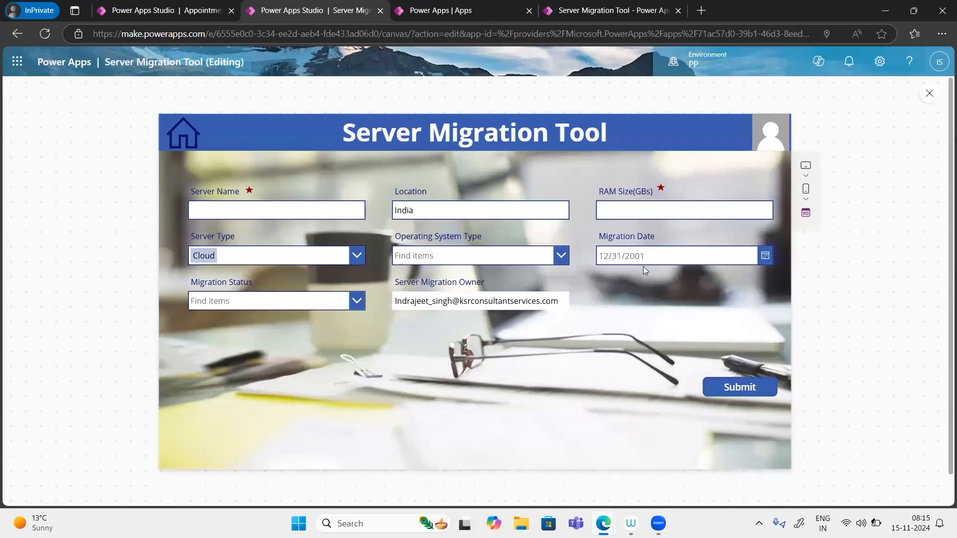
{"action": "left_click", "coordinate": [755, 388]}
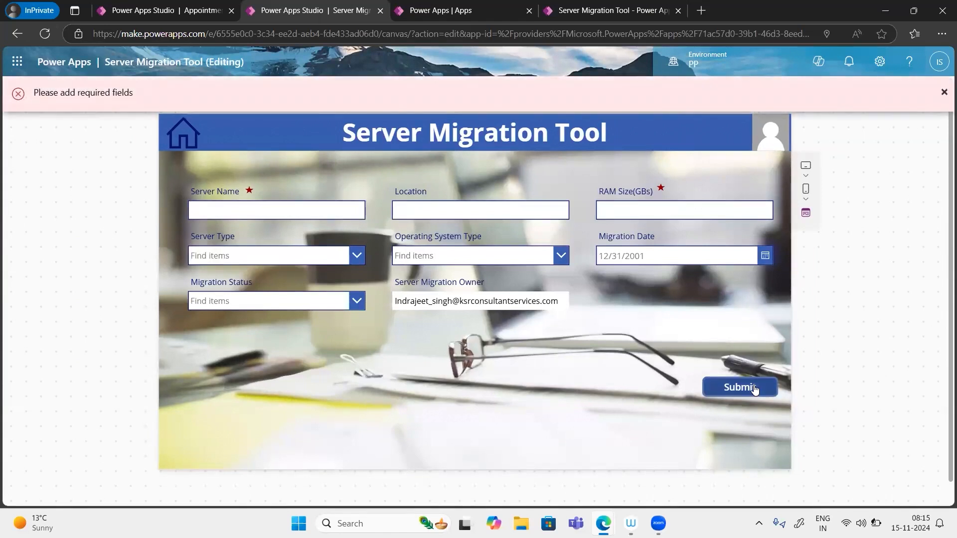
Step: Retest submission with Location /india, Operating System Type Windows and Migration Status In Progress, leaving the required fields blank
{"action": "left_click", "coordinate": [465, 206]}
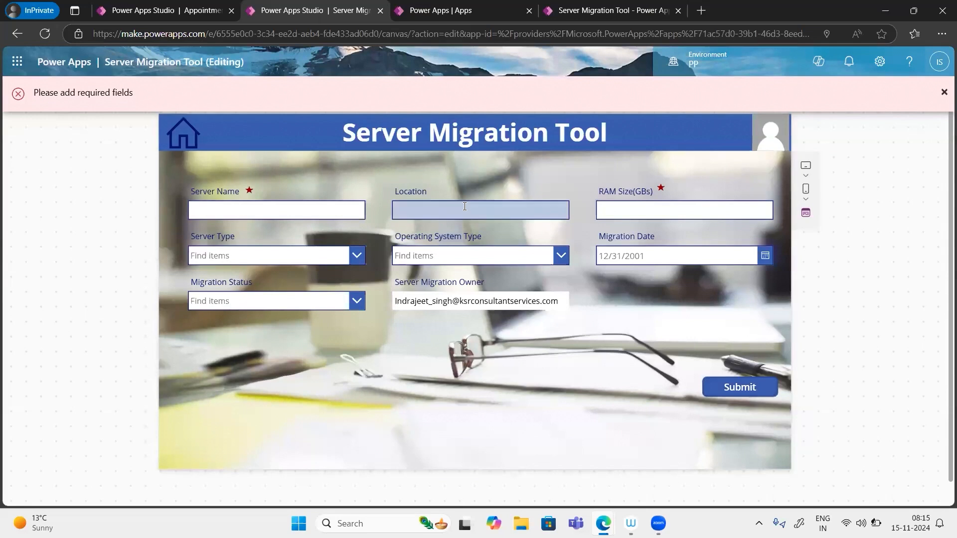
{"action": "type", "text": "/india"}
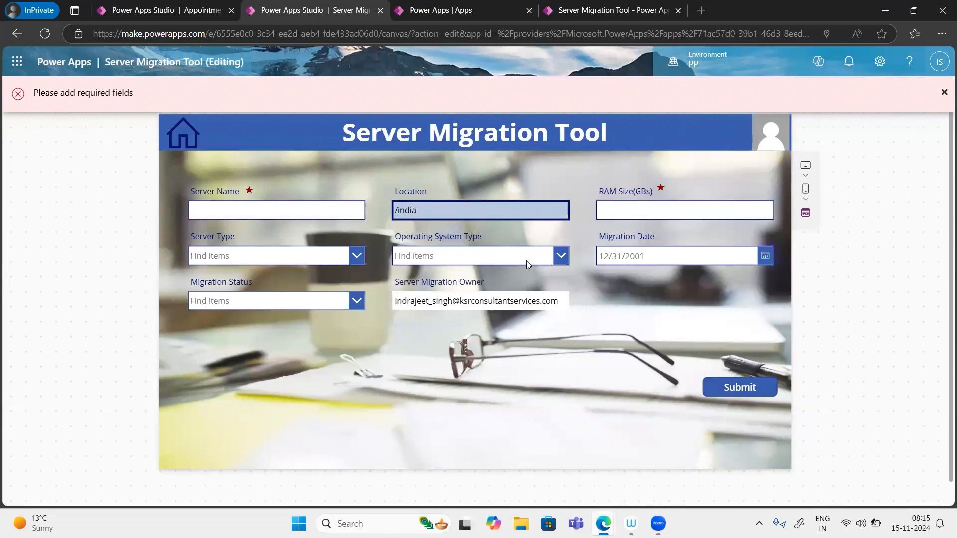
{"action": "left_click", "coordinate": [557, 257]}
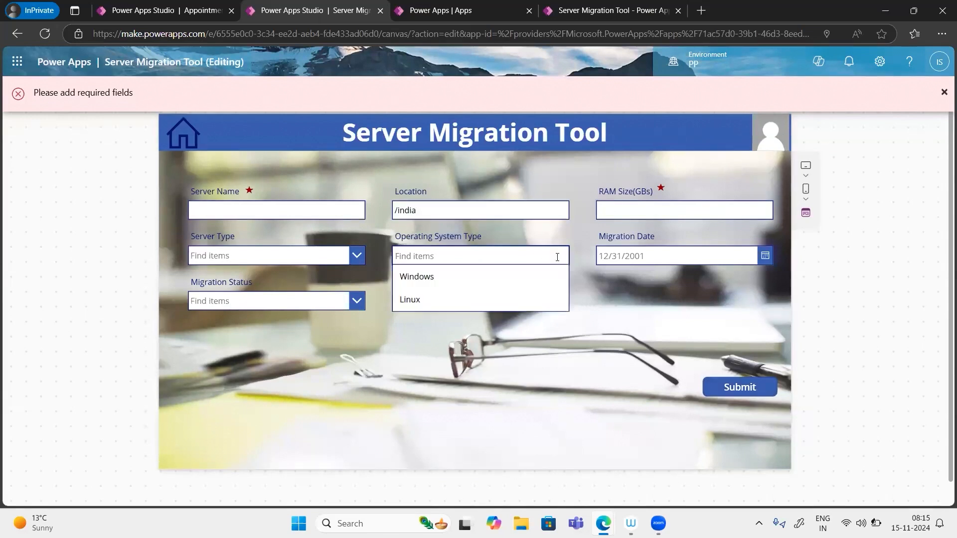
{"action": "left_click", "coordinate": [464, 279]}
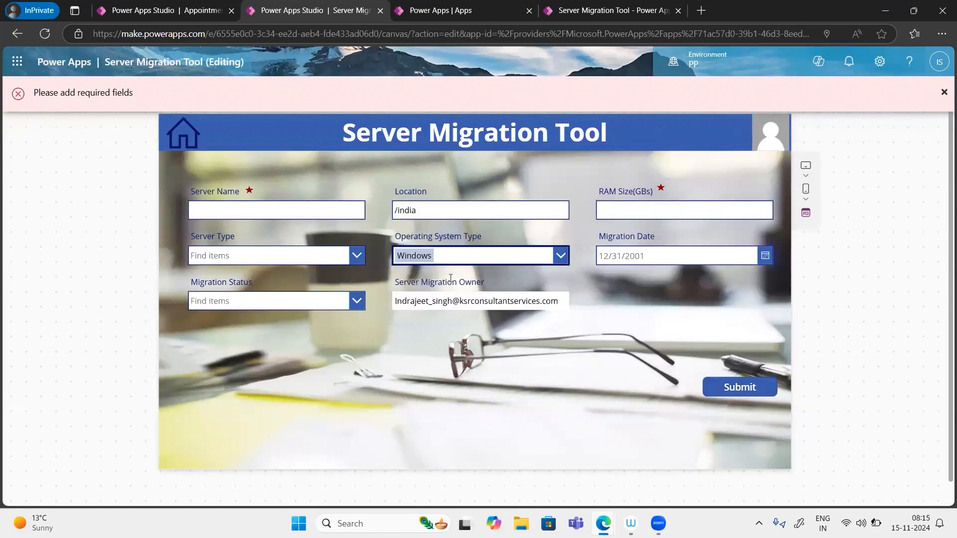
{"action": "left_click", "coordinate": [351, 302]}
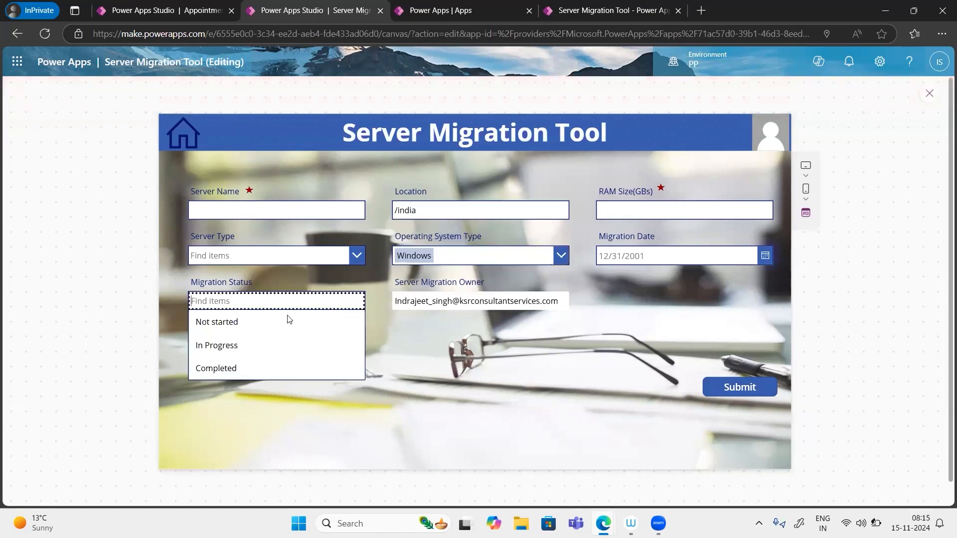
{"action": "left_click", "coordinate": [245, 346]}
{"action": "left_click", "coordinate": [734, 393]}
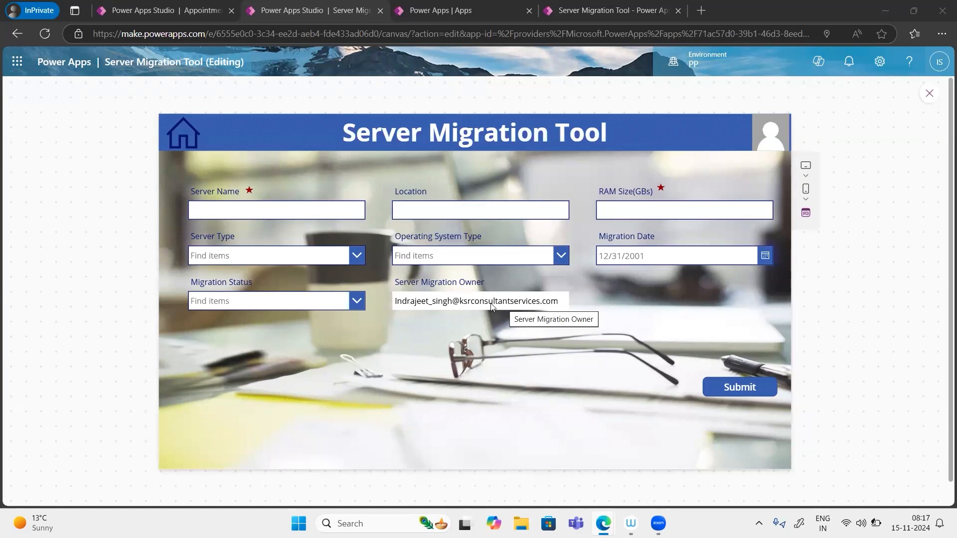
Step: Close the app preview and collapse the enlarged formula editor
{"action": "left_click", "coordinate": [930, 95]}
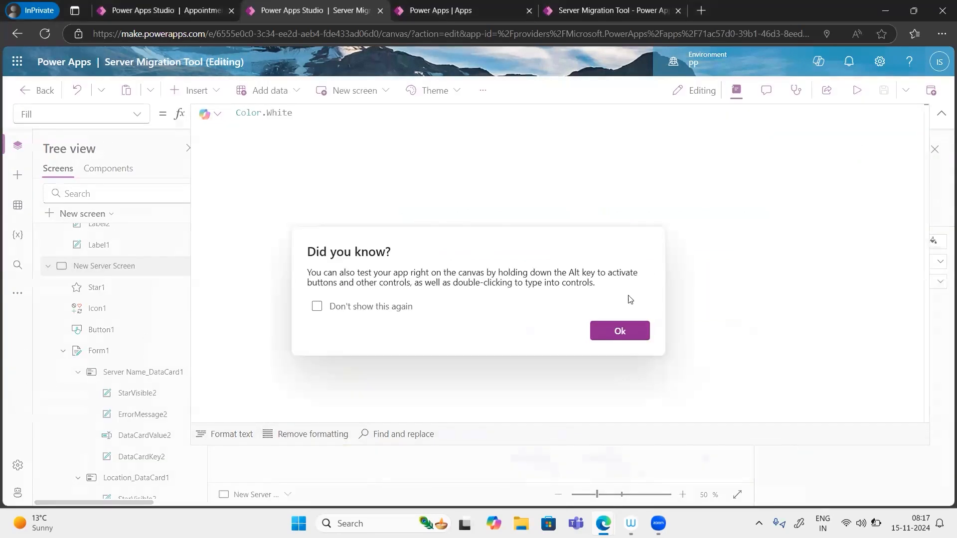
{"action": "left_click", "coordinate": [620, 330]}
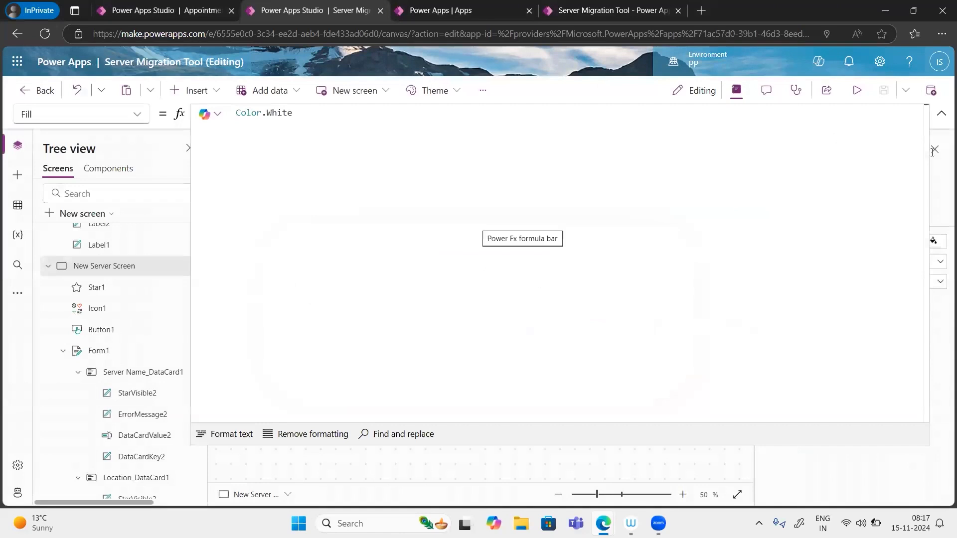
{"action": "left_click", "coordinate": [941, 114]}
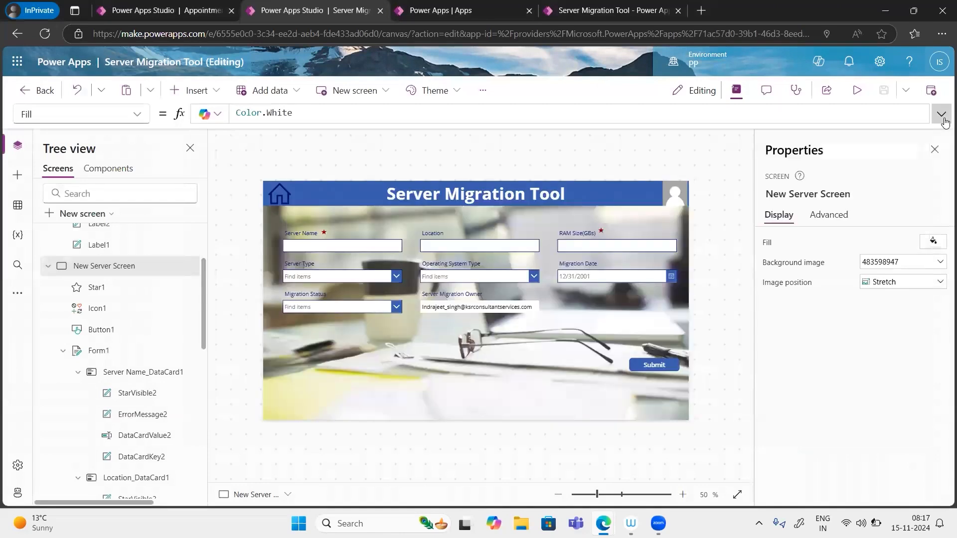
Step: Review the Submit button's OnSelect formula in the enlarged editor and re-enter the comma after ResetForm(Form1)
{"action": "left_click", "coordinate": [665, 364]}
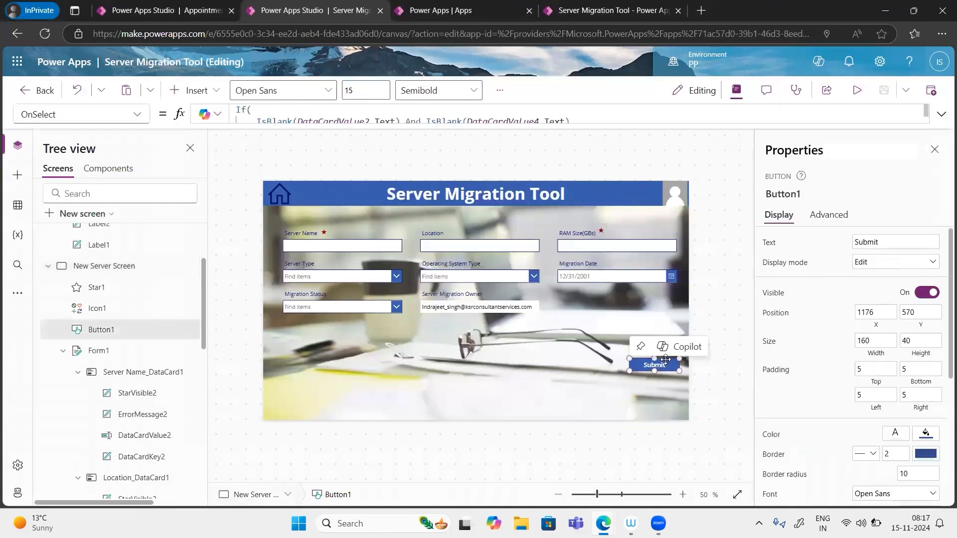
{"action": "left_click", "coordinate": [942, 114]}
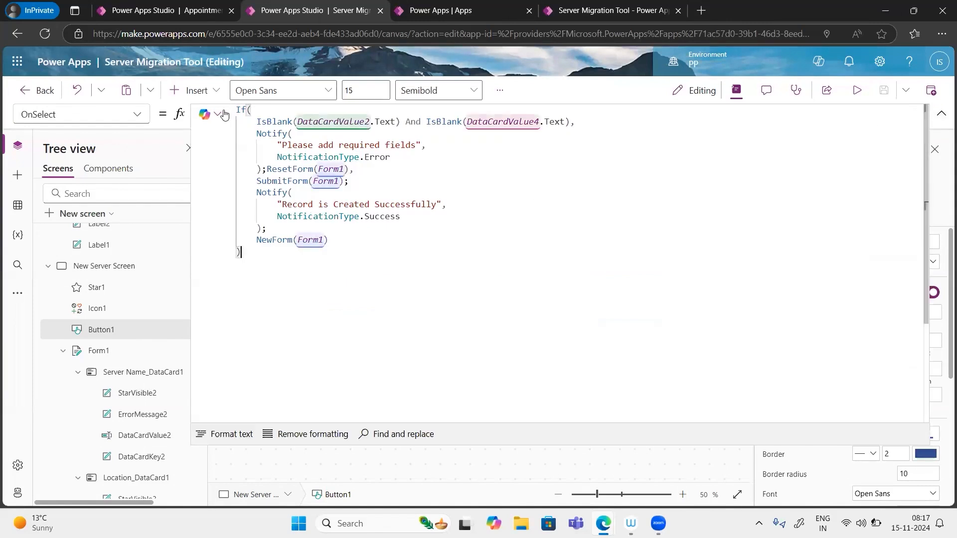
{"action": "left_click", "coordinate": [338, 242]}
{"action": "left_click", "coordinate": [348, 182]}
{"action": "left_click", "coordinate": [351, 170]}
{"action": "type", "text": ","}
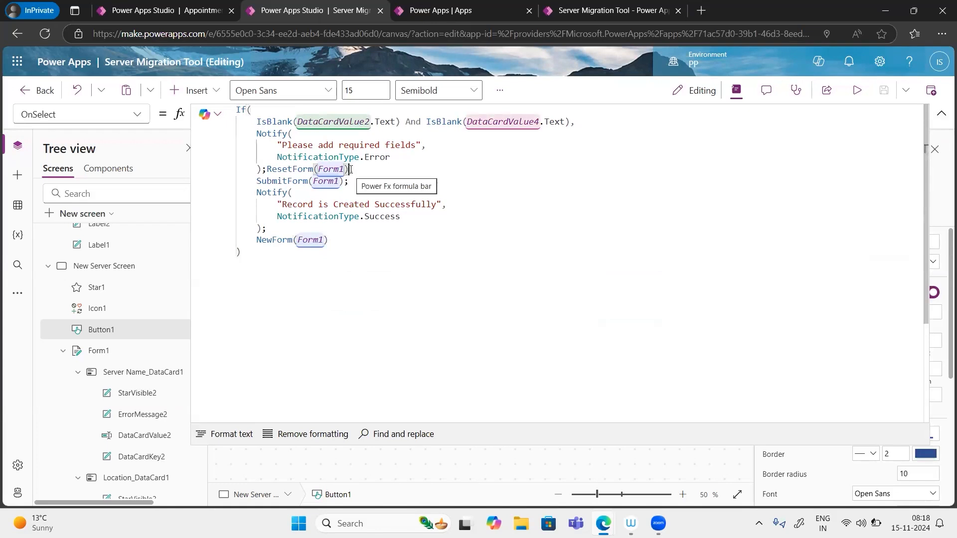
{"action": "left_click", "coordinate": [944, 117]}
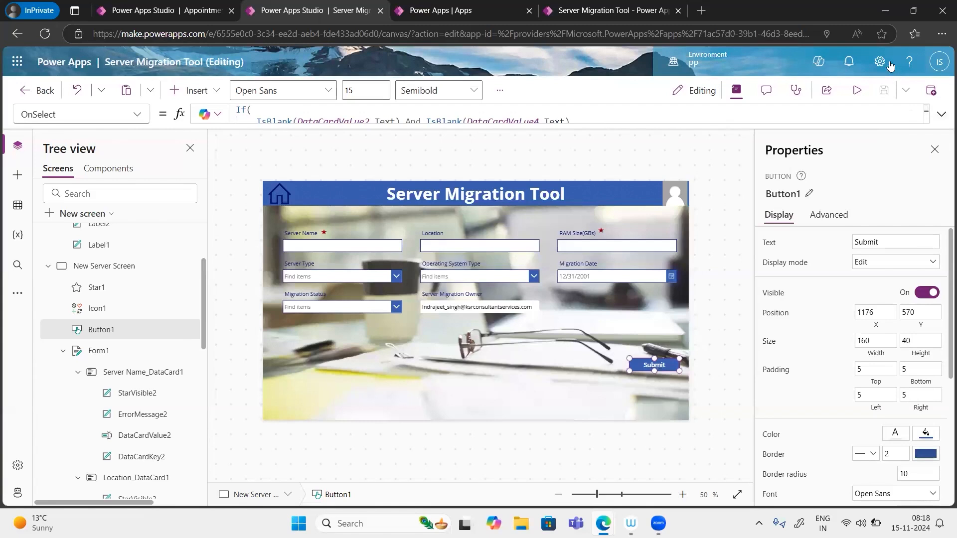
Step: Preview the app and test navigation from the New Server form to the home screen and back through Onboard New Servers
{"action": "left_click", "coordinate": [858, 91]}
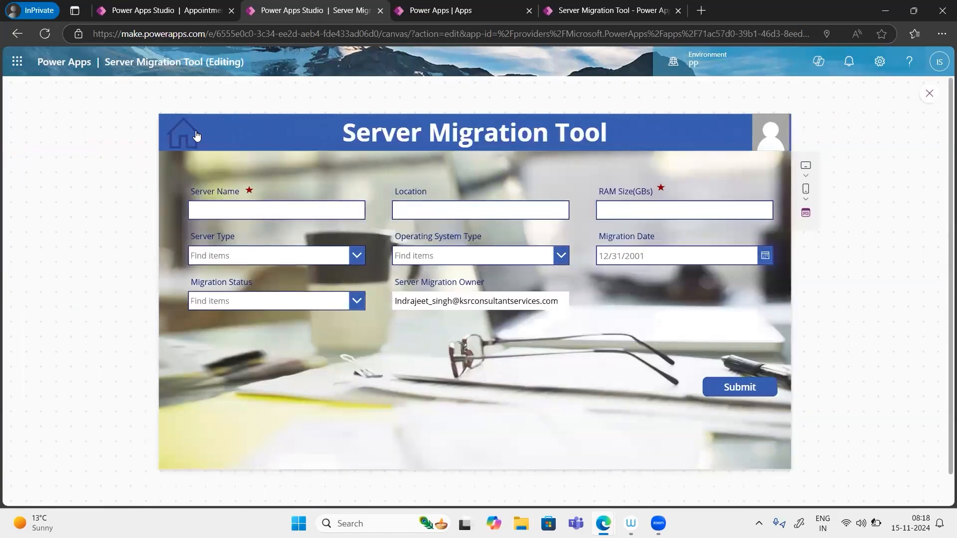
{"action": "left_click", "coordinate": [197, 135]}
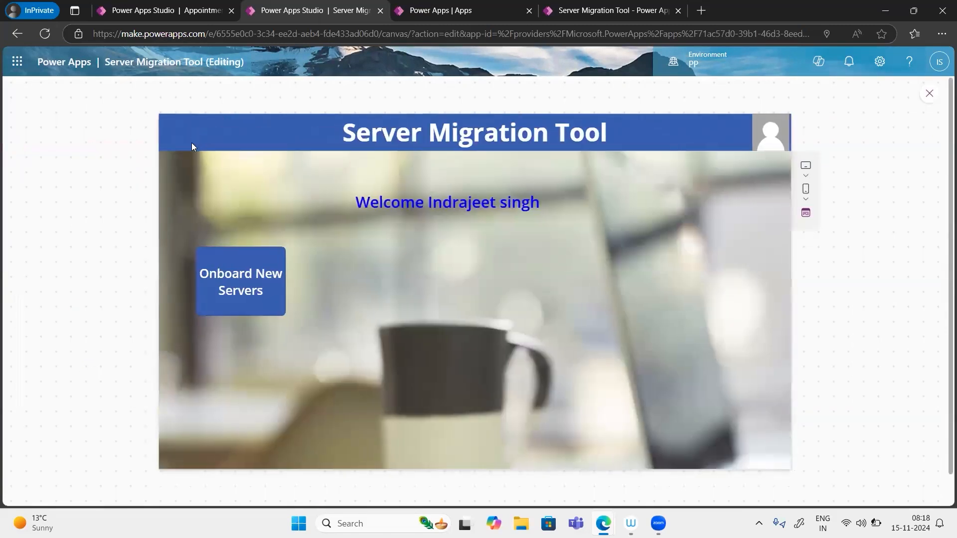
{"action": "left_click", "coordinate": [258, 265]}
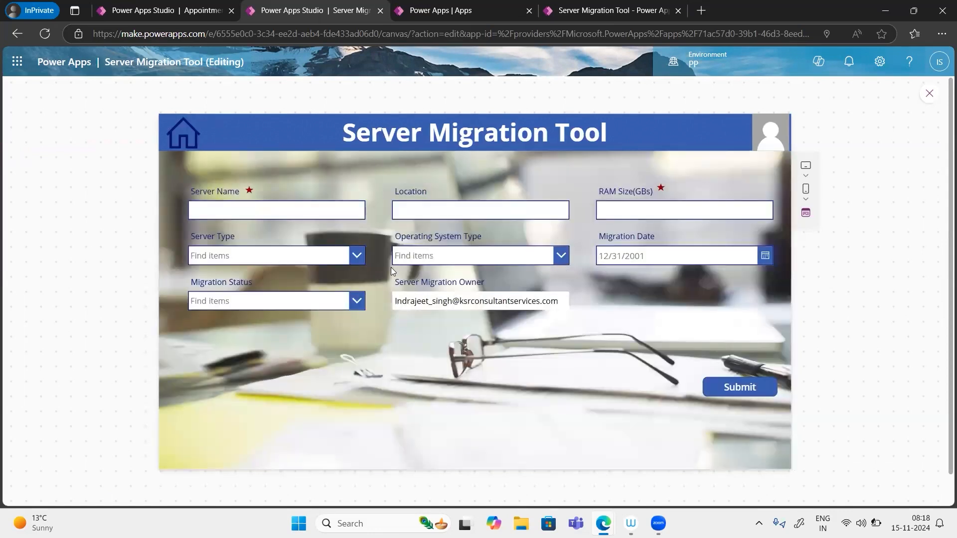
Step: Switch to the Server Details list in SharePoint, reload it to check its records, and return to the Power Apps preview
{"action": "left_click", "coordinate": [594, 7]}
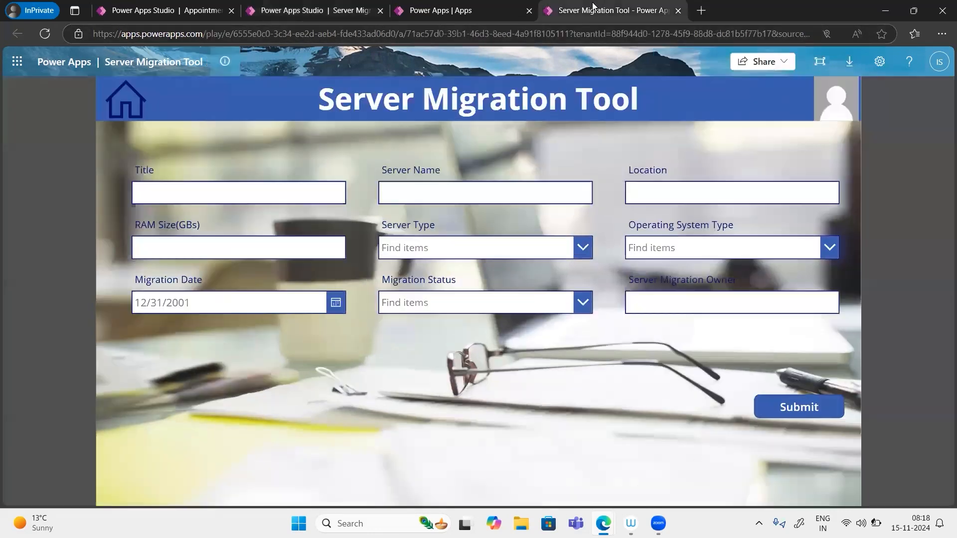
{"action": "left_click", "coordinate": [424, 4]}
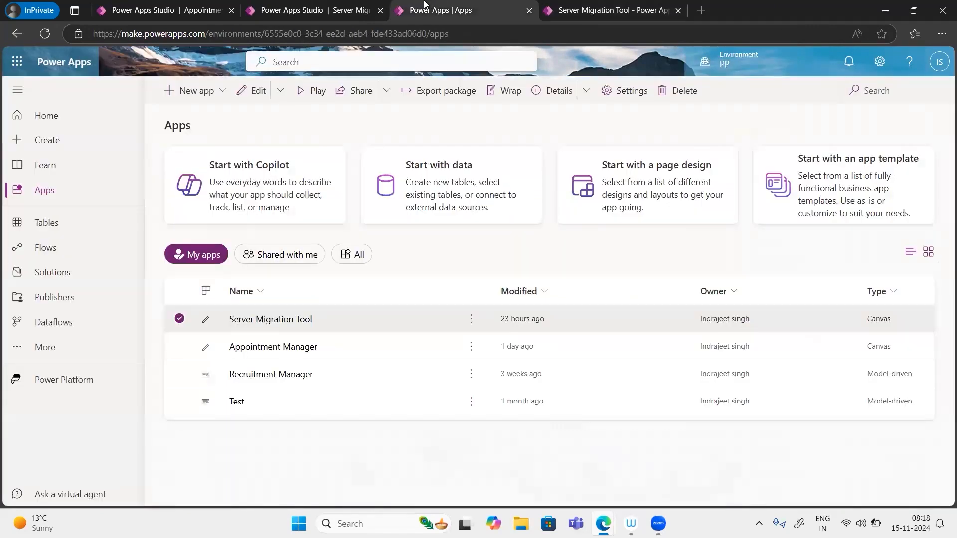
{"action": "left_click", "coordinate": [329, 9]}
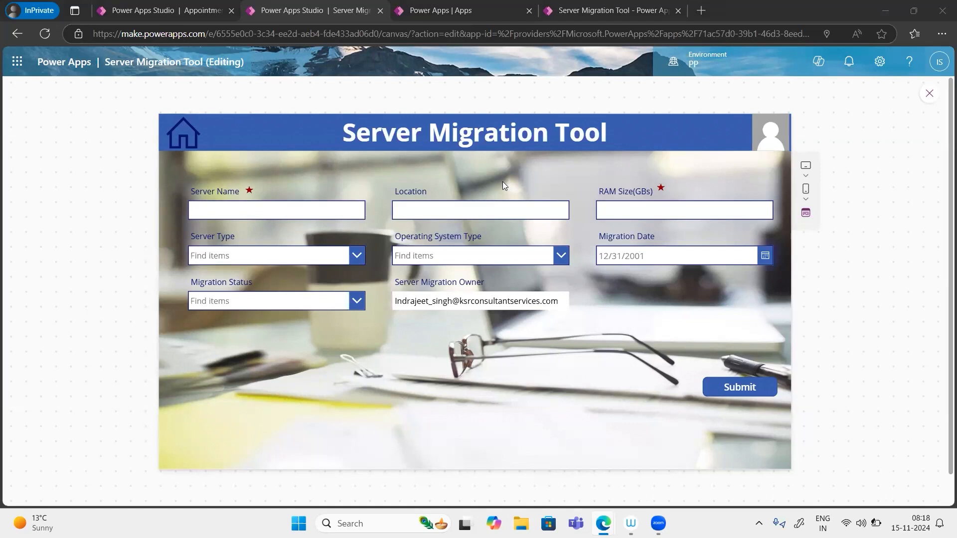
{"action": "left_click", "coordinate": [886, 12]}
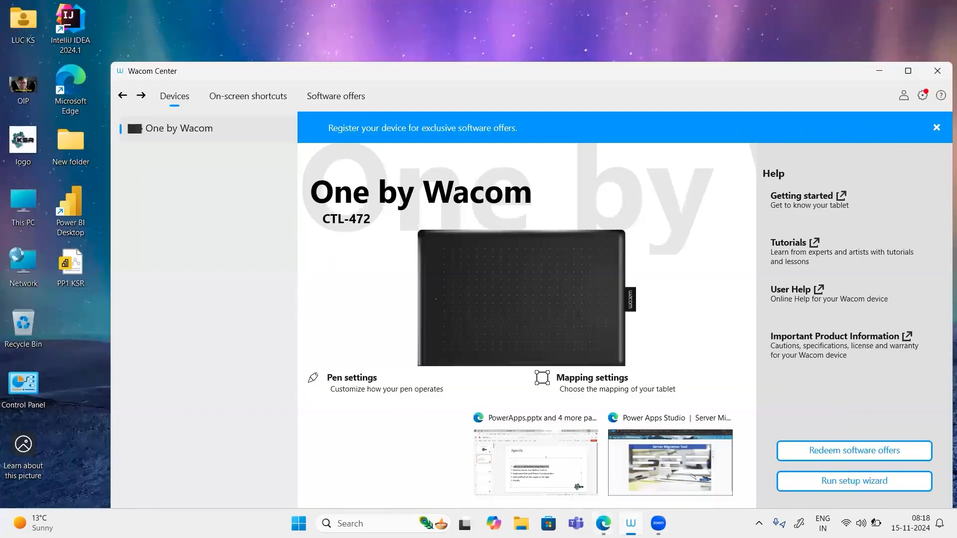
{"action": "mouse_move", "coordinate": [603, 524]}
{"action": "left_click", "coordinate": [522, 466]}
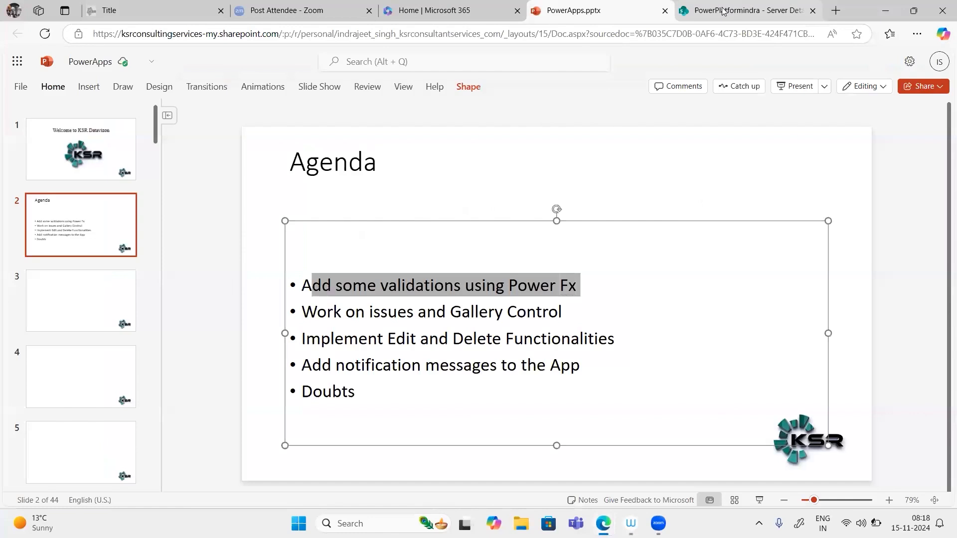
{"action": "left_click", "coordinate": [723, 11]}
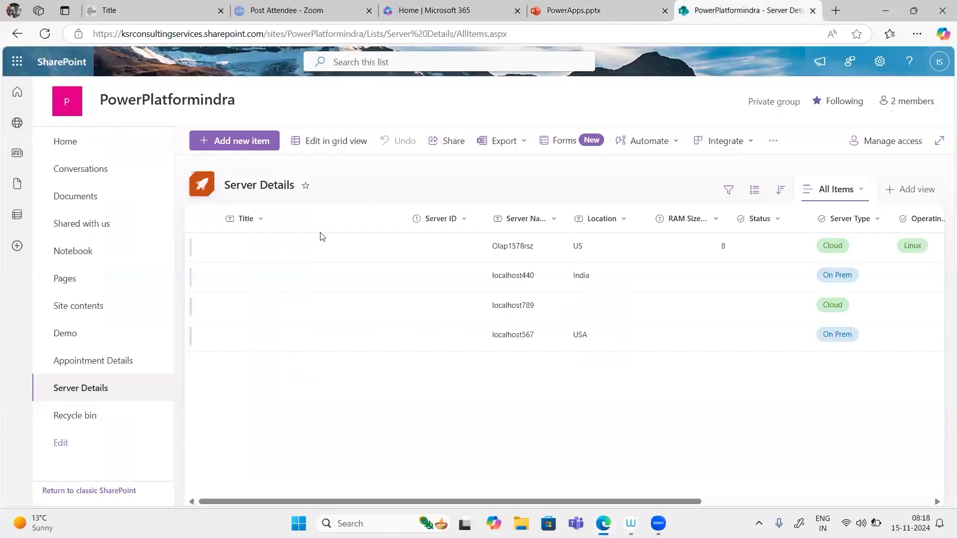
{"action": "left_click", "coordinate": [45, 33]}
{"action": "mouse_move", "coordinate": [603, 524]}
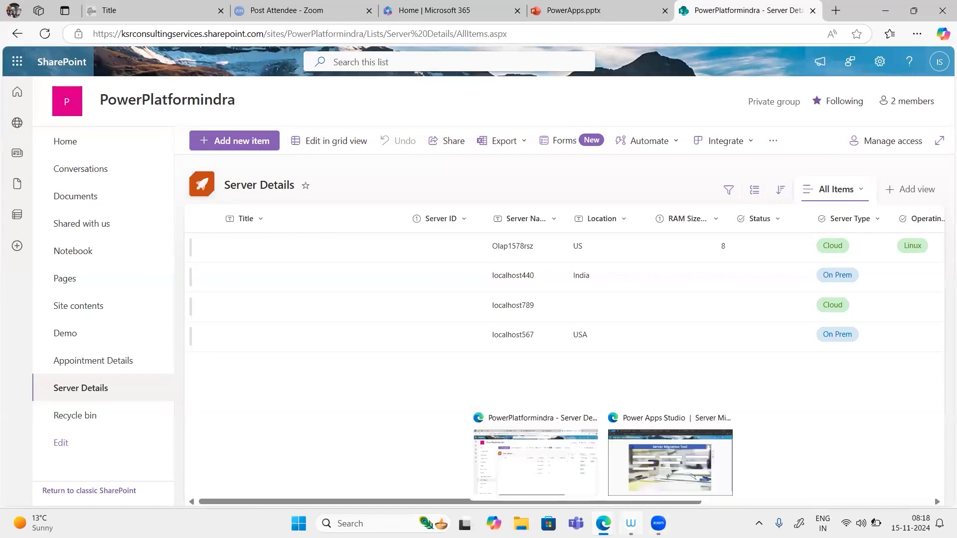
{"action": "left_click", "coordinate": [654, 446]}
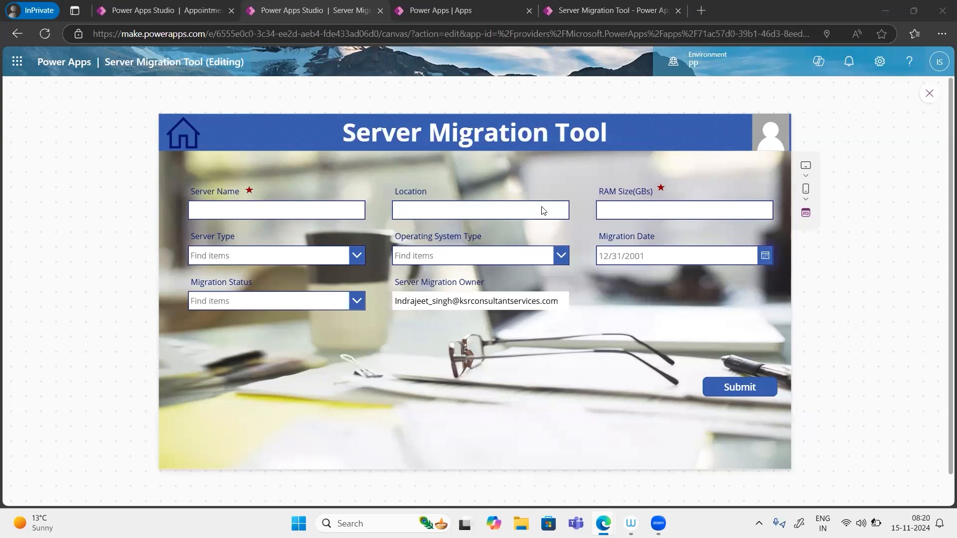
Step: Leave the preview from the Welcome Screen and collapse the Welcome Screen and New Server Screen in the tree view
{"action": "left_click", "coordinate": [183, 134]}
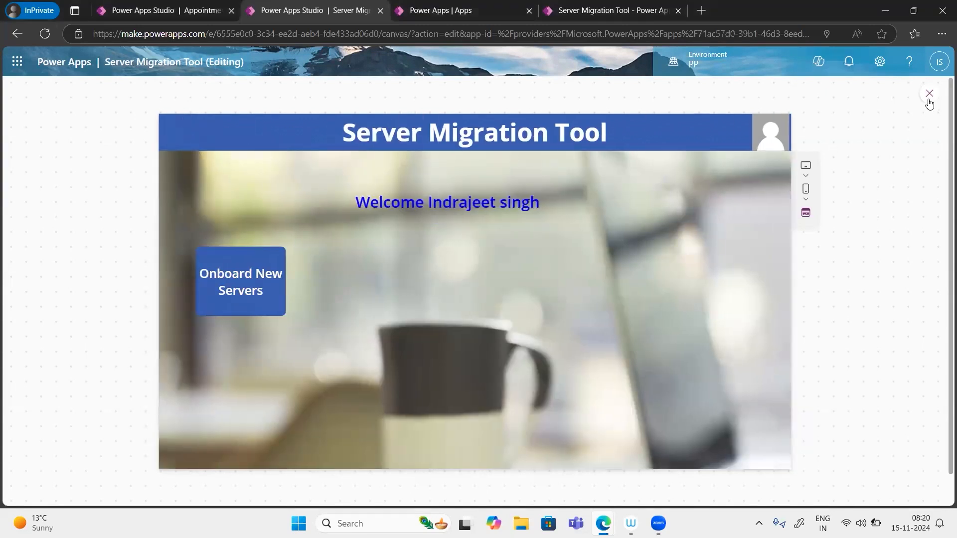
{"action": "left_click", "coordinate": [927, 102]}
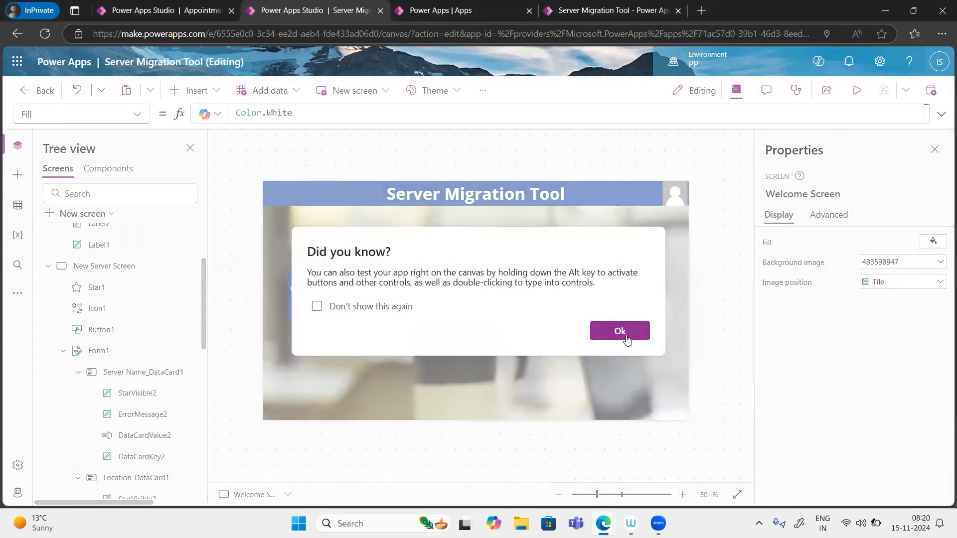
{"action": "left_click", "coordinate": [620, 331]}
{"action": "scroll", "coordinate": [88, 274], "scroll_direction": "up", "scroll_amount": 2}
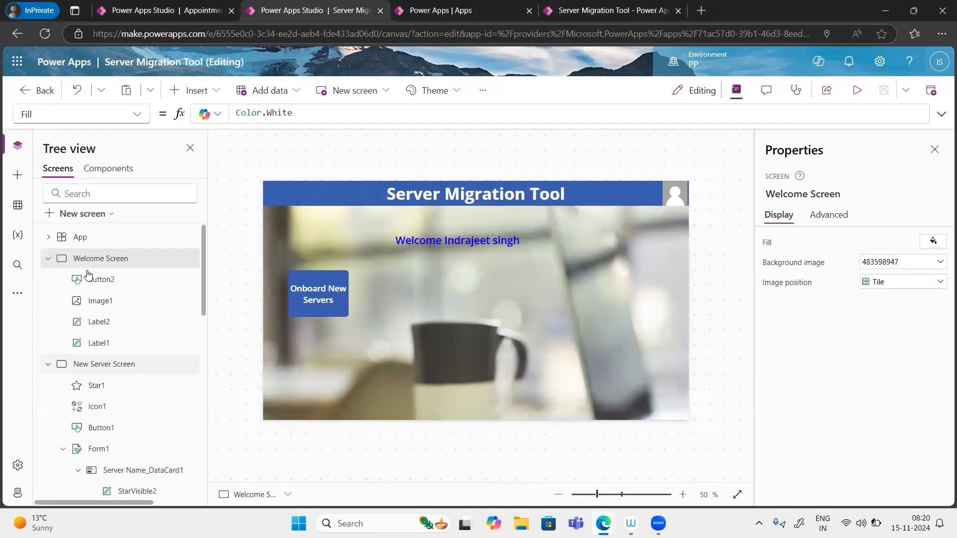
{"action": "left_click", "coordinate": [48, 258]}
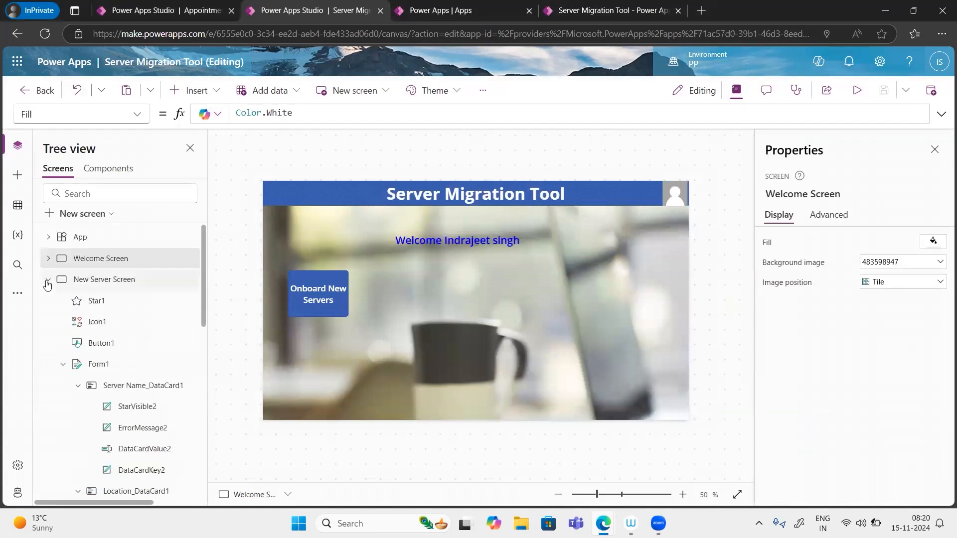
{"action": "left_click", "coordinate": [48, 282]}
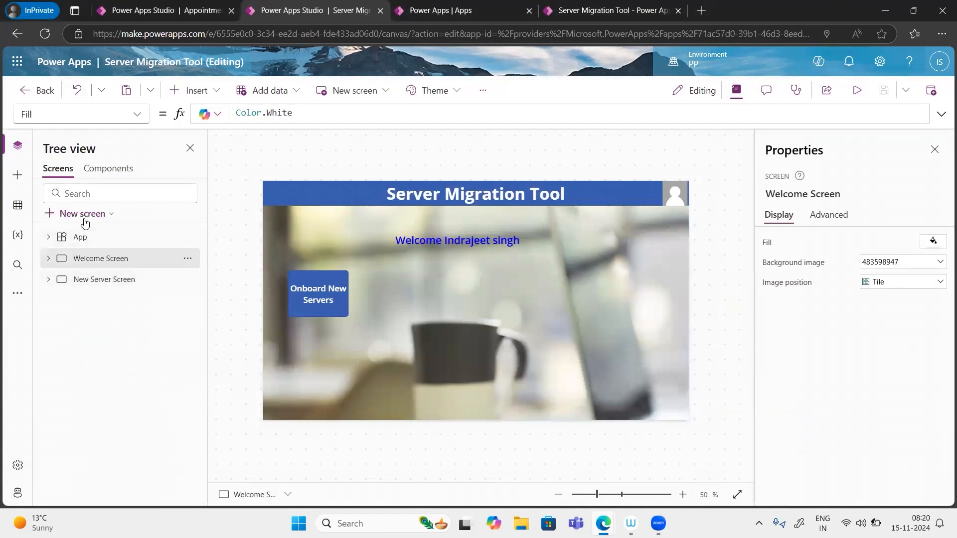
Step: Add a blank screen and copy the Welcome Screen's header label and profile image onto it
{"action": "left_click", "coordinate": [83, 214]}
{"action": "key", "text": "Escape"}
{"action": "left_click", "coordinate": [103, 259]}
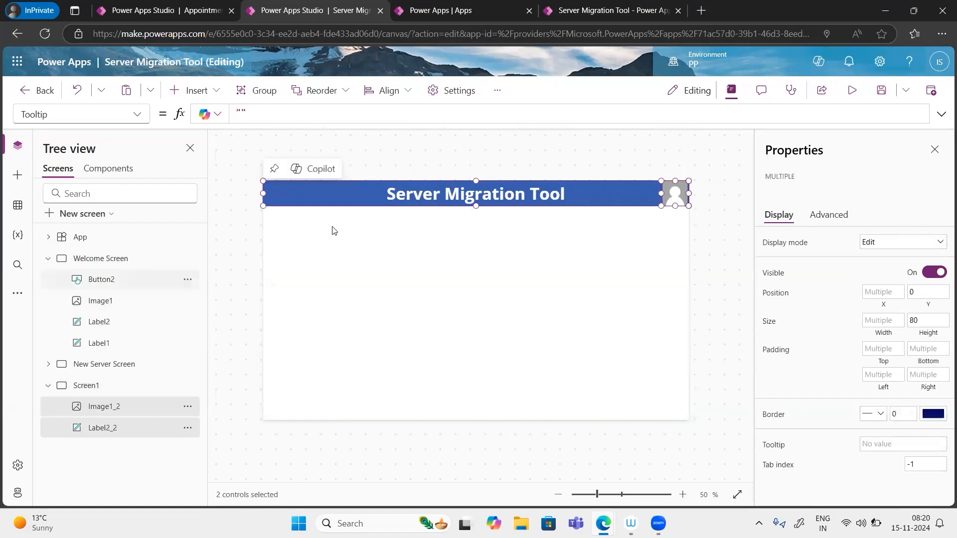
Step: Set the new screen's background to the office desk image 483598947 with image position Fill
{"action": "left_click", "coordinate": [499, 92]}
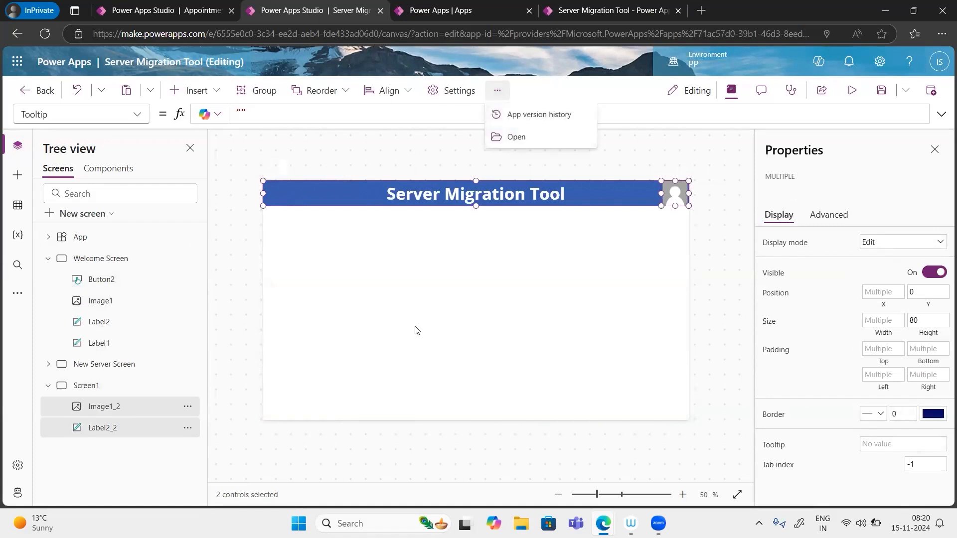
{"action": "left_click", "coordinate": [459, 288]}
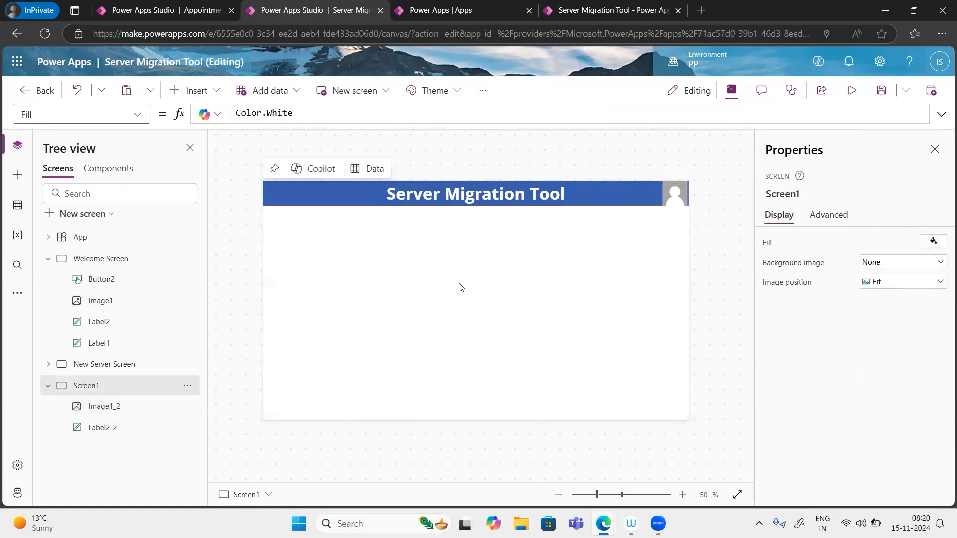
{"action": "left_click", "coordinate": [483, 90]}
{"action": "mouse_move", "coordinate": [507, 137]}
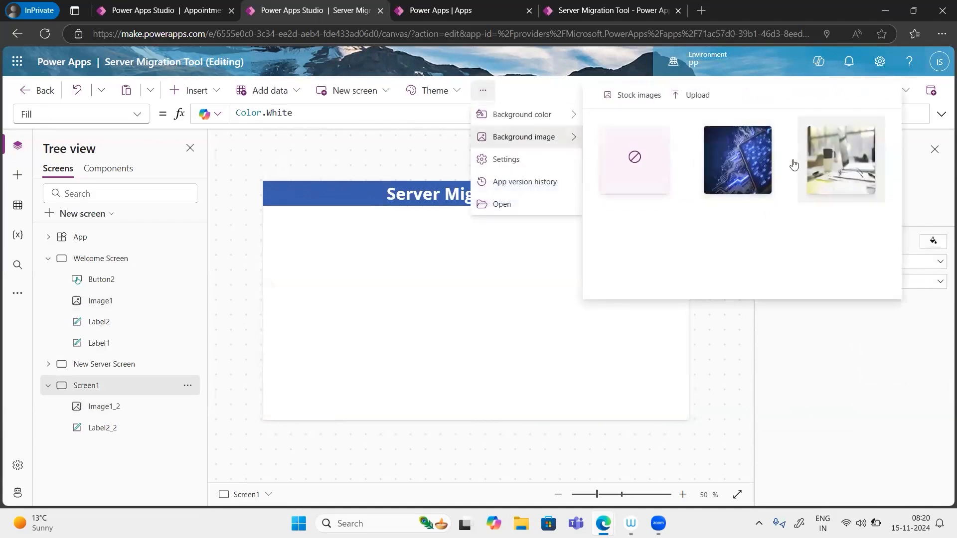
{"action": "left_click", "coordinate": [843, 162]}
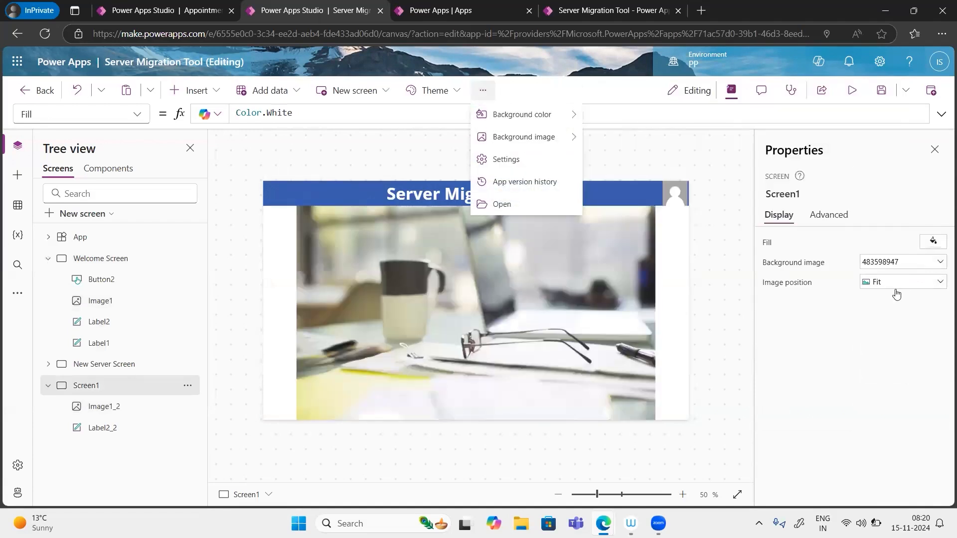
{"action": "left_click", "coordinate": [902, 288]}
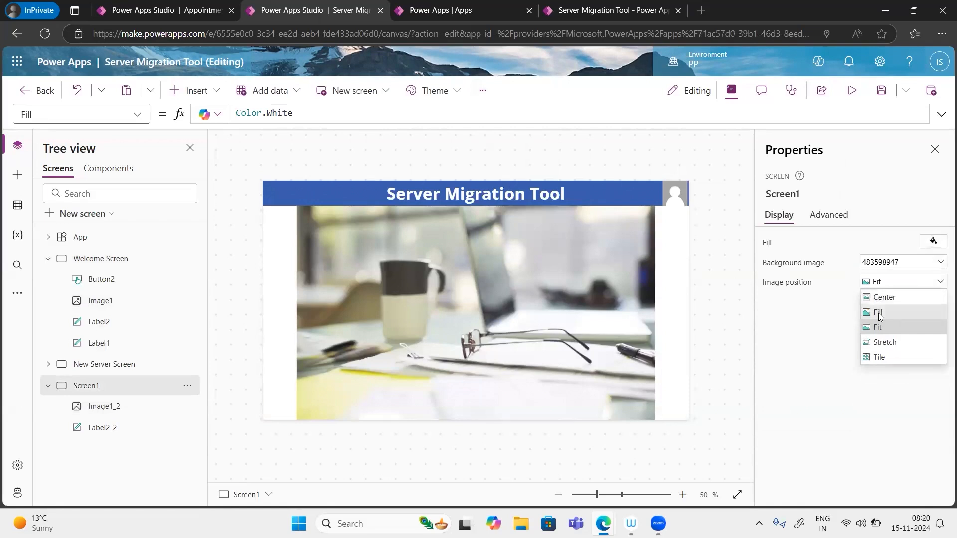
{"action": "left_click", "coordinate": [881, 315]}
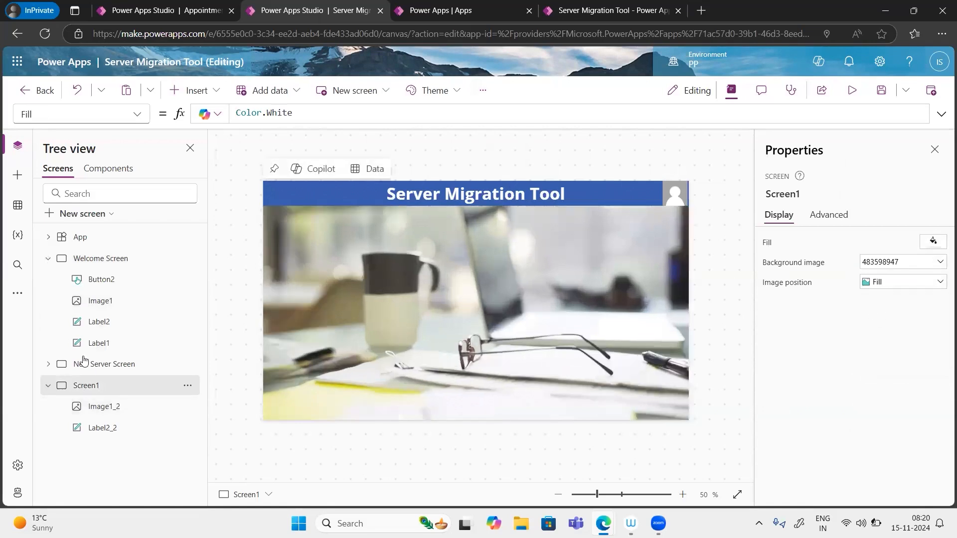
Step: Compare the New Server Screen with the newly added screen, and rename the new one as View Screen
{"action": "left_click", "coordinate": [110, 364]}
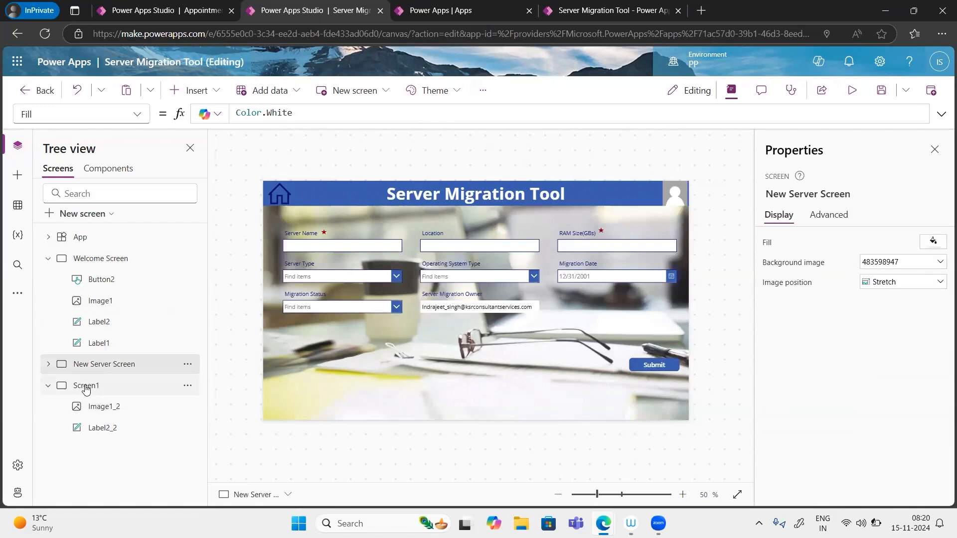
{"action": "left_click", "coordinate": [86, 388]}
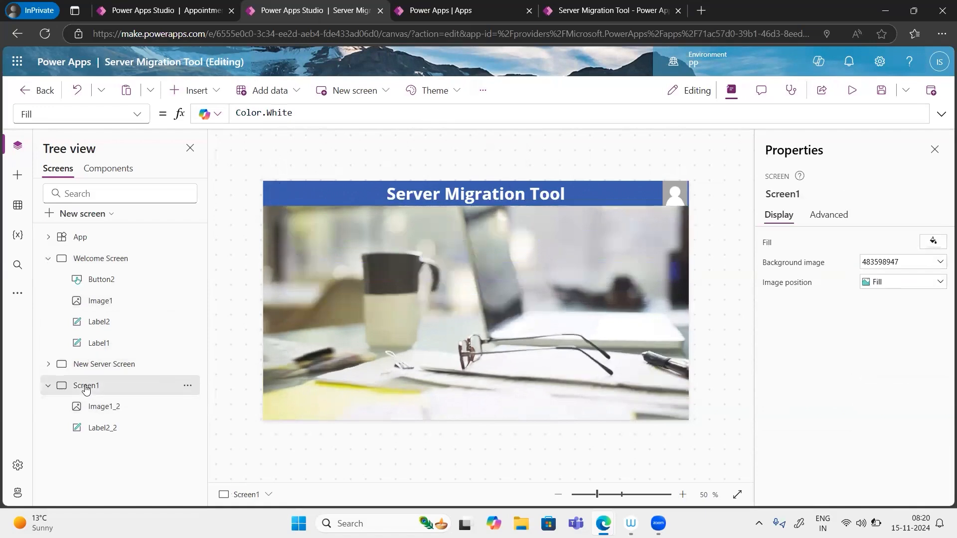
{"action": "left_click", "coordinate": [188, 386]}
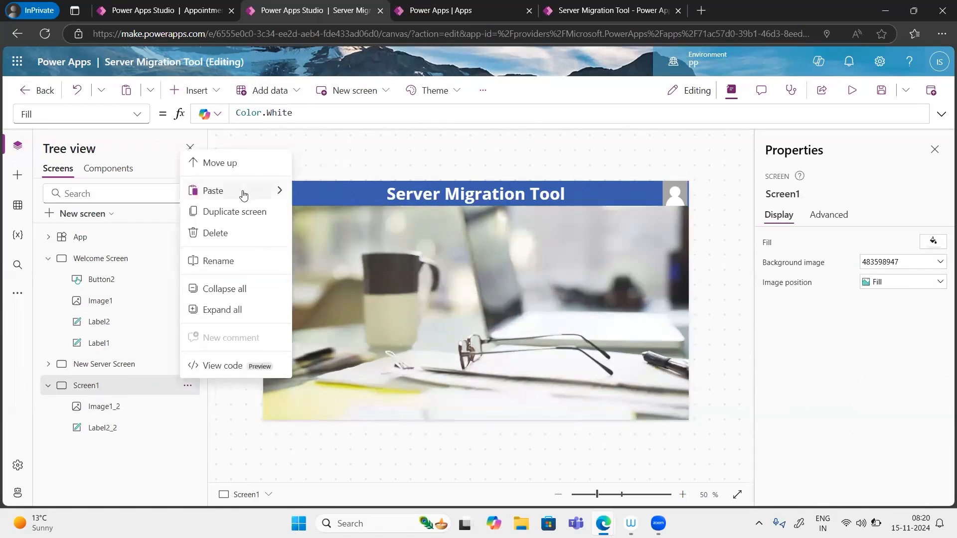
{"action": "left_click", "coordinate": [217, 261]}
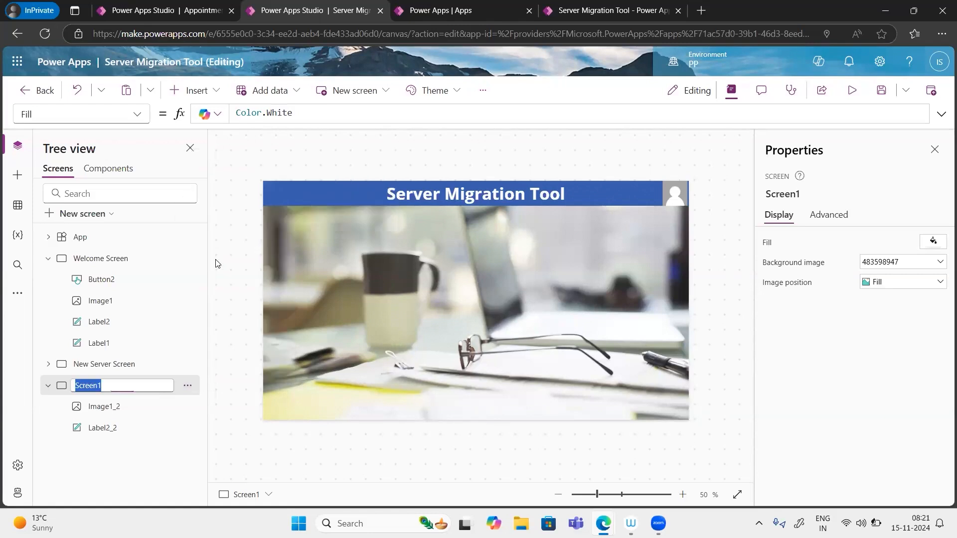
{"action": "type", "text": "View"}
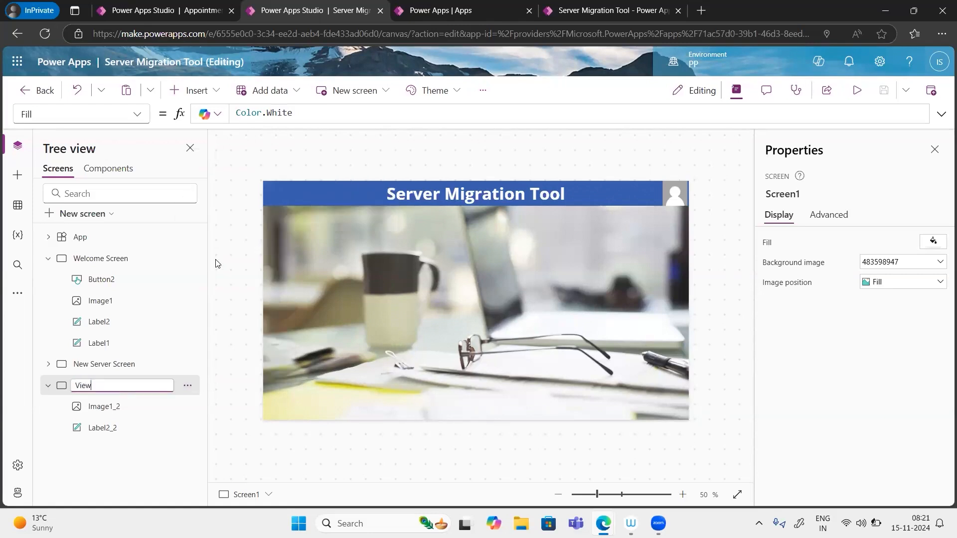
{"action": "type", "text": " Screen"}
{"action": "key", "text": "Return"}
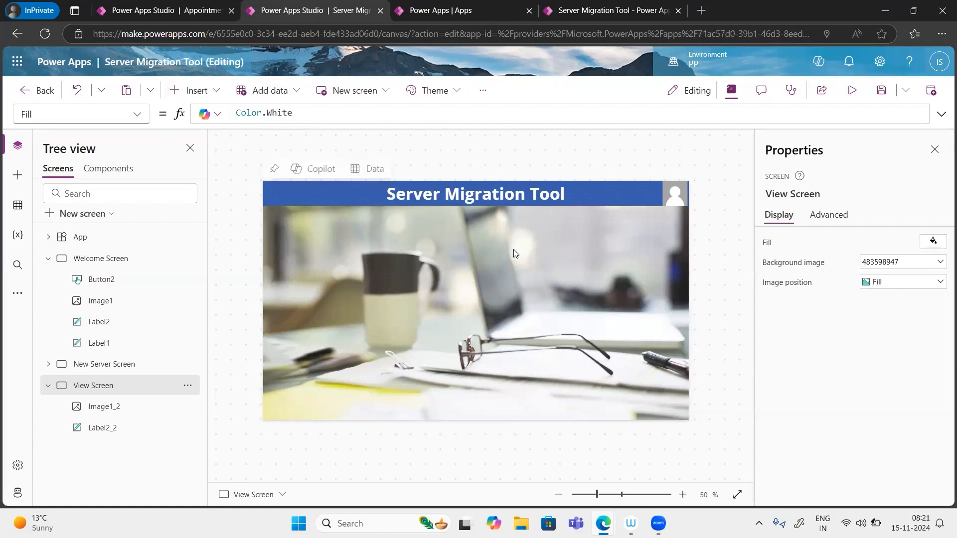
Step: Insert a vertical gallery on the View Screen
{"action": "left_click", "coordinate": [209, 98]}
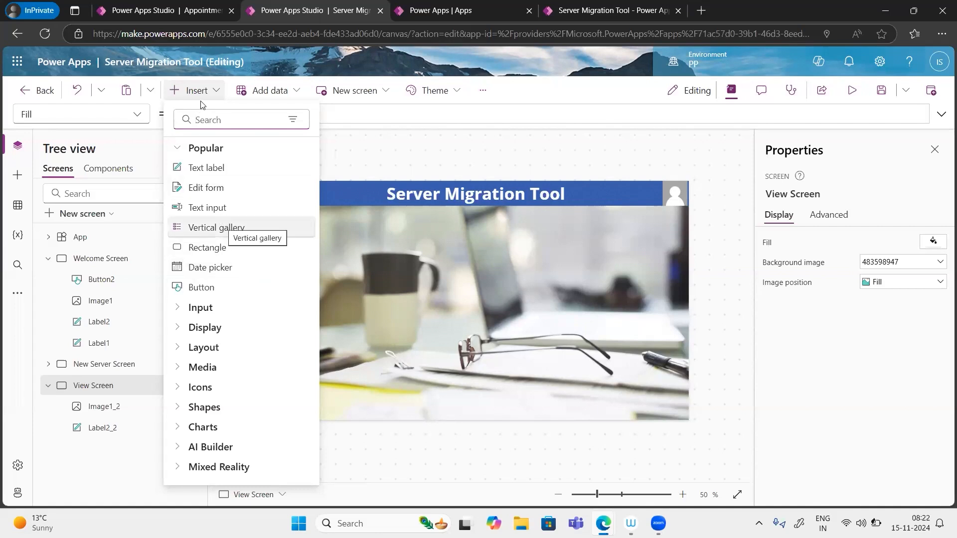
{"action": "type", "text": "Gallery"}
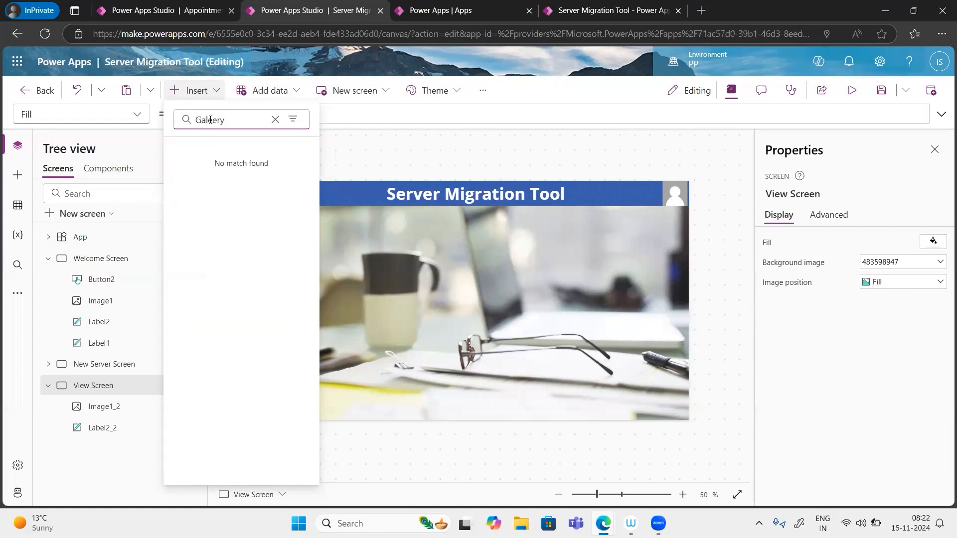
{"action": "key", "text": "BackSpace"}
{"action": "key", "text": "BackSpace"}
{"action": "key", "text": "BackSpace"}
{"action": "key", "text": "BackSpace"}
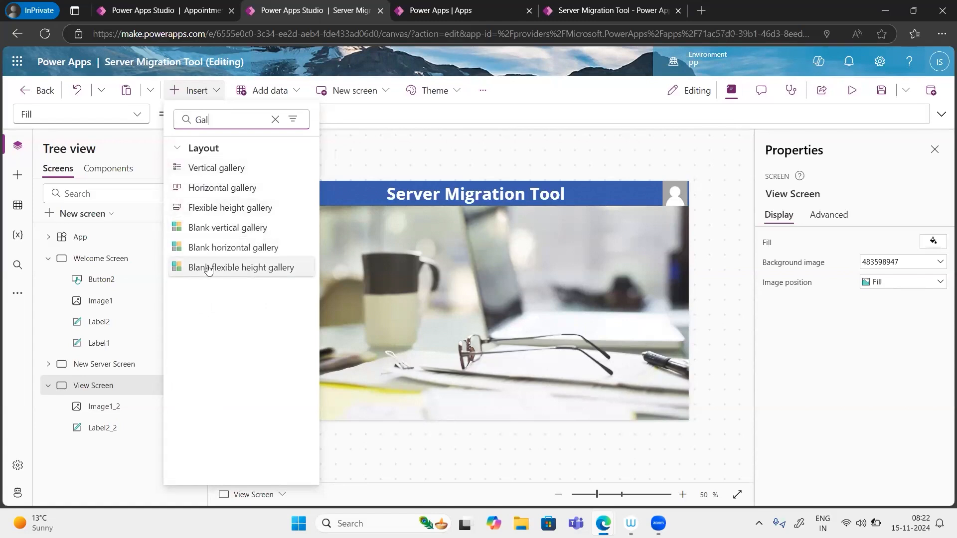
{"action": "left_click", "coordinate": [209, 175]}
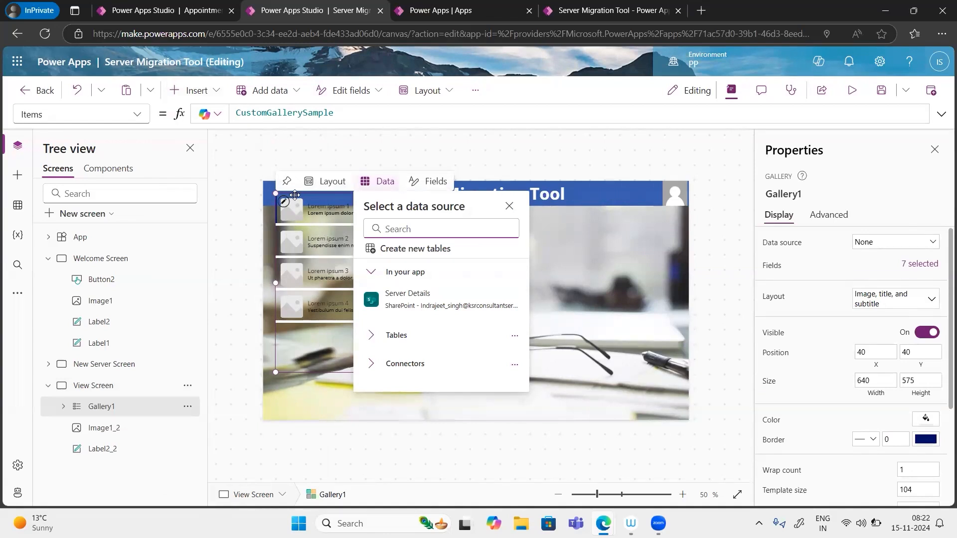
Step: Set the new gallery's Items property to the 'Server Details' data source
{"action": "double_click", "coordinate": [341, 114]}
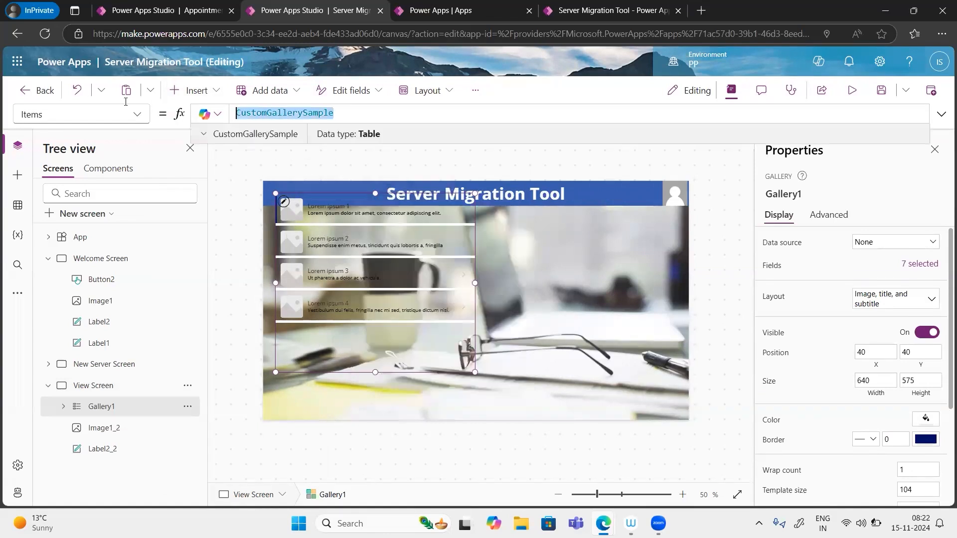
{"action": "key", "text": "BackSpace"}
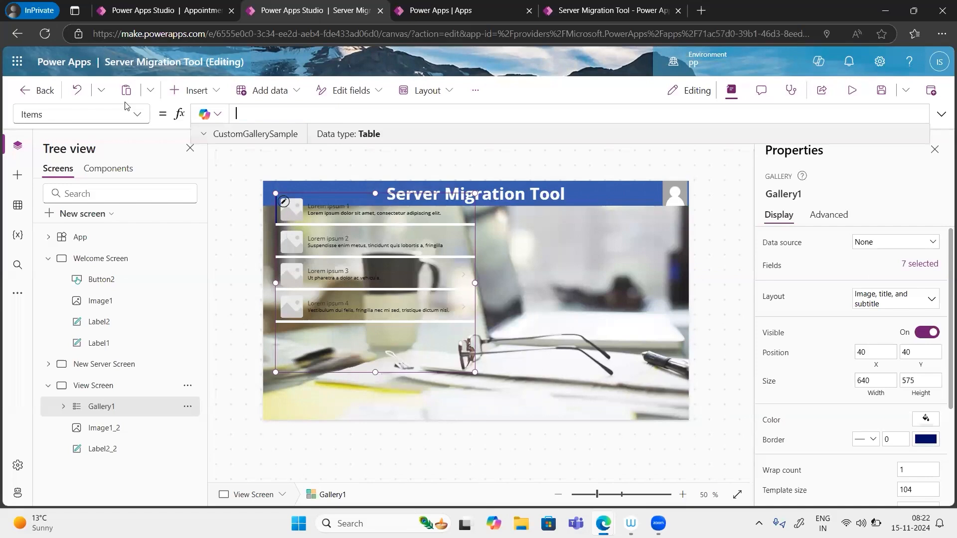
{"action": "type", "text": "Ser"}
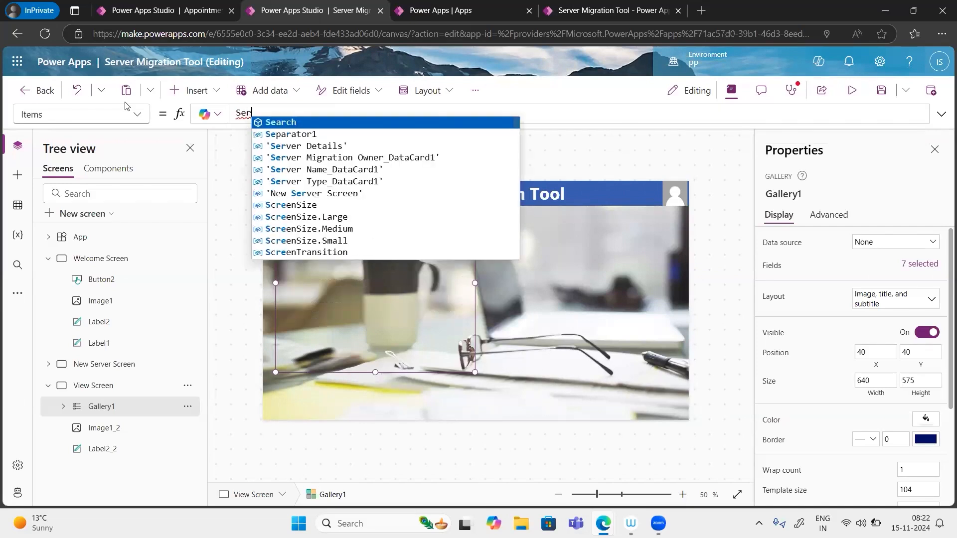
{"action": "type", "text": "ver"}
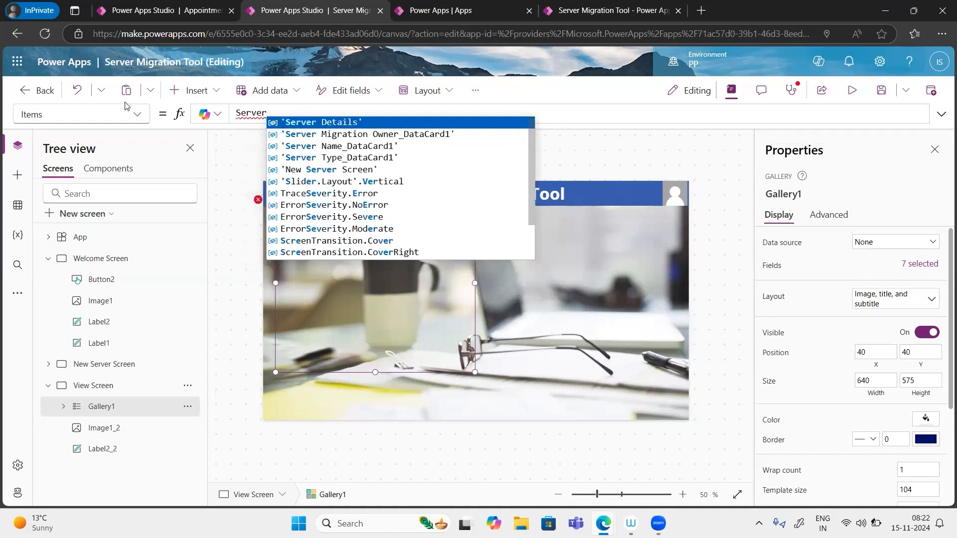
{"action": "key", "text": "Return"}
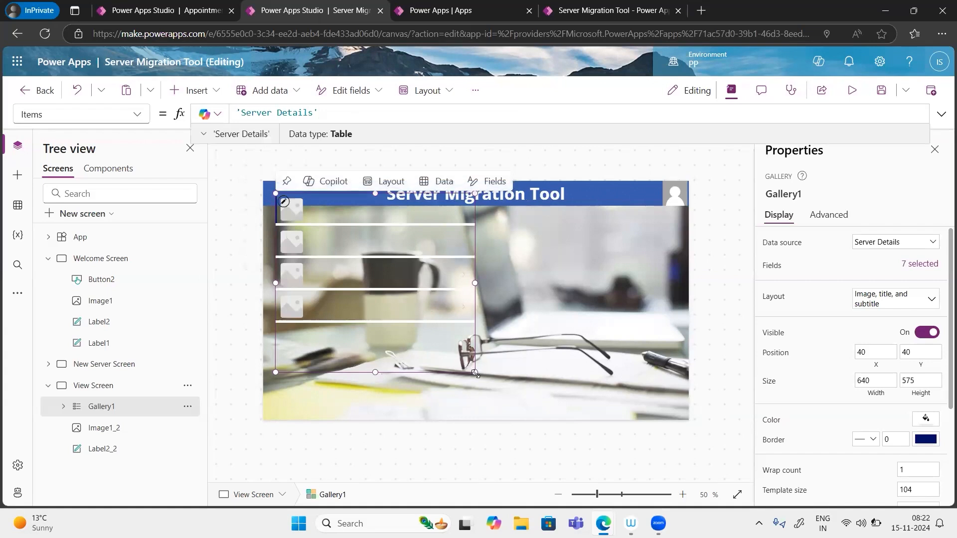
Step: Resize the gallery to about 1300 wide by 543 high, with its upper edge below the header at about Y 183
{"action": "left_click_drag", "start_coordinate": [474, 372], "coordinate": [681, 385]}
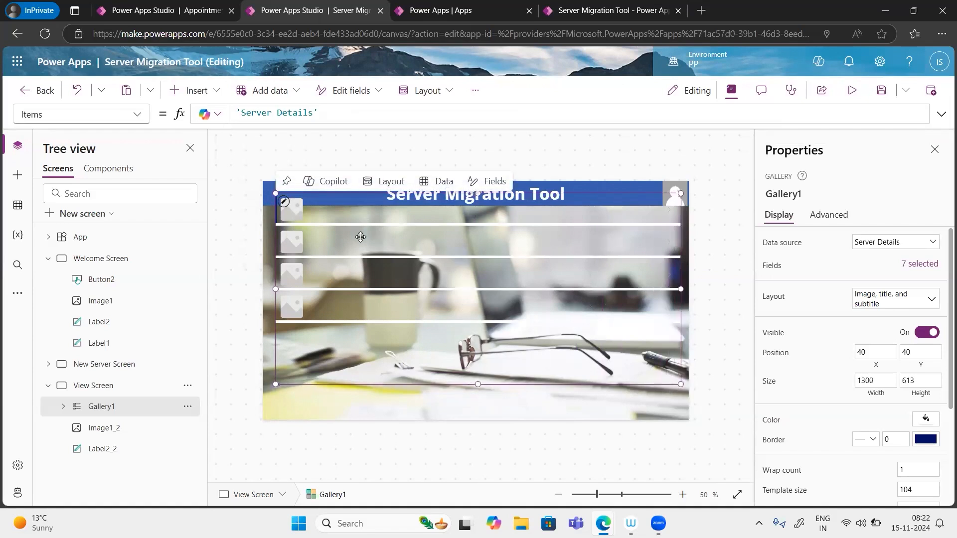
{"action": "left_click", "coordinate": [362, 270]}
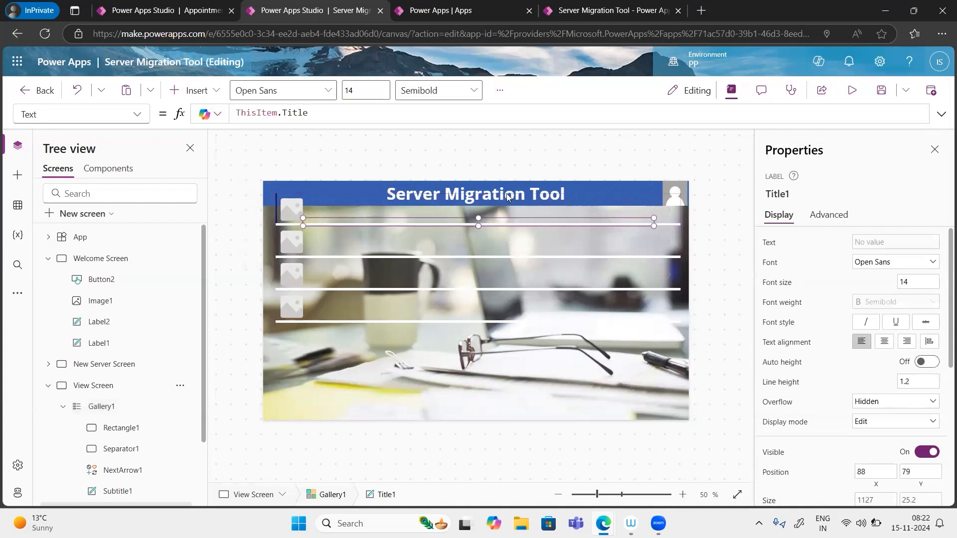
{"action": "left_click", "coordinate": [455, 349]}
{"action": "left_click_drag", "start_coordinate": [477, 194], "coordinate": [470, 240]}
{"action": "left_click_drag", "start_coordinate": [480, 384], "coordinate": [476, 407]}
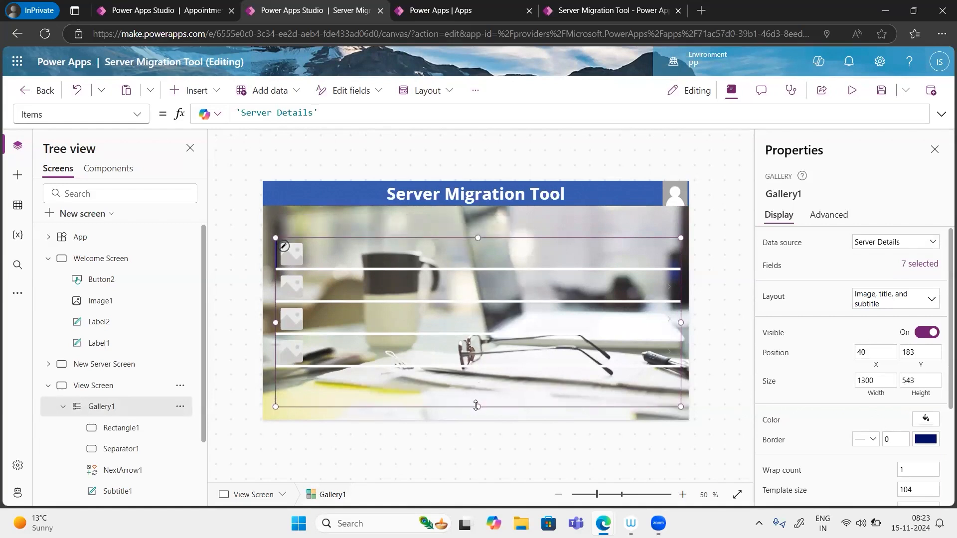
Step: Delete the placeholder image from the gallery's item template
{"action": "left_click", "coordinate": [283, 248]}
{"action": "left_click", "coordinate": [292, 256]}
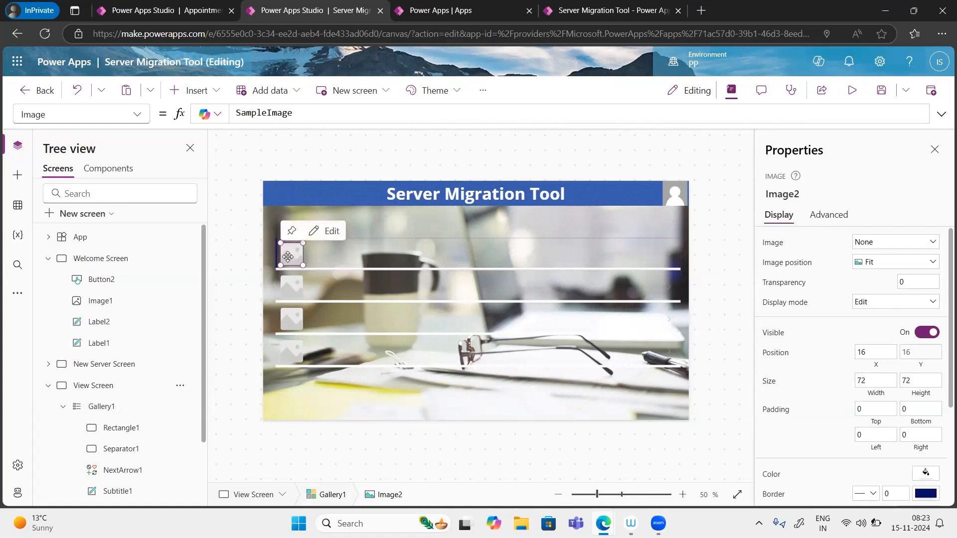
{"action": "left_click", "coordinate": [343, 253]}
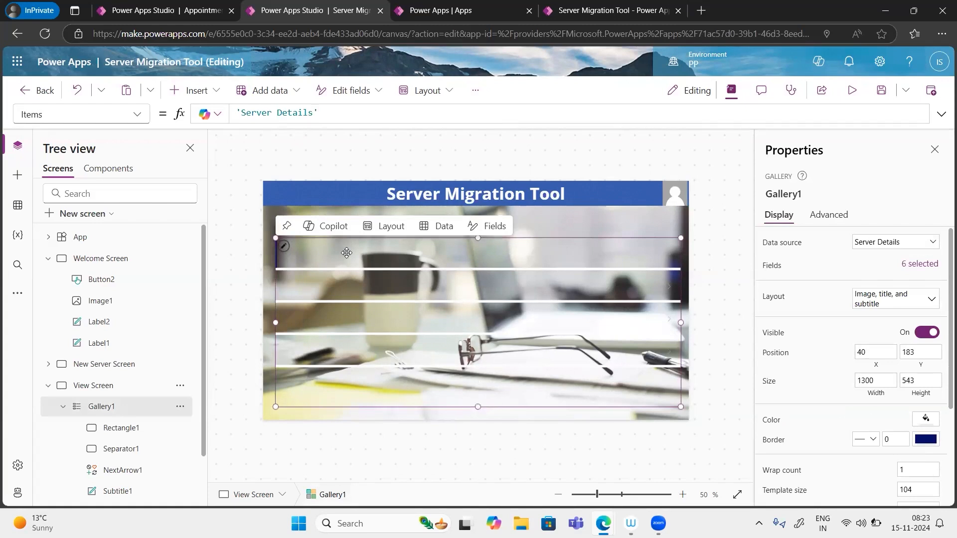
Step: Examine the gallery's title and subtitle field assignments and its selected data source
{"action": "left_click", "coordinate": [487, 253]}
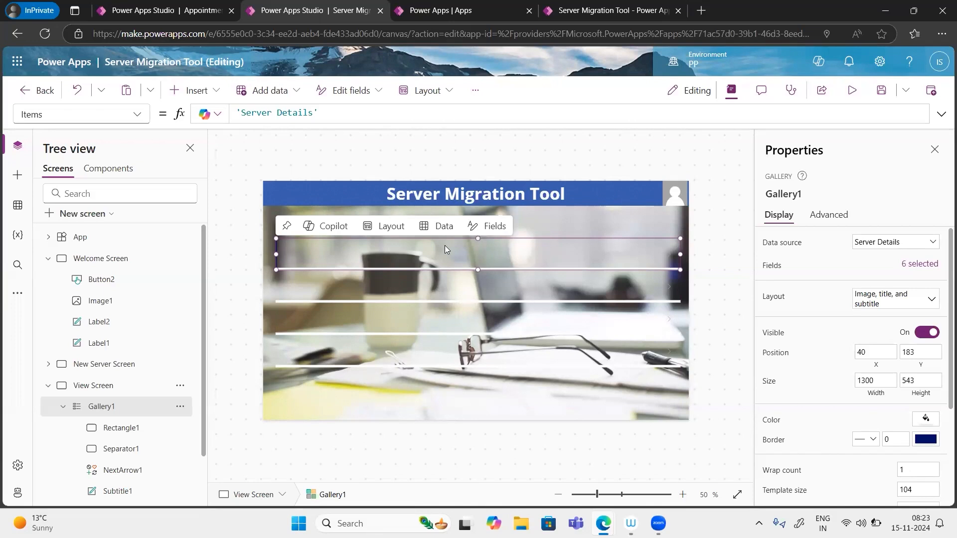
{"action": "left_click", "coordinate": [921, 264]}
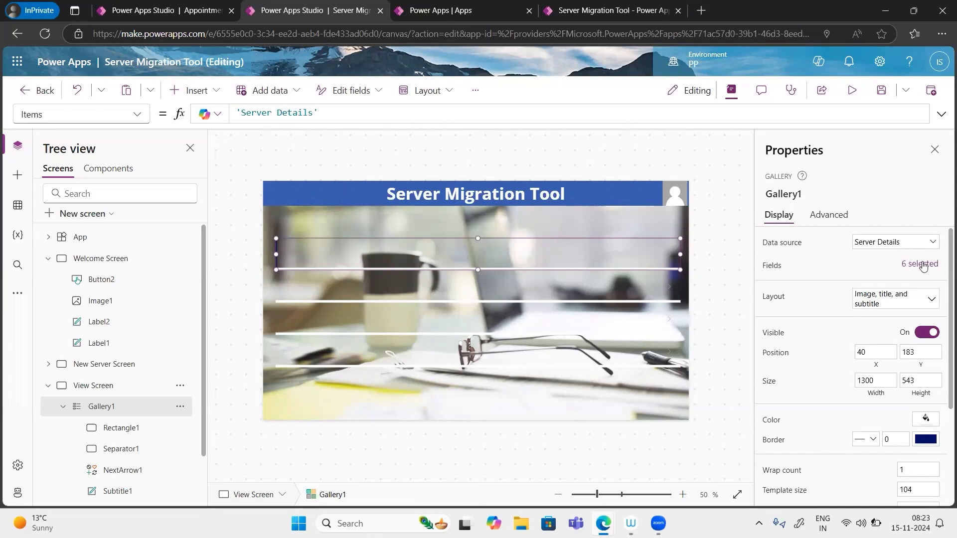
{"action": "left_click", "coordinate": [605, 190]}
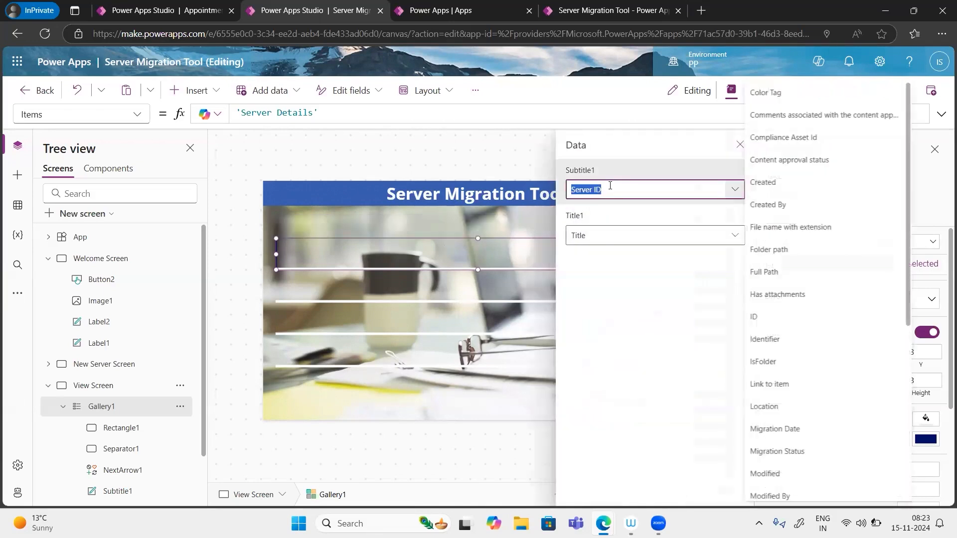
{"action": "left_click", "coordinate": [740, 146]}
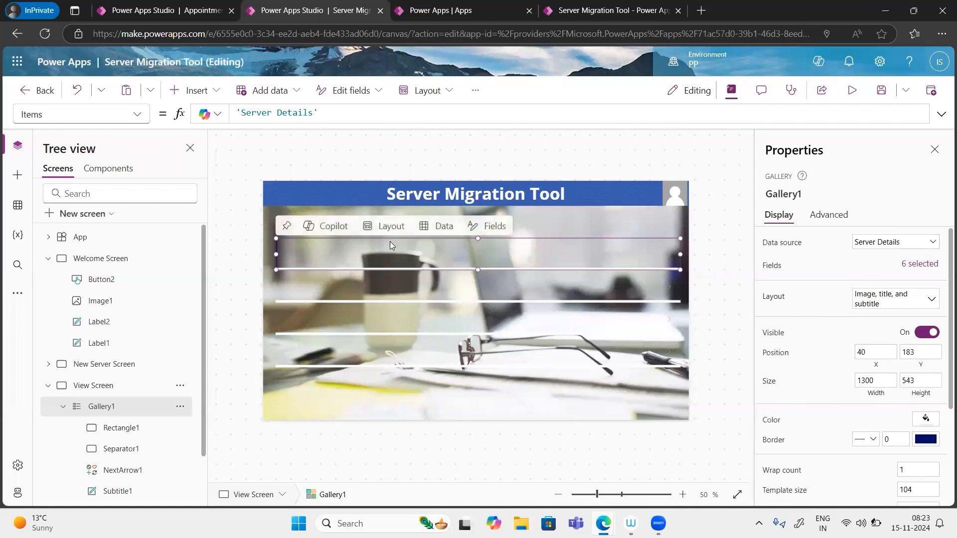
{"action": "left_click", "coordinate": [431, 233]}
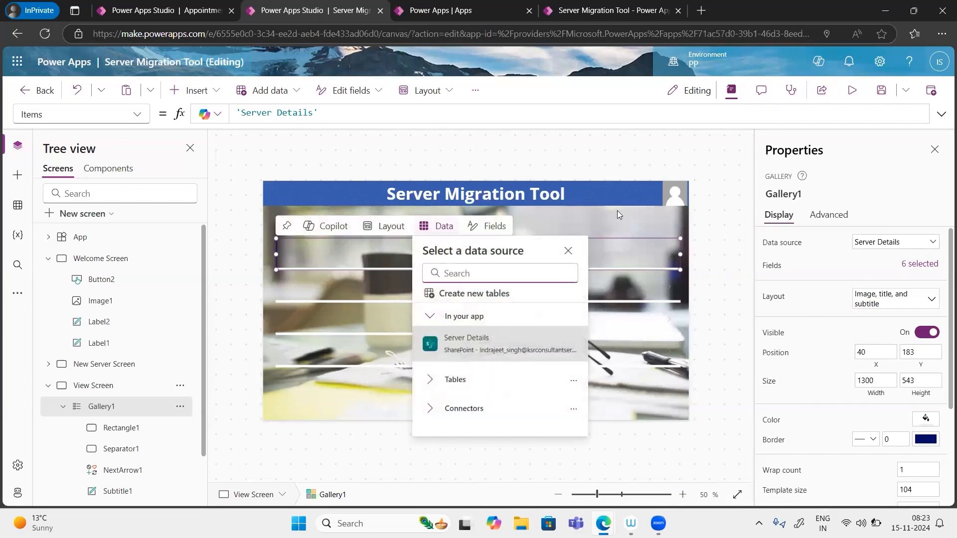
{"action": "left_click", "coordinate": [566, 250]}
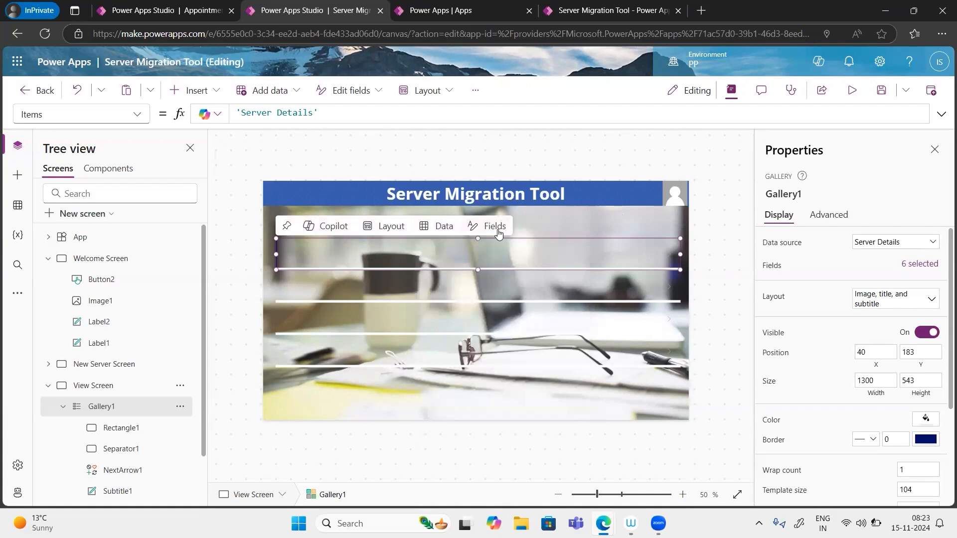
{"action": "left_click", "coordinate": [498, 233]}
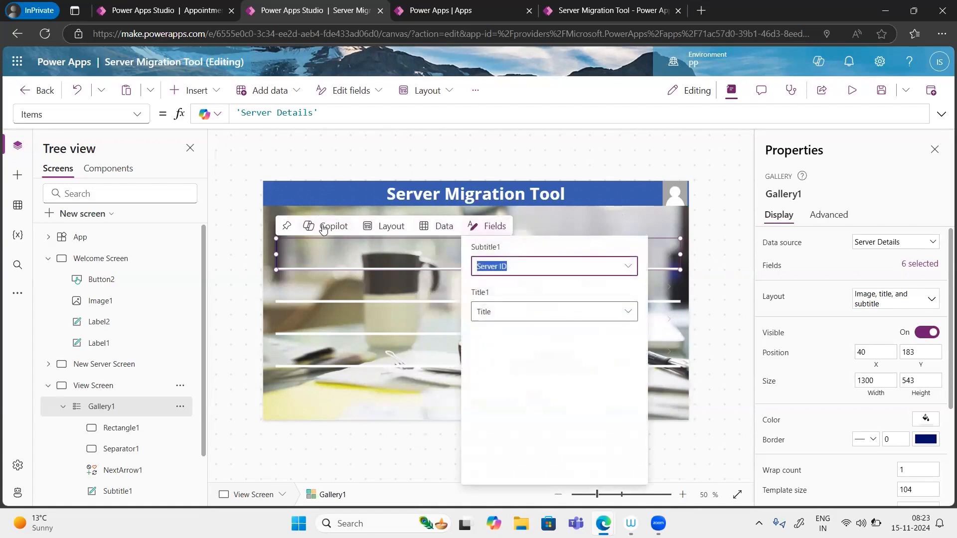
{"action": "left_click", "coordinate": [336, 250]}
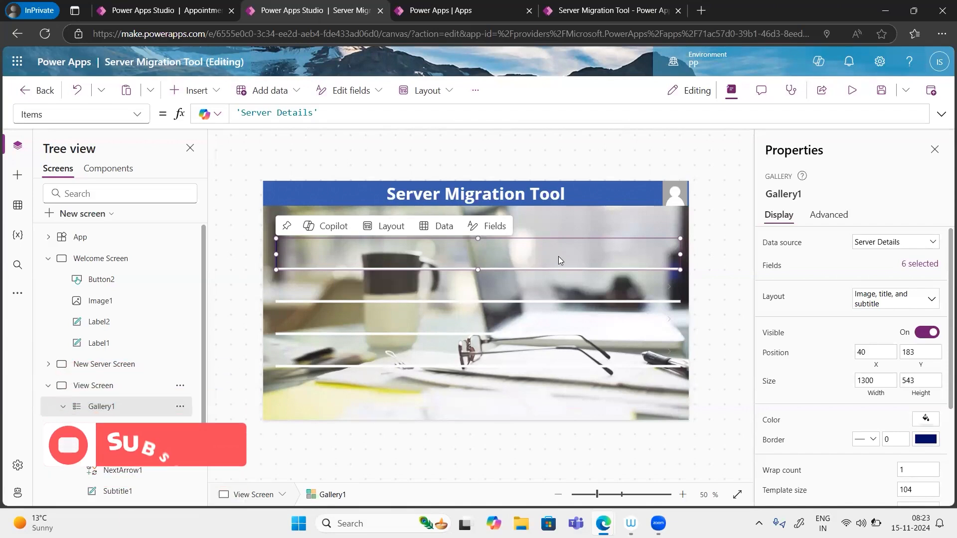
Step: Preview the View Screen with its gallery, and return to editing
{"action": "left_click", "coordinate": [852, 92]}
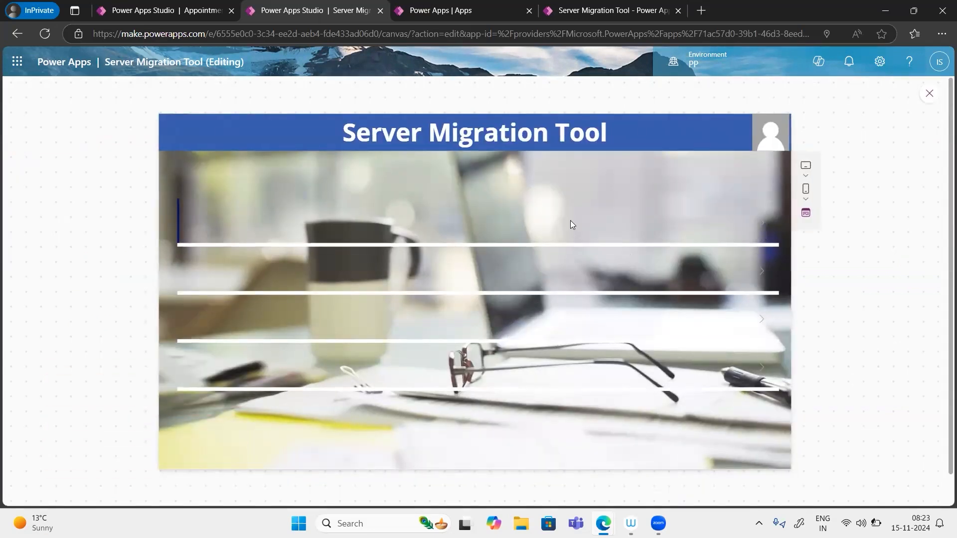
{"action": "left_click", "coordinate": [929, 94]}
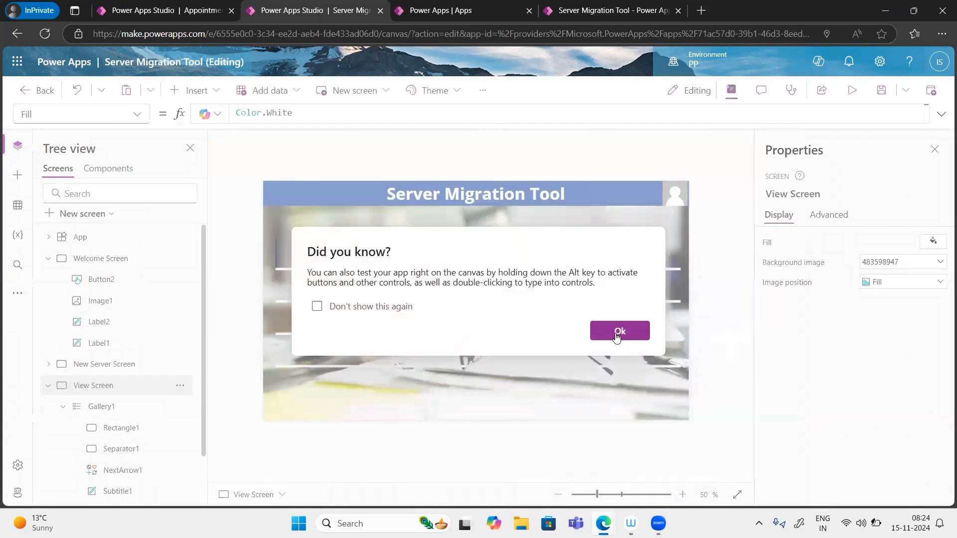
{"action": "left_click", "coordinate": [616, 332]}
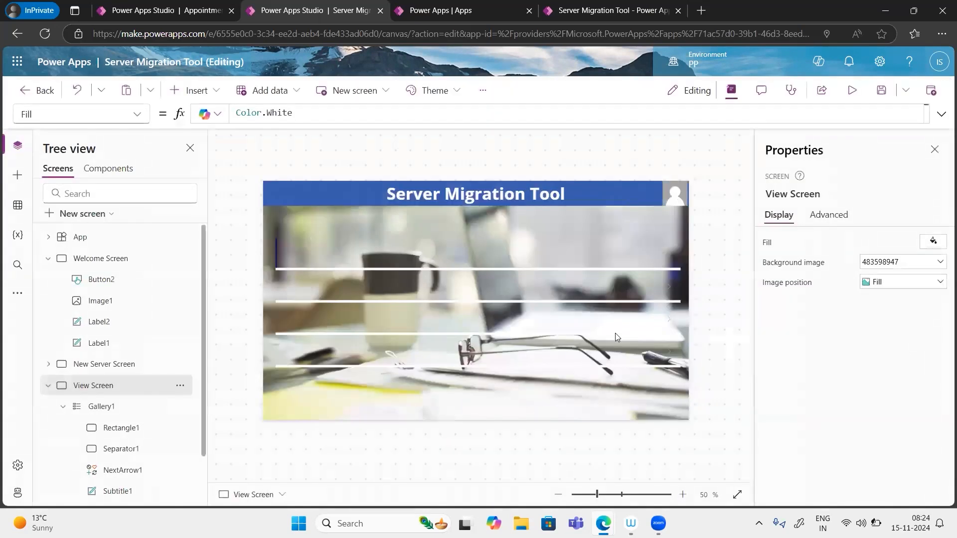
{"action": "left_click", "coordinate": [188, 98]}
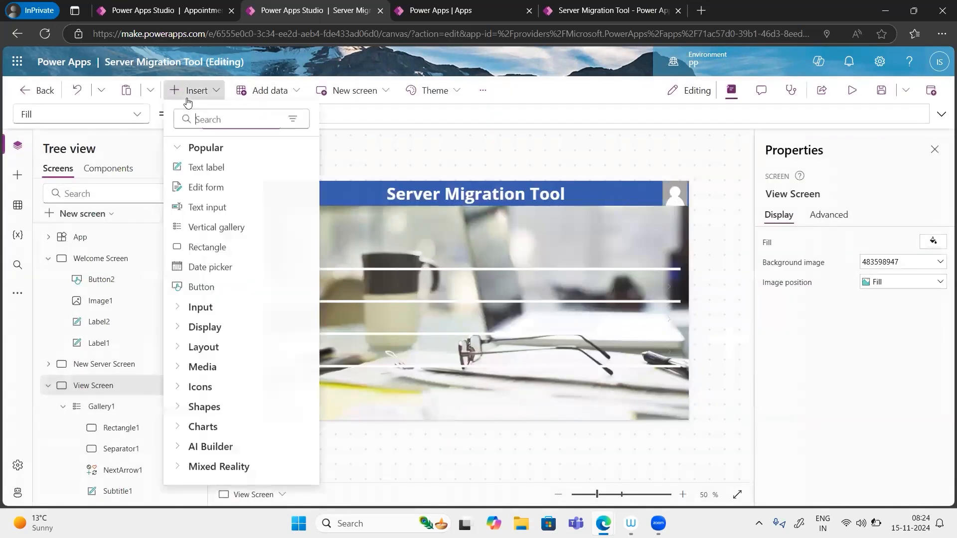
{"action": "left_click", "coordinate": [199, 166]}
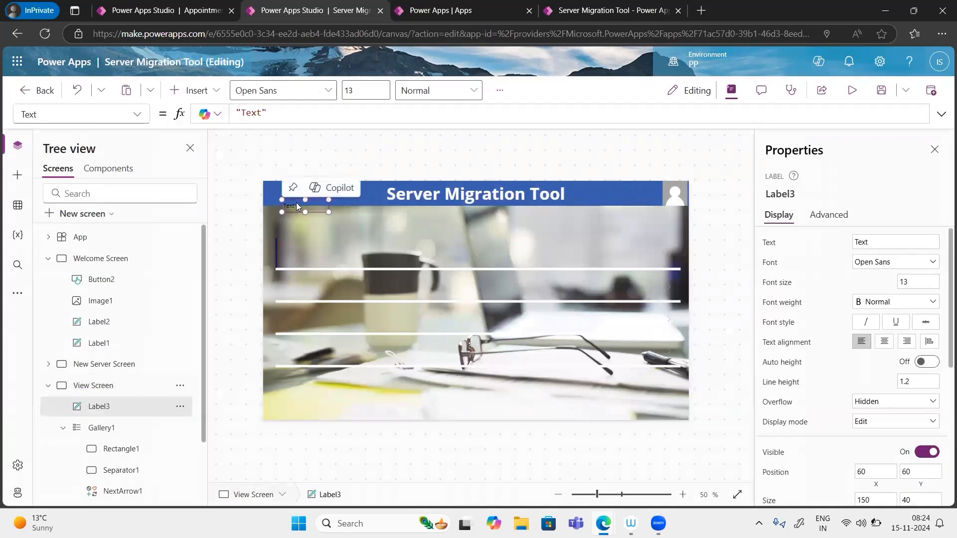
{"action": "key", "text": "Delete"}
Step: Insert a text label inside the gallery's item template and place it at about X 54, Y 27
{"action": "left_click", "coordinate": [304, 254]}
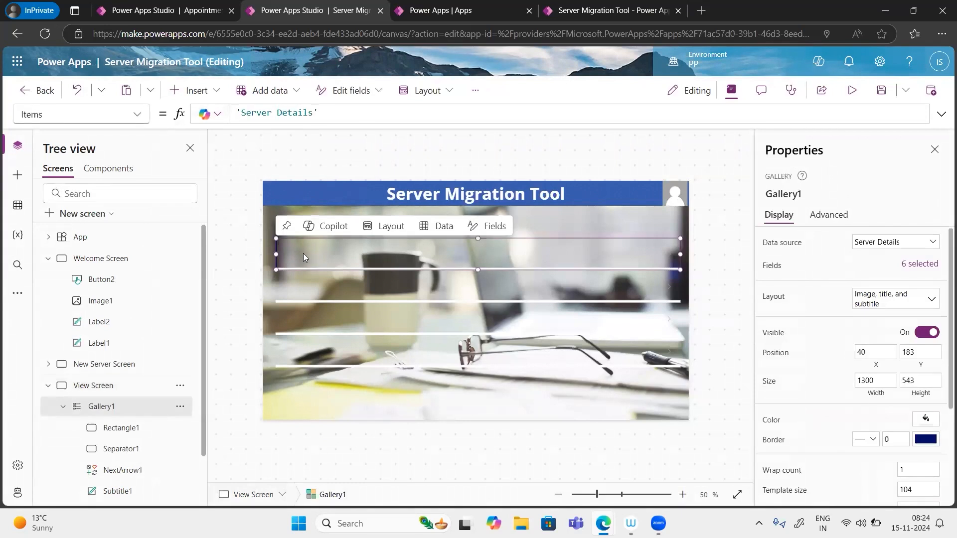
{"action": "left_click", "coordinate": [213, 92]}
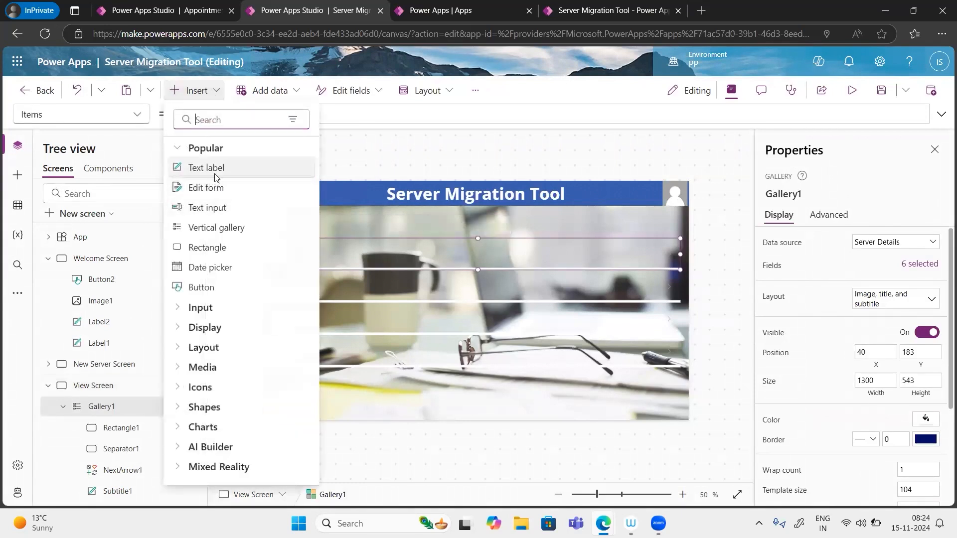
{"action": "key", "text": "Escape"}
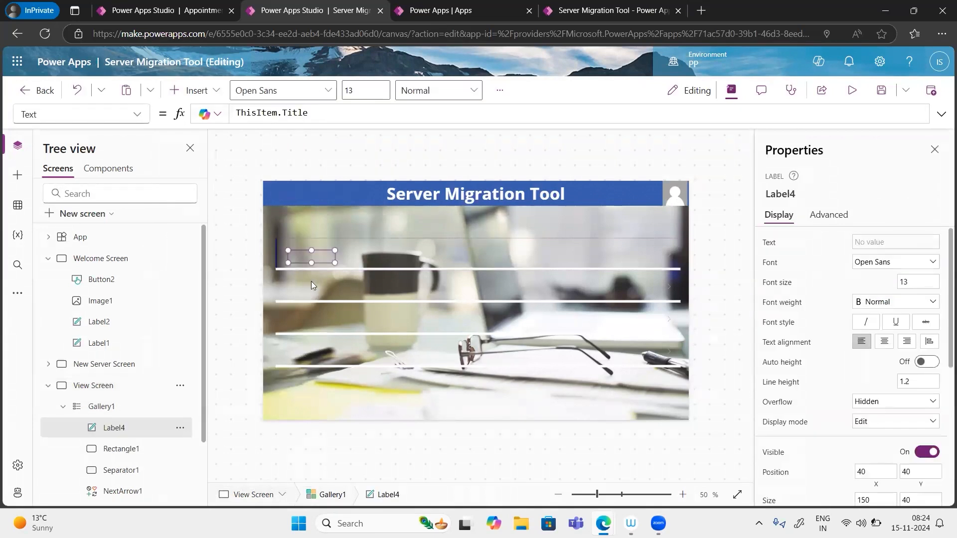
{"action": "left_click_drag", "start_coordinate": [313, 257], "coordinate": [317, 251]}
Step: Set the new gallery label's Text formula to ThisItem.'Server Name'
{"action": "left_click", "coordinate": [316, 112]}
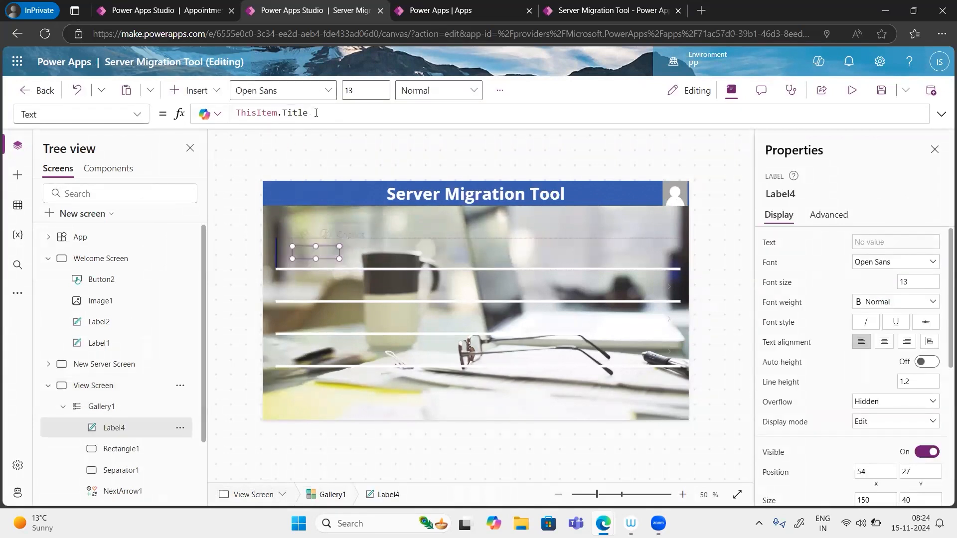
{"action": "key", "text": "BackSpace"}
{"action": "key", "text": "BackSpace"}
{"action": "key", "text": "BackSpace"}
{"action": "key", "text": "BackSpace"}
{"action": "key", "text": "BackSpace"}
{"action": "key", "text": "BackSpace"}
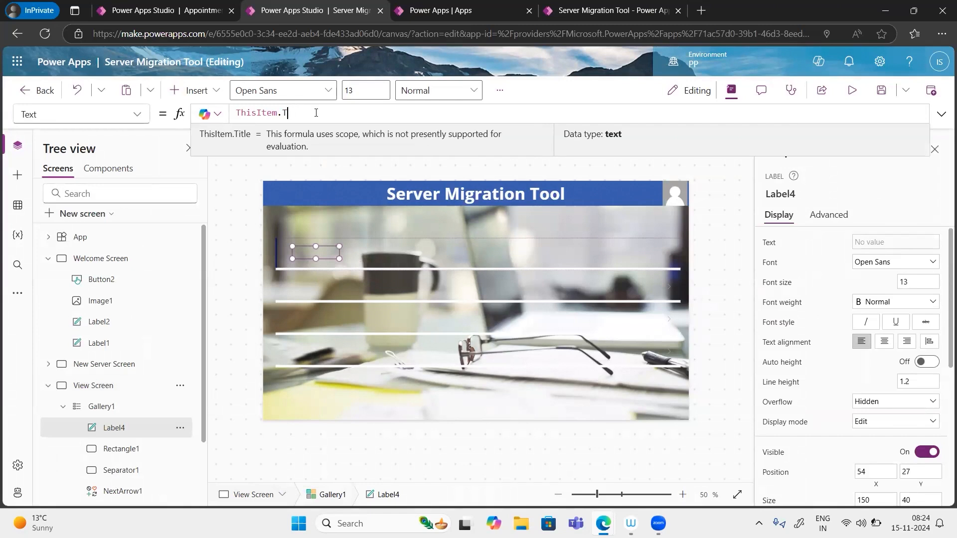
{"action": "type", "text": "."}
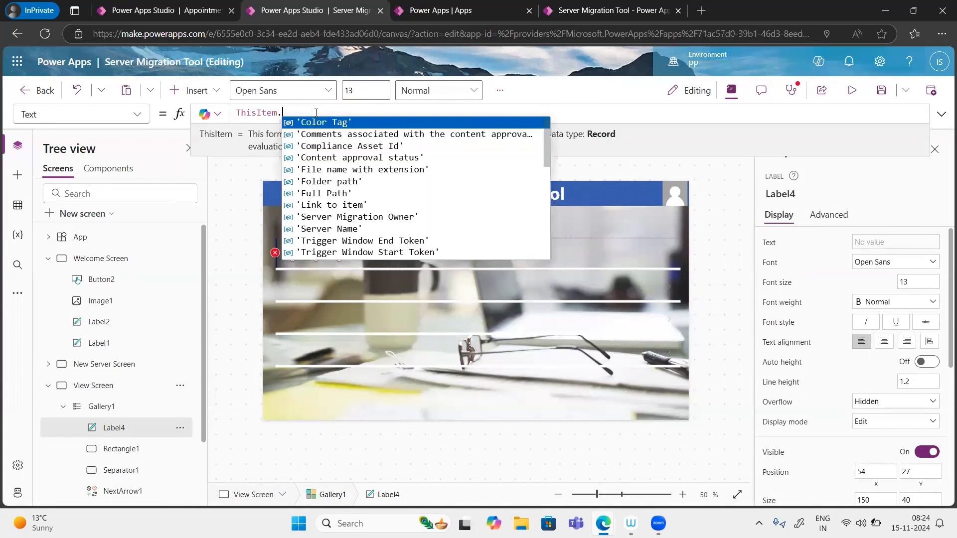
{"action": "type", "text": "Server"}
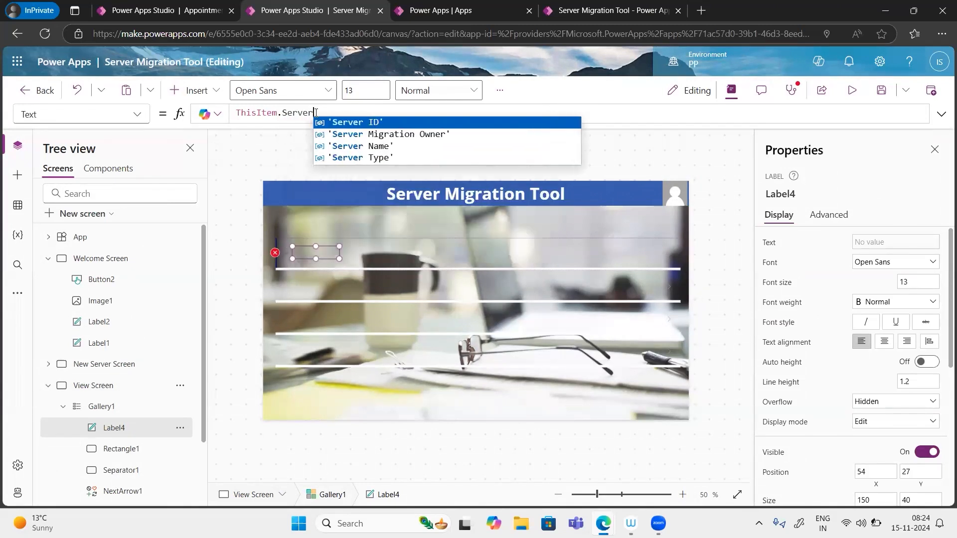
{"action": "key", "text": "Down"}
{"action": "key", "text": "Down"}
{"action": "key", "text": "Tab"}
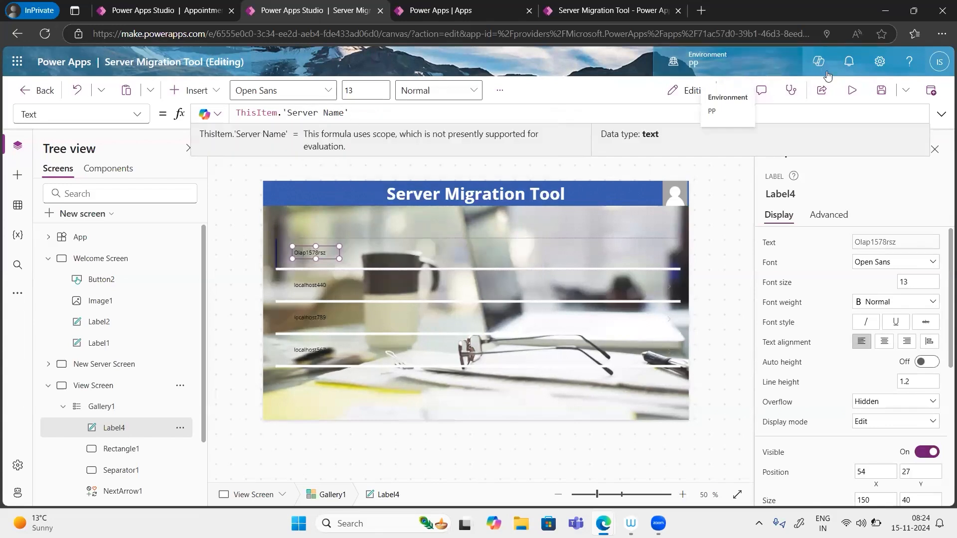
{"action": "left_click", "coordinate": [850, 92]}
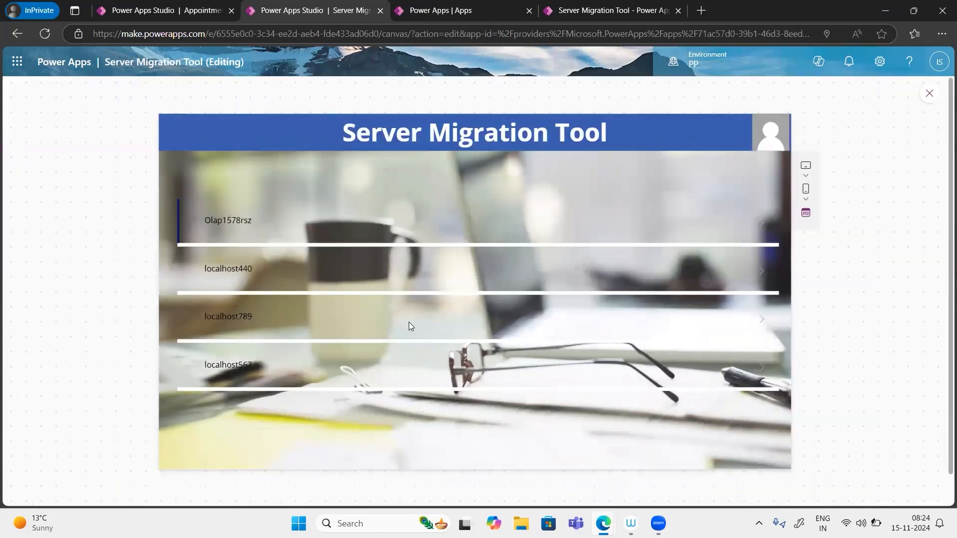
{"action": "scroll", "coordinate": [243, 319], "scroll_direction": "down", "scroll_amount": 1}
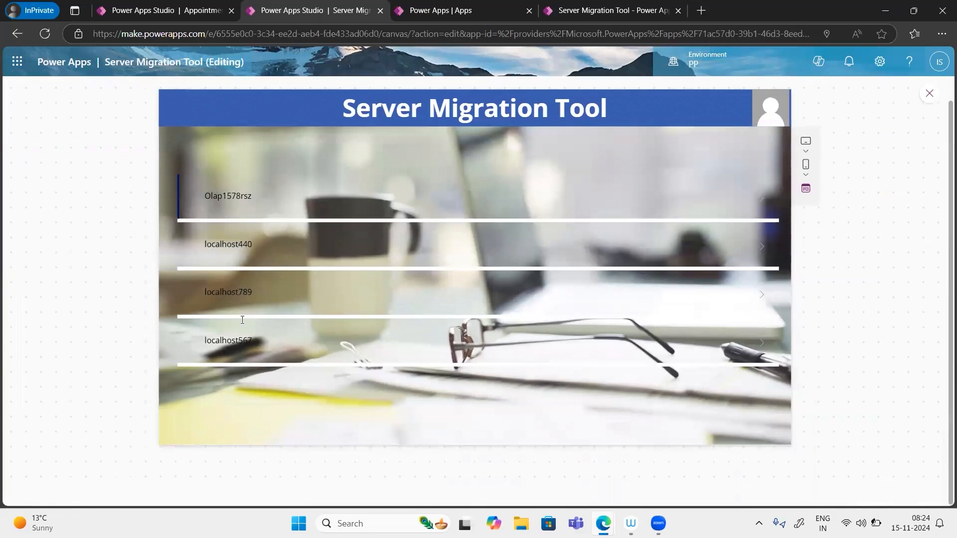
{"action": "scroll", "coordinate": [370, 303], "scroll_direction": "up", "scroll_amount": 1}
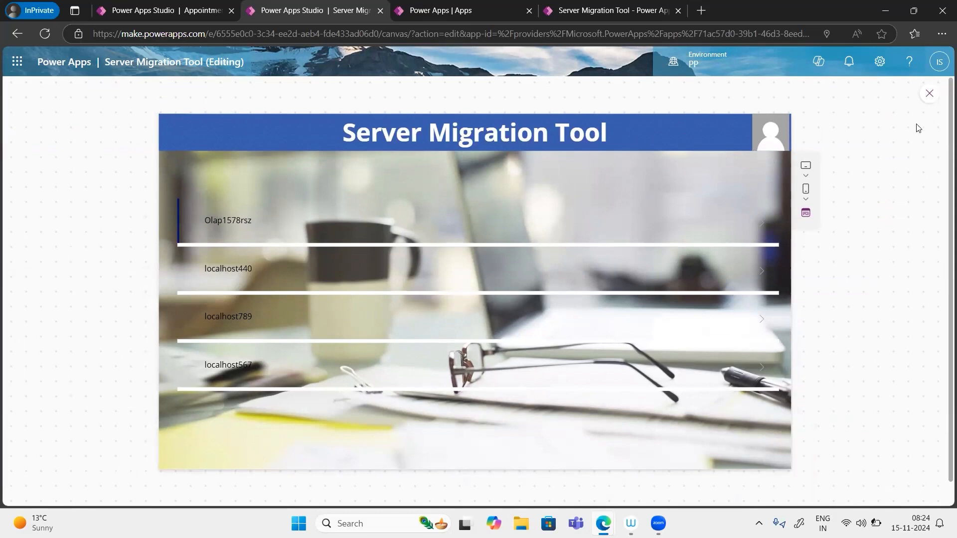
{"action": "key", "text": "Escape"}
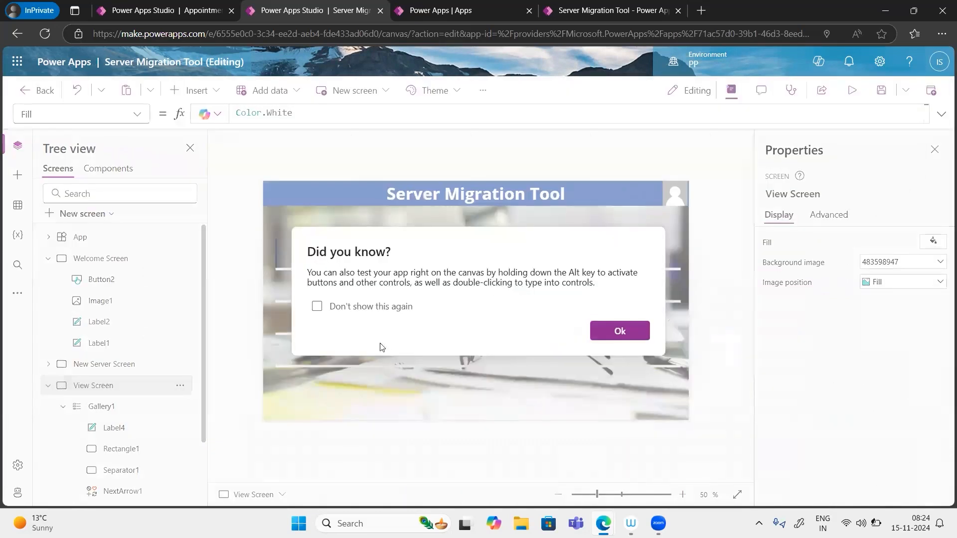
{"action": "left_click", "coordinate": [620, 332]}
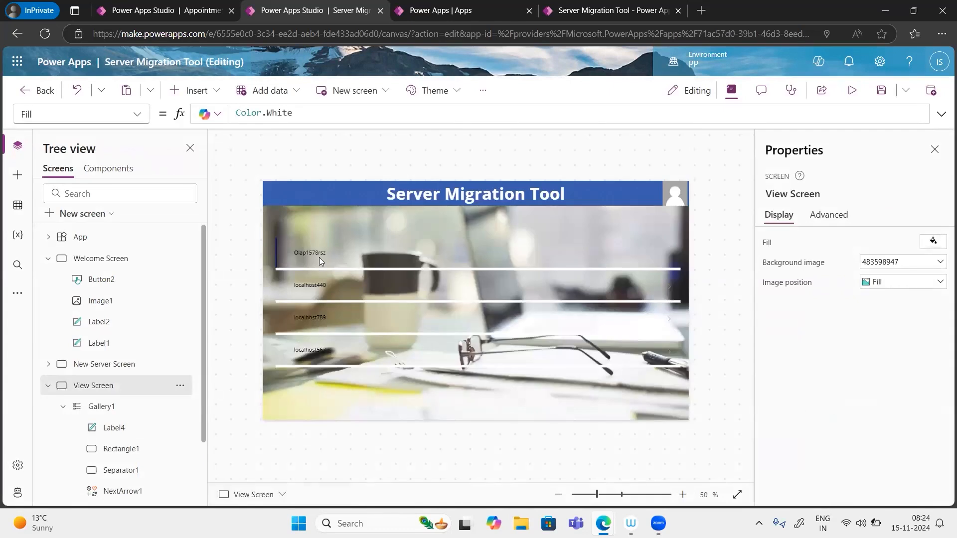
{"action": "left_click", "coordinate": [319, 256]}
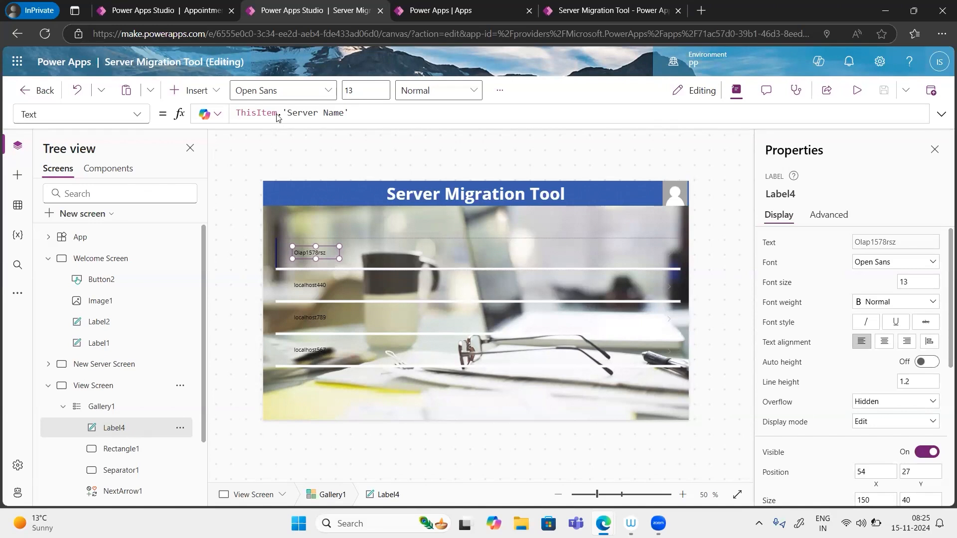
{"action": "left_click_drag", "start_coordinate": [279, 113], "coordinate": [246, 112]}
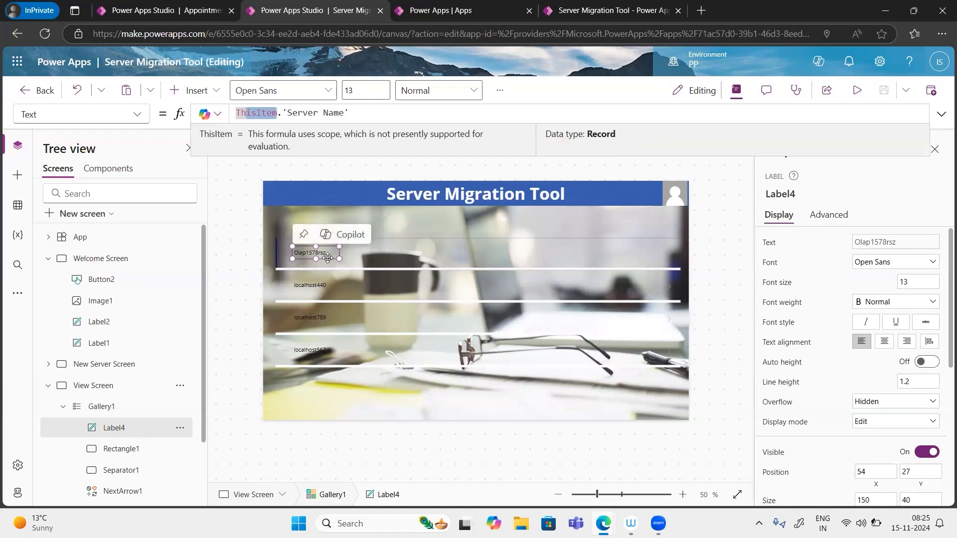
{"action": "left_click_drag", "start_coordinate": [358, 115], "coordinate": [282, 112]}
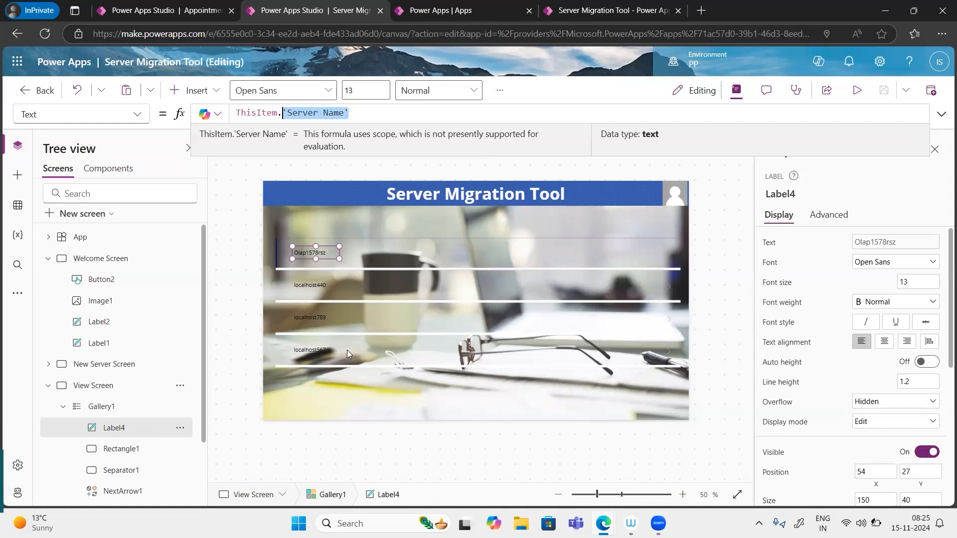
Step: Duplicate the server name label inside the gallery and place the copy beside it at about X 240, Y 27
{"action": "left_click", "coordinate": [331, 256]}
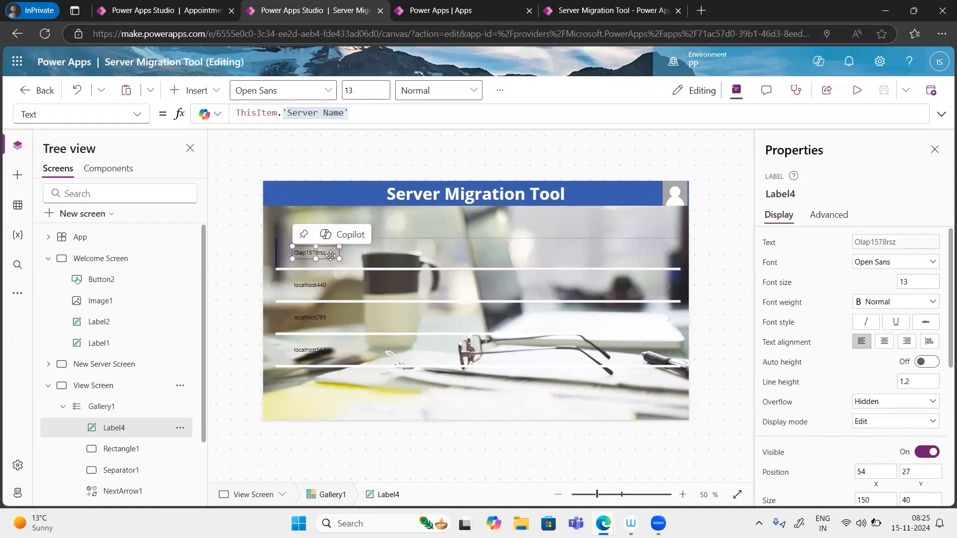
{"action": "key", "text": "ctrl+c"}
{"action": "key", "text": "ctrl+v"}
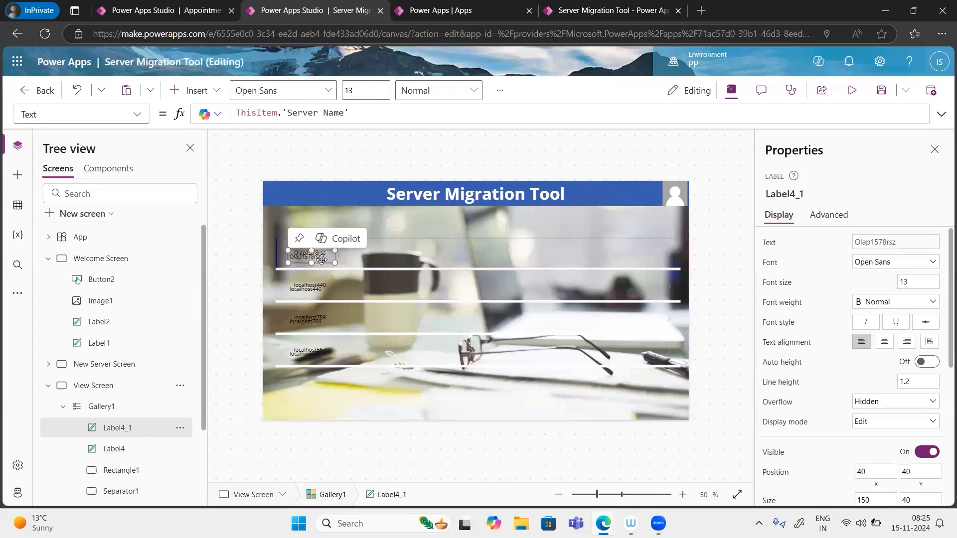
{"action": "left_click_drag", "start_coordinate": [381, 258], "coordinate": [385, 255]}
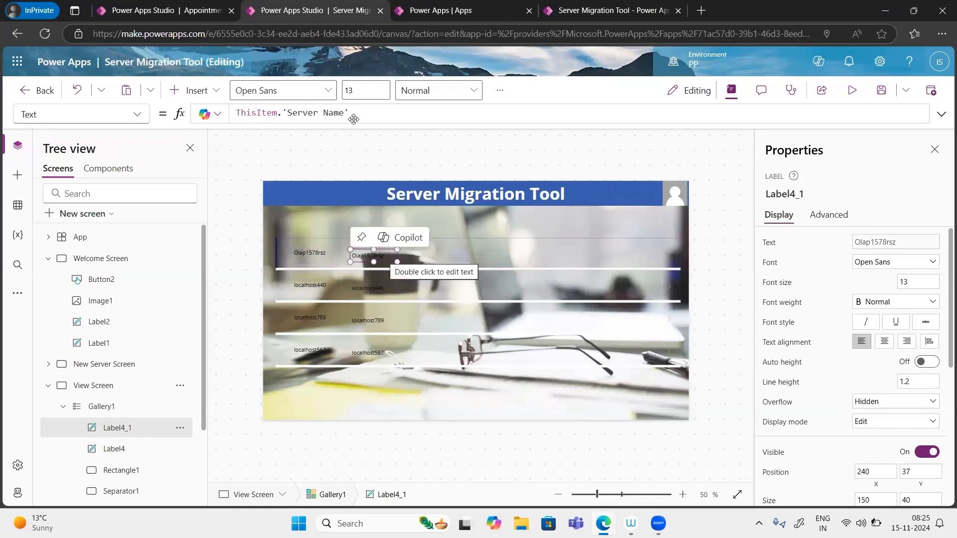
Step: Set the second gallery label's Text formula to ThisItem.'Server Migration Owner'
{"action": "left_click_drag", "start_coordinate": [348, 113], "coordinate": [287, 111]}
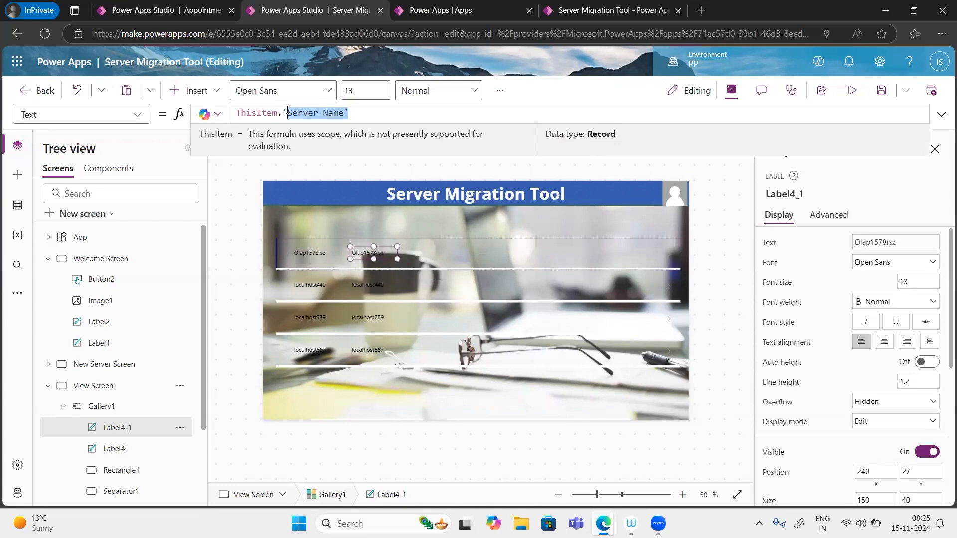
{"action": "key", "text": "BackSpace"}
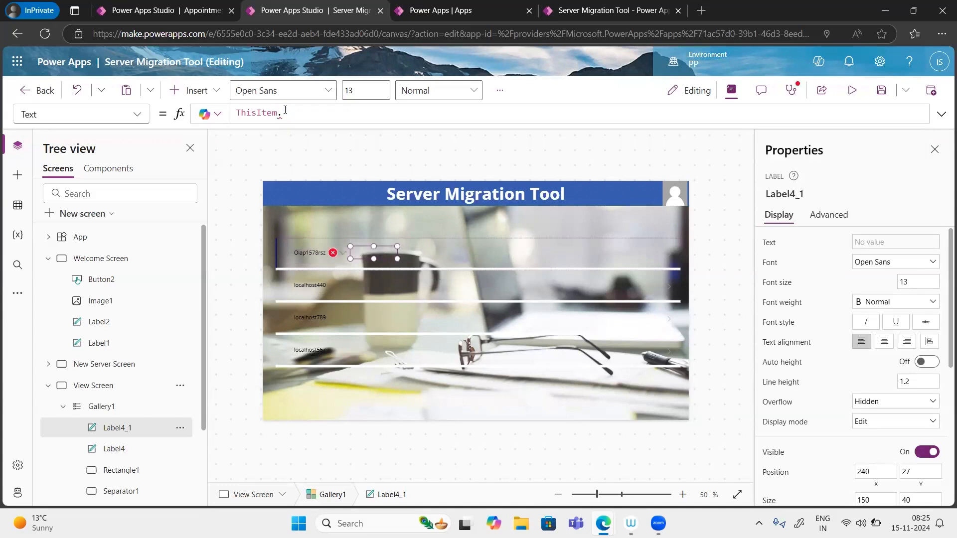
{"action": "type", "text": "Server"}
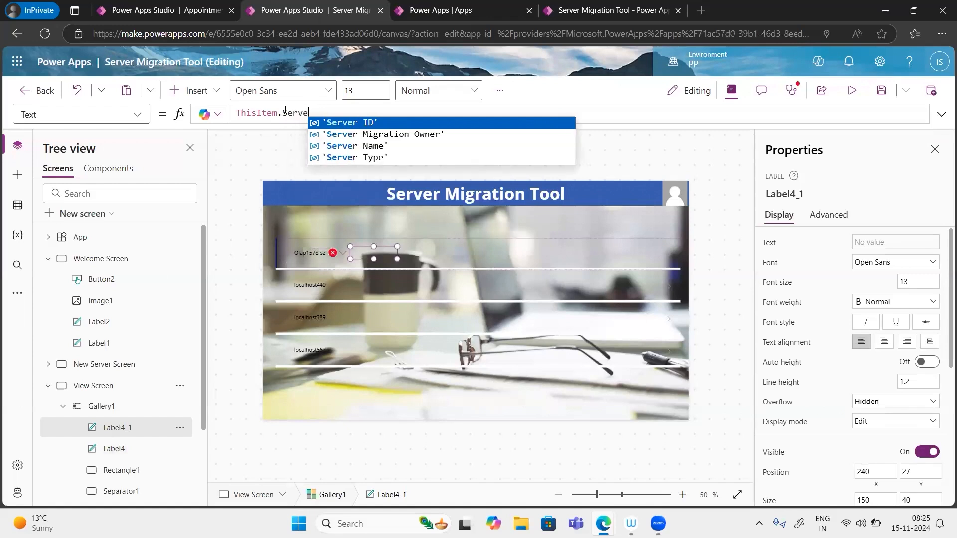
{"action": "left_click", "coordinate": [353, 137]}
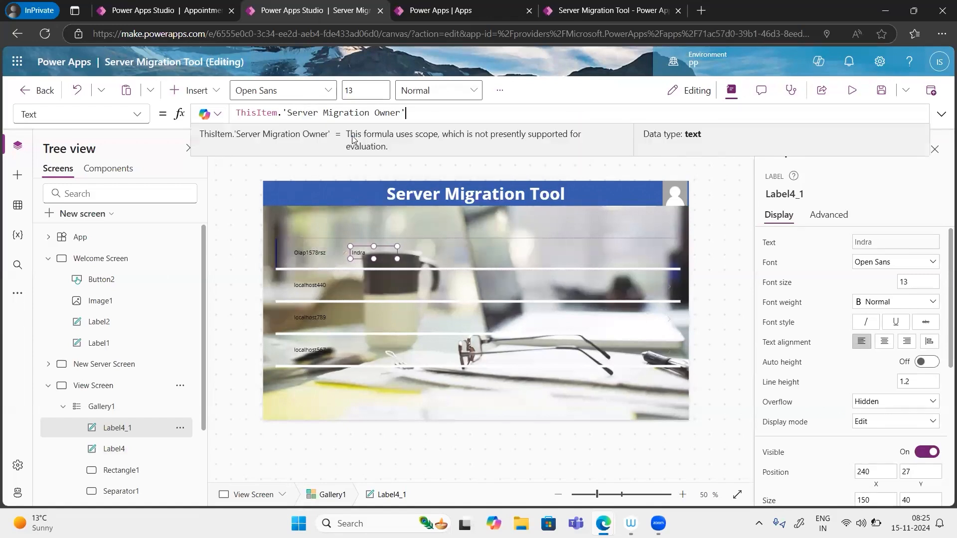
Step: Duplicate the migration owner label inside the gallery and place the copy at about X 454, Y 27
{"action": "left_click", "coordinate": [376, 253]}
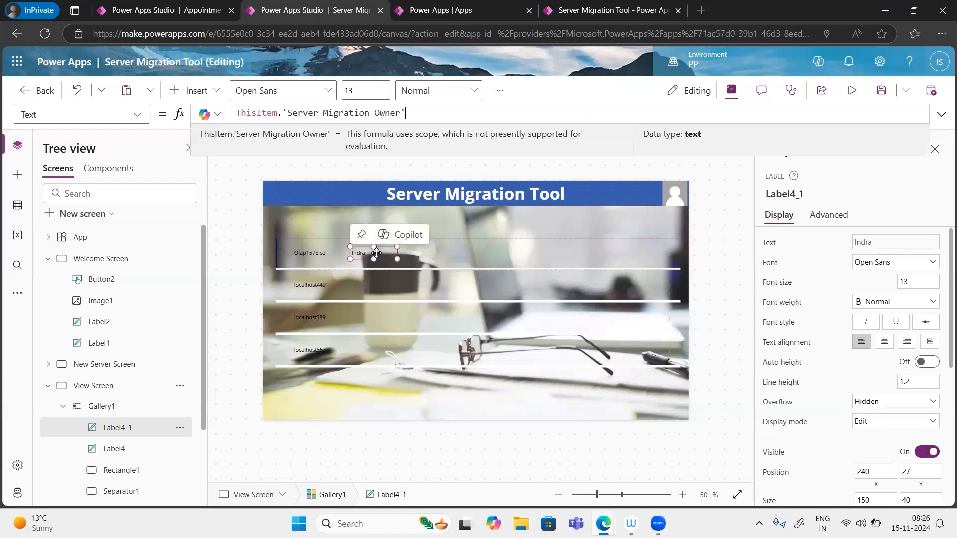
{"action": "key", "text": "ctrl+c"}
{"action": "key", "text": "ctrl+v"}
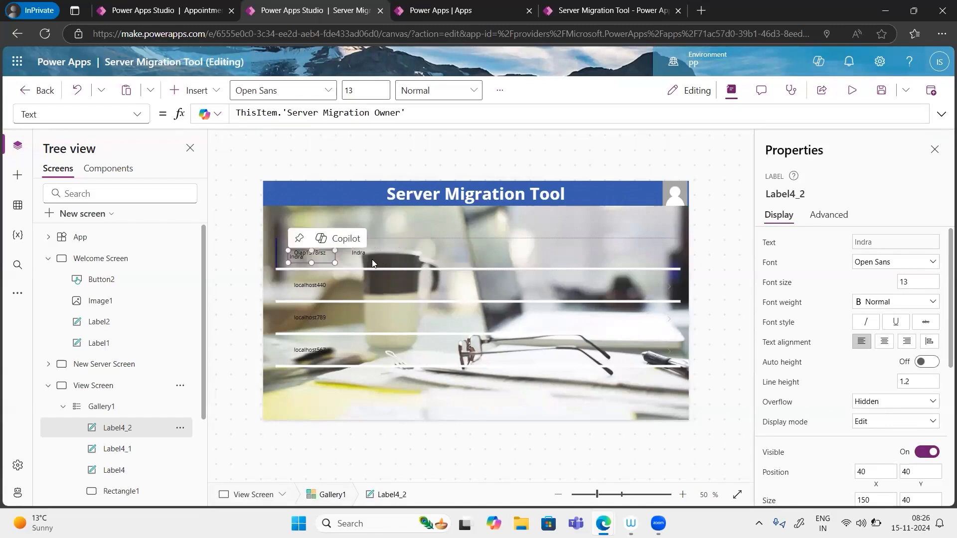
{"action": "left_click_drag", "start_coordinate": [318, 256], "coordinate": [446, 251]}
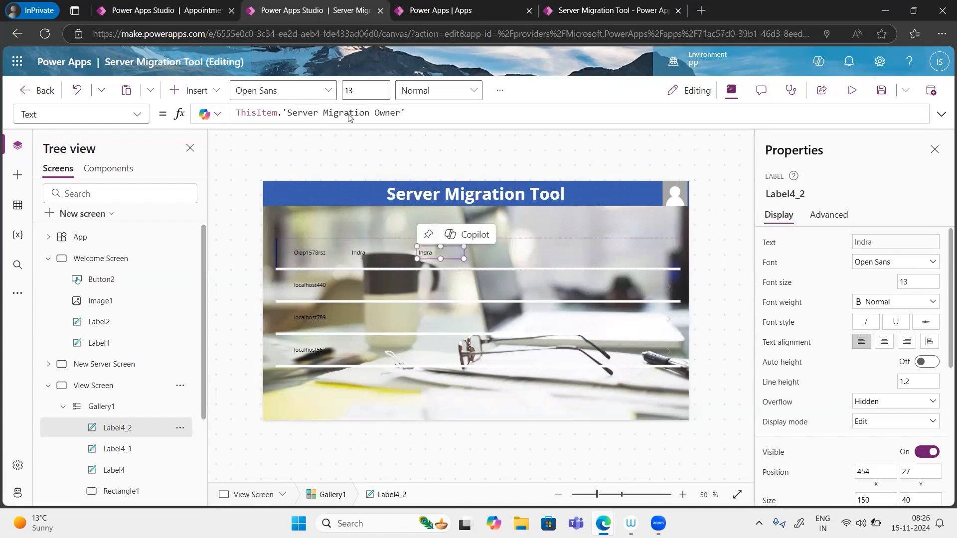
Step: Set the third gallery label's Text formula to ThisItem.'Migration Status'.Value
{"action": "left_click", "coordinate": [417, 115]}
{"action": "left_click_drag", "start_coordinate": [416, 113], "coordinate": [284, 113]}
{"action": "key", "text": "BackSpace"}
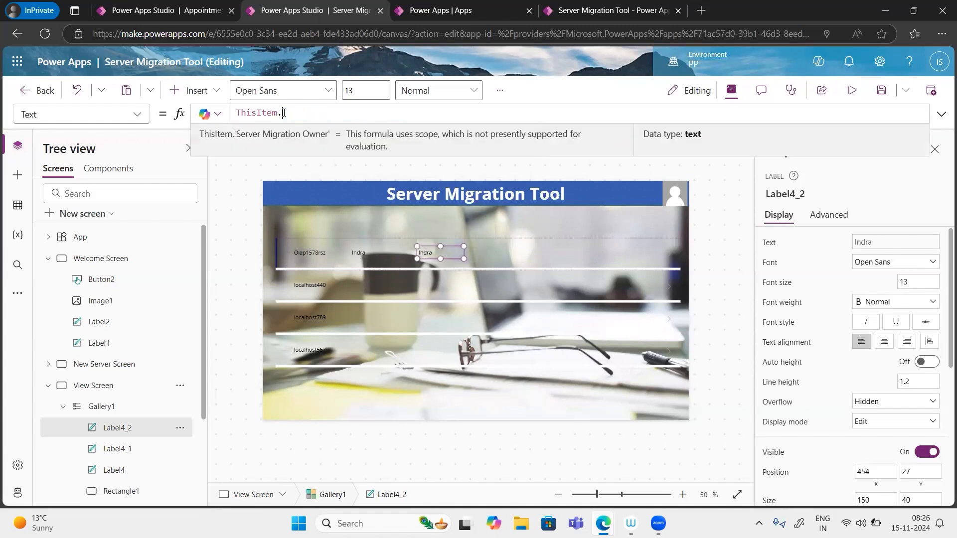
{"action": "type", "text": "Mig"}
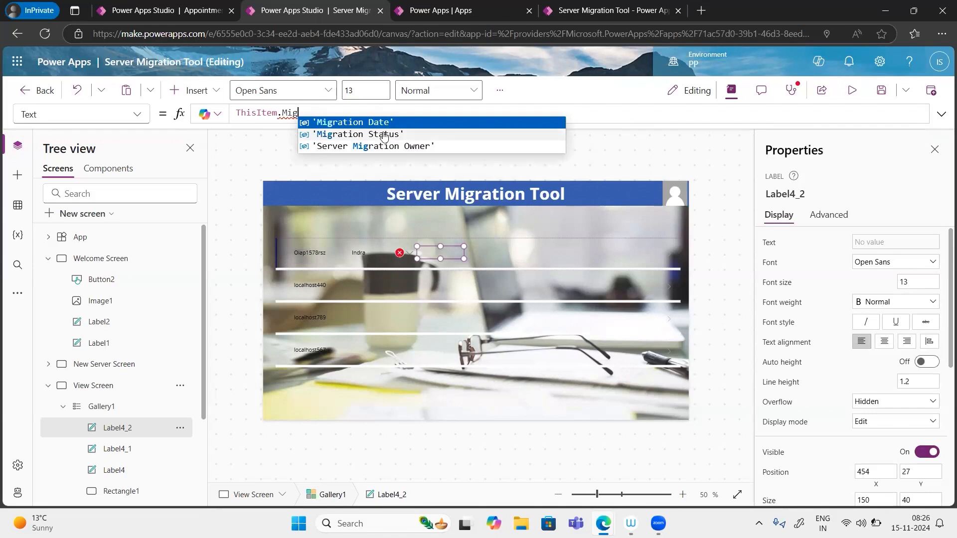
{"action": "left_click", "coordinate": [384, 135]}
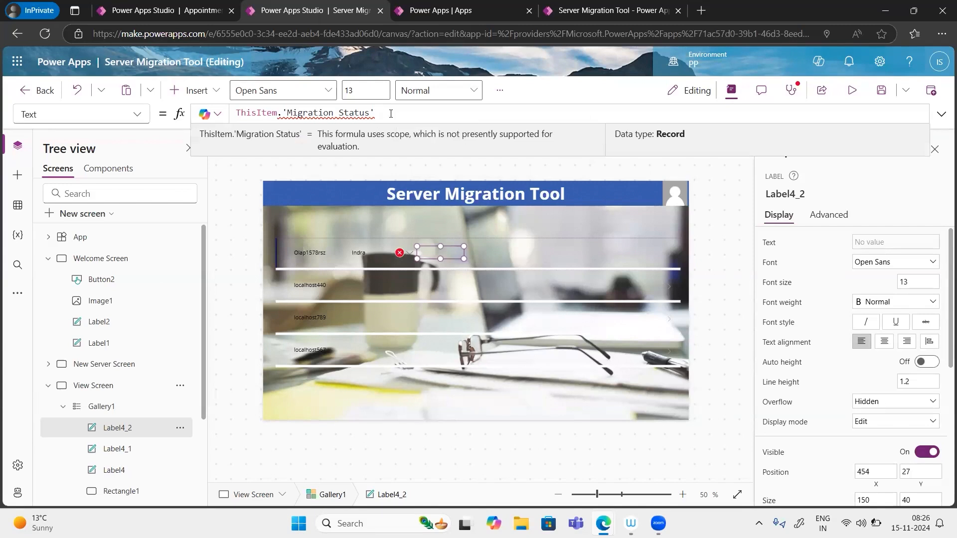
{"action": "type", "text": "."}
{"action": "left_click", "coordinate": [406, 122]}
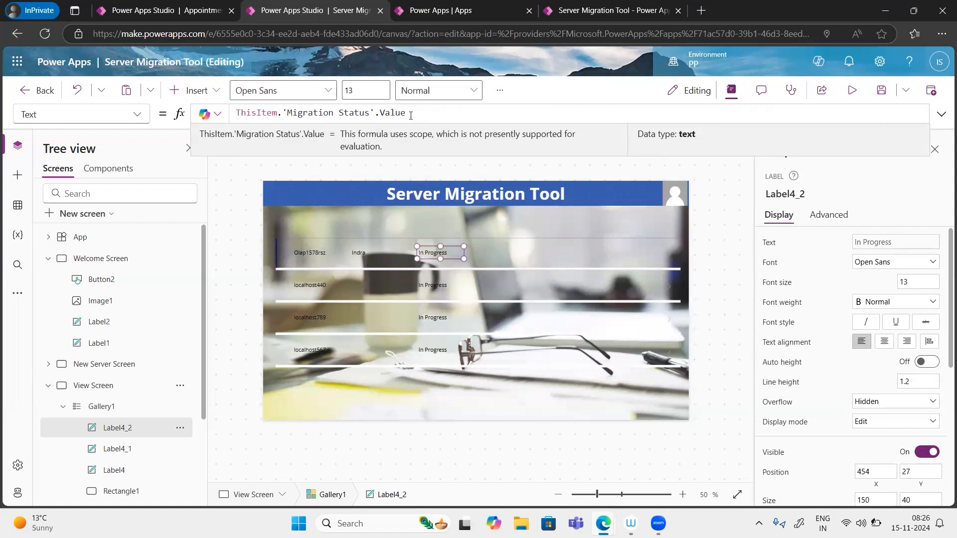
{"action": "double_click", "coordinate": [383, 113]}
Step: Duplicate the migration status label inside the gallery and place the copy at about X 634, Y 27
{"action": "left_click", "coordinate": [446, 253]}
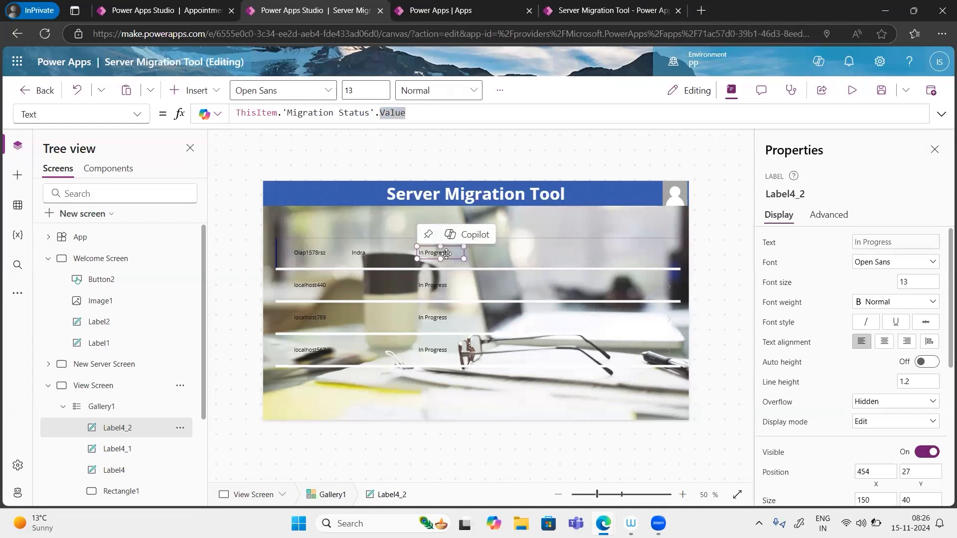
{"action": "key", "text": "ctrl+v"}
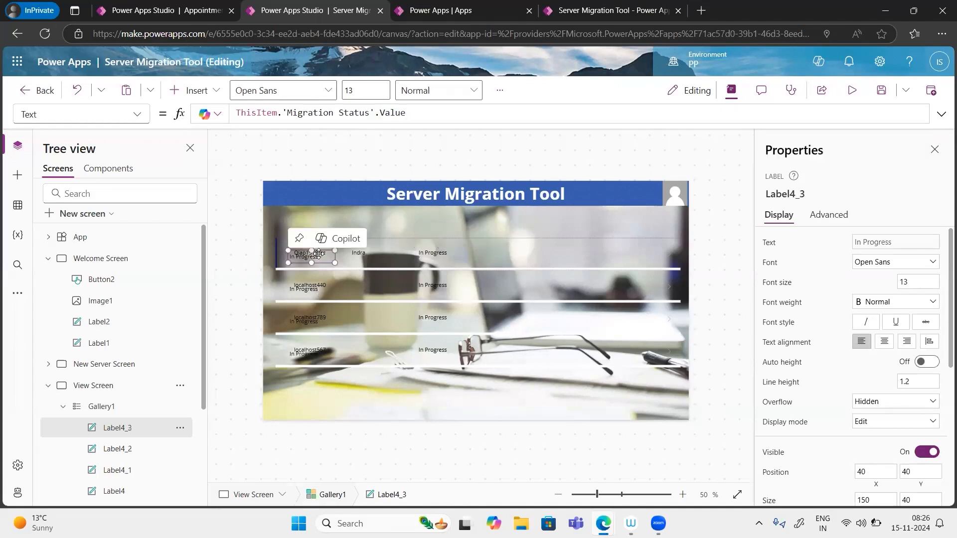
{"action": "left_click_drag", "start_coordinate": [366, 254], "coordinate": [500, 248]}
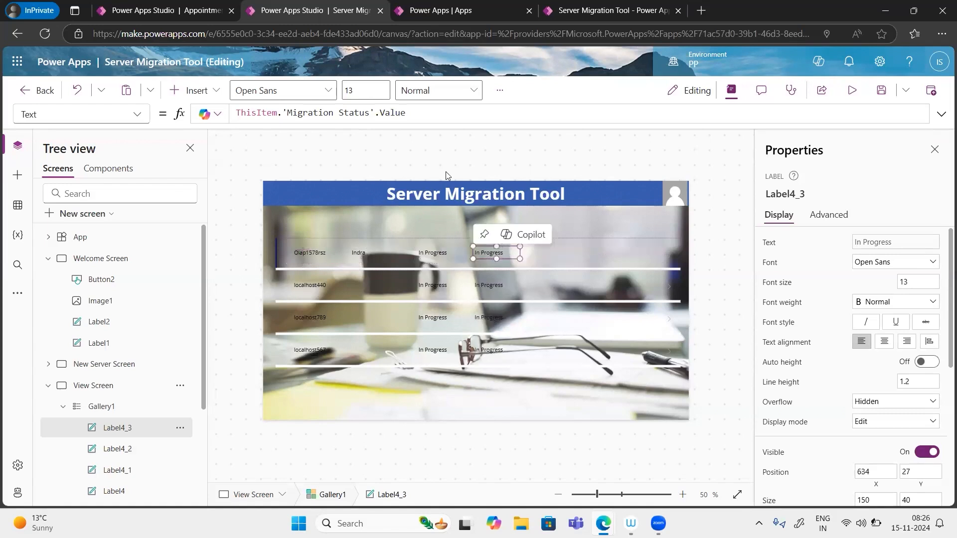
Step: Set the fourth gallery label's Text formula to ThisItem.'Migration Date'
{"action": "left_click_drag", "start_coordinate": [409, 114], "coordinate": [284, 112]}
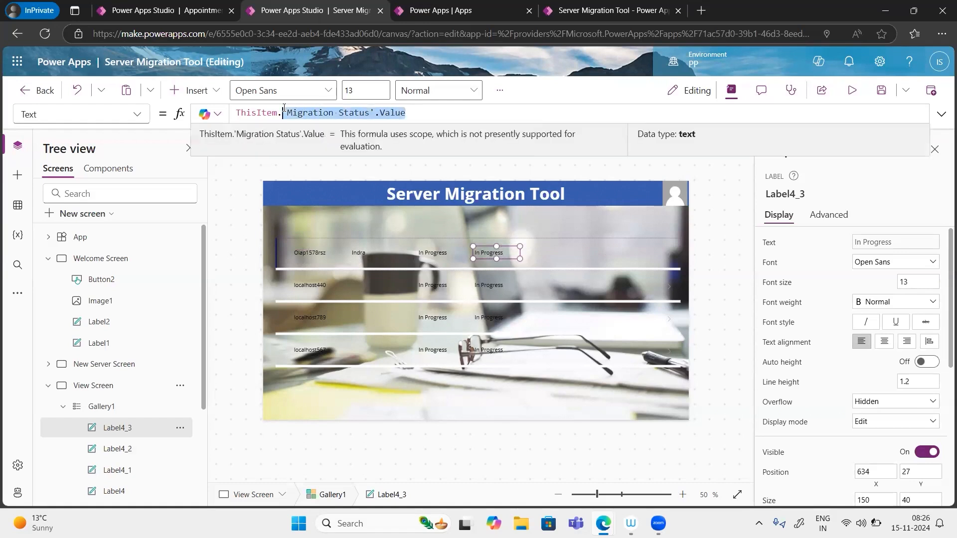
{"action": "type", "text": "migr"}
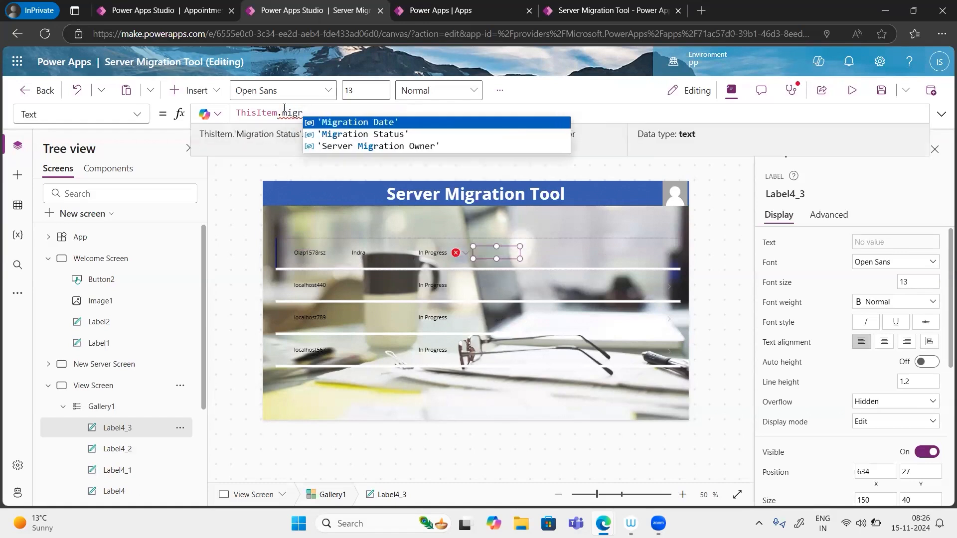
{"action": "key", "text": "Tab"}
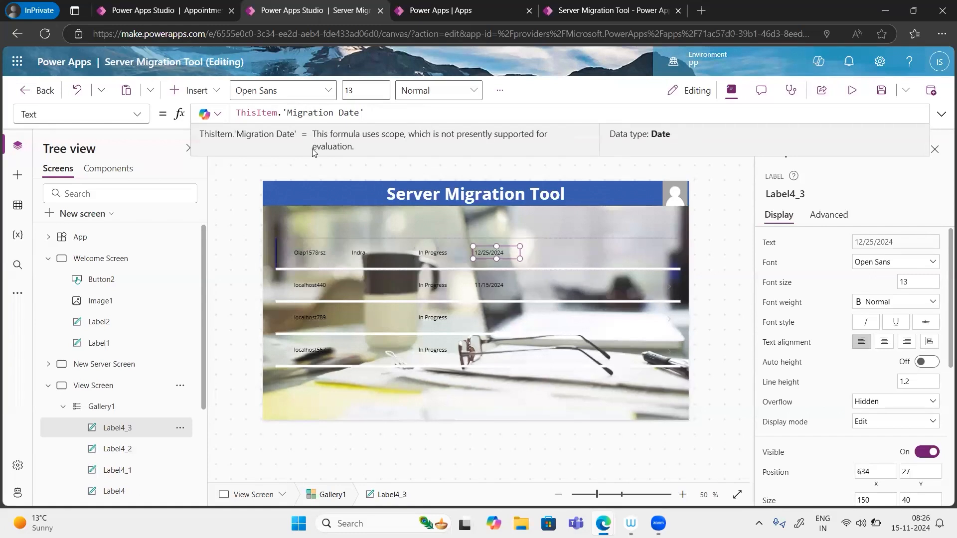
Step: Preview the View Screen with its four gallery columns, and return to editing
{"action": "left_click", "coordinate": [849, 97]}
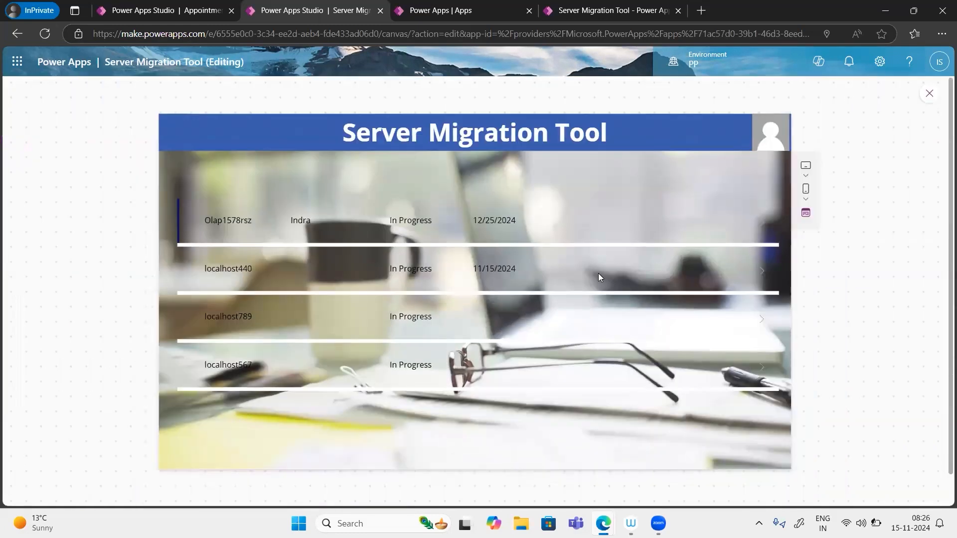
{"action": "scroll", "coordinate": [465, 324], "scroll_direction": "down", "scroll_amount": 1}
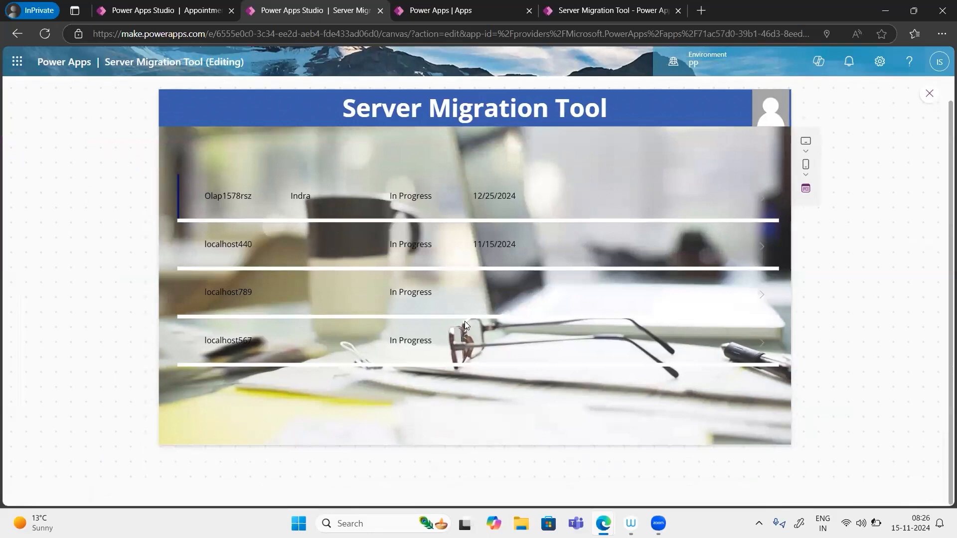
{"action": "scroll", "coordinate": [465, 325], "scroll_direction": "up", "scroll_amount": 1}
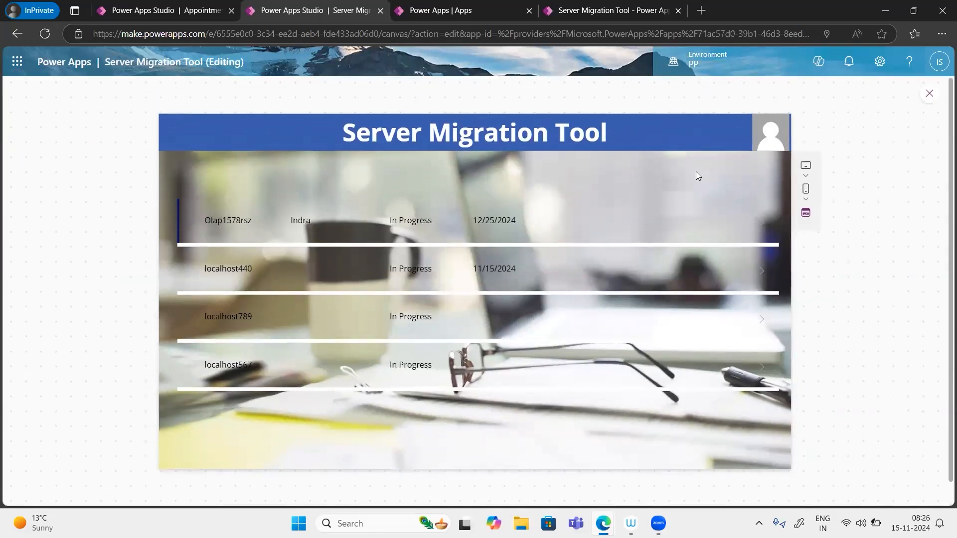
{"action": "left_click", "coordinate": [930, 94]}
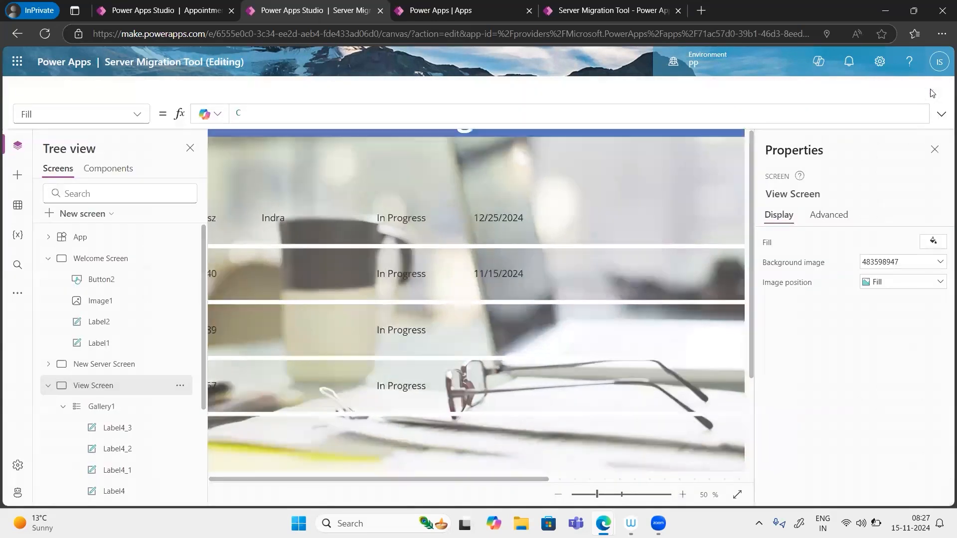
{"action": "left_click", "coordinate": [609, 332]}
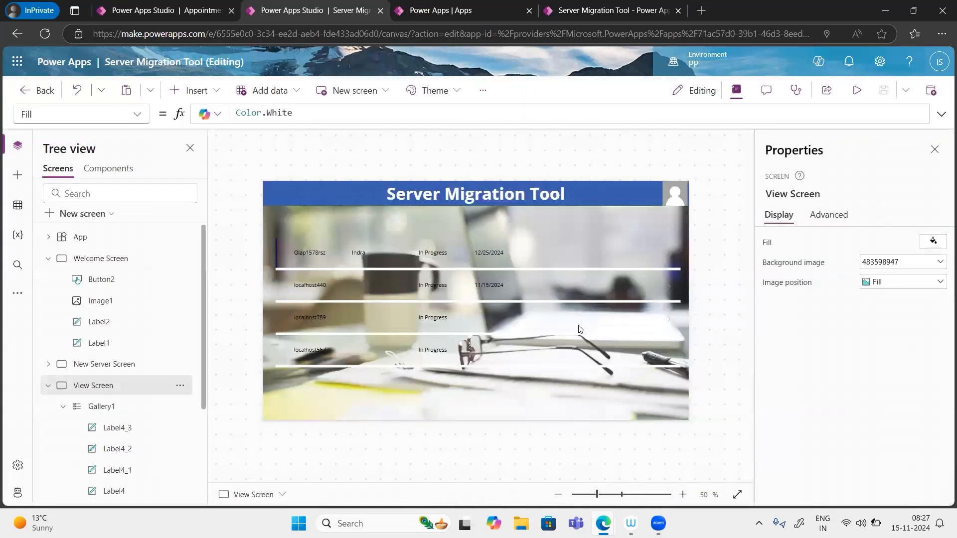
Step: Duplicate the Onboard New Servers button on the Welcome Screen and place the copy at about X 912, Y 303
{"action": "left_click", "coordinate": [106, 264]}
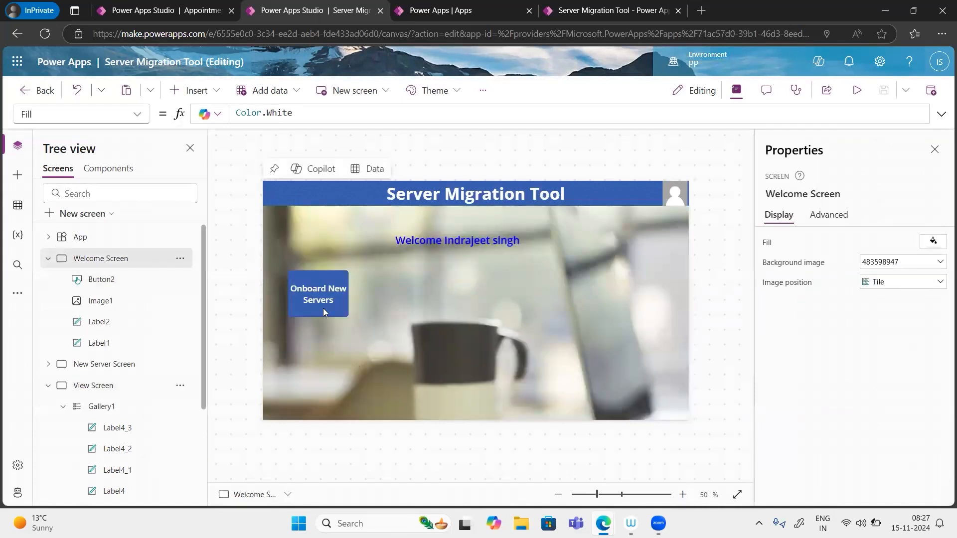
{"action": "left_click", "coordinate": [320, 293]}
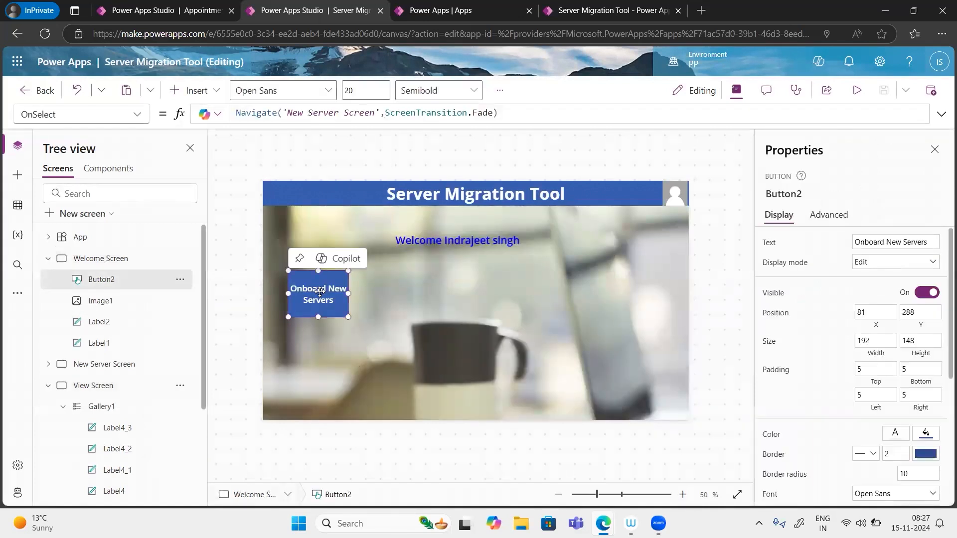
{"action": "key", "text": "ctrl+c"}
{"action": "key", "text": "ctrl+v"}
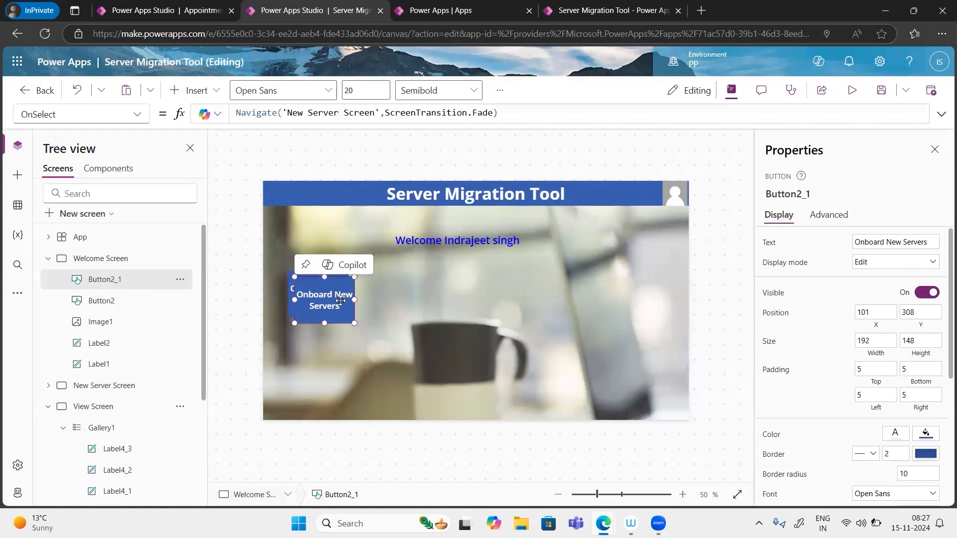
{"action": "left_click_drag", "start_coordinate": [327, 293], "coordinate": [585, 297]}
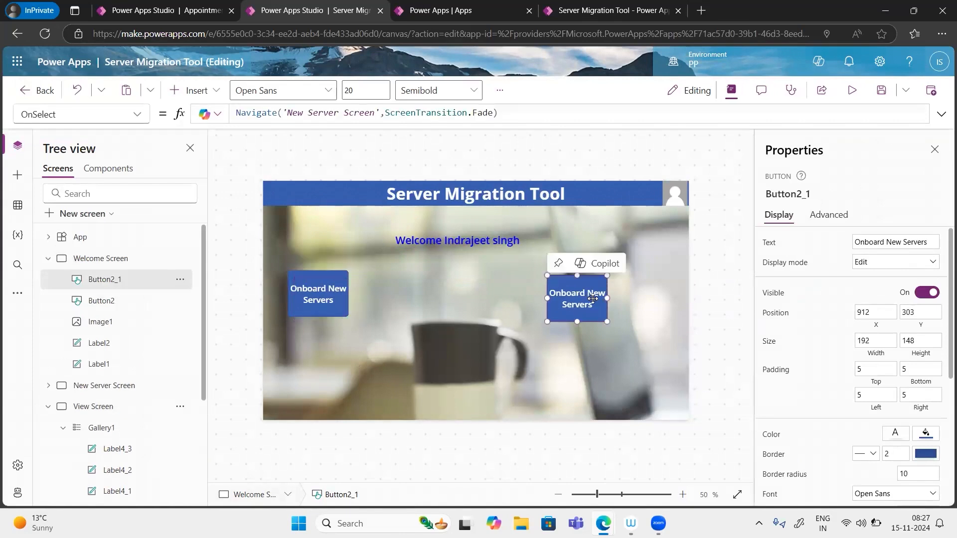
Step: Set the copied button's text to View Servers and its OnSelect formula to Navigate('View Screen',ScreenTransition.Fade)
{"action": "left_click_drag", "start_coordinate": [902, 243], "coordinate": [831, 239]}
{"action": "type", "text": "View"}
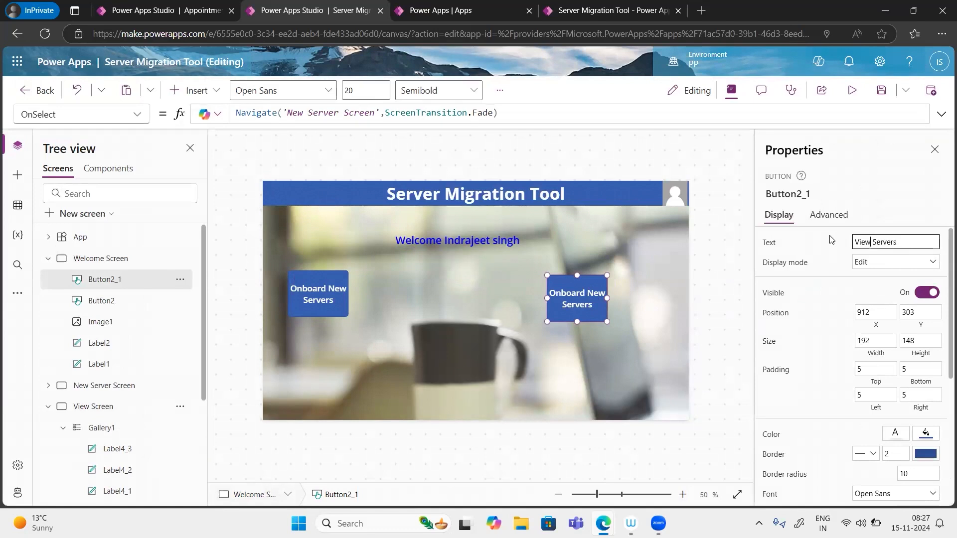
{"action": "left_click", "coordinate": [590, 304]}
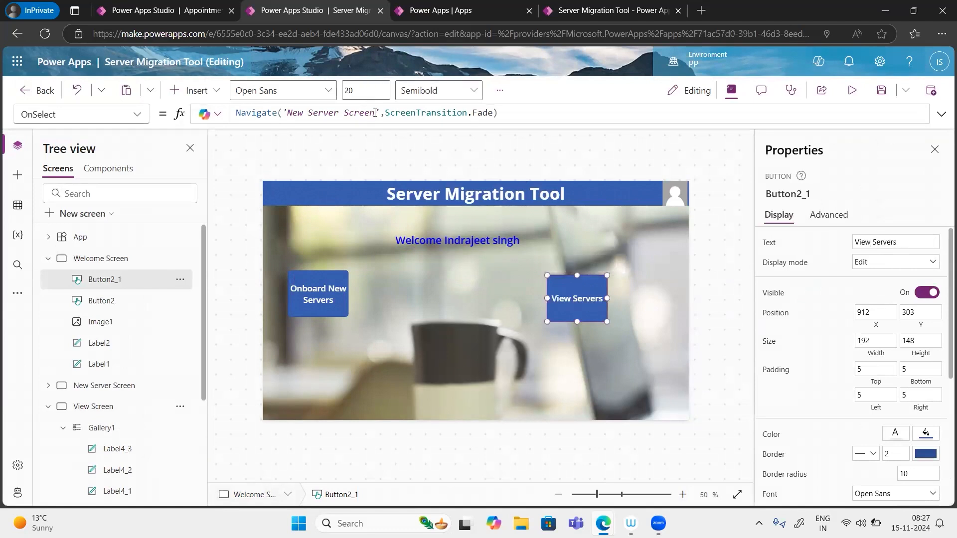
{"action": "left_click_drag", "start_coordinate": [376, 112], "coordinate": [287, 114]}
{"action": "type", "text": "View"}
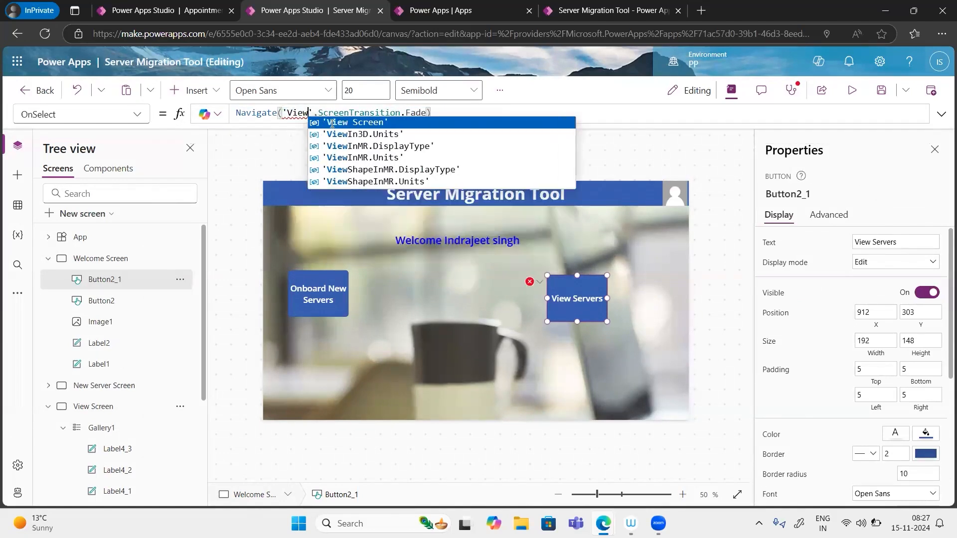
{"action": "left_click", "coordinate": [335, 123]}
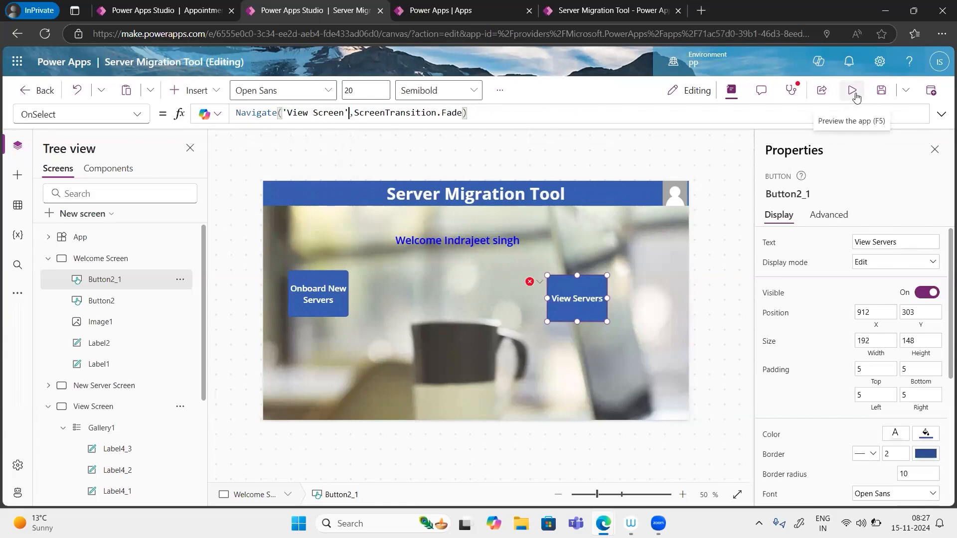
Step: Preview the app to test the View Servers button's navigation to the server list, and return to editing
{"action": "left_click", "coordinate": [848, 92]}
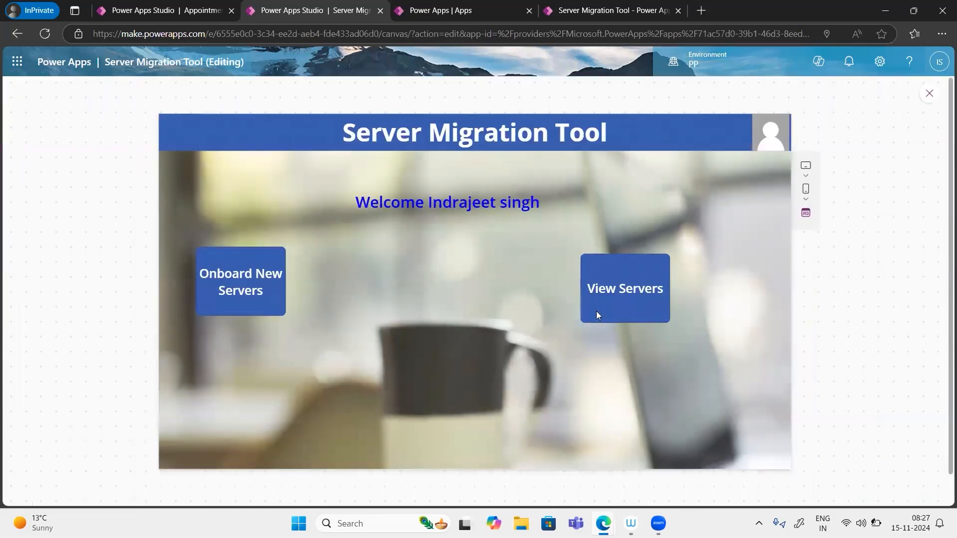
{"action": "left_click", "coordinate": [642, 290]}
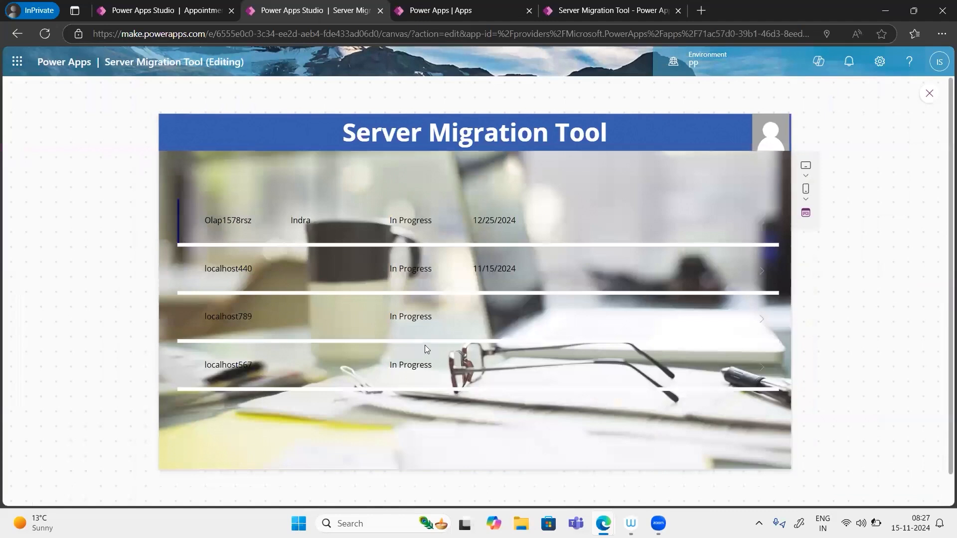
{"action": "scroll", "coordinate": [506, 327], "scroll_direction": "down", "scroll_amount": 2}
{"action": "scroll", "coordinate": [507, 327], "scroll_direction": "up", "scroll_amount": 2}
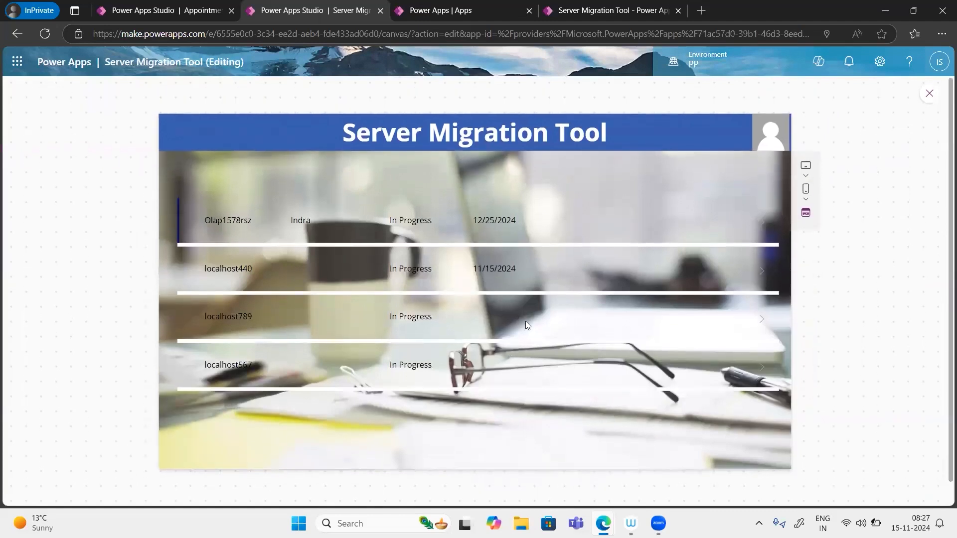
{"action": "left_click", "coordinate": [930, 93]}
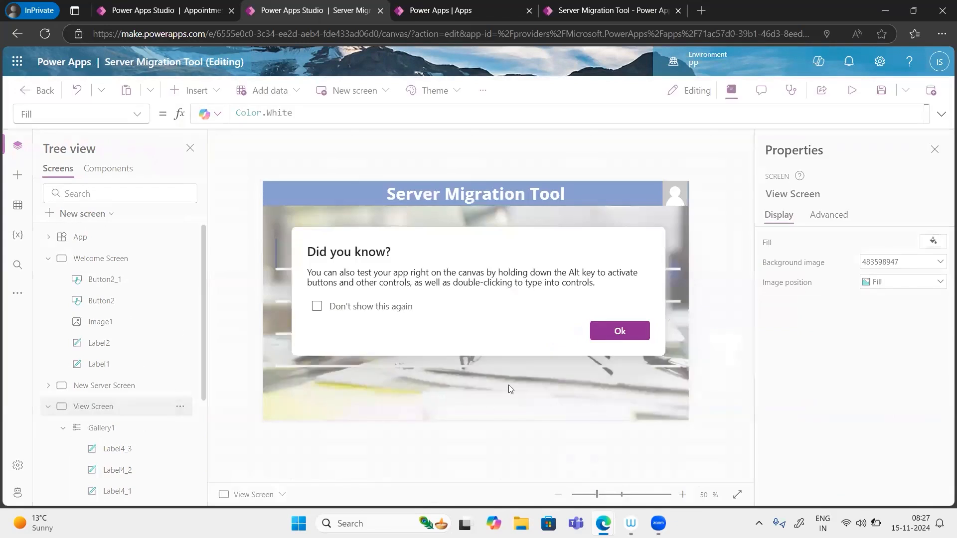
{"action": "left_click", "coordinate": [619, 332]}
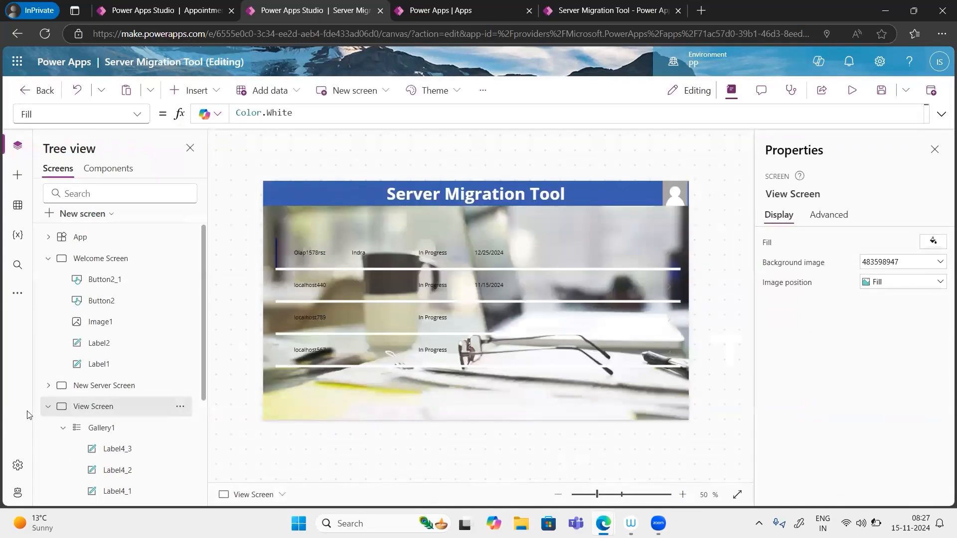
Step: Copy the home icon from the New Server Screen to the View Screen's header at X 0, Y 0
{"action": "left_click", "coordinate": [102, 386]}
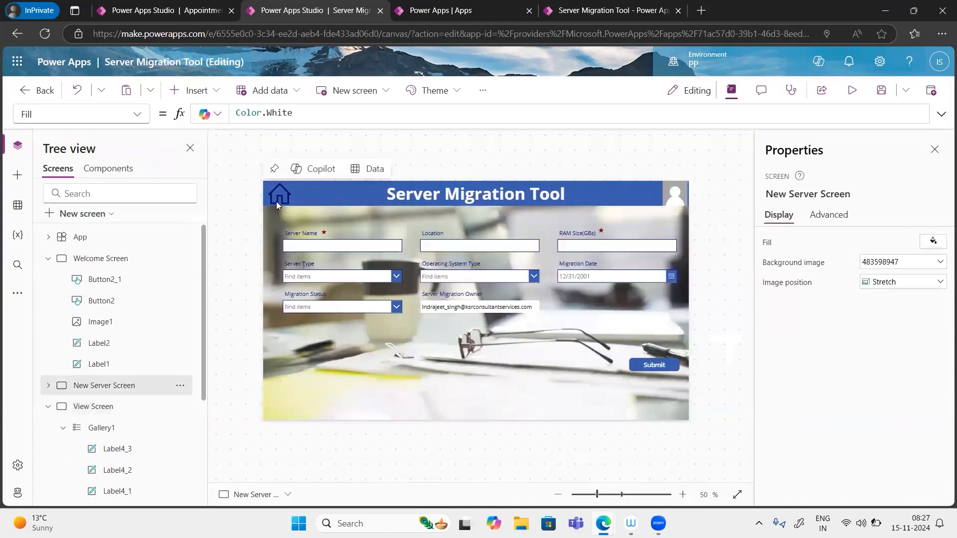
{"action": "left_click", "coordinate": [276, 201]}
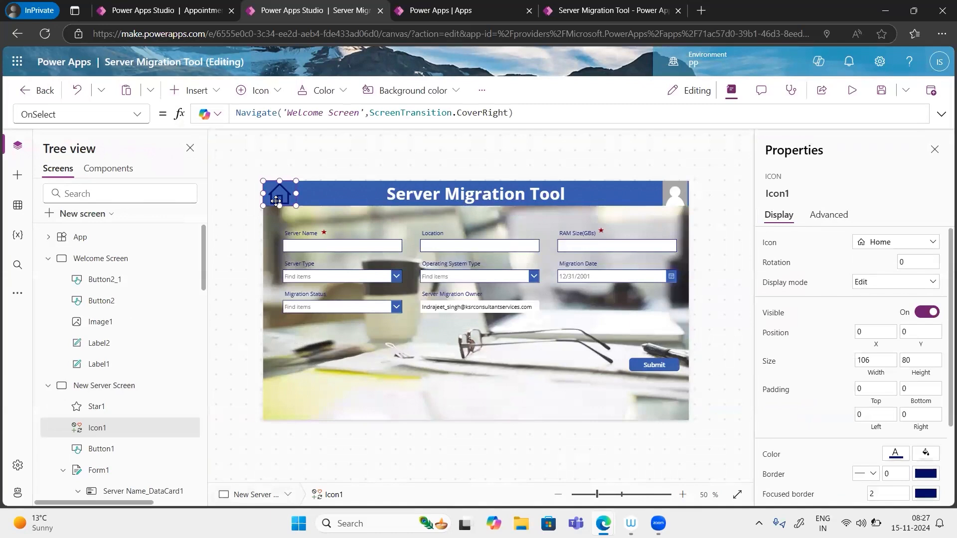
{"action": "scroll", "coordinate": [204, 283], "scroll_direction": "down", "scroll_amount": 6}
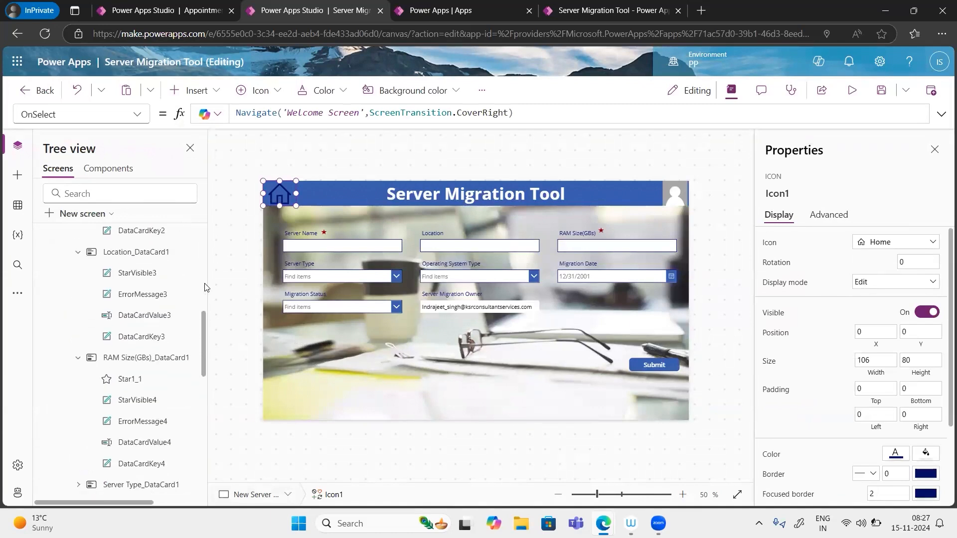
{"action": "scroll", "coordinate": [205, 283], "scroll_direction": "down", "scroll_amount": 5}
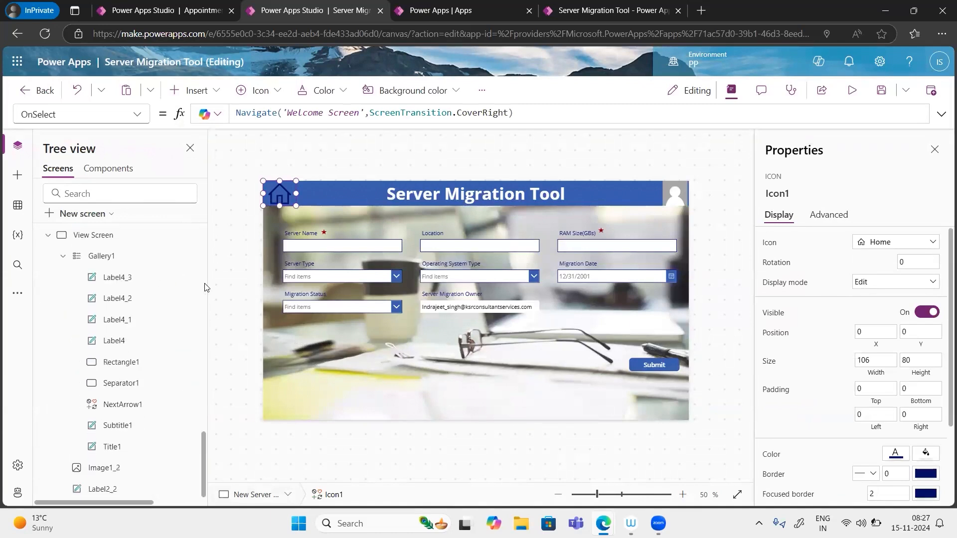
{"action": "left_click", "coordinate": [104, 241]}
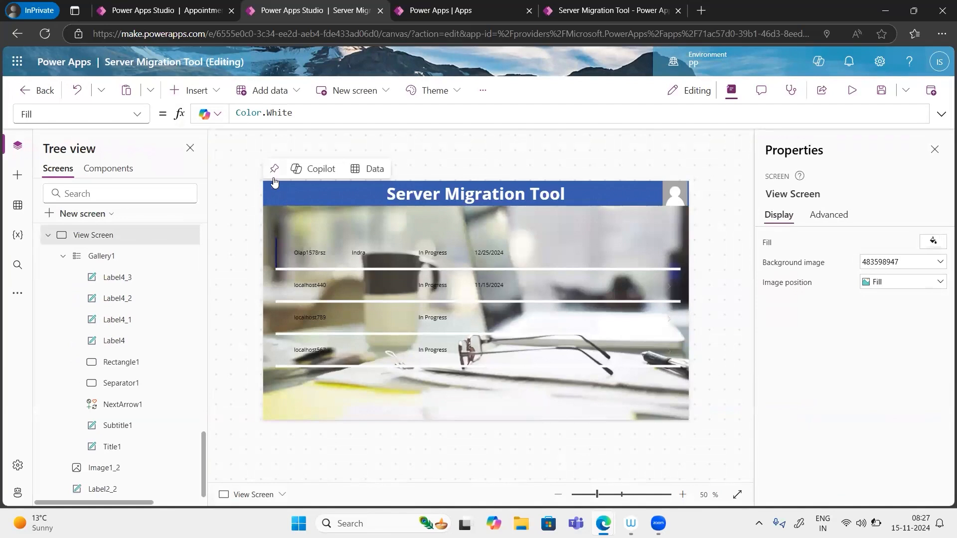
{"action": "left_click", "coordinate": [281, 191]}
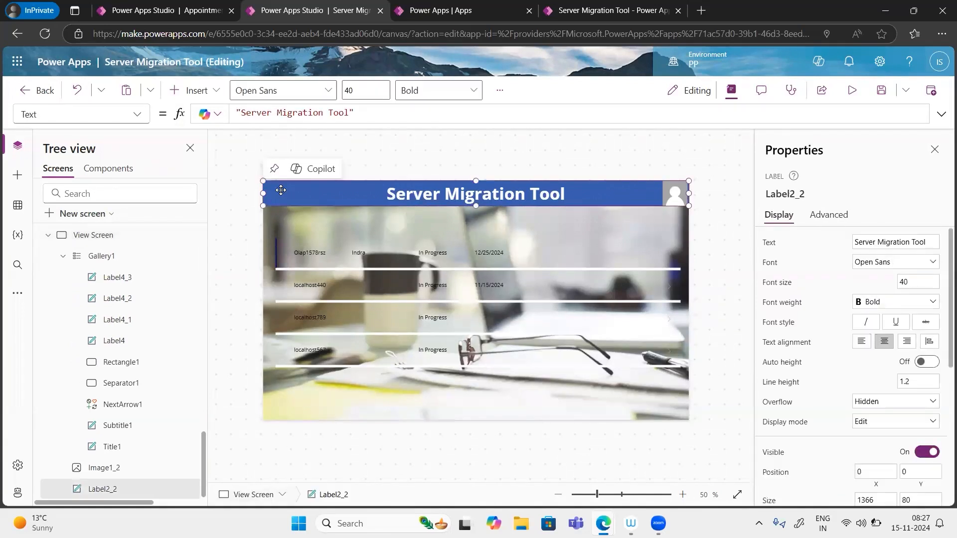
{"action": "key", "text": "ctrl+v"}
{"action": "left_click_drag", "start_coordinate": [276, 187], "coordinate": [269, 180]}
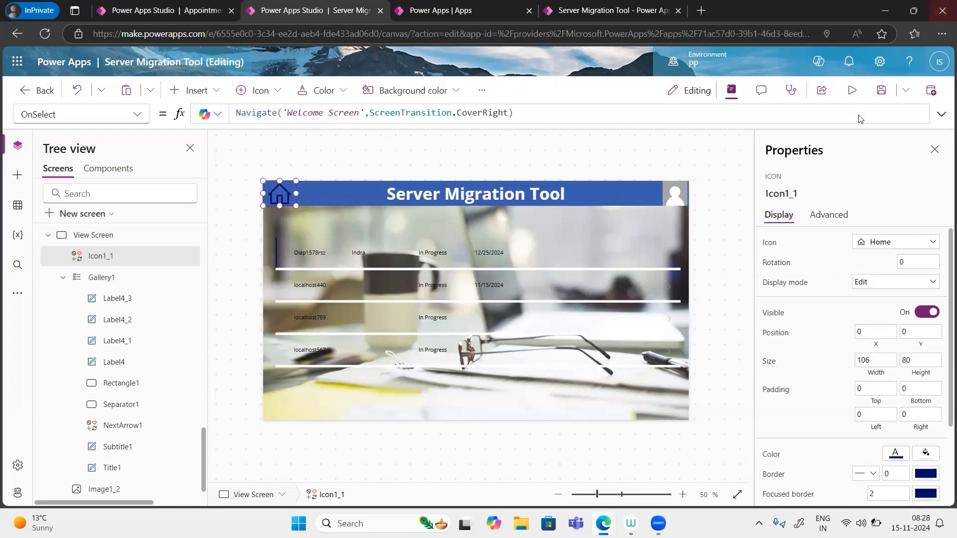
Step: Preview the app, going from the View Screen through its home icon to the Onboard New Servers form
{"action": "left_click", "coordinate": [852, 90]}
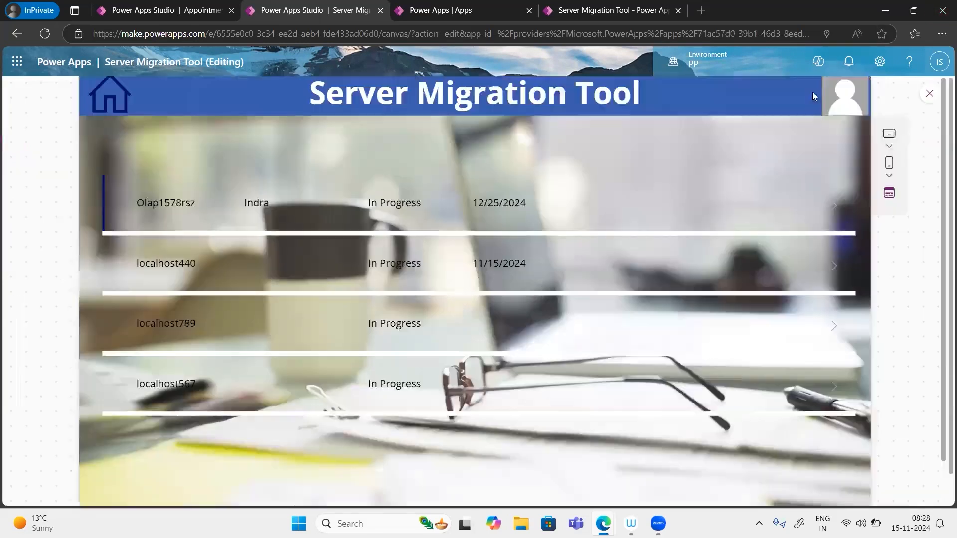
{"action": "left_click", "coordinate": [189, 132]}
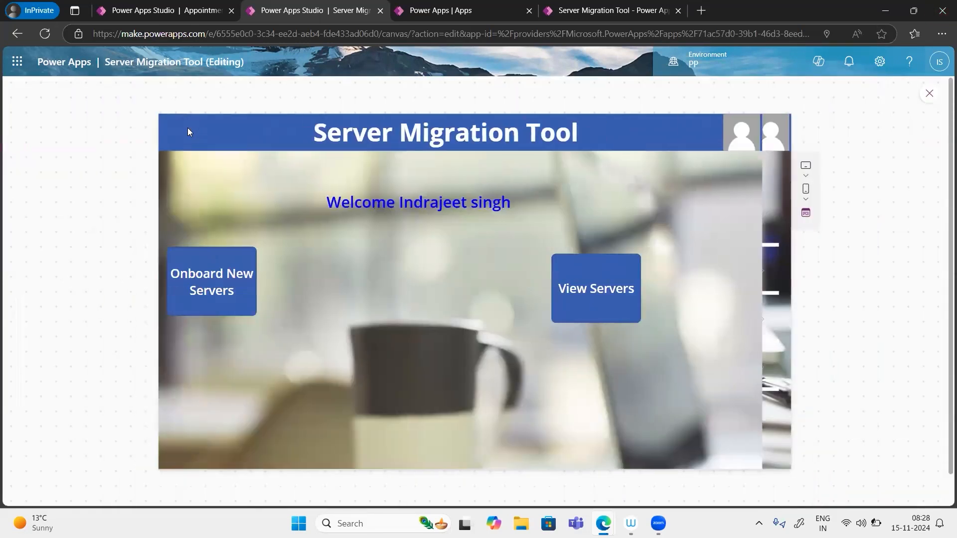
{"action": "left_click", "coordinate": [256, 294]}
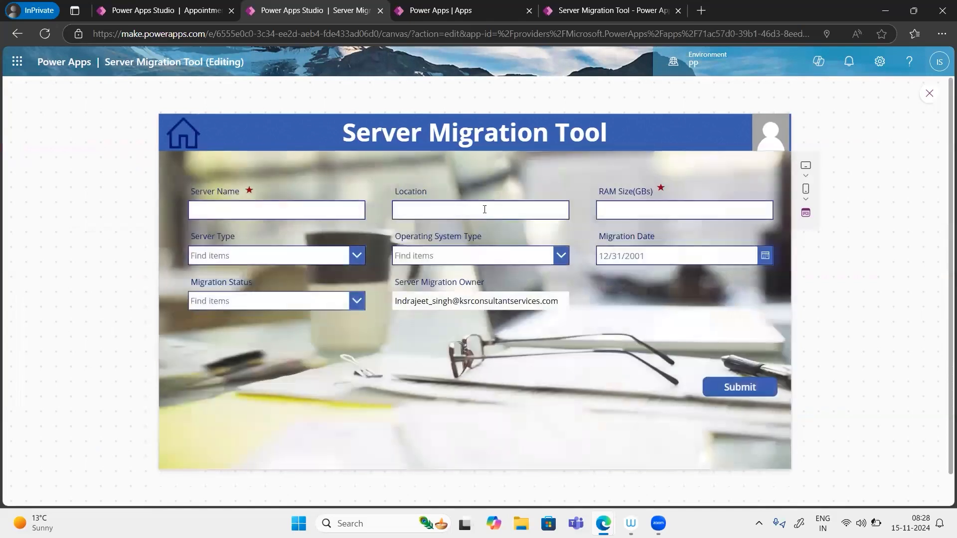
Step: Fill the new server form with Server Name ServerKSR, Location INdia, RAM Size 12, Server Type On Prem and Operating System Type Windows
{"action": "left_click", "coordinate": [274, 210]}
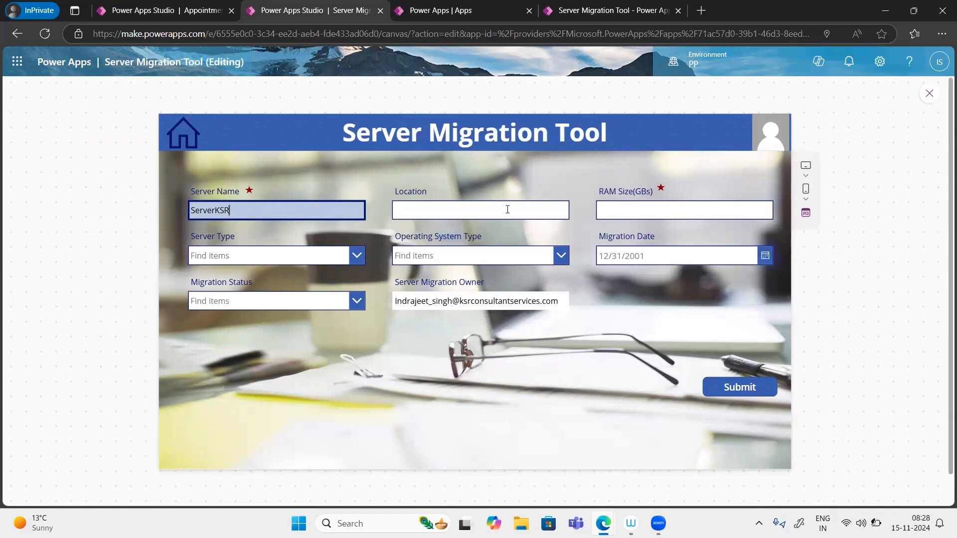
{"action": "left_click", "coordinate": [486, 210]}
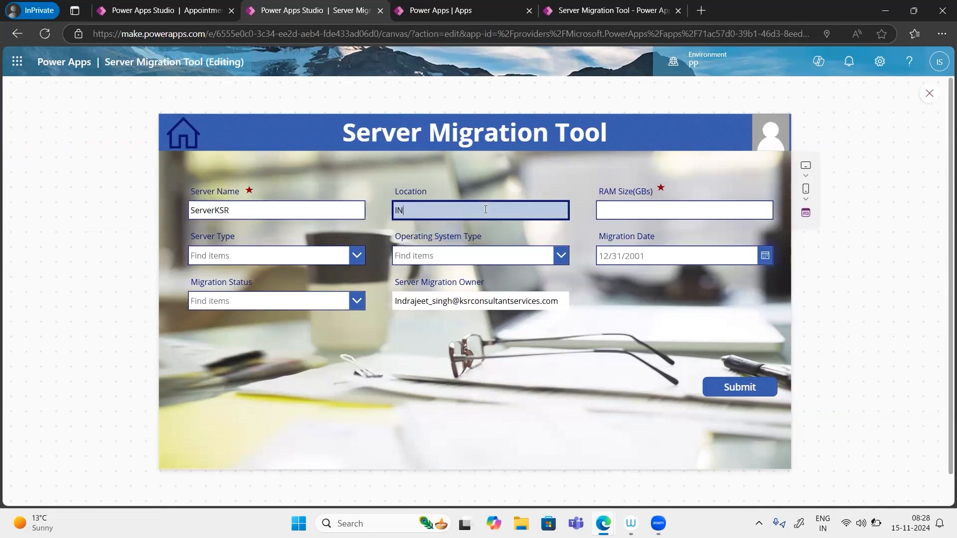
{"action": "left_click", "coordinate": [607, 209]}
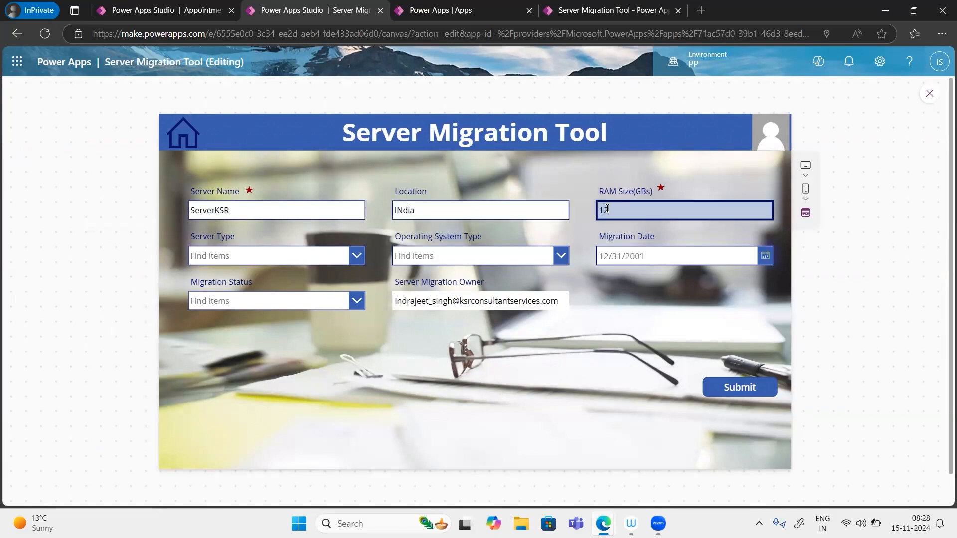
{"action": "left_click", "coordinate": [232, 254]}
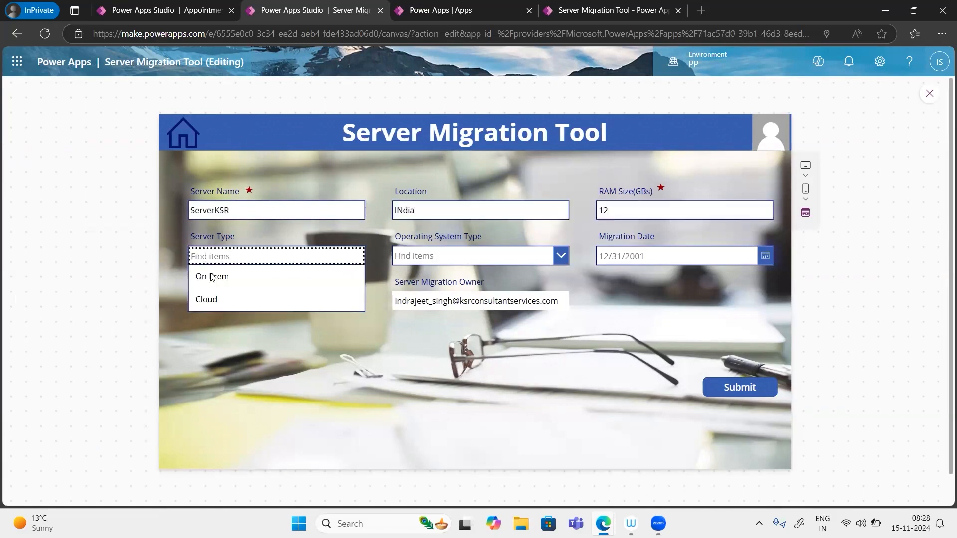
{"action": "left_click", "coordinate": [214, 276]}
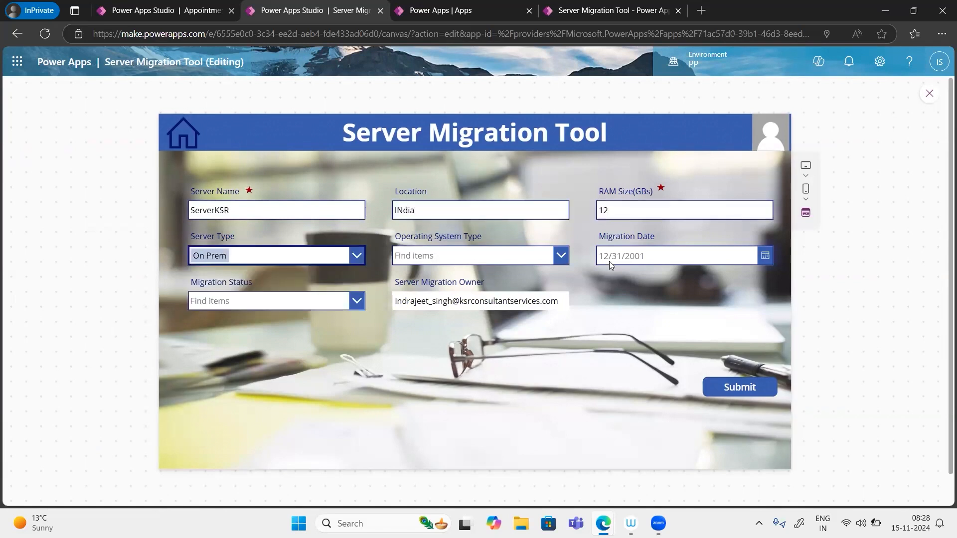
{"action": "left_click", "coordinate": [555, 257]}
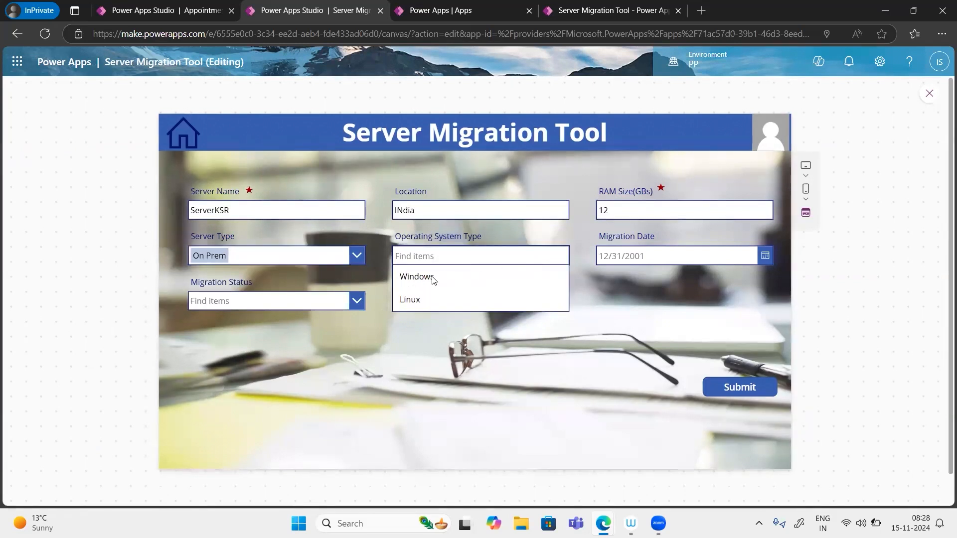
{"action": "left_click", "coordinate": [416, 276]}
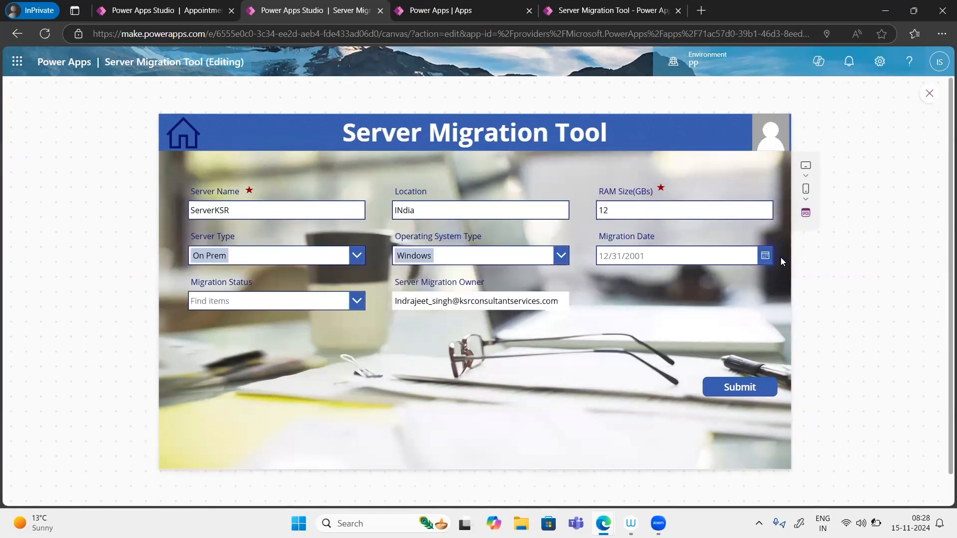
Step: Set the Migration Date to 11/22/2024 and Migration Status to In Progress, and submit the new server record
{"action": "left_click", "coordinate": [765, 256]}
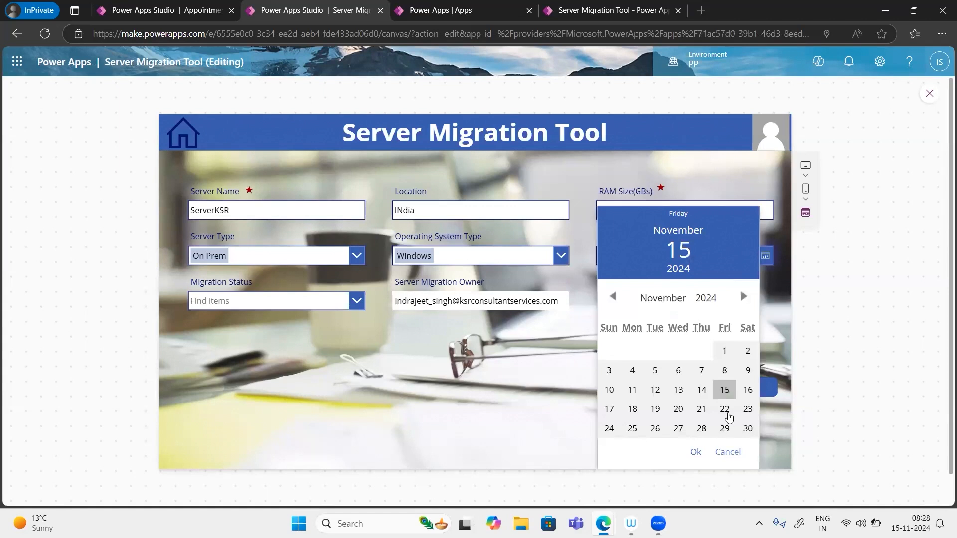
{"action": "left_click", "coordinate": [726, 410]}
{"action": "left_click", "coordinate": [696, 452]}
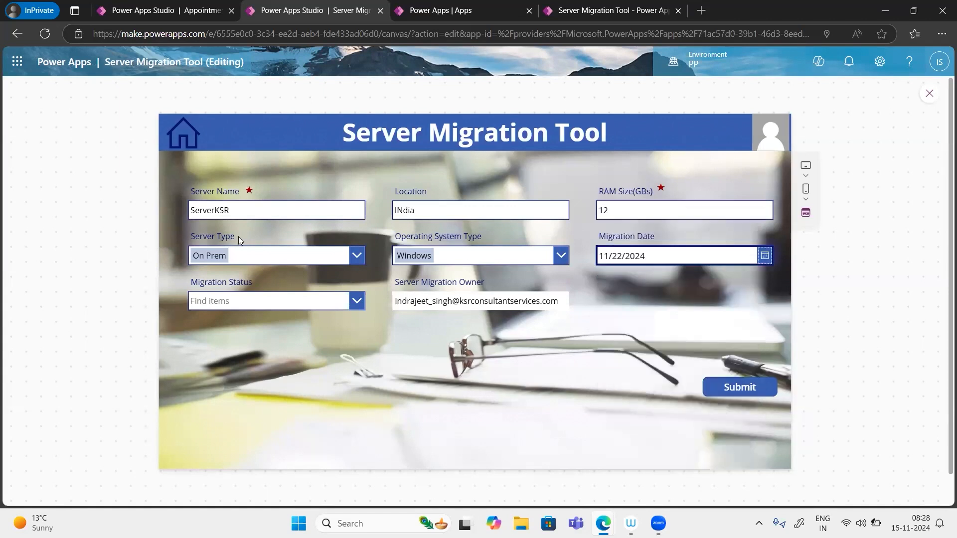
{"action": "left_click", "coordinate": [358, 302]}
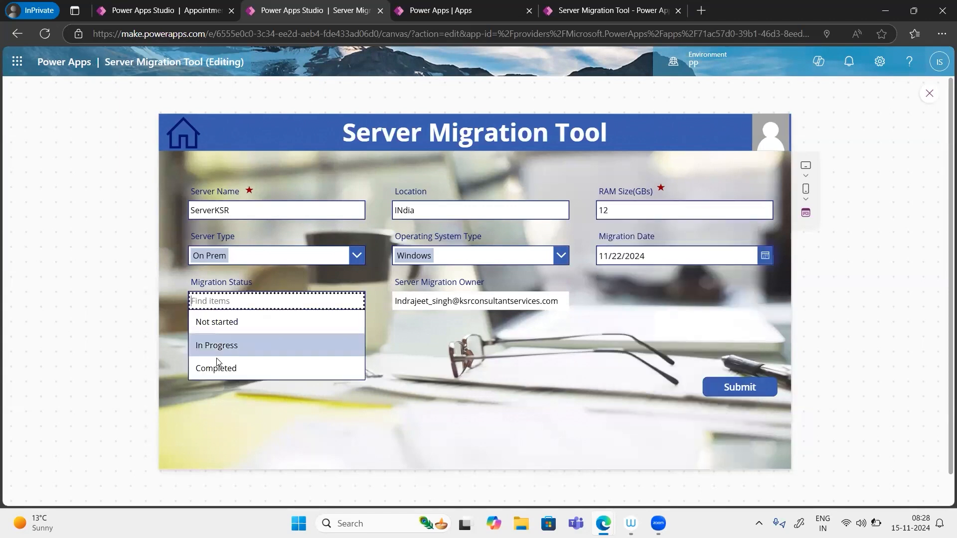
{"action": "left_click", "coordinate": [229, 347]}
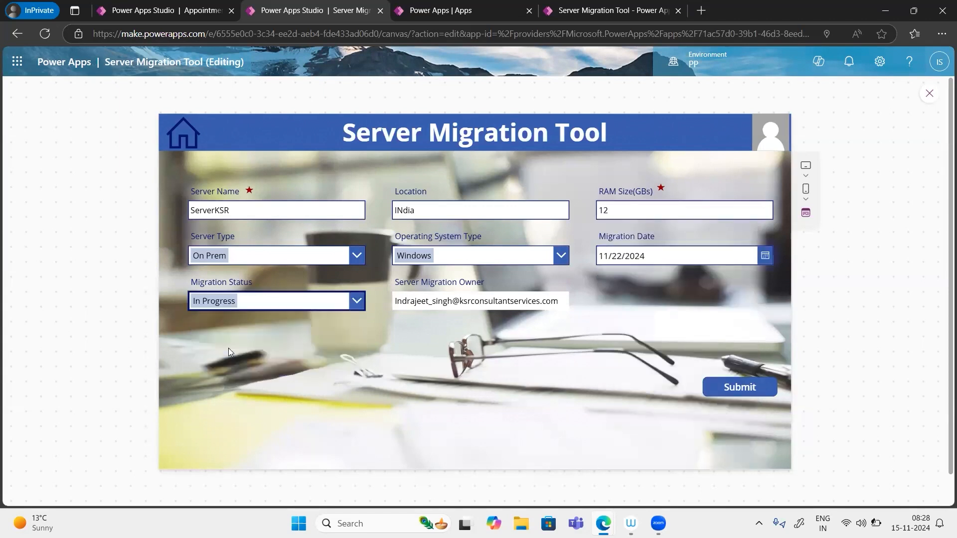
{"action": "left_click", "coordinate": [734, 384]}
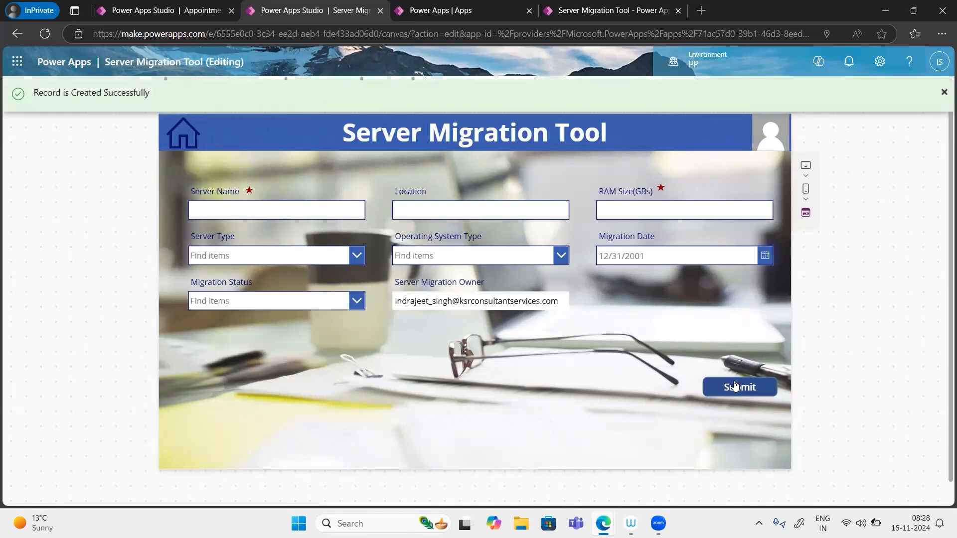
Step: Dismiss the record notification, return to the Welcome screen and open View Servers to check the list for ServerKSR
{"action": "left_click", "coordinate": [945, 95]}
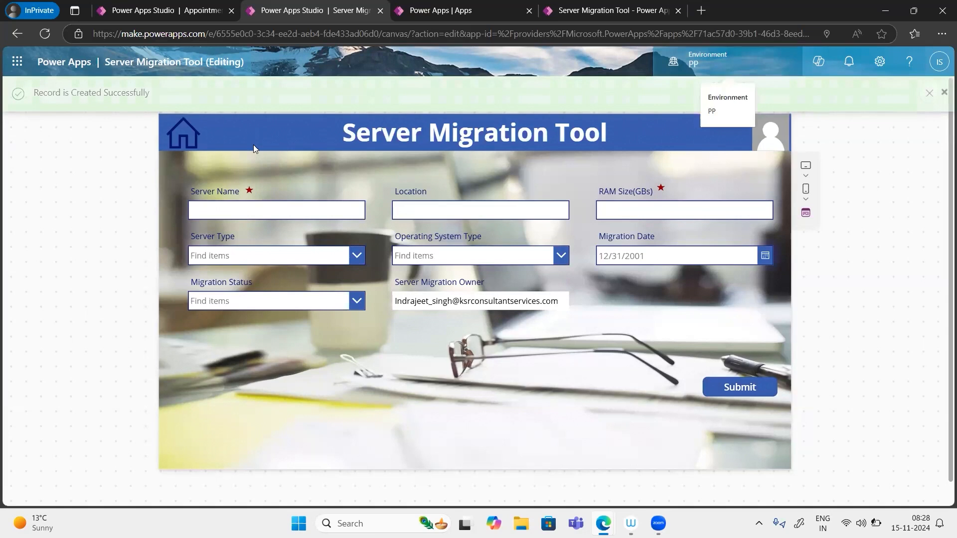
{"action": "left_click", "coordinate": [184, 136]}
{"action": "left_click", "coordinate": [629, 278]}
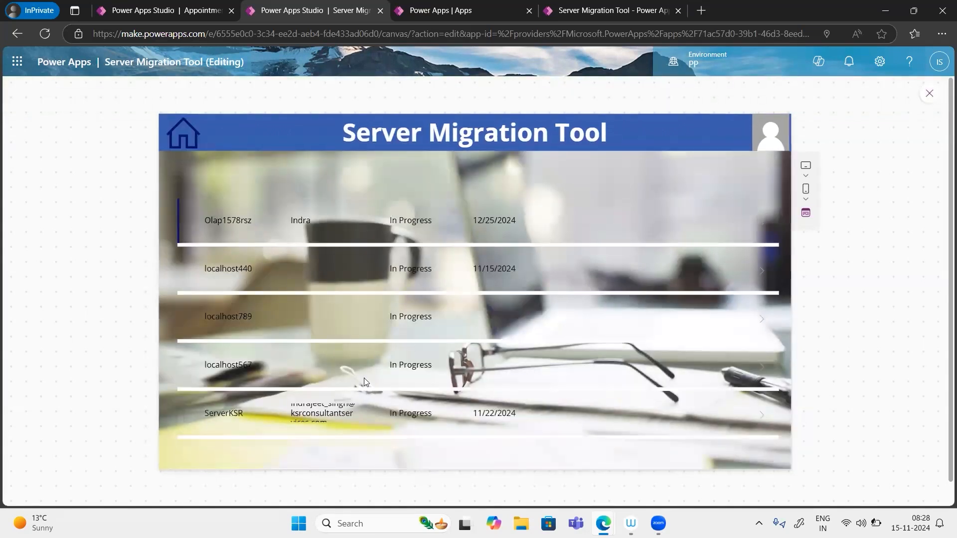
{"action": "scroll", "coordinate": [364, 378], "scroll_direction": "down", "scroll_amount": 1}
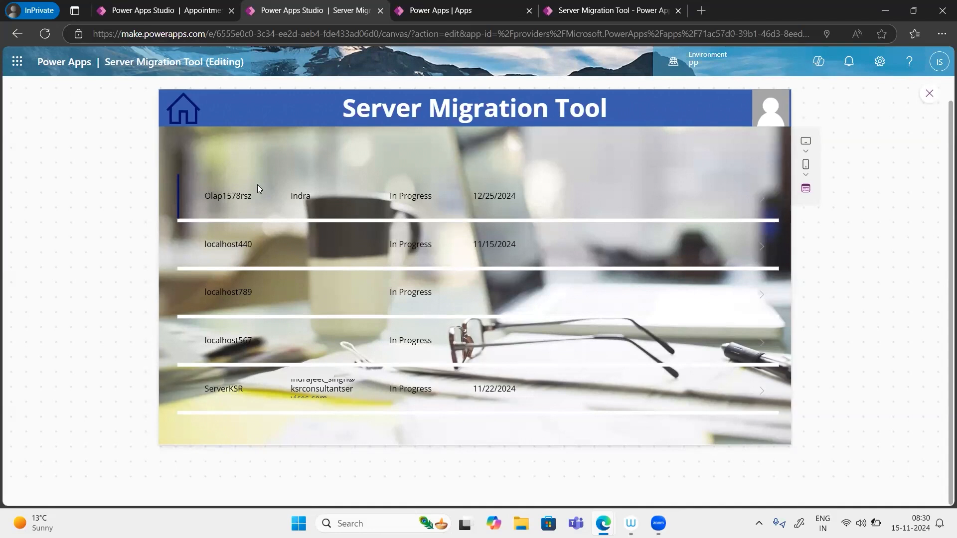
Step: Test the home icon navigation by returning to the Welcome screen, reopening View Servers, and going home again to Onboard New Servers
{"action": "left_click", "coordinate": [193, 118]}
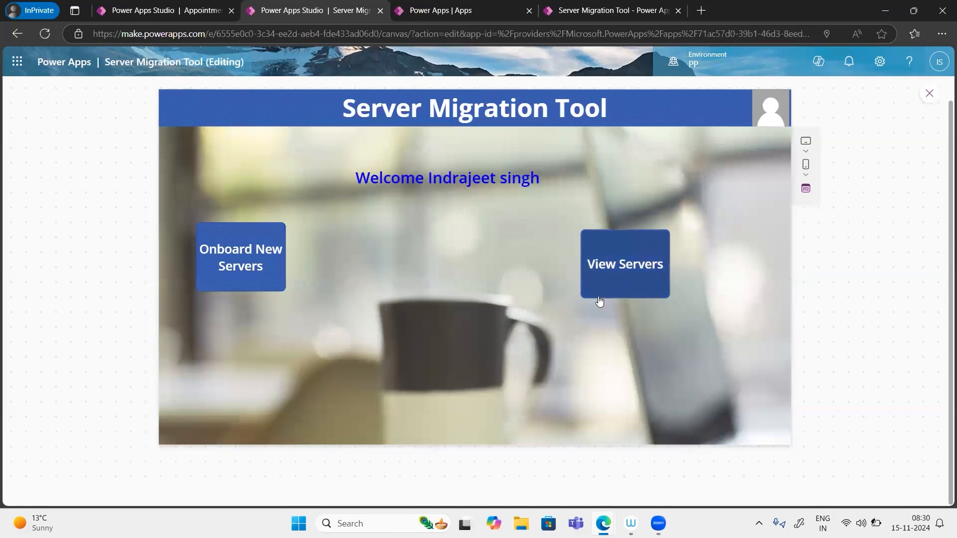
{"action": "left_click", "coordinate": [599, 298]}
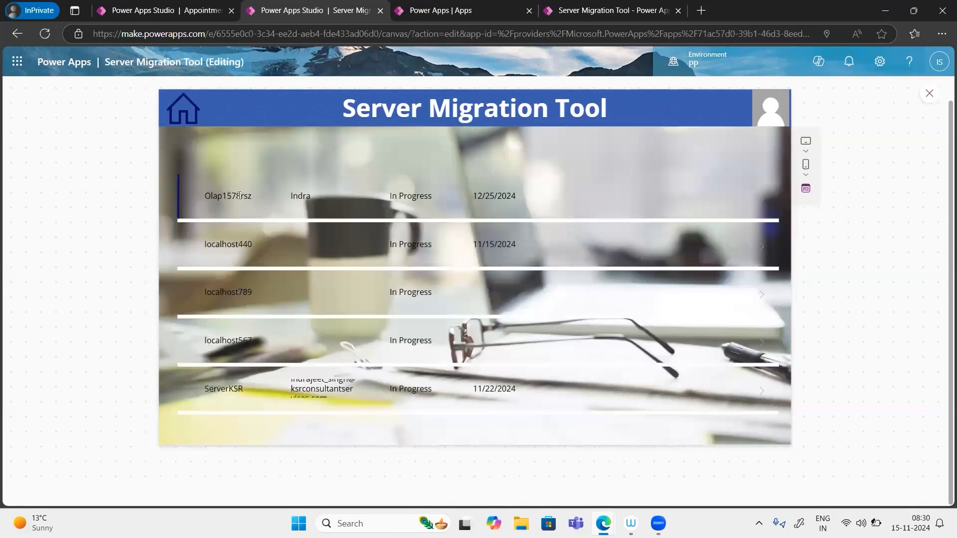
{"action": "left_click", "coordinate": [184, 112]}
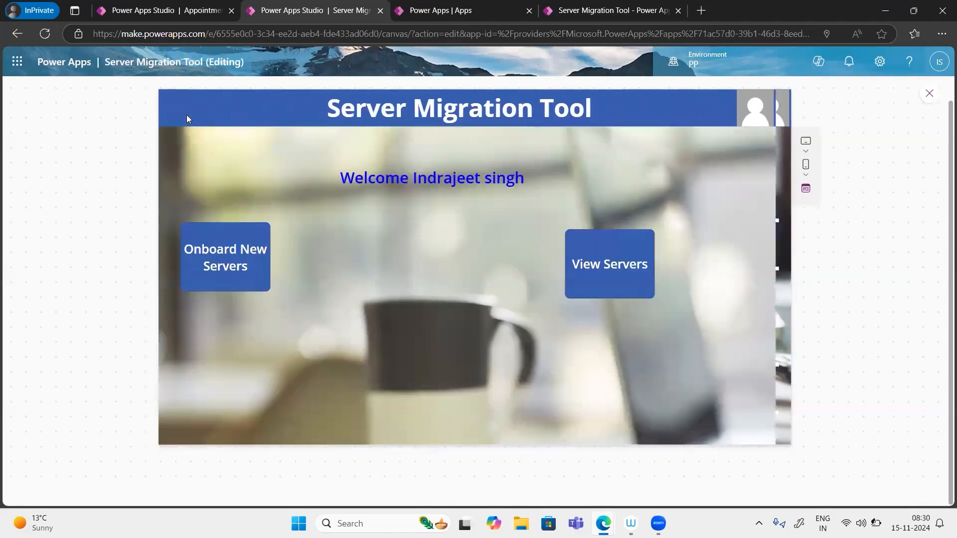
{"action": "left_click", "coordinate": [237, 254]}
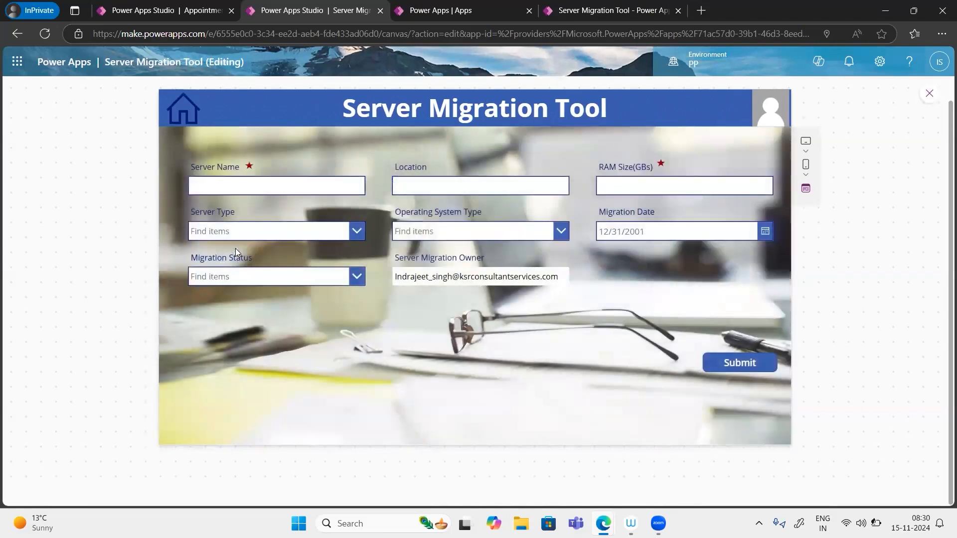
{"action": "left_click", "coordinate": [620, 182]}
{"action": "type", "text": "1233654444488484849849494"}
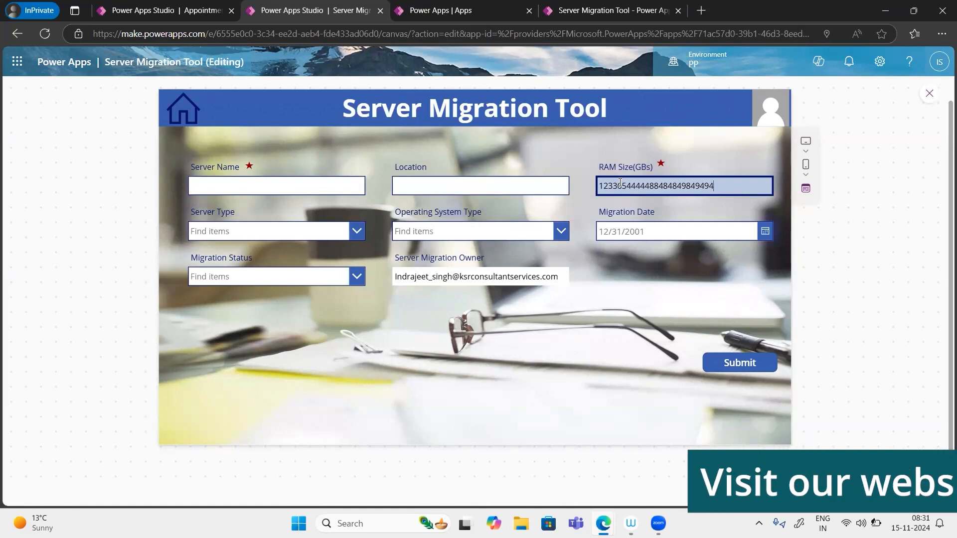
{"action": "double_click", "coordinate": [662, 190]}
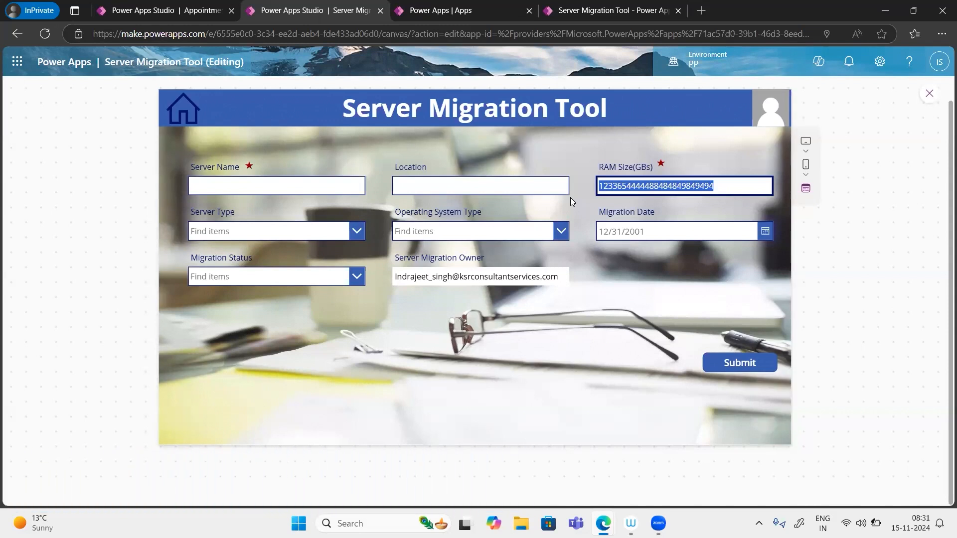
{"action": "key", "text": "BackSpace"}
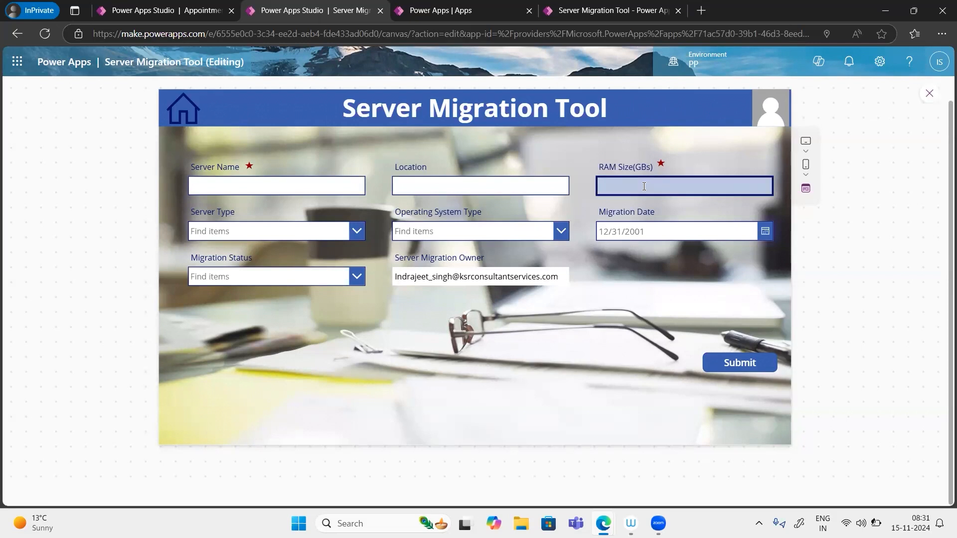
{"action": "type", "text": "123123123133123"}
{"action": "key", "text": "BackSpace"}
{"action": "key", "text": "BackSpace"}
{"action": "key", "text": "BackSpace"}
{"action": "key", "text": "BackSpace"}
{"action": "key", "text": "BackSpace"}
{"action": "key", "text": "BackSpace"}
{"action": "key", "text": "BackSpace"}
{"action": "key", "text": "BackSpace"}
{"action": "key", "text": "BackSpace"}
{"action": "key", "text": "BackSpace"}
{"action": "key", "text": "BackSpace"}
{"action": "key", "text": "BackSpace"}
{"action": "key", "text": "BackSpace"}
{"action": "key", "text": "BackSpace"}
{"action": "key", "text": "BackSpace"}
Step: Close the preview and open the OnChange formula of the RAM Size(GBs) text input on the New Server Screen
{"action": "left_click", "coordinate": [930, 100]}
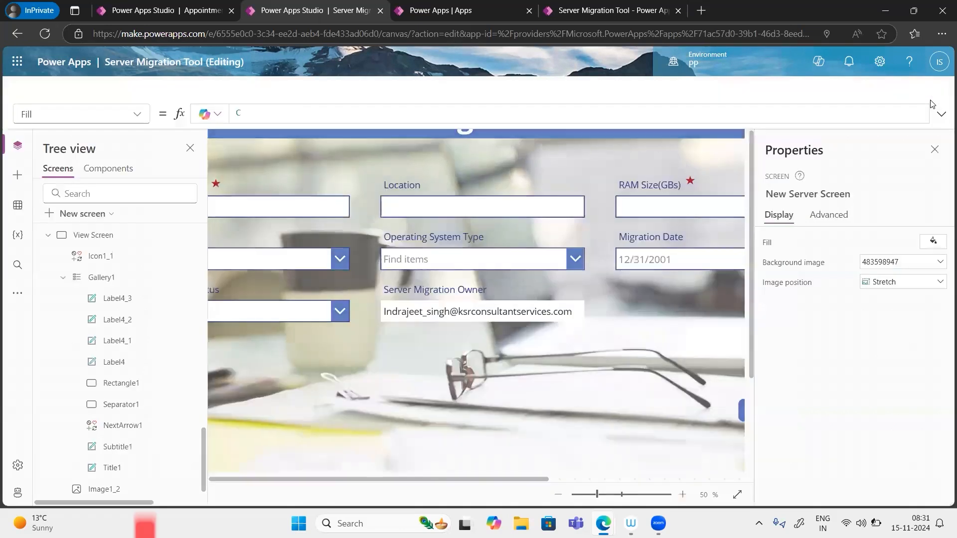
{"action": "left_click", "coordinate": [642, 339]}
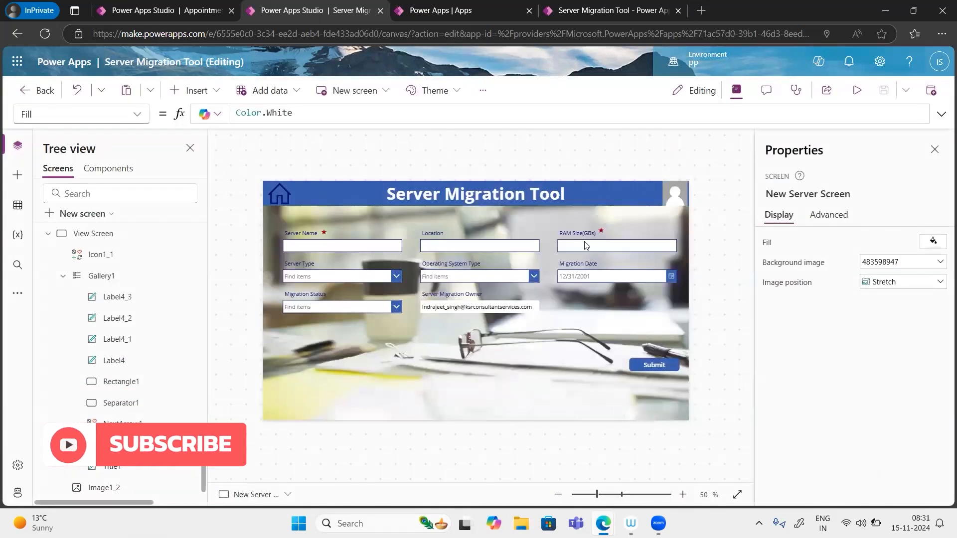
{"action": "left_click", "coordinate": [587, 245]}
{"action": "left_click", "coordinate": [584, 242]}
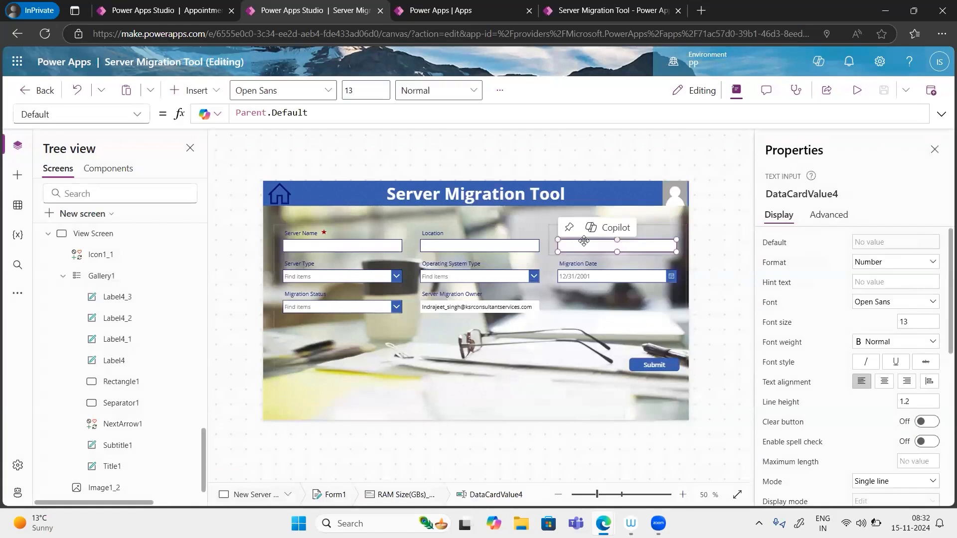
{"action": "left_click", "coordinate": [137, 115]}
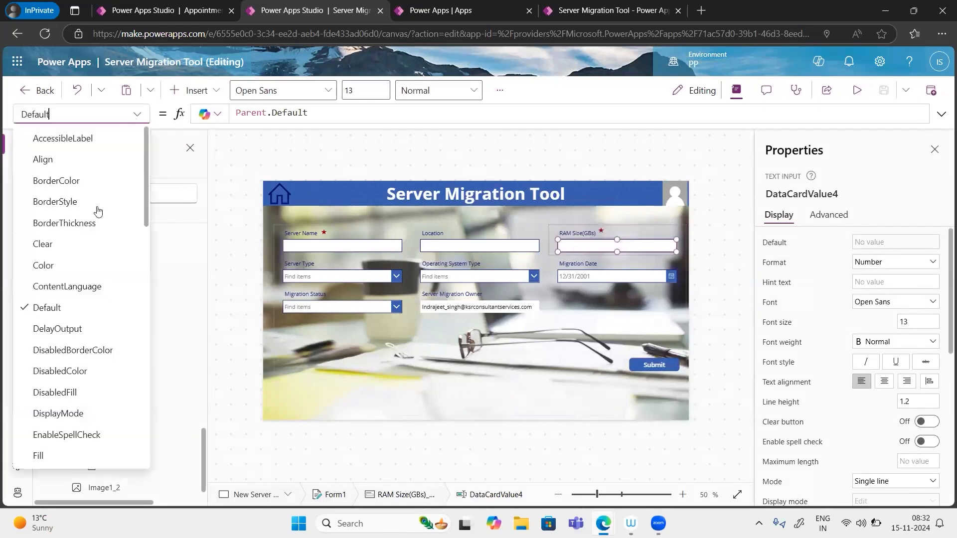
{"action": "scroll", "coordinate": [74, 371], "scroll_direction": "down", "scroll_amount": 3}
{"action": "scroll", "coordinate": [74, 374], "scroll_direction": "down", "scroll_amount": 5}
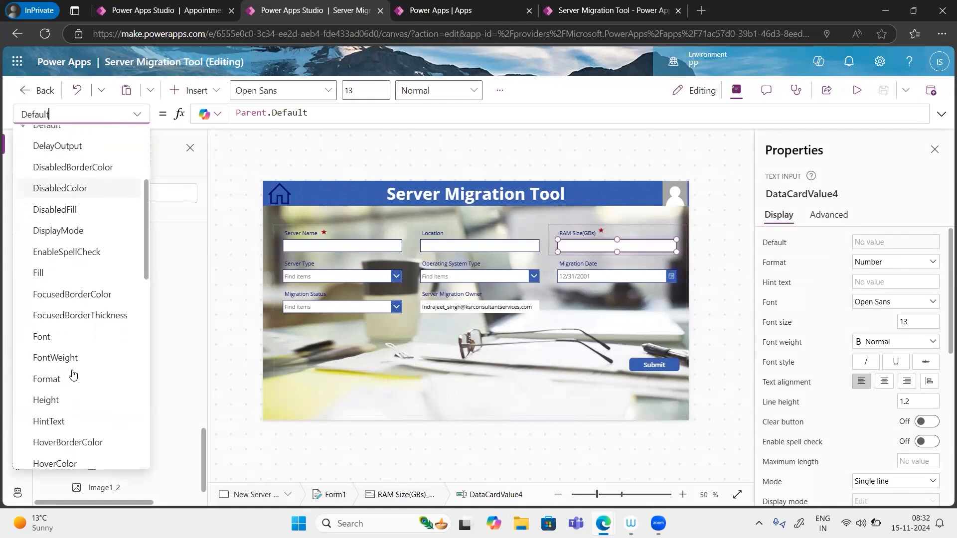
{"action": "scroll", "coordinate": [73, 374], "scroll_direction": "down", "scroll_amount": 2}
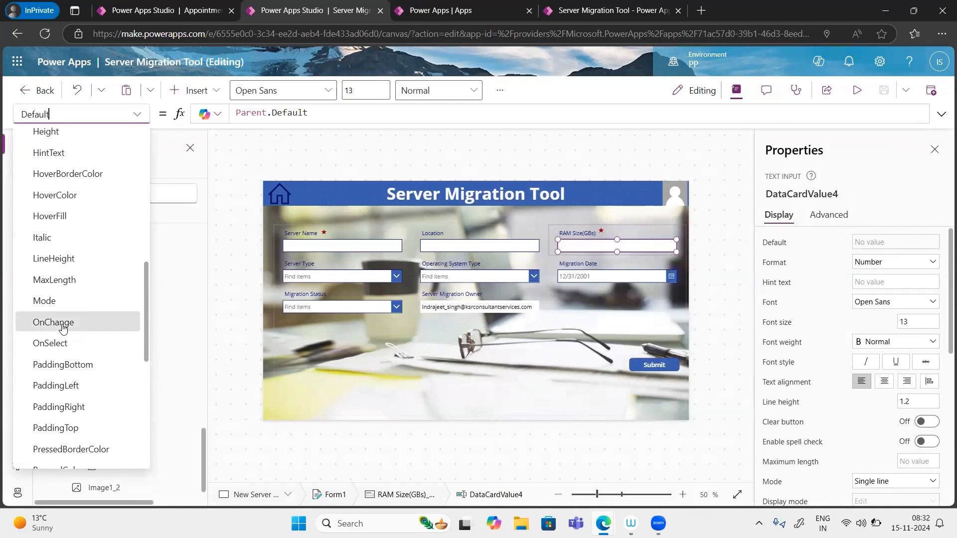
{"action": "left_click", "coordinate": [62, 324]}
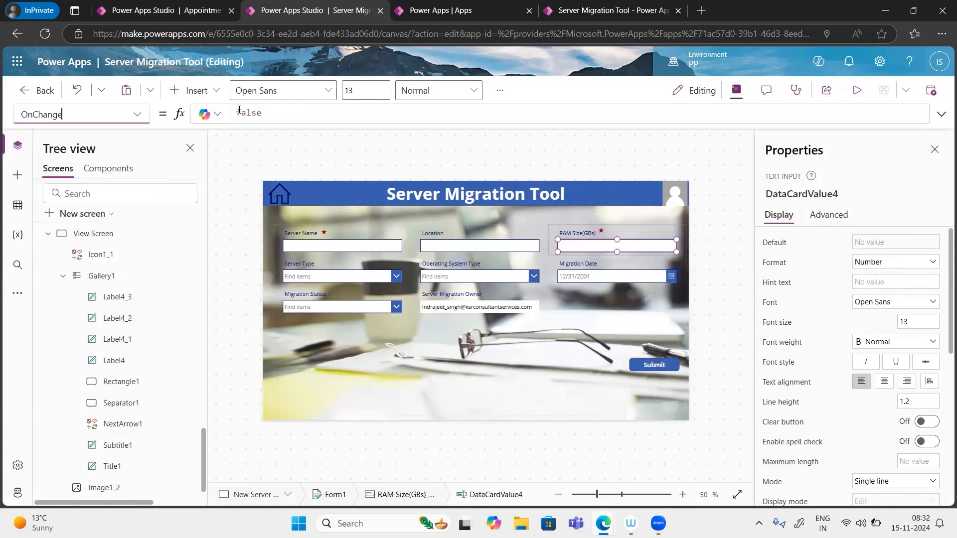
Step: Replace the RAM Size input's OnChange formula with Len(DataCardValue4.Text)
{"action": "double_click", "coordinate": [271, 113]}
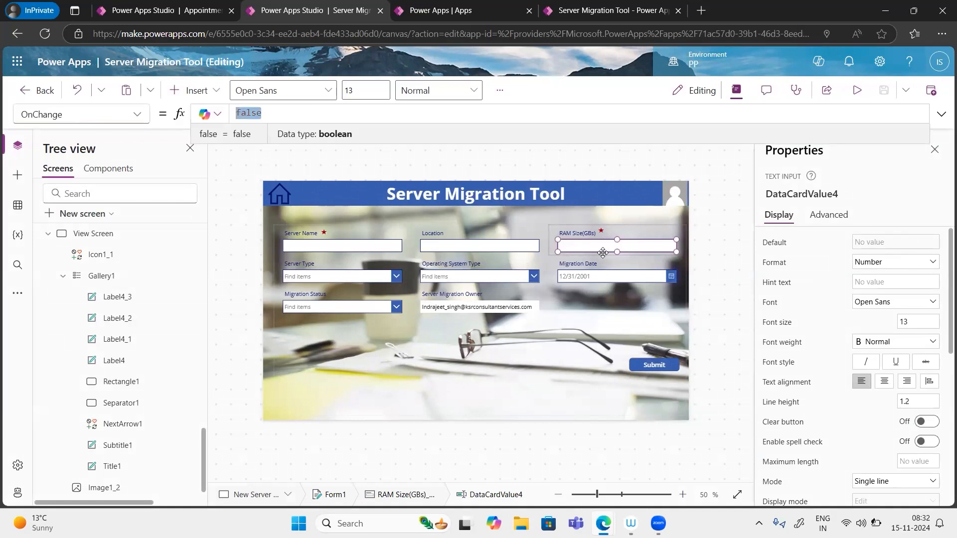
{"action": "mouse_move", "coordinate": [613, 245]}
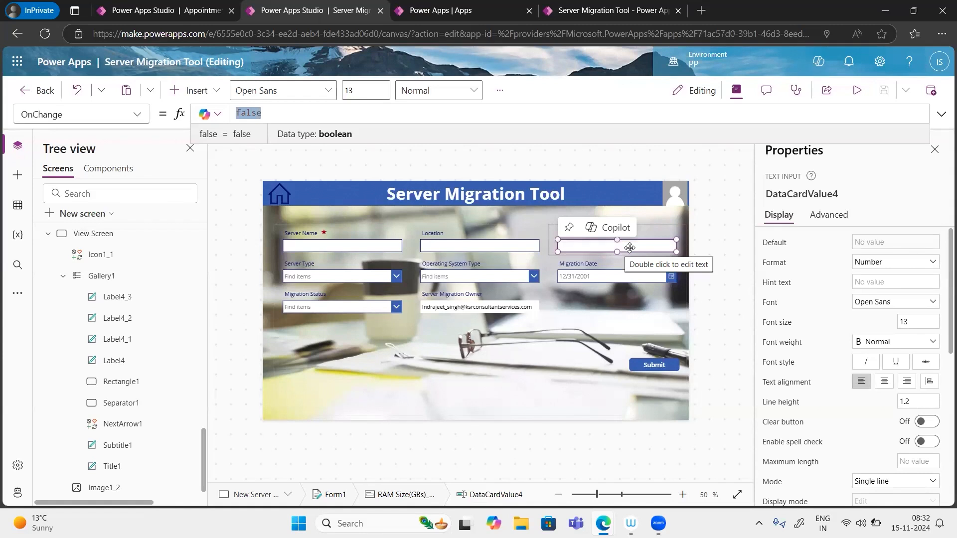
{"action": "key", "text": "BackSpace"}
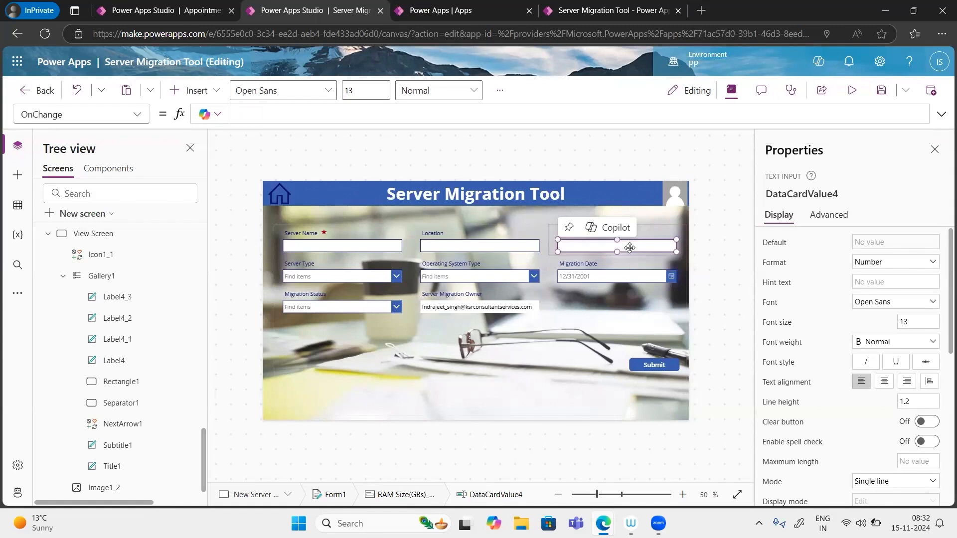
{"action": "type", "text": "len"}
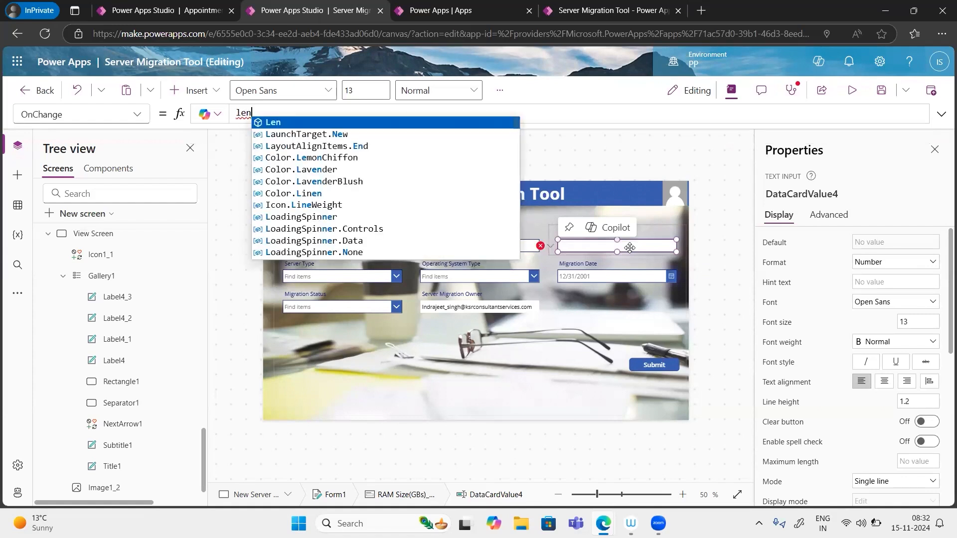
{"action": "key", "text": "Tab"}
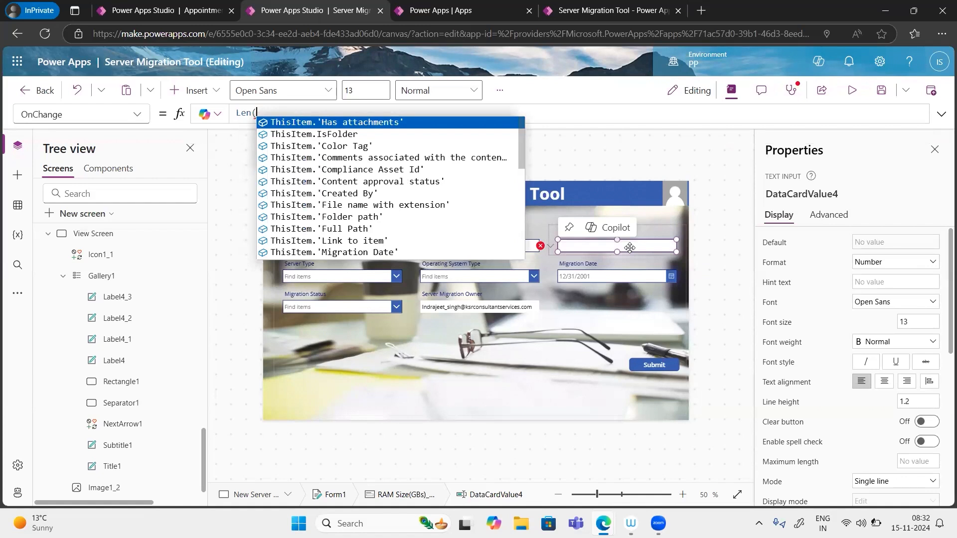
{"action": "type", "text": "DataCardValue4"}
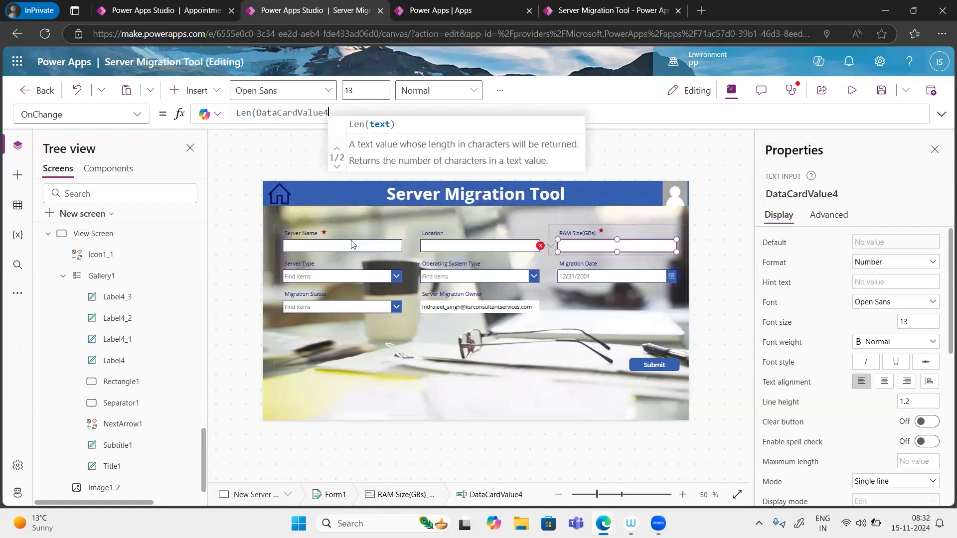
{"action": "left_click", "coordinate": [351, 241]}
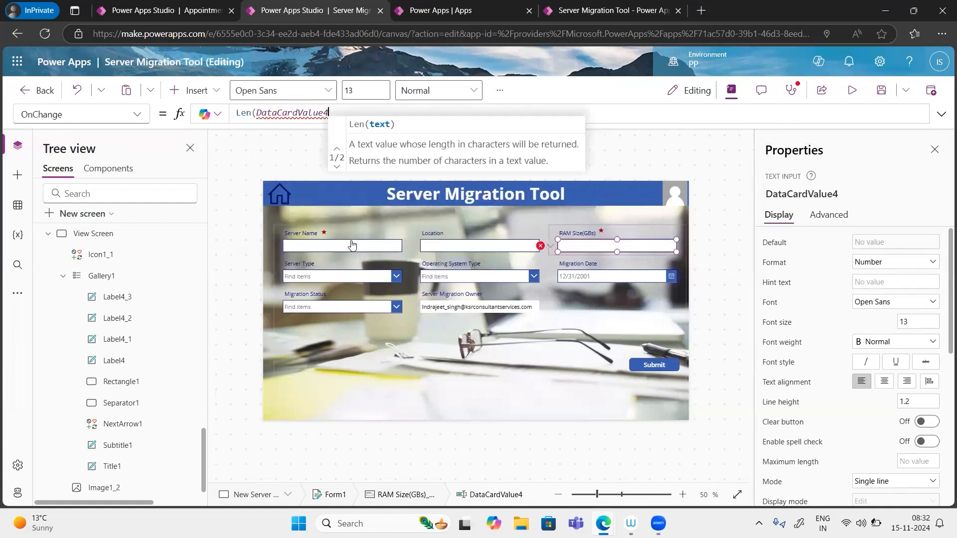
{"action": "type", "text": ".T"}
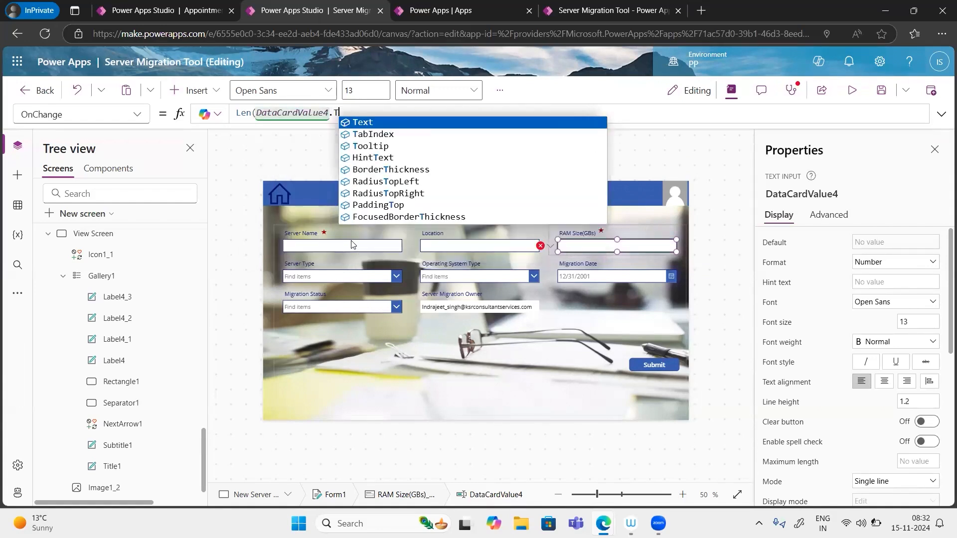
{"action": "key", "text": "Tab"}
{"action": "type", "text": ")"}
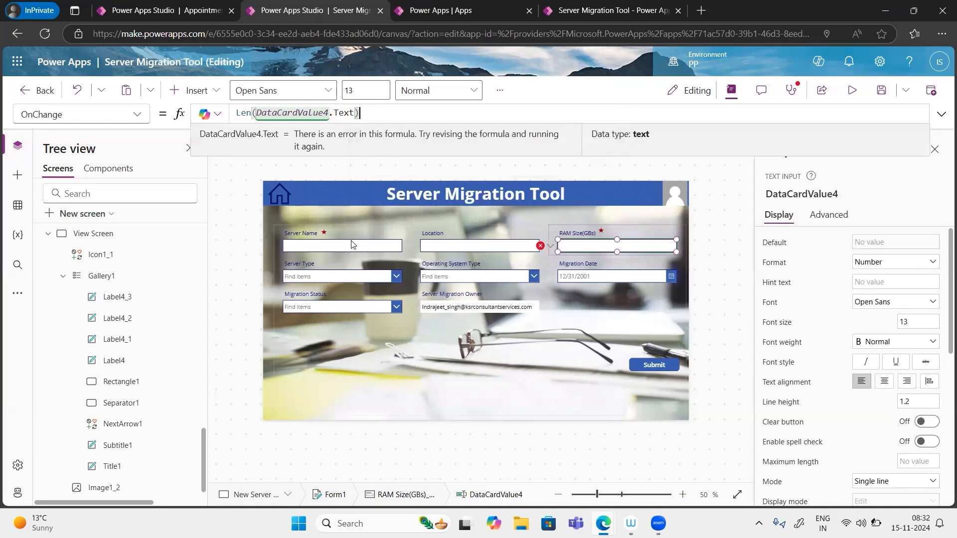
Step: Wrap the Len expression in an If function, using a greater-than comparison on the text length as its condition
{"action": "left_click", "coordinate": [237, 114]}
{"action": "type", "text": "If"}
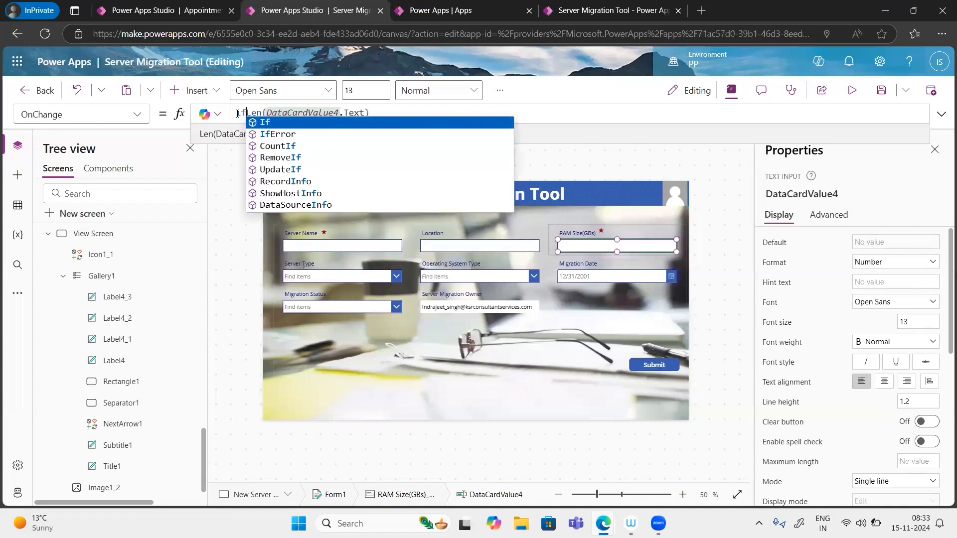
{"action": "type", "text": "("}
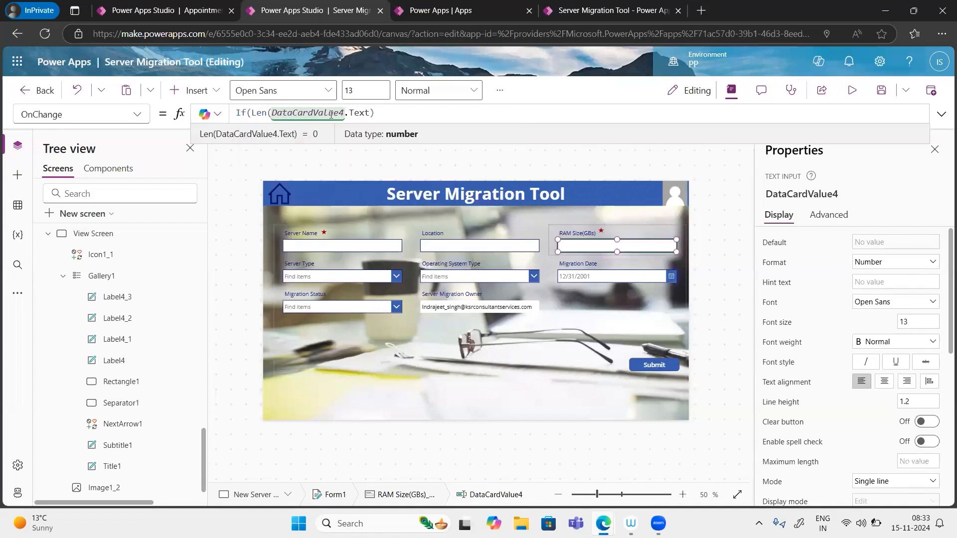
{"action": "left_click", "coordinate": [382, 114]}
{"action": "type", "text": ">"}
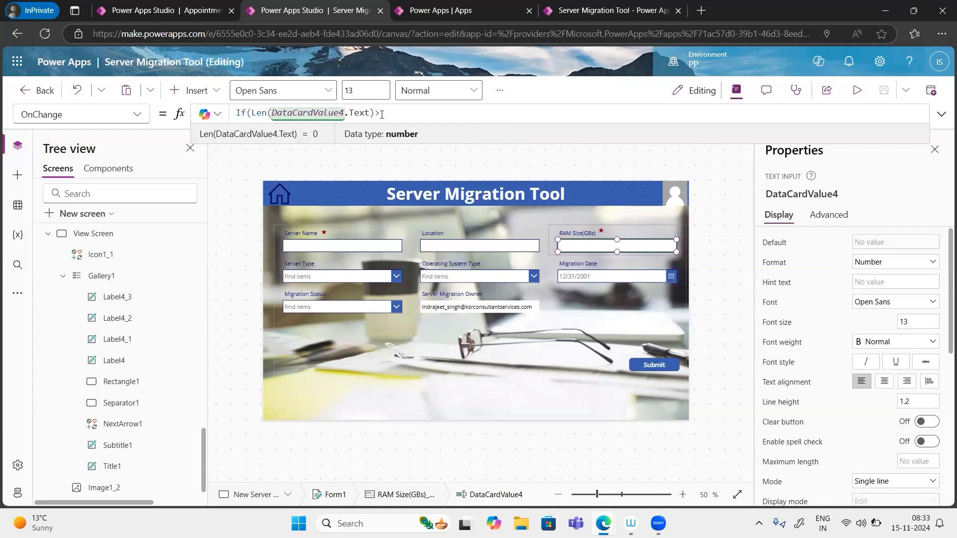
{"action": "type", "text": "1,"}
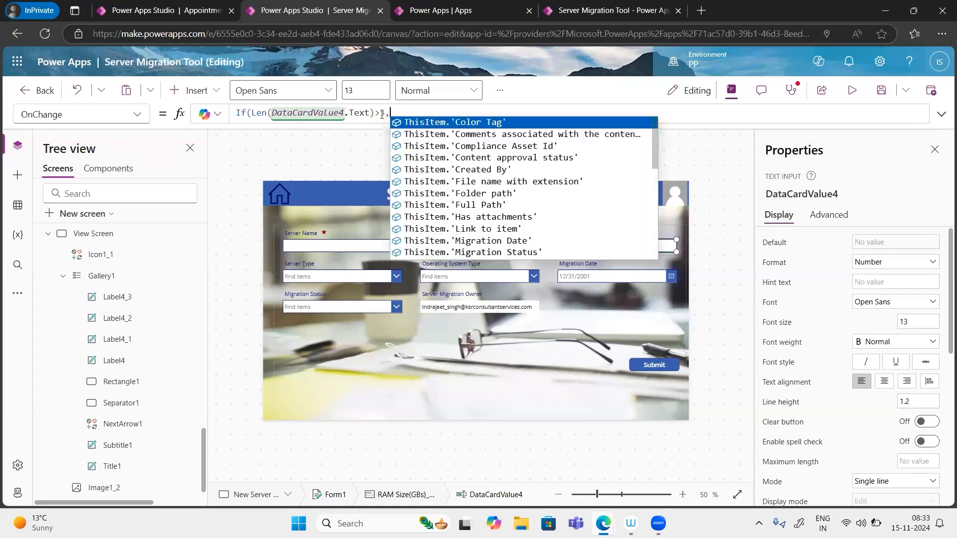
Step: Add a Notify call with the message "Add correct Ram Size" as the true result of the If formula
{"action": "type", "text": "\""}
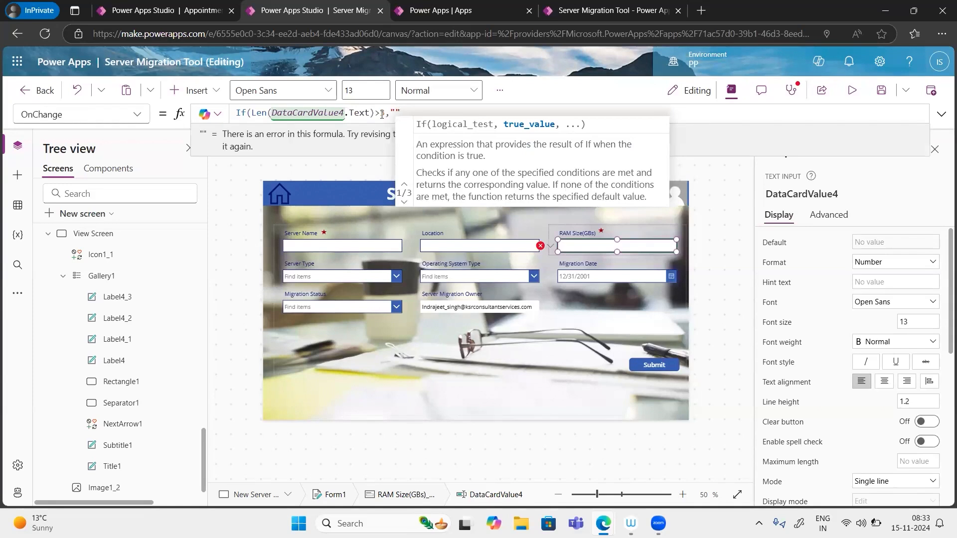
{"action": "key", "text": "BackSpace"}
{"action": "key", "text": "BackSpace"}
{"action": "type", "text": "no"}
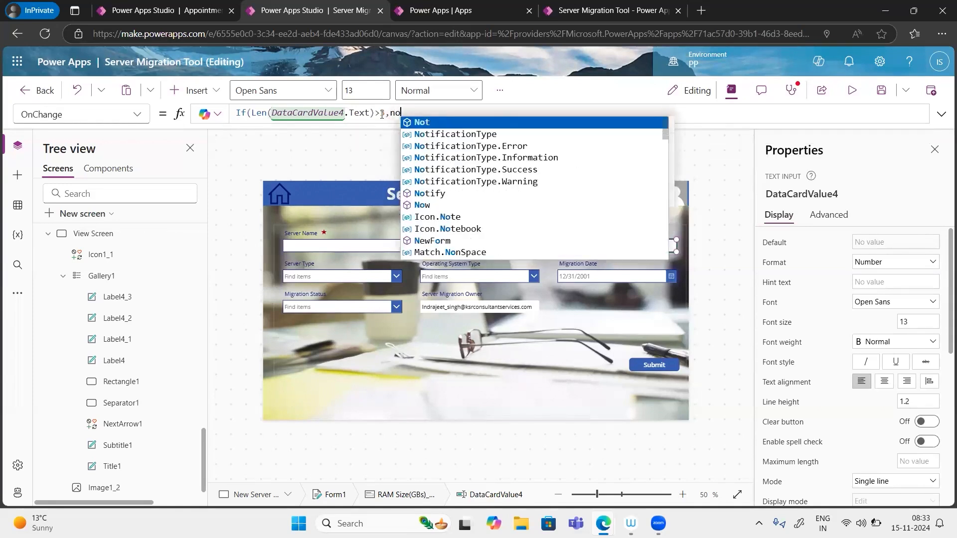
{"action": "type", "text": "tify(\""}
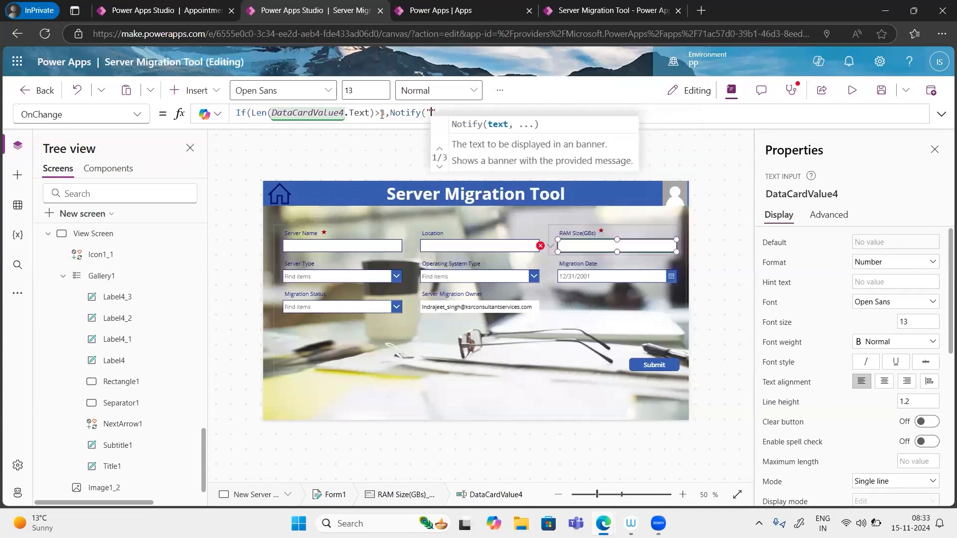
{"action": "type", "text": "Add corre"}
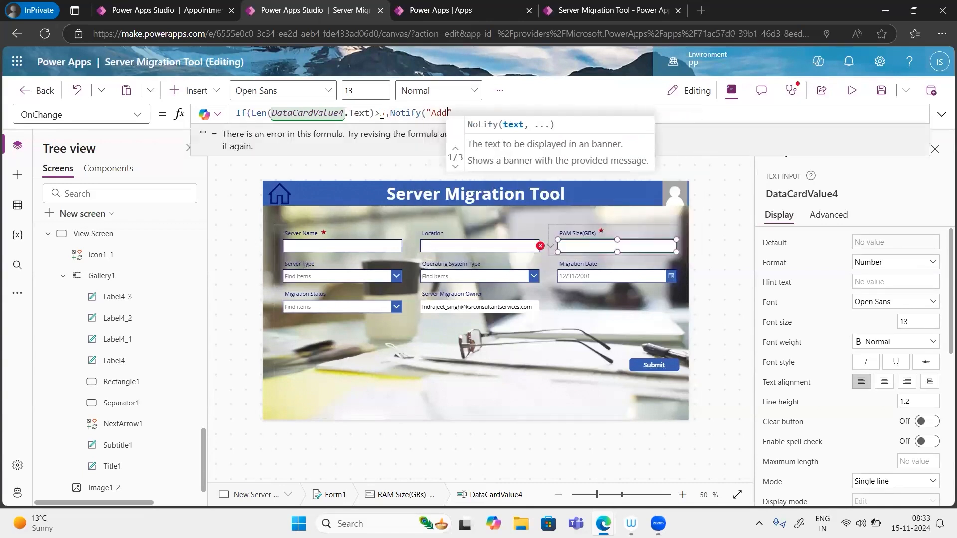
{"action": "type", "text": "ct "}
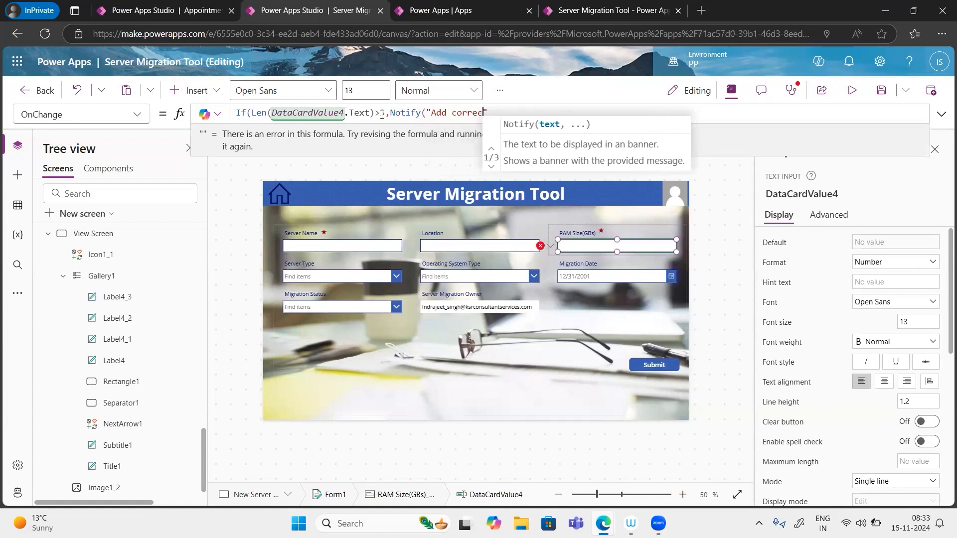
{"action": "type", "text": "RAm"}
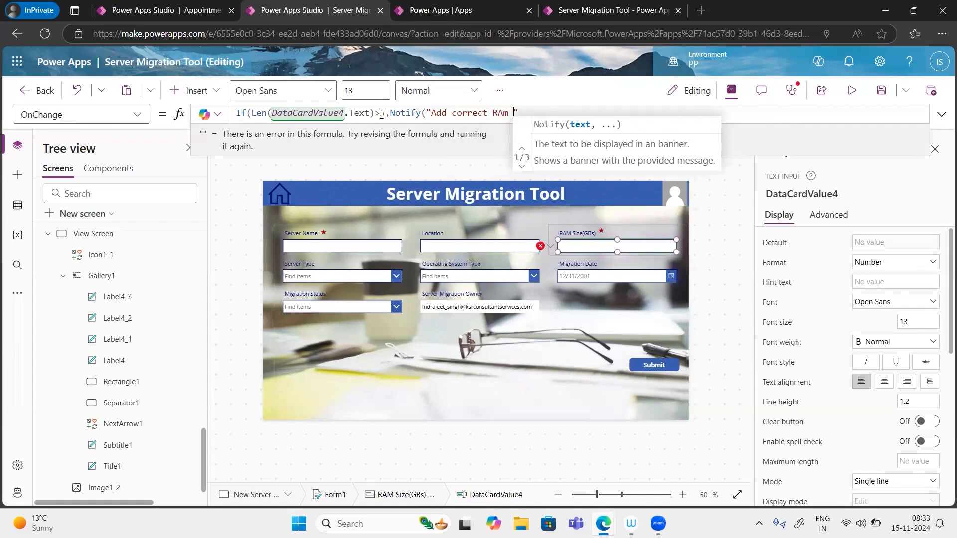
{"action": "key", "text": "BackSpace"}
{"action": "key", "text": "BackSpace"}
{"action": "key", "text": "BackSpace"}
{"action": "type", "text": "am Size"}
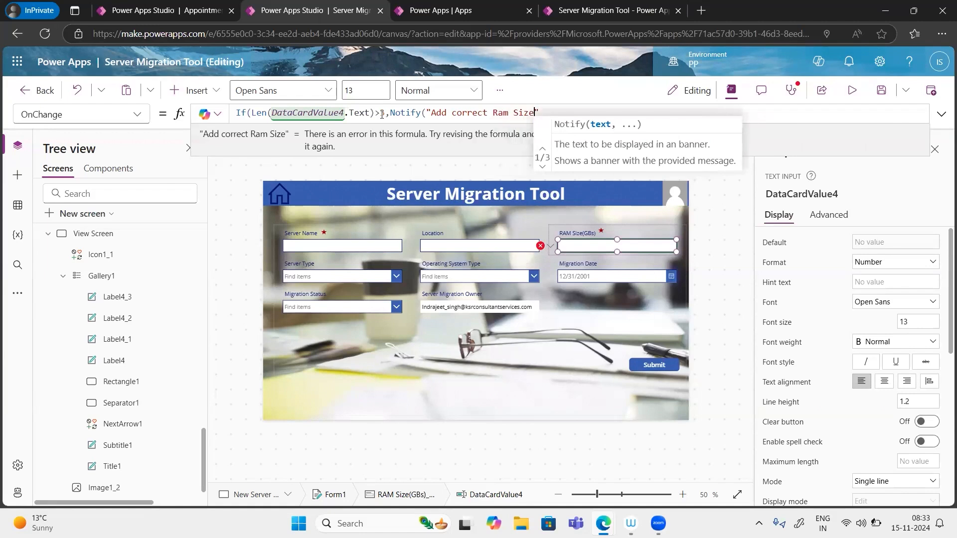
{"action": "type", "text": "\","}
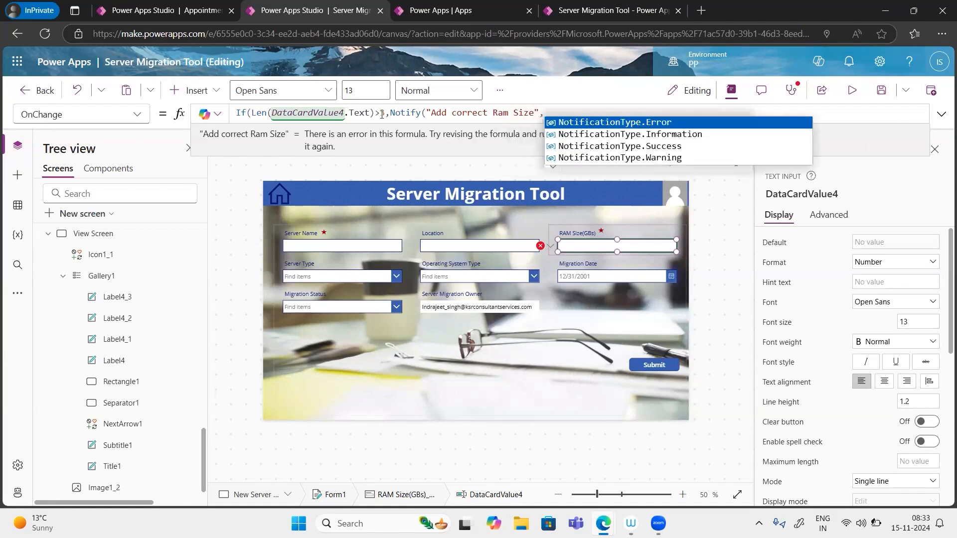
Step: Set the Notify call's type to NotificationType.Warning and close its parenthesis
{"action": "key", "text": "Tab"}
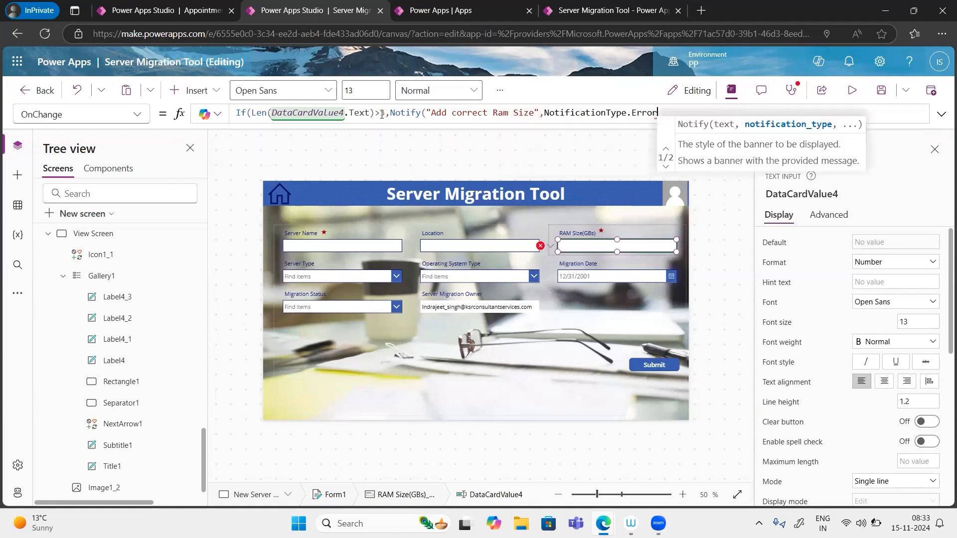
{"action": "key", "text": "BackSpace"}
{"action": "key", "text": "BackSpace"}
{"action": "key", "text": "BackSpace"}
{"action": "key", "text": "BackSpace"}
{"action": "key", "text": "BackSpace"}
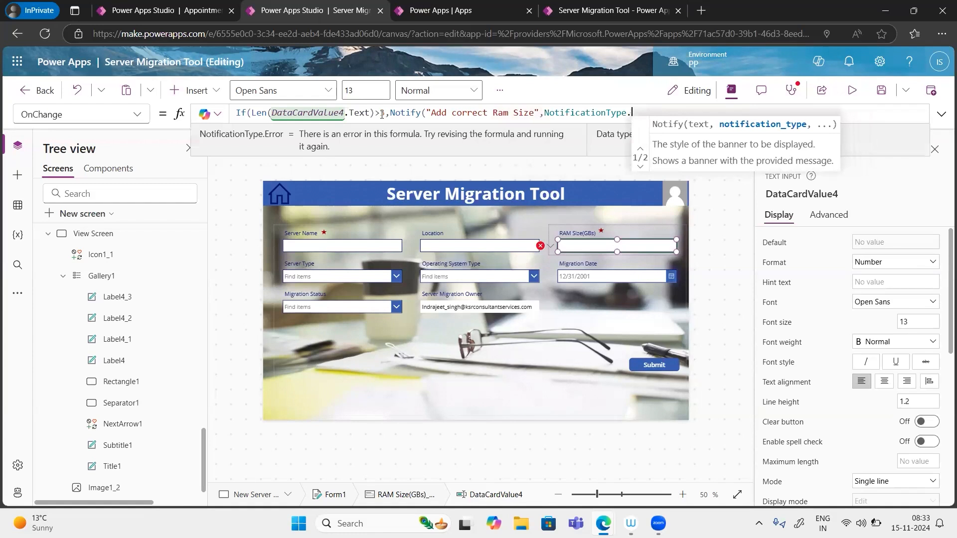
{"action": "type", "text": "War"}
{"action": "key", "text": "Tab"}
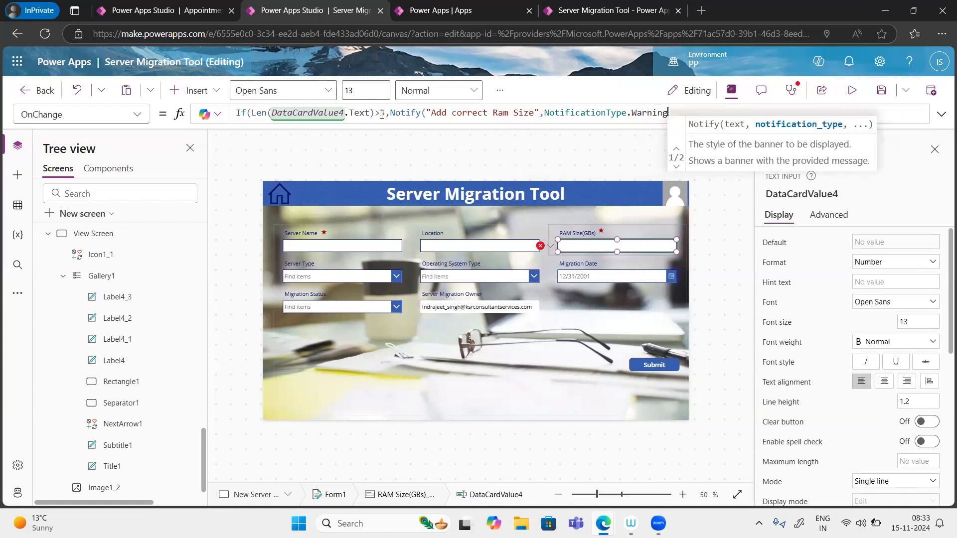
{"action": "type", "text": ")"}
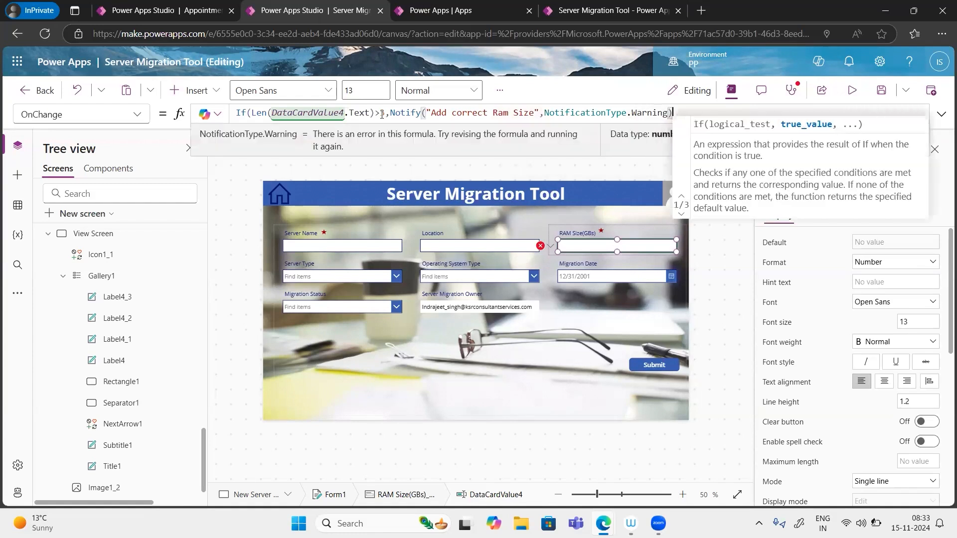
Step: Chain Reset(DataCardValue4) after the Notify call with a semicolon and close the If formula
{"action": "type", "text": ","}
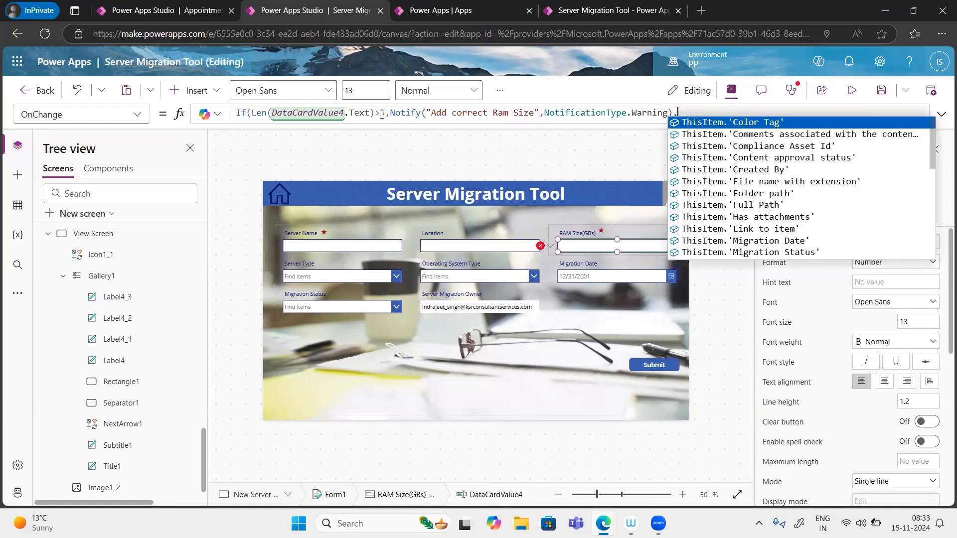
{"action": "key", "text": "BackSpace"}
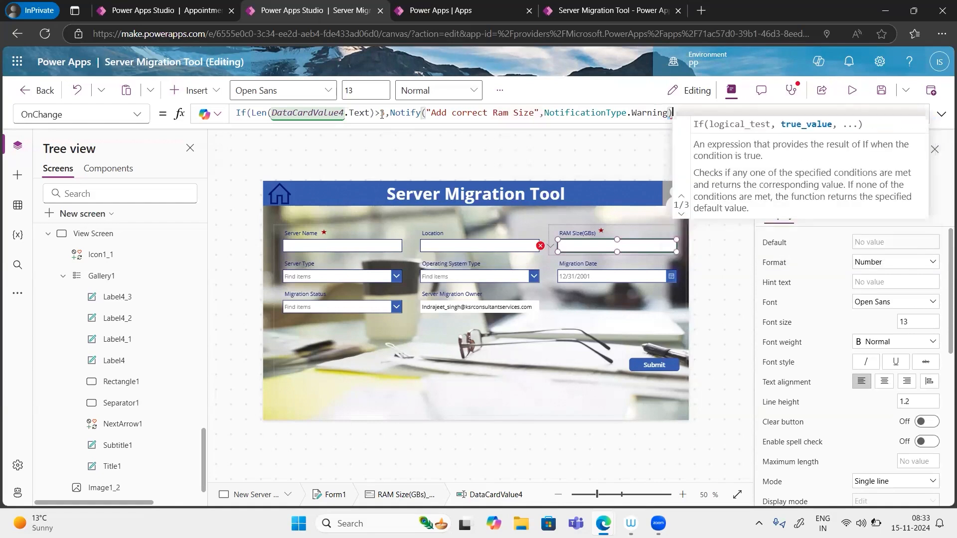
{"action": "type", "text": ";R"}
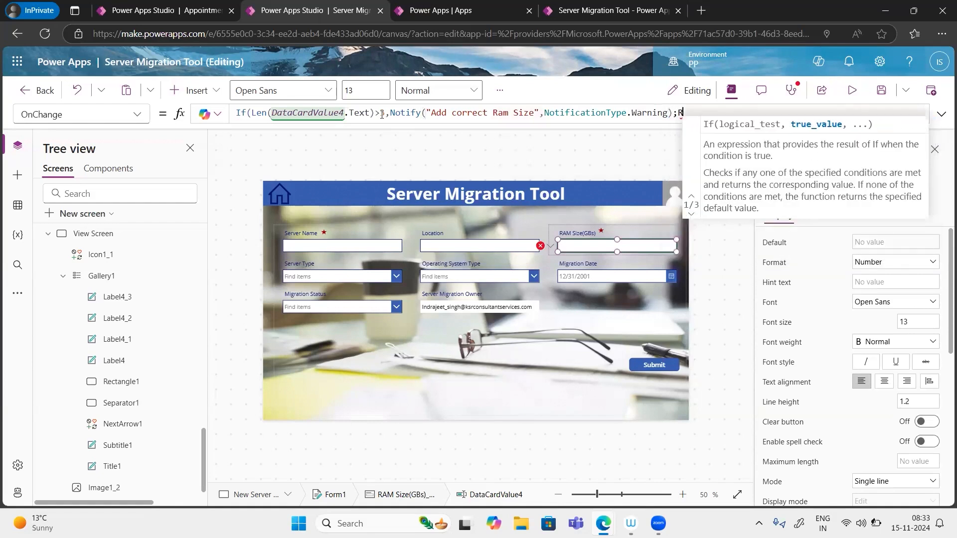
{"action": "type", "text": "eser"}
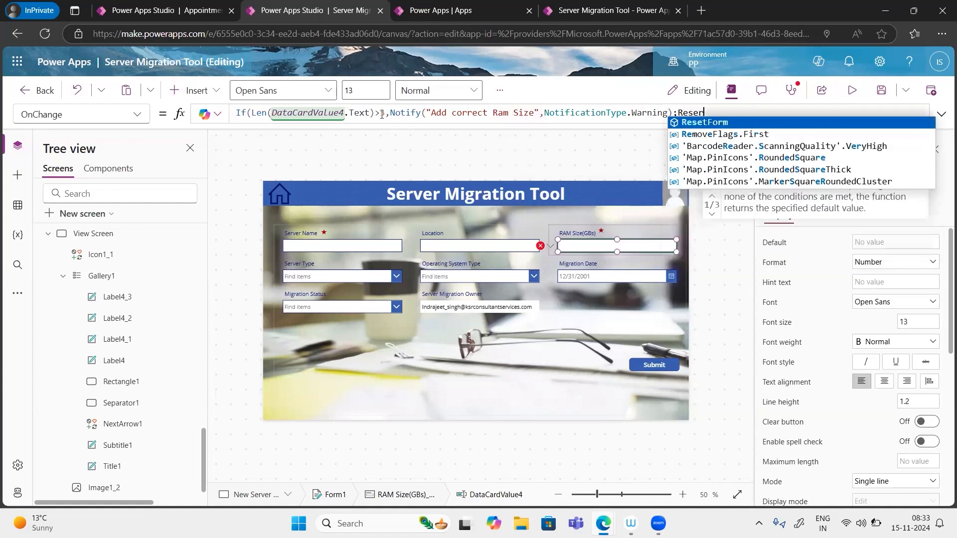
{"action": "key", "text": "BackSpace"}
{"action": "type", "text": "t"}
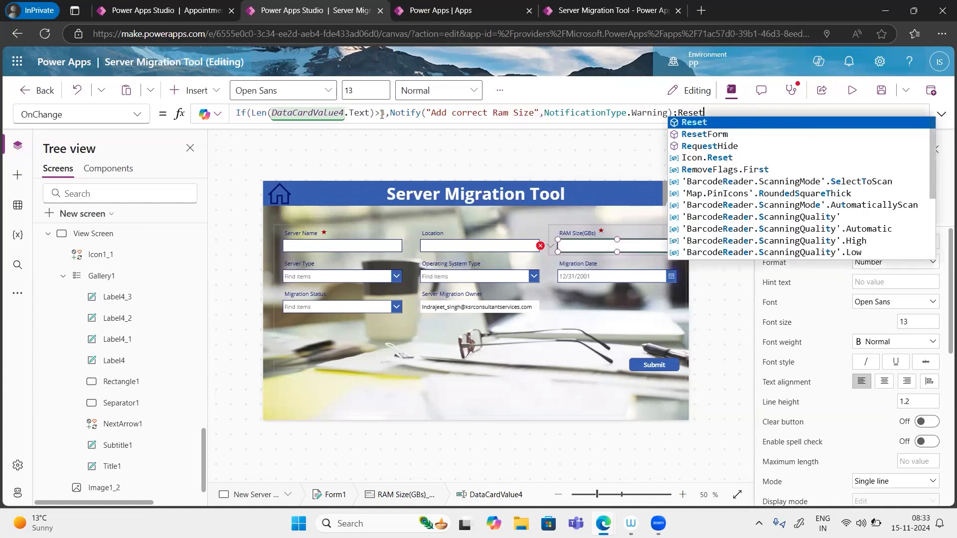
{"action": "type", "text": "()"}
{"action": "key", "text": "Left"}
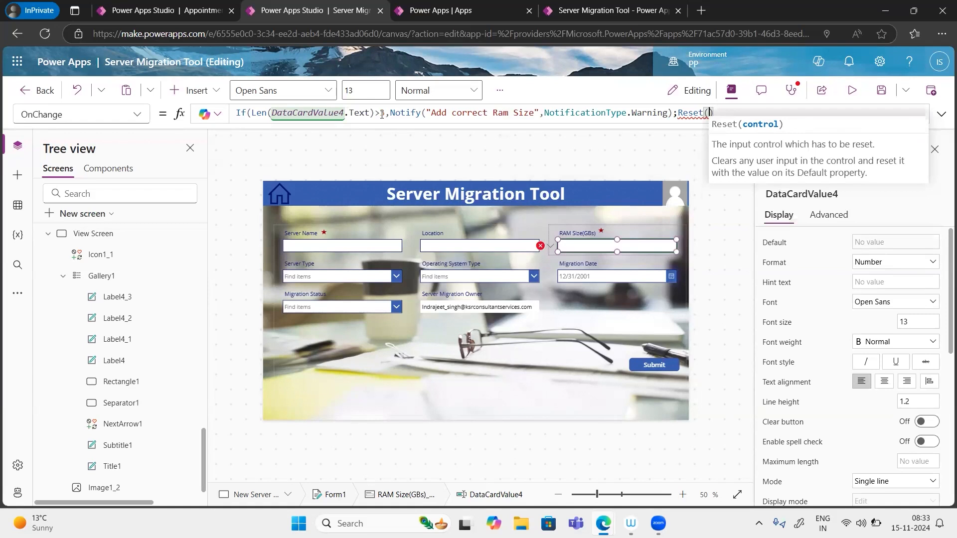
{"action": "type", "text": "Data"}
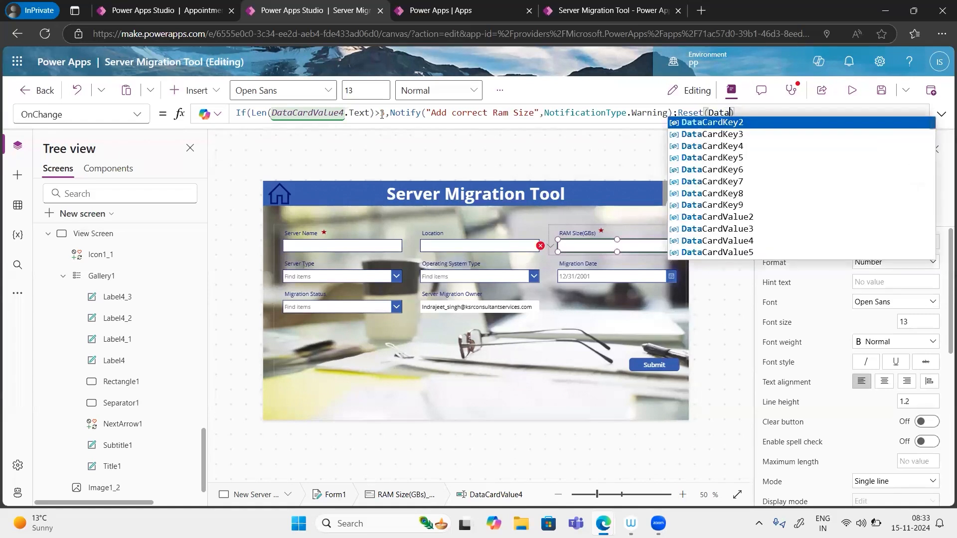
{"action": "key", "text": "Down"}
{"action": "key", "text": "Down"}
{"action": "key", "text": "Down"}
{"action": "key", "text": "Down"}
{"action": "key", "text": "Down"}
{"action": "key", "text": "Down"}
{"action": "key", "text": "Down"}
{"action": "key", "text": "Down"}
{"action": "key", "text": "Down"}
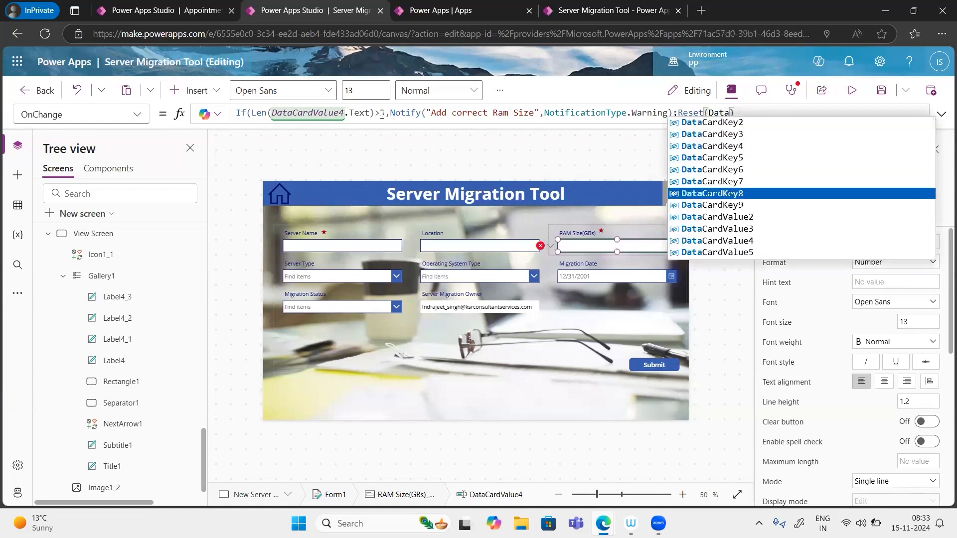
{"action": "key", "text": "Tab"}
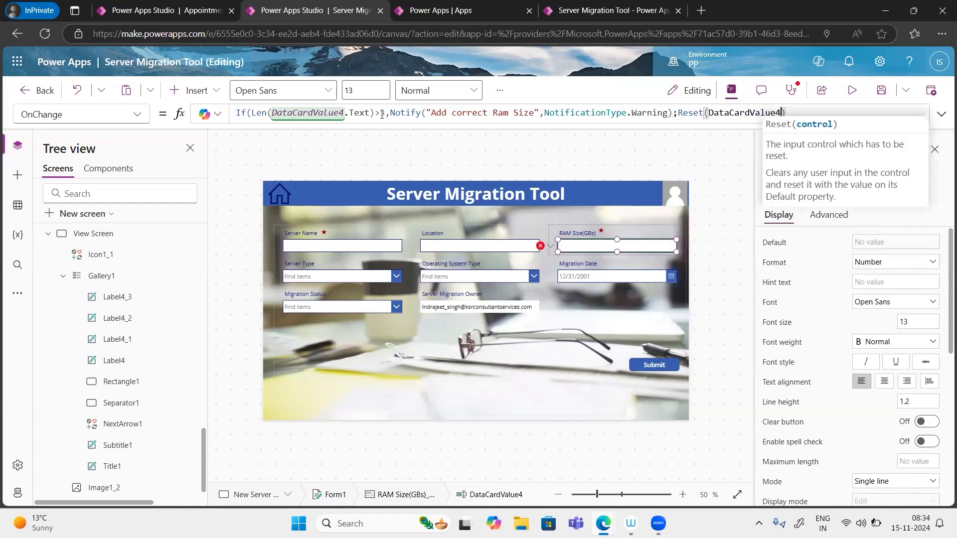
{"action": "type", "text": "))"}
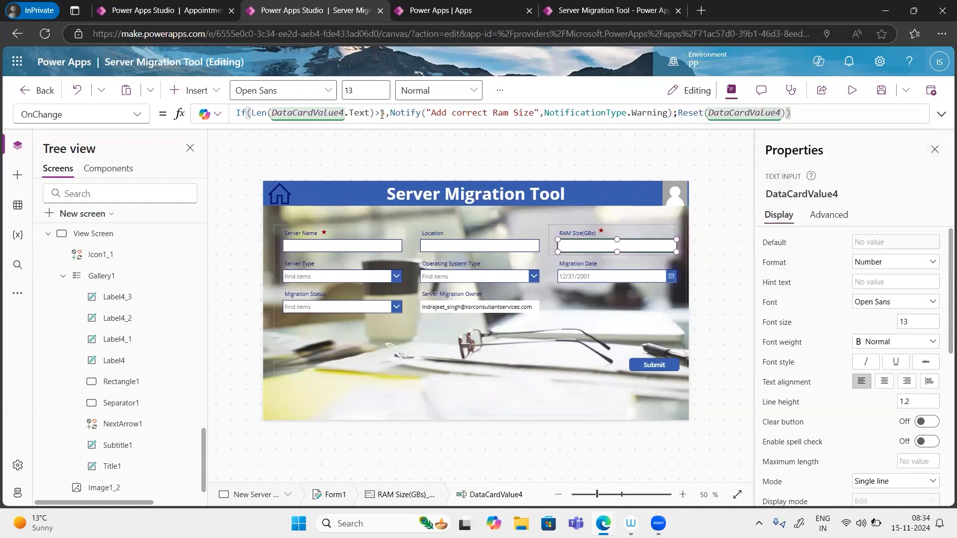
Step: Expand the formula editor, format the OnChange formula over multiple lines, and resize the editor to fit the whole formula
{"action": "right_click", "coordinate": [928, 120]}
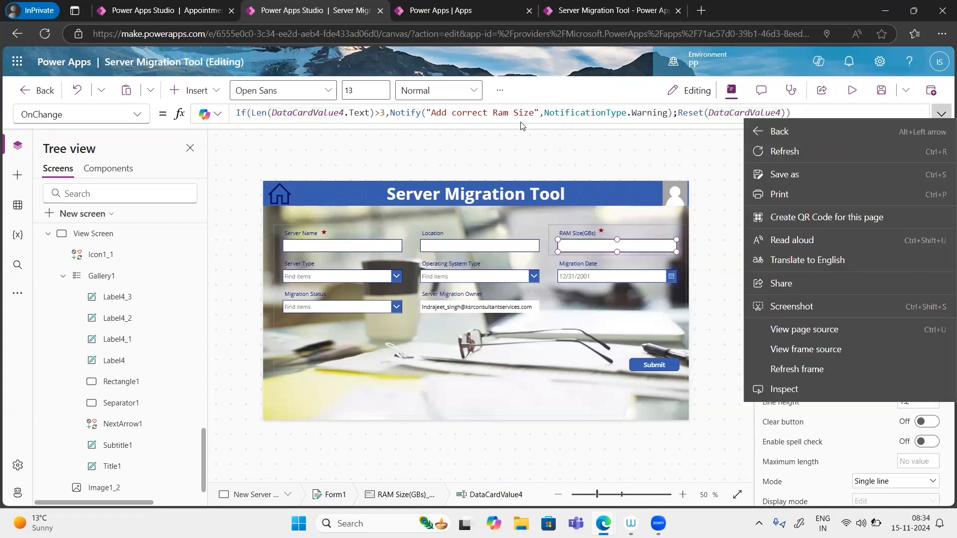
{"action": "left_click", "coordinate": [542, 112]}
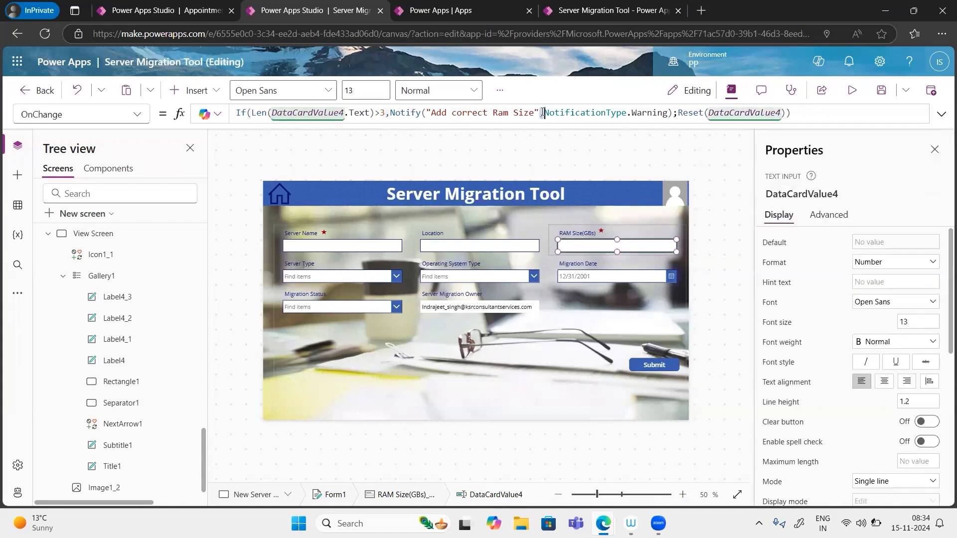
{"action": "left_click", "coordinate": [940, 117]}
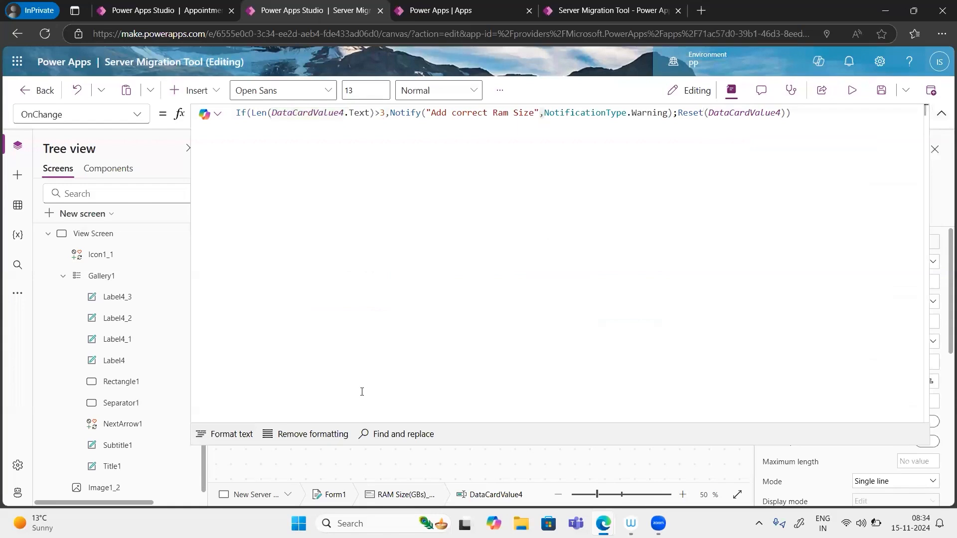
{"action": "left_click_drag", "start_coordinate": [696, 445], "coordinate": [692, 156]}
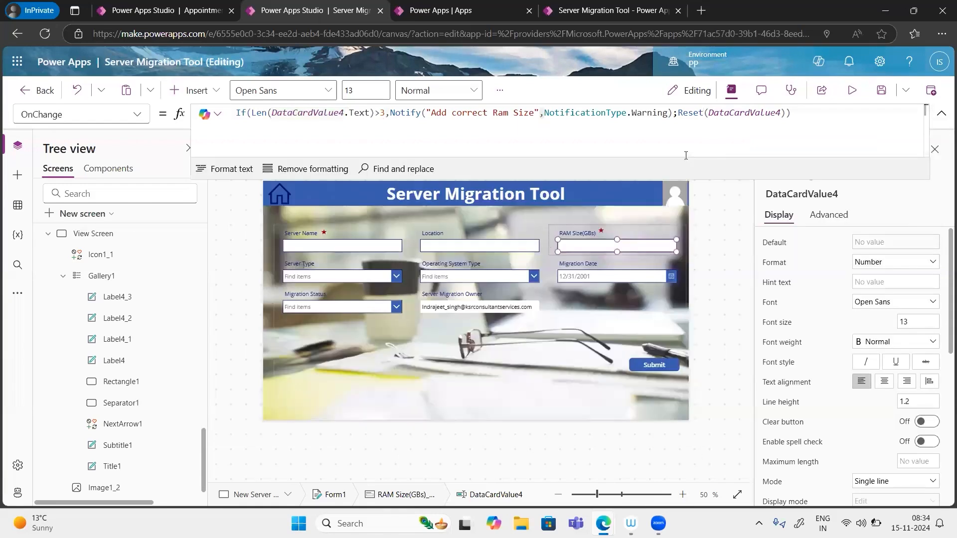
{"action": "left_click", "coordinate": [207, 167]}
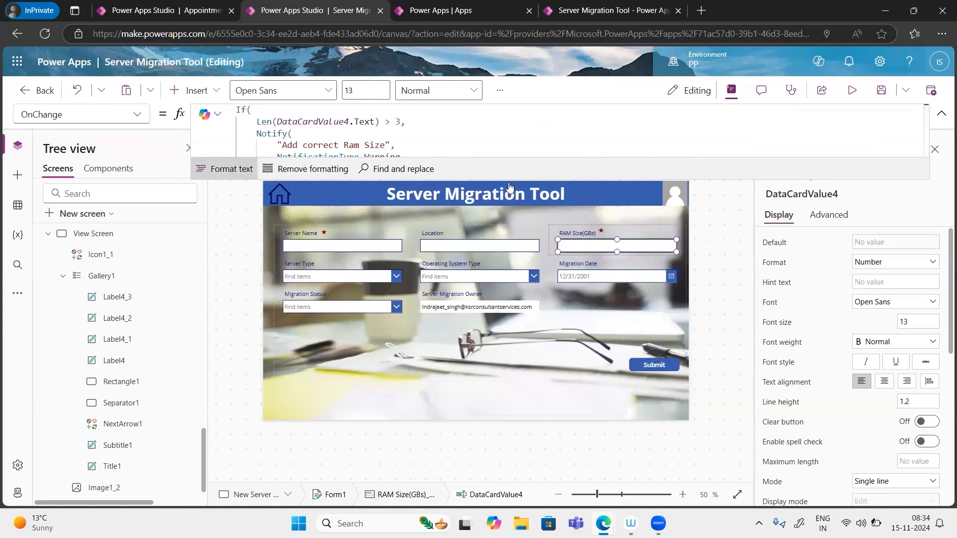
{"action": "left_click_drag", "start_coordinate": [508, 180], "coordinate": [514, 205]}
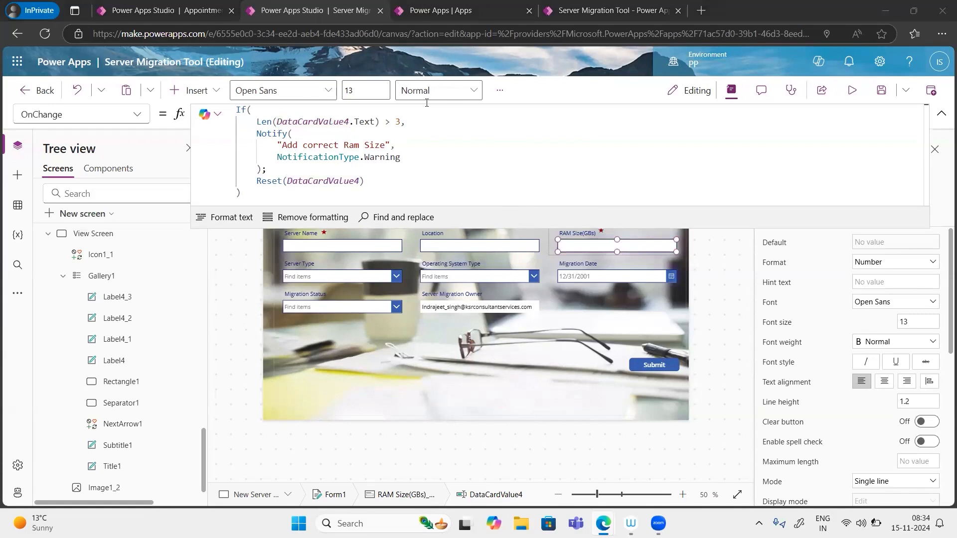
Step: Preview the app and test the length check by entering 123456 as the RAM size and leaving the field
{"action": "left_click", "coordinate": [852, 91]}
{"action": "left_click", "coordinate": [616, 190]}
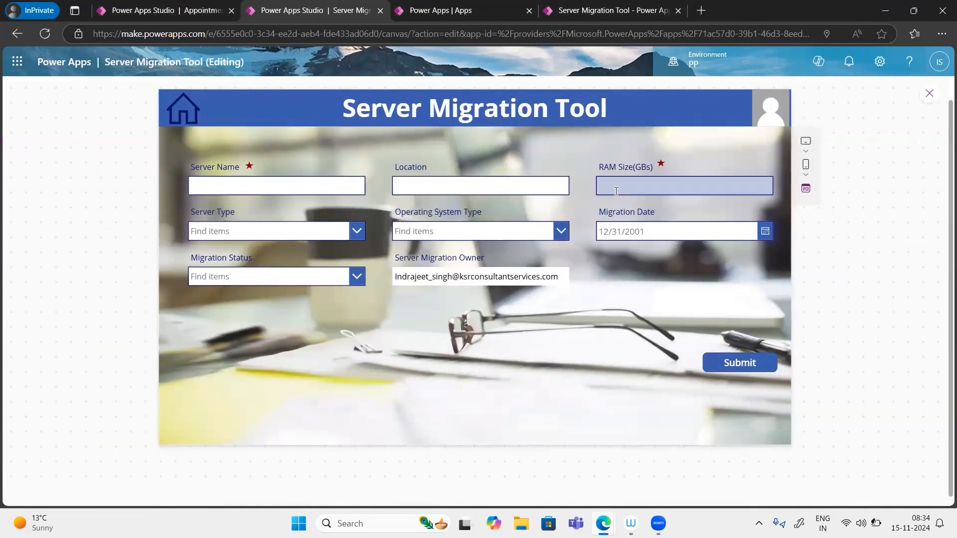
{"action": "type", "text": "1234"}
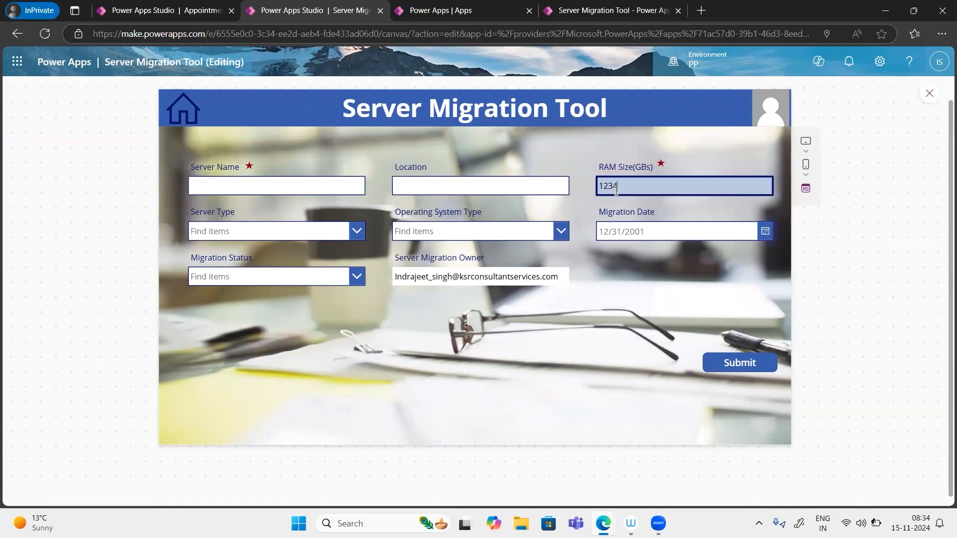
{"action": "type", "text": "56"}
{"action": "left_click", "coordinate": [548, 186]}
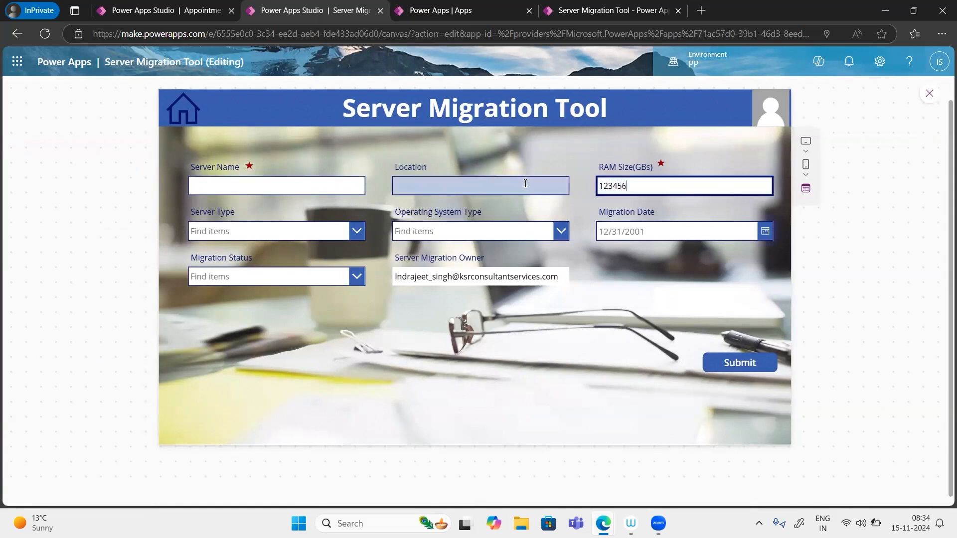
Step: Repeat the RAM Size(GBs) length test with 1223546, moving the focus to the Location field
{"action": "left_click", "coordinate": [623, 188]}
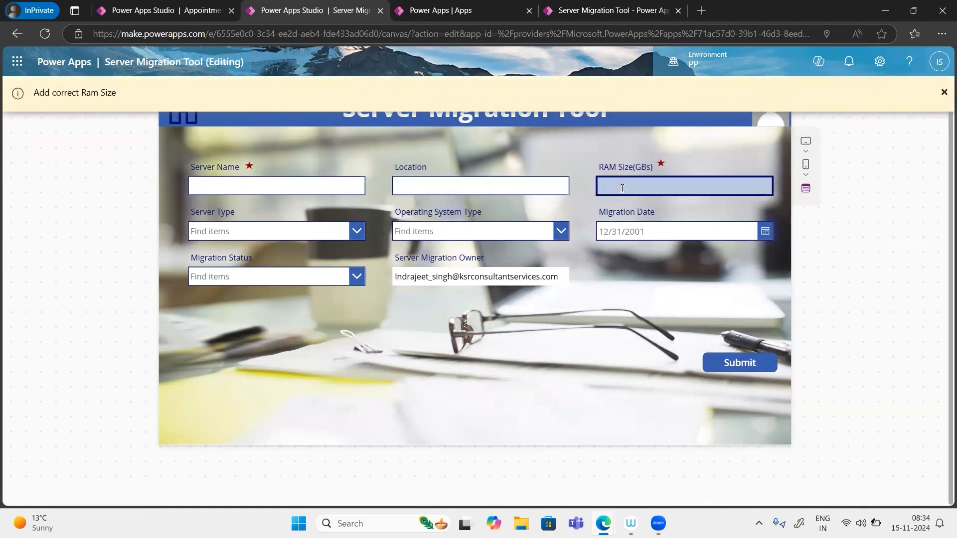
{"action": "type", "text": "1223"}
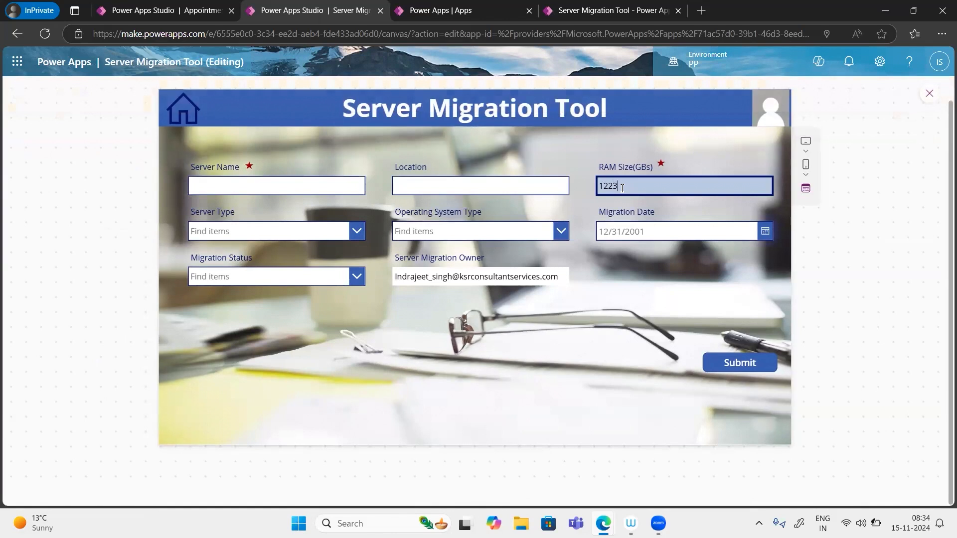
{"action": "type", "text": "546"}
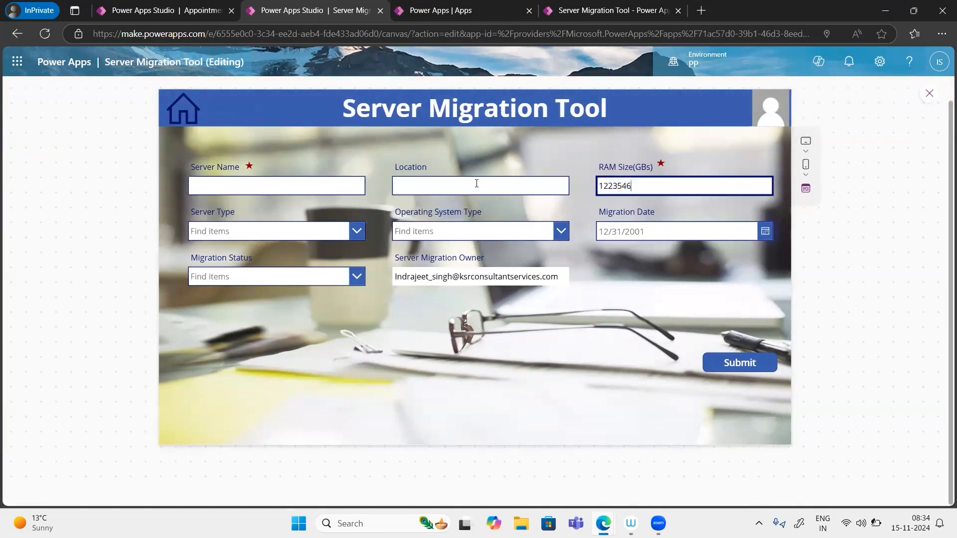
{"action": "left_click", "coordinate": [476, 184]}
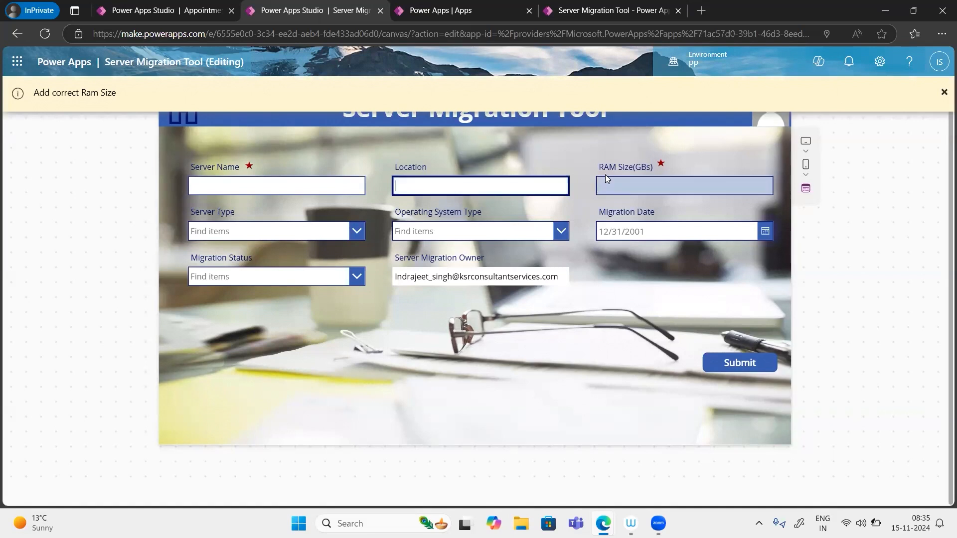
Step: Test the RAM Size(GBs) length check with the short value 123, moving the focus to Operating System Type
{"action": "left_click", "coordinate": [619, 183]}
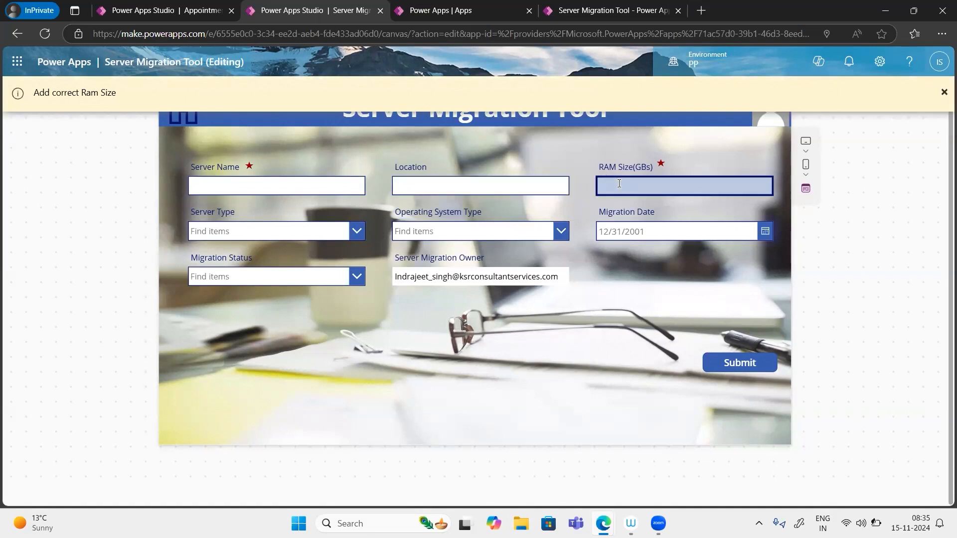
{"action": "type", "text": "123"}
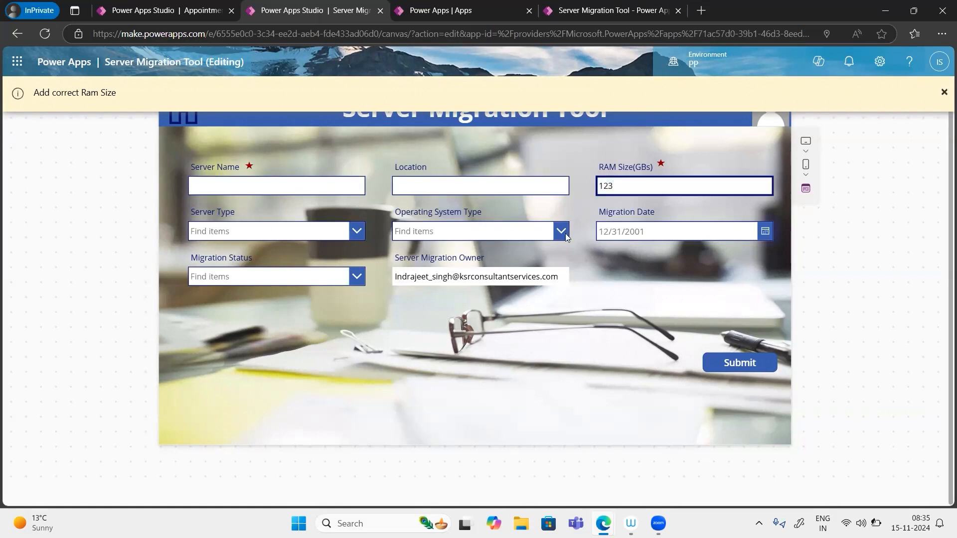
{"action": "left_click", "coordinate": [460, 233]}
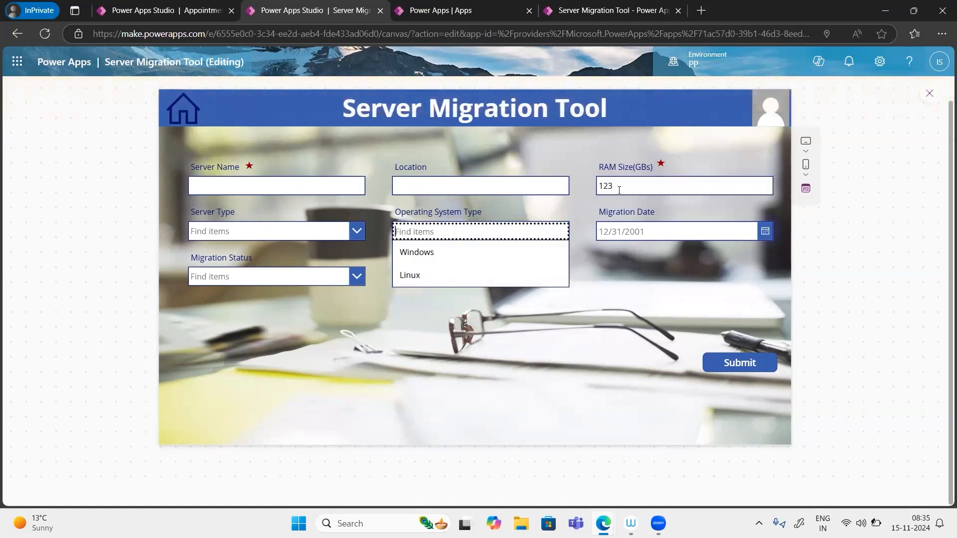
Step: Replace the RAM Size(GBs) value with 123564 and leave the field to test the length check on a longer entry
{"action": "left_click", "coordinate": [598, 188]}
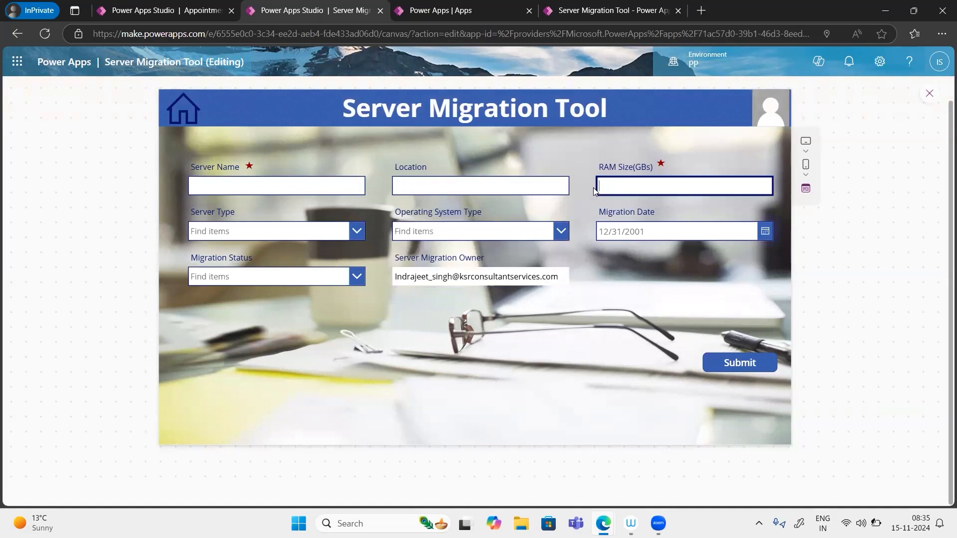
{"action": "type", "text": "23564"}
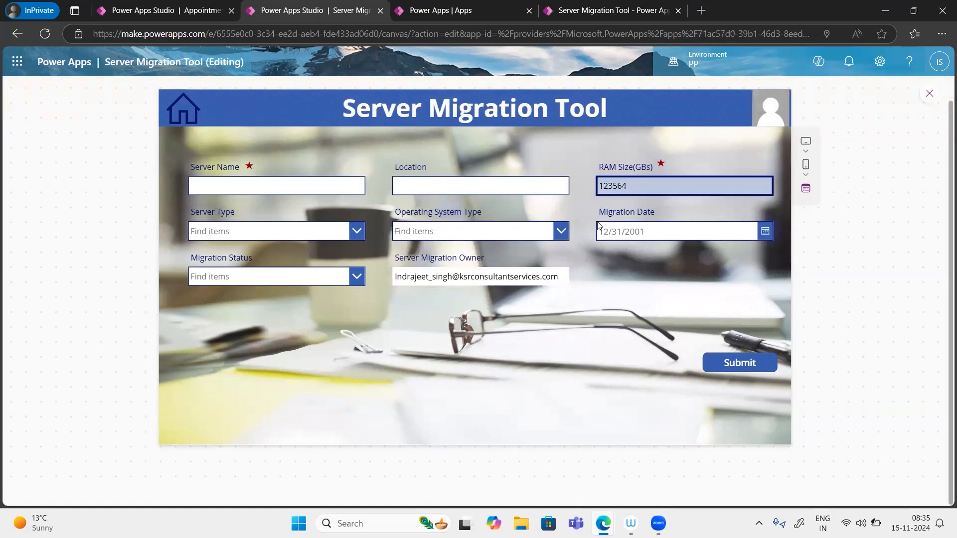
{"action": "left_click", "coordinate": [583, 237]}
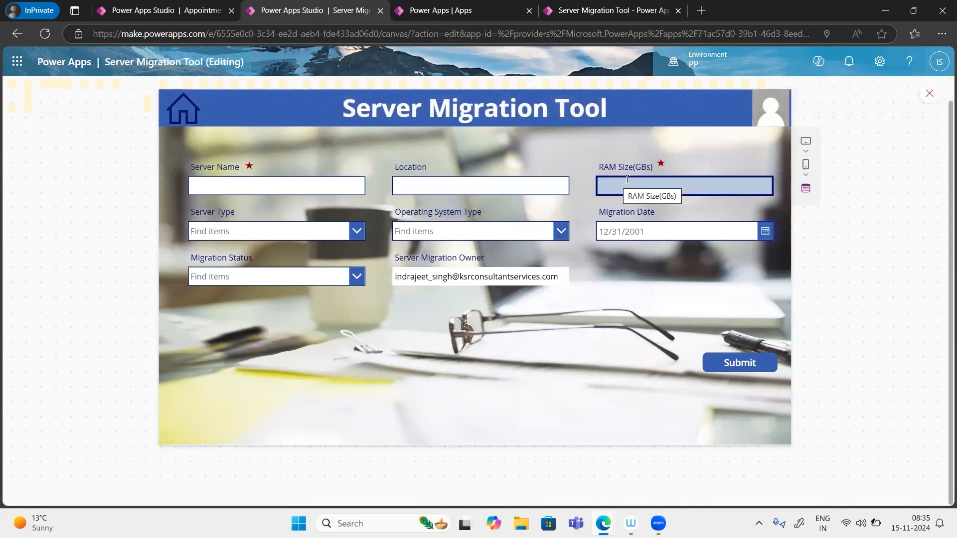
Step: Enter 12345 as the RAM Size(GBs) value and submit the form to test the validation
{"action": "left_click", "coordinate": [627, 181]}
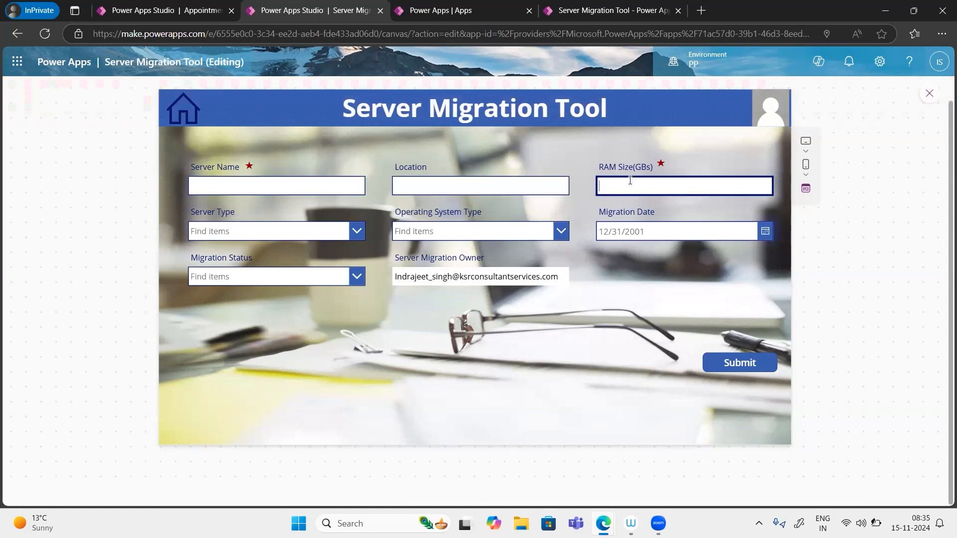
{"action": "type", "text": "12345"}
{"action": "left_click", "coordinate": [740, 363]}
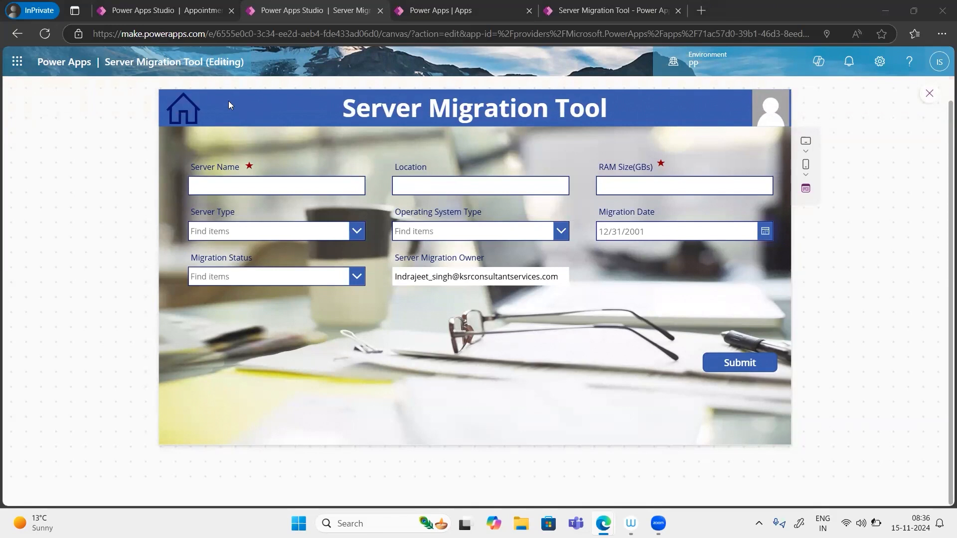
Step: Return to the app's home screen and open the View Servers screen in the preview
{"action": "left_click", "coordinate": [184, 113]}
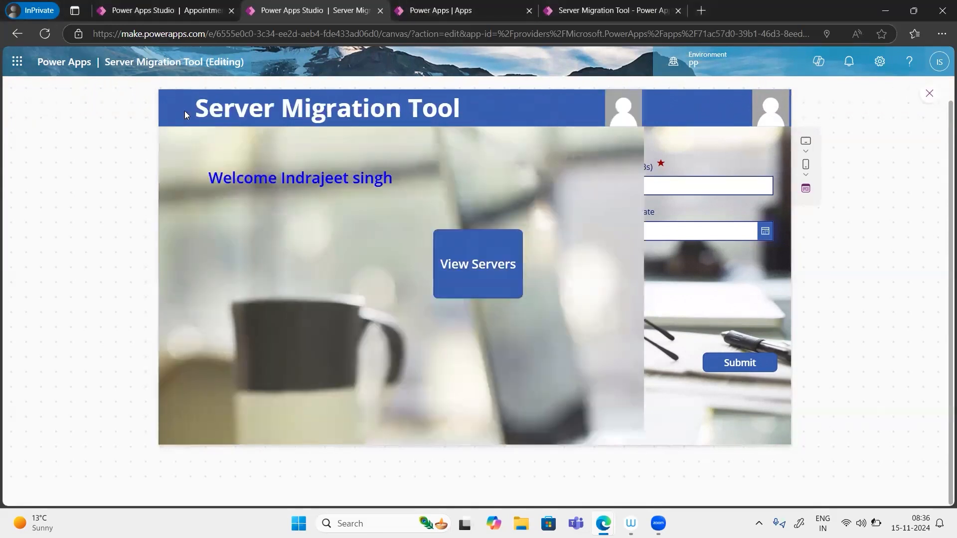
{"action": "left_click", "coordinate": [632, 264]}
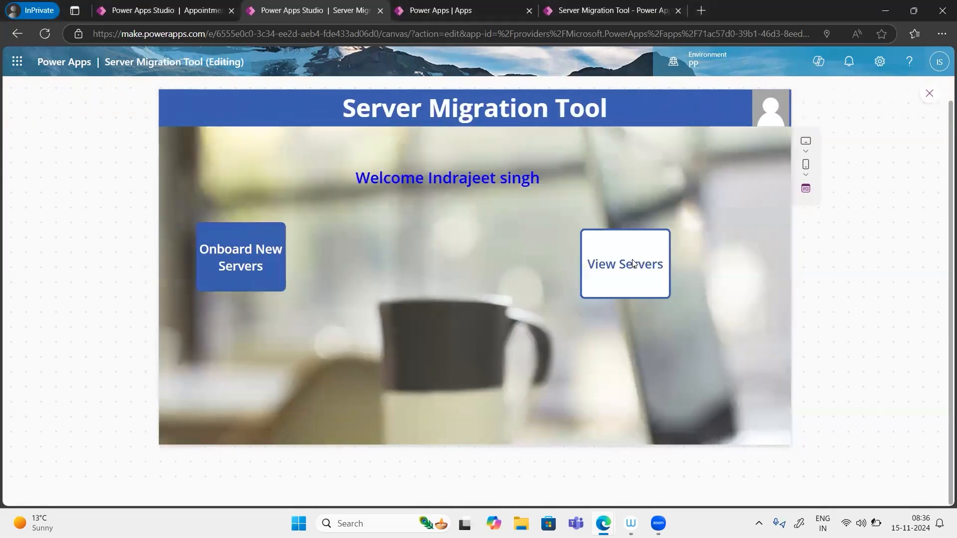